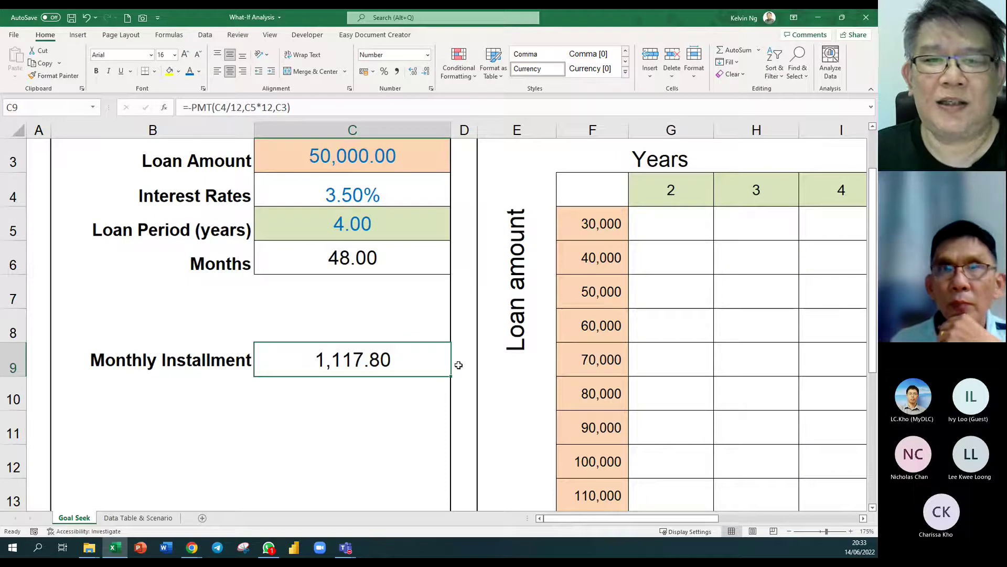
Enter =FORMULATEXT(C9) in cell C8 to display the formula behind the monthly installment
left_click(360, 331)
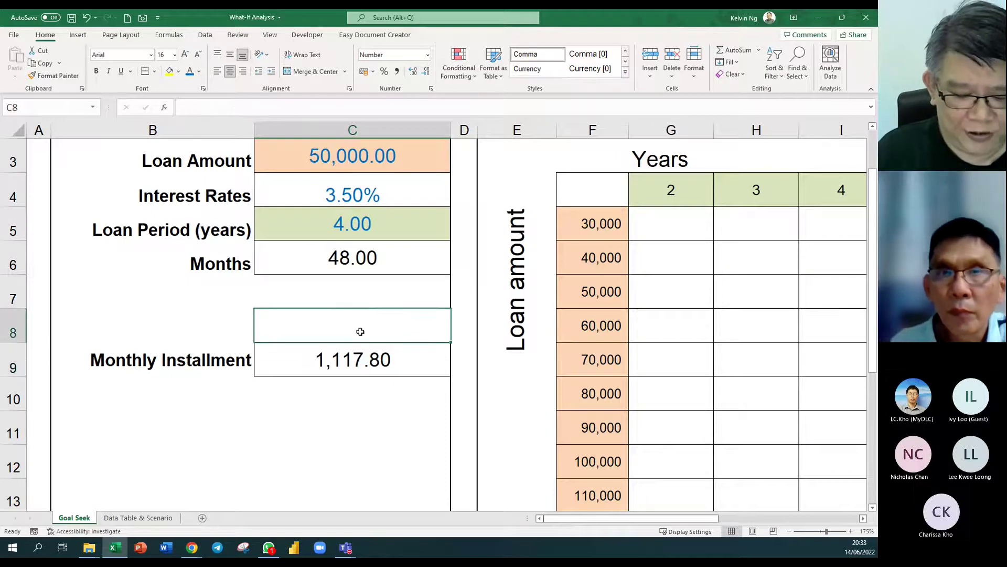
type("=fm")
key("BackSpace")
type("orm")
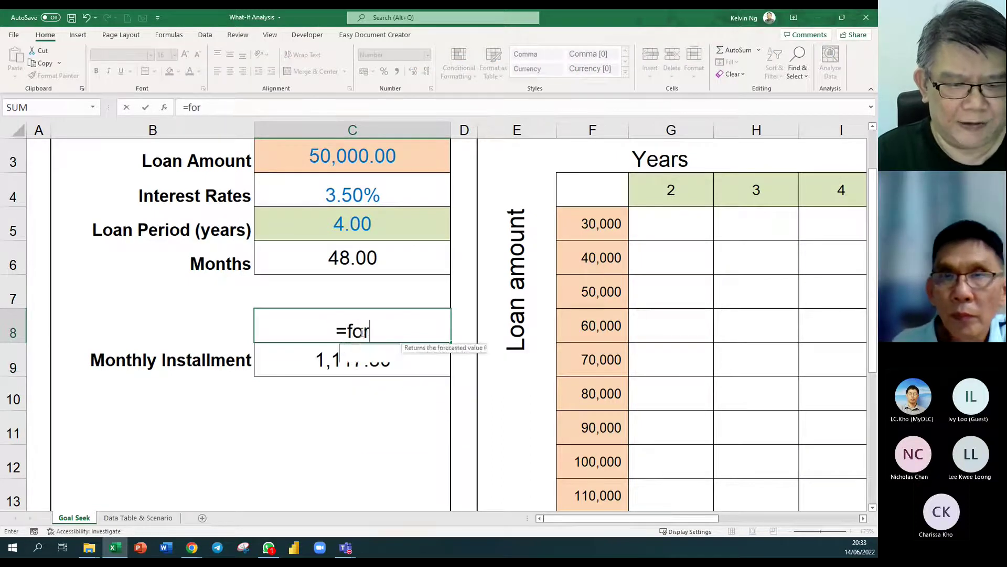
key("Tab")
left_click(362, 361)
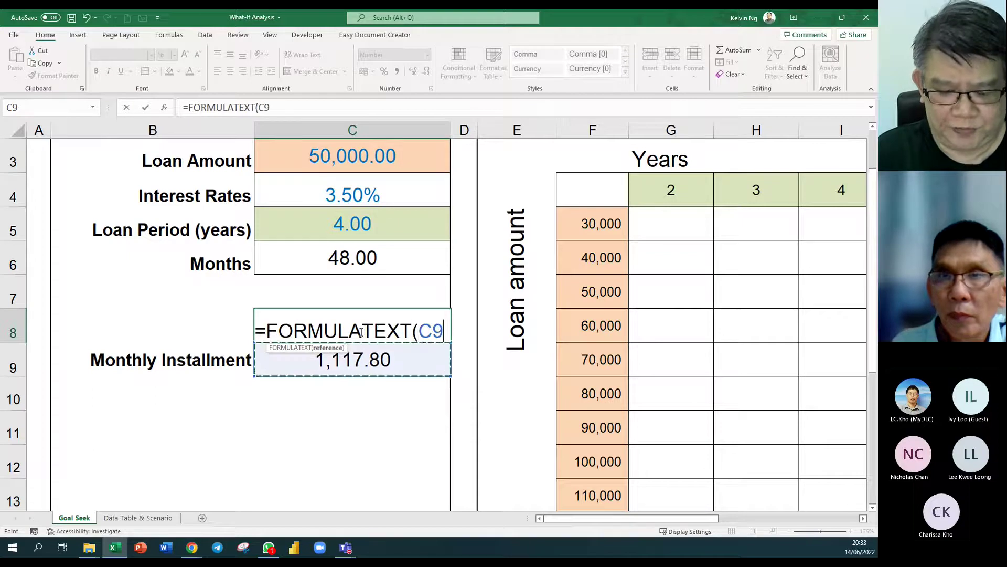
key("Return")
left_click_drag(372, 408, 372, 412)
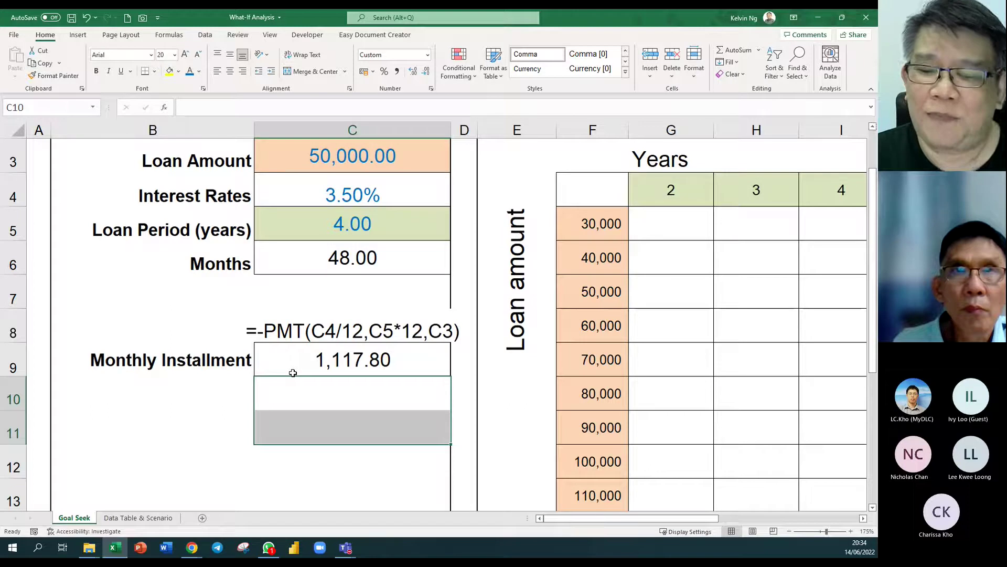
left_click(341, 432)
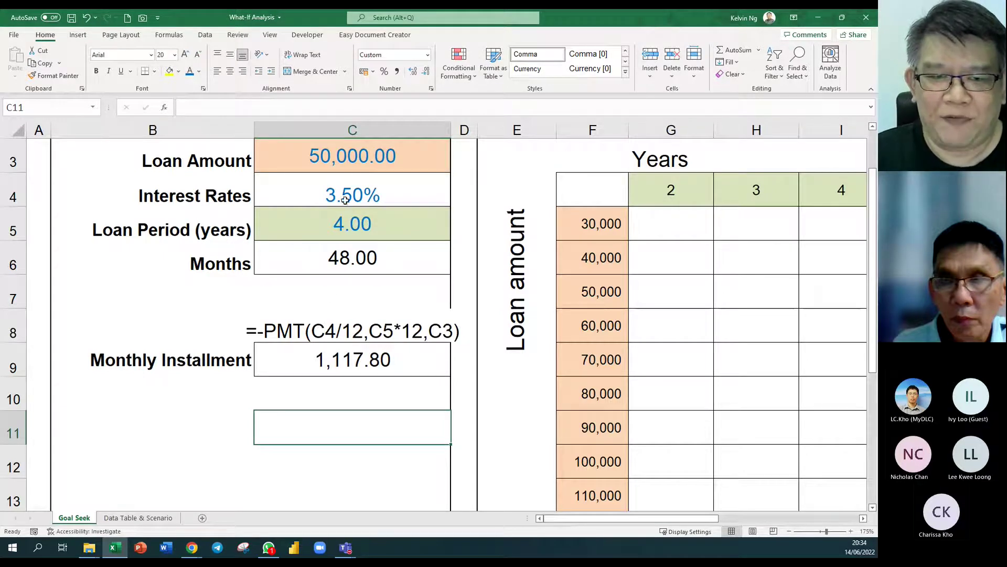
Inspect the formulas in C8 and C9, evaluating the C4/12 rate argument of the PMT formula and restoring it
double_click(361, 336)
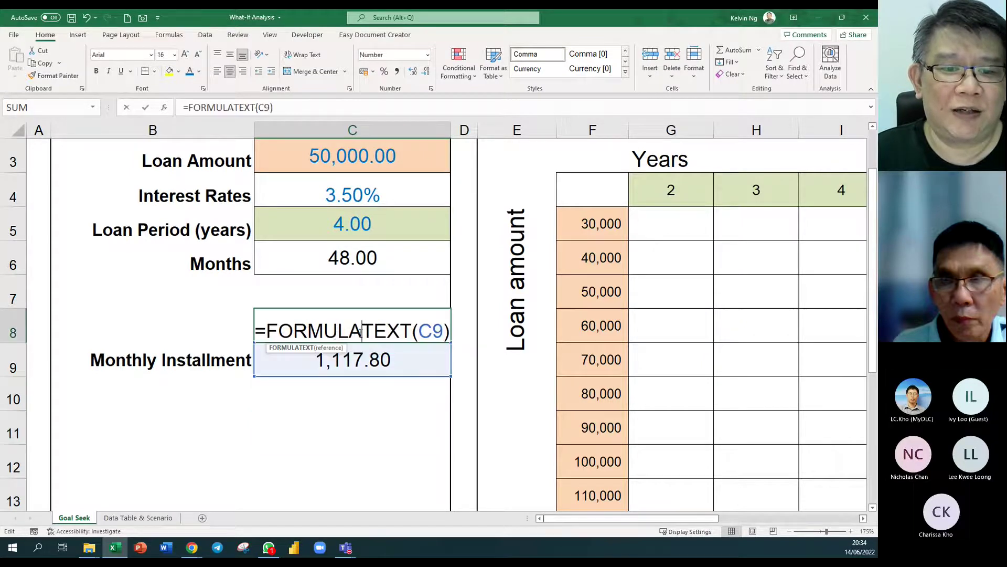
key("Escape")
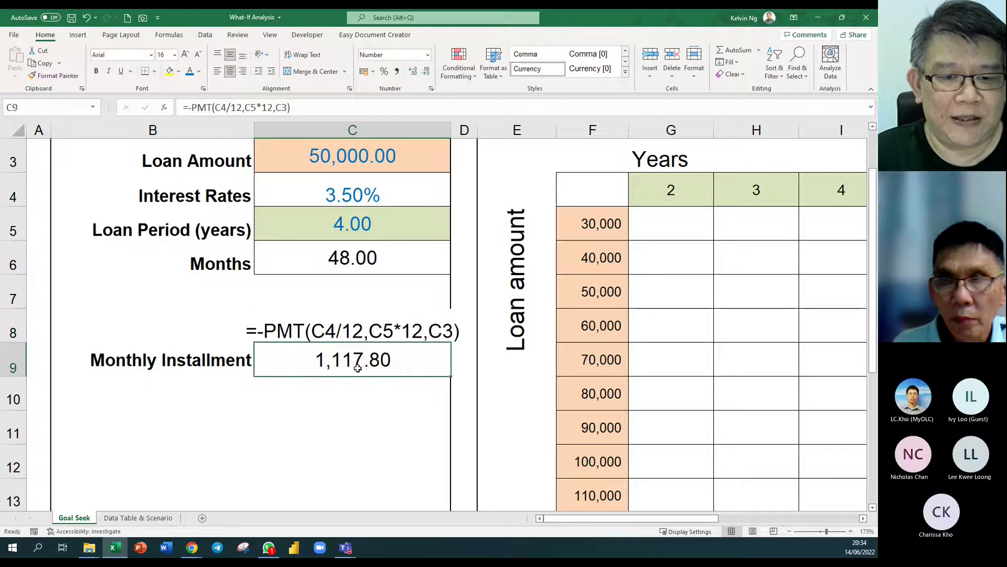
double_click(357, 367)
left_click_drag(344, 363, 300, 367)
key("F9")
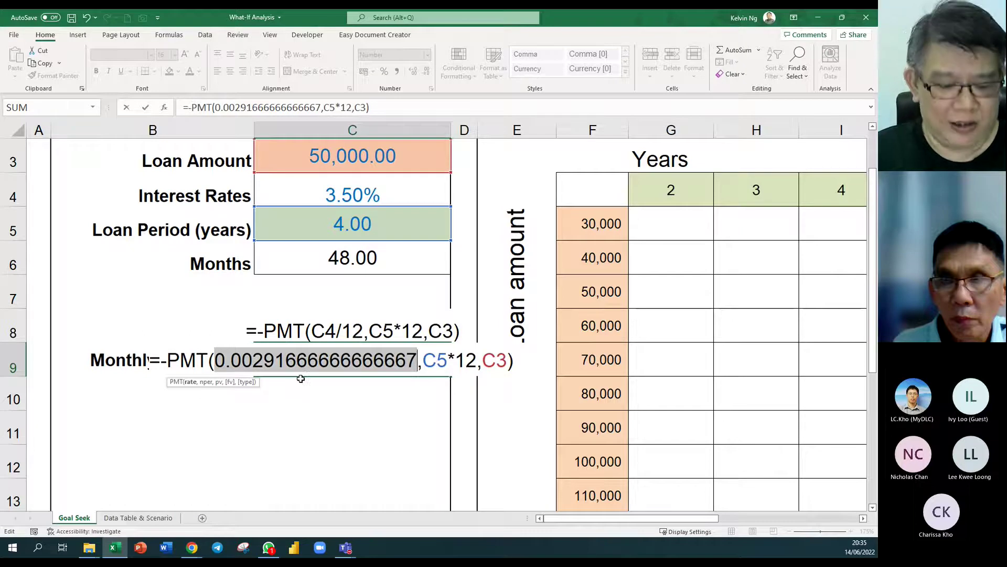
key("ctrl+z")
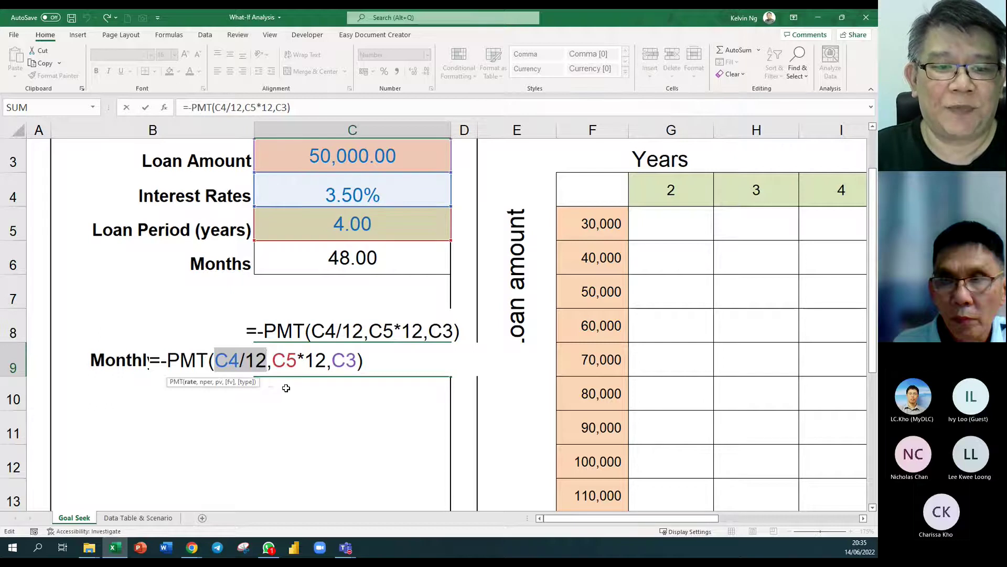
left_click(205, 384)
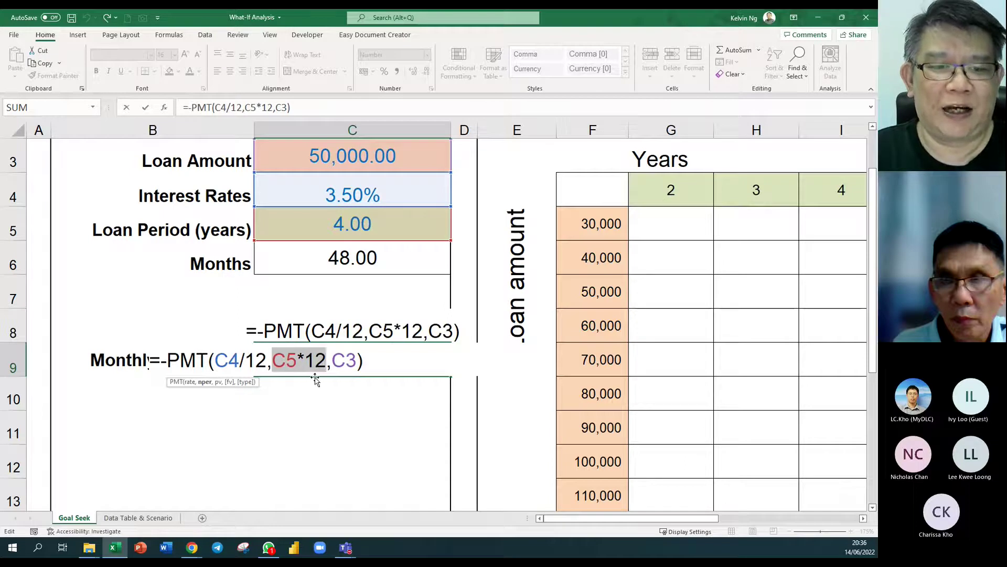
key("ctrl+Return")
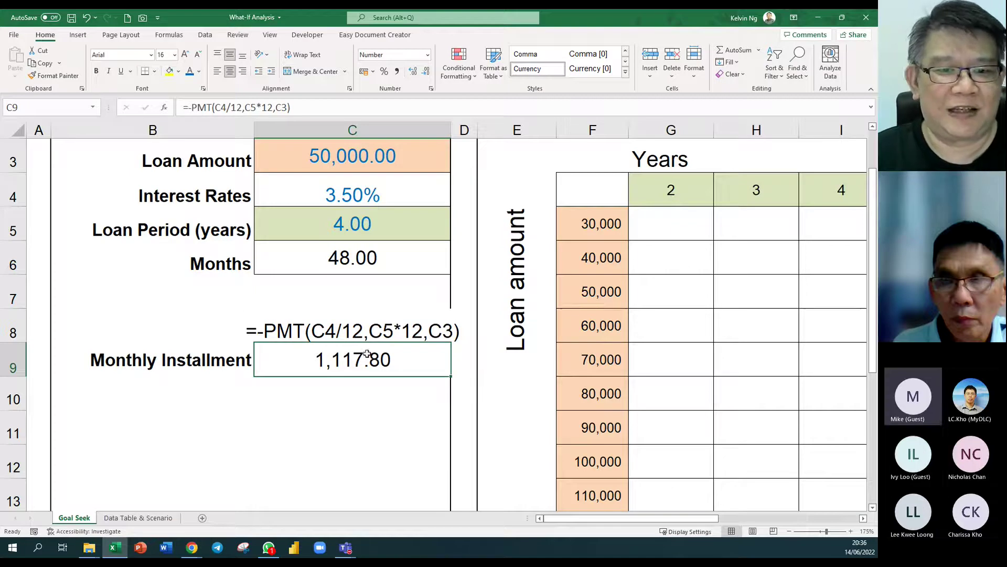
Widen column C slightly to make more room for the formula text in C8
left_click(277, 328)
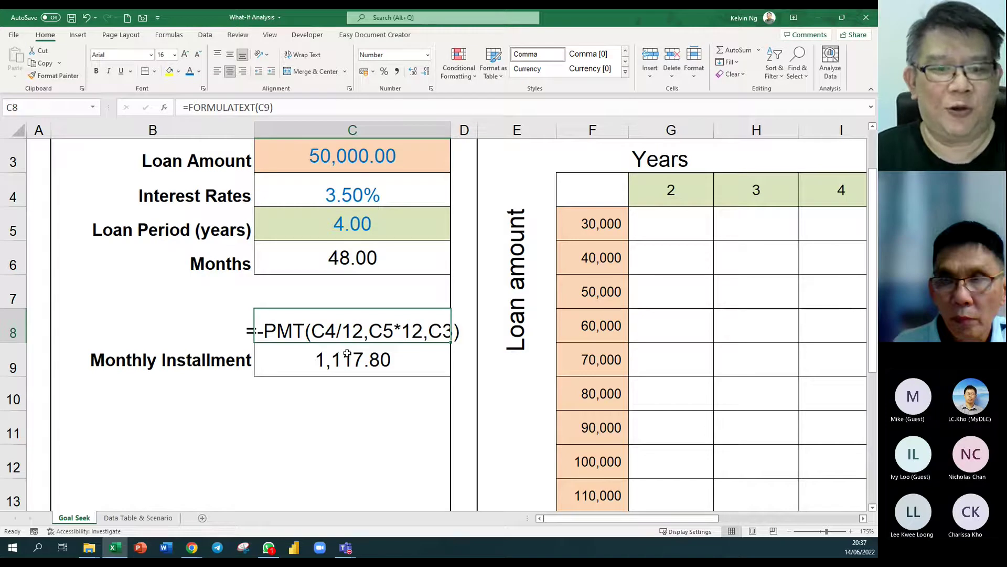
left_click_drag(451, 131, 460, 132)
left_click(416, 366)
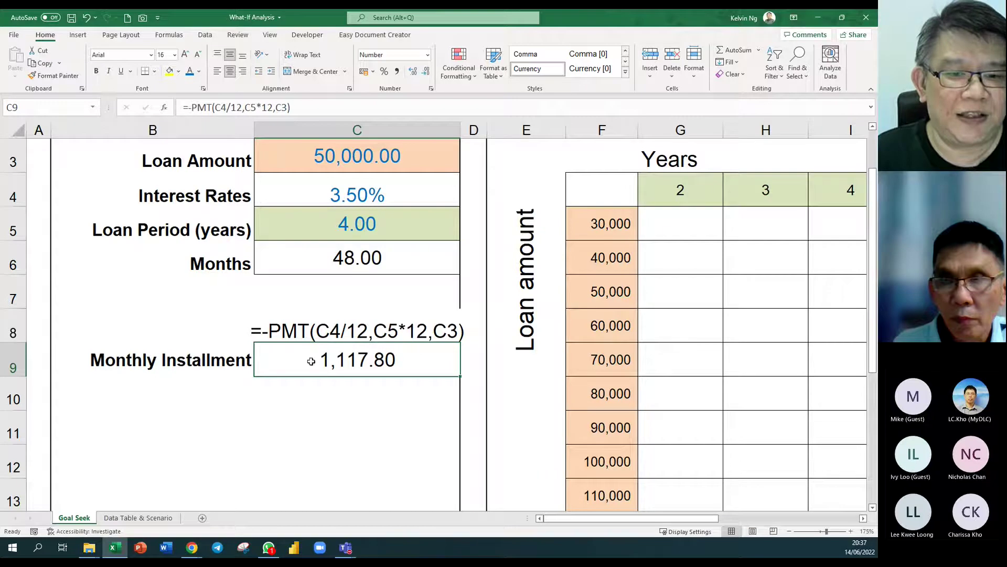
Review the loan amount, interest rate, loan period and monthly installment cells of the loan calculator
left_click(360, 157)
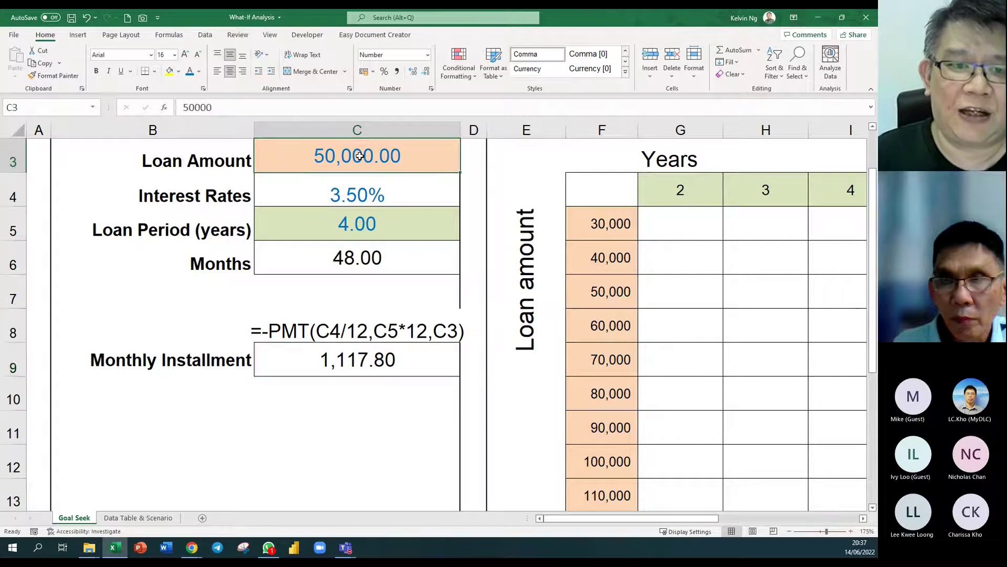
left_click(384, 197)
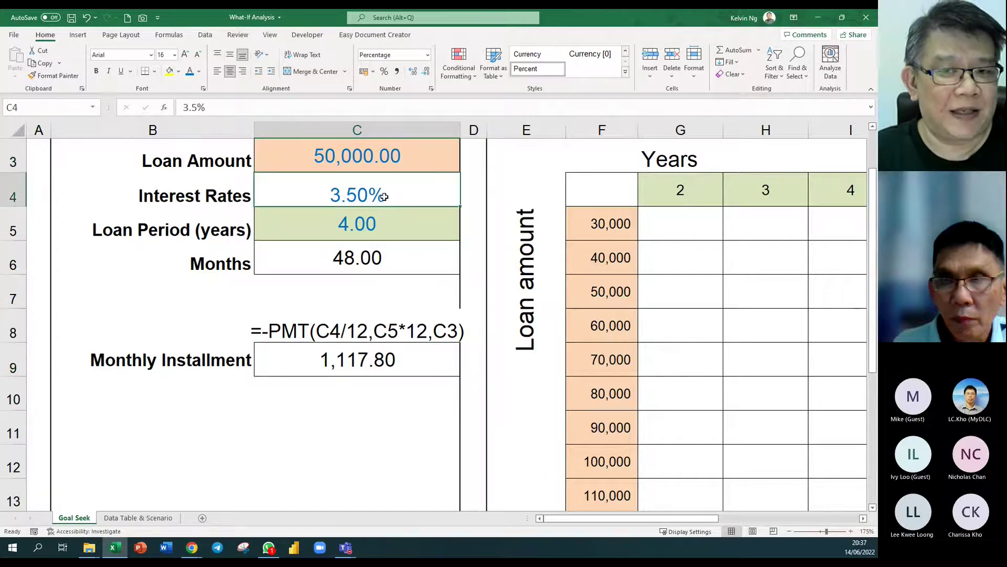
left_click(386, 226)
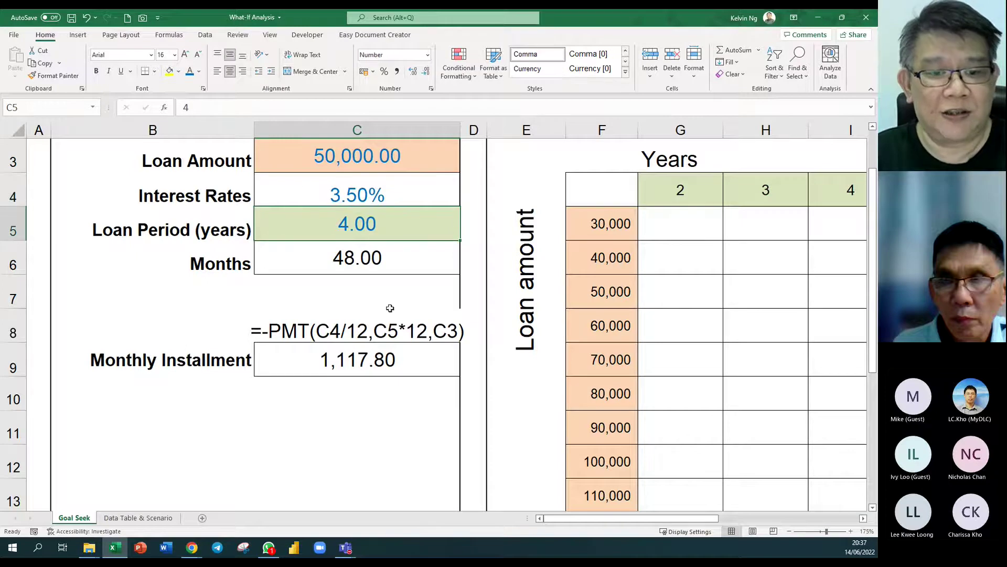
left_click(397, 361)
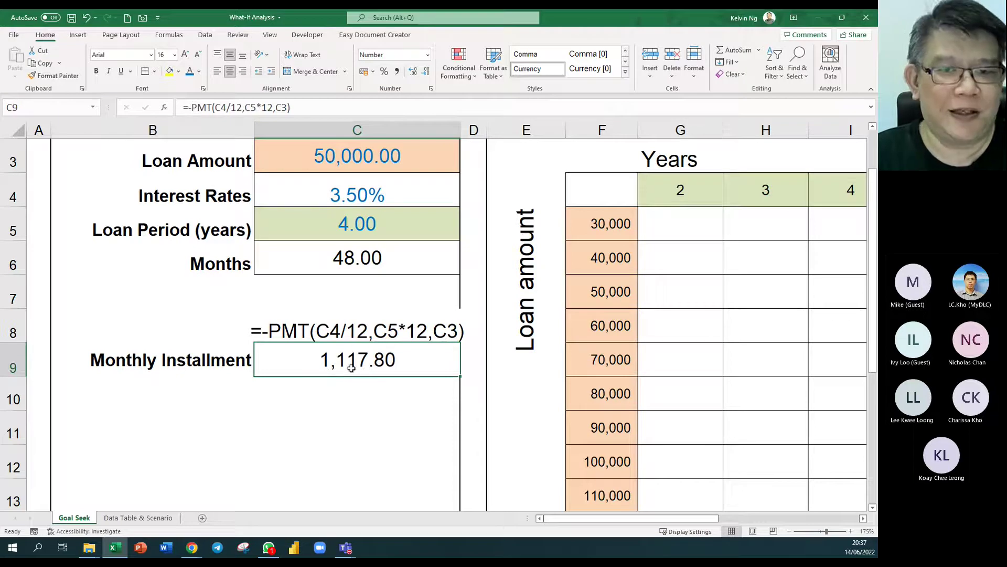
left_click(872, 123)
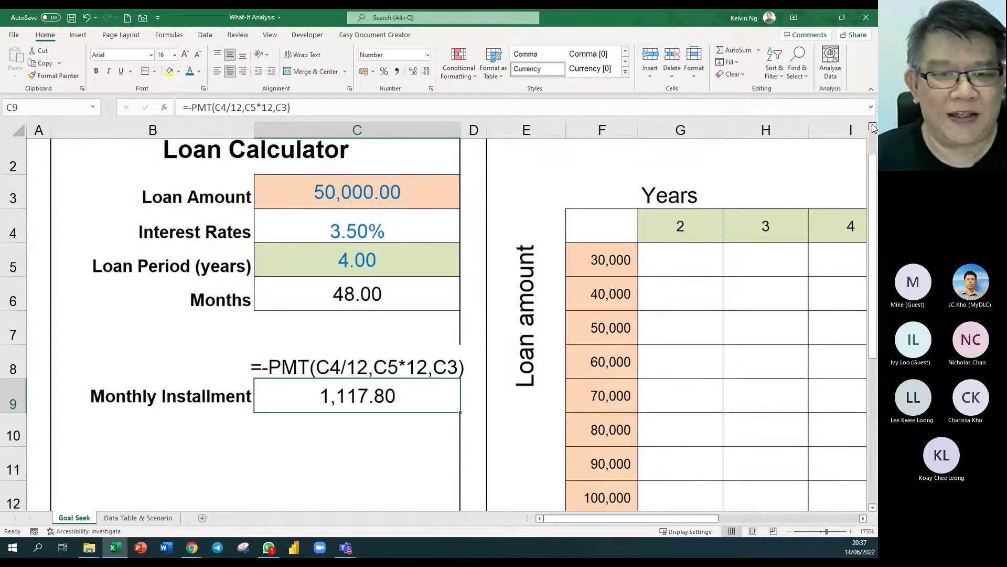
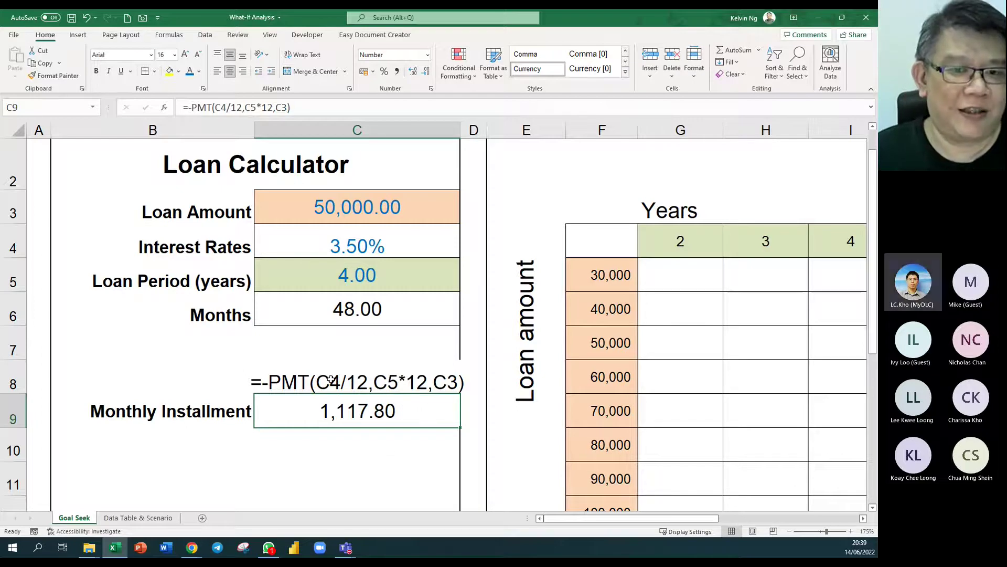
left_click(358, 278)
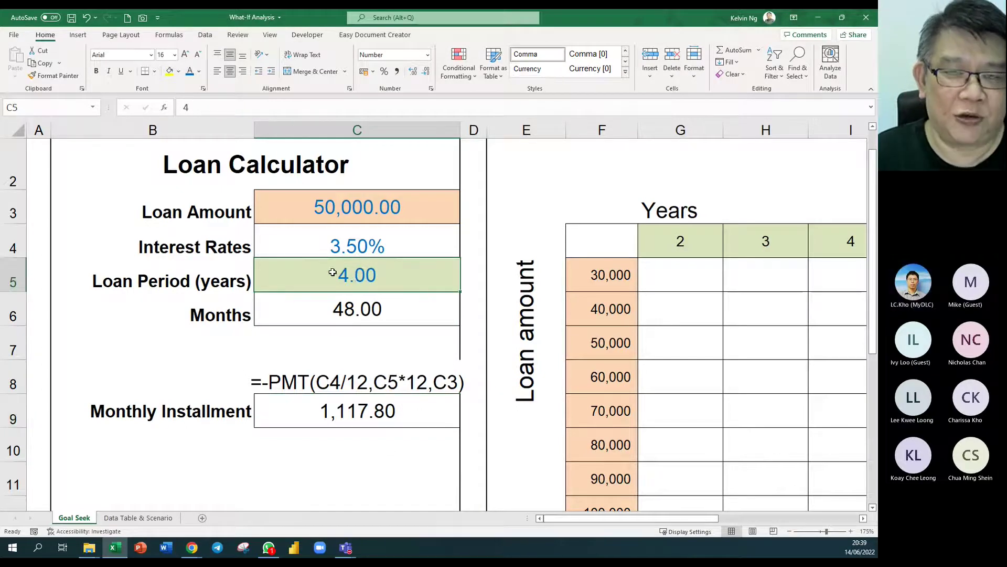
Start a Goal Seek on the monthly installment cell C9 with a target value of 700
left_click(410, 417)
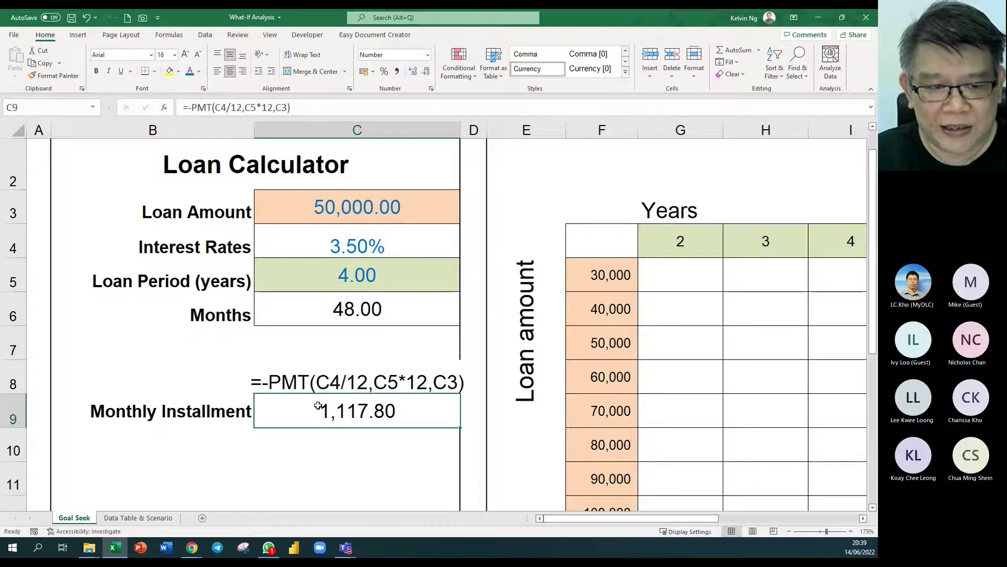
left_click(208, 37)
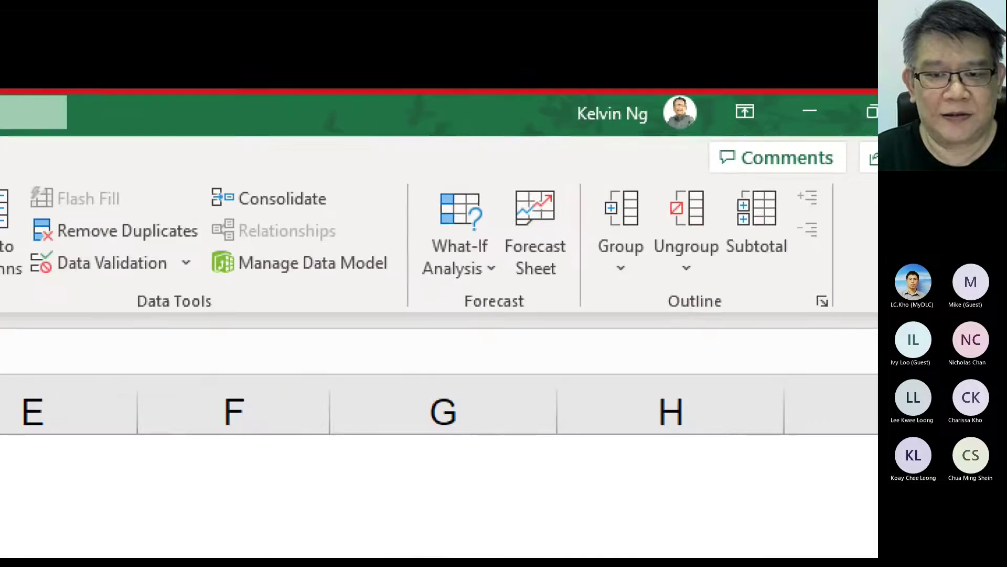
left_click_drag(401, 175, 517, 296)
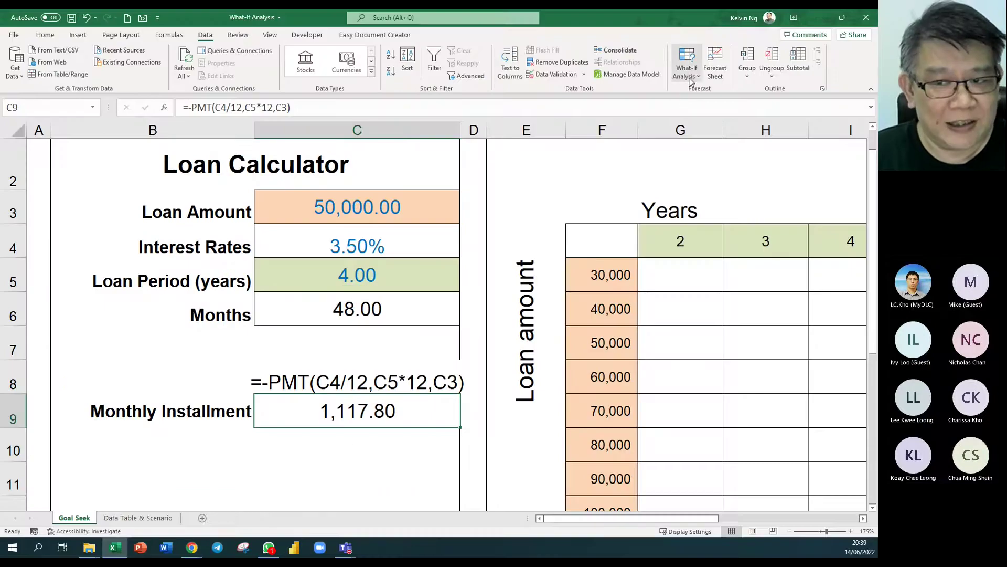
left_click(689, 79)
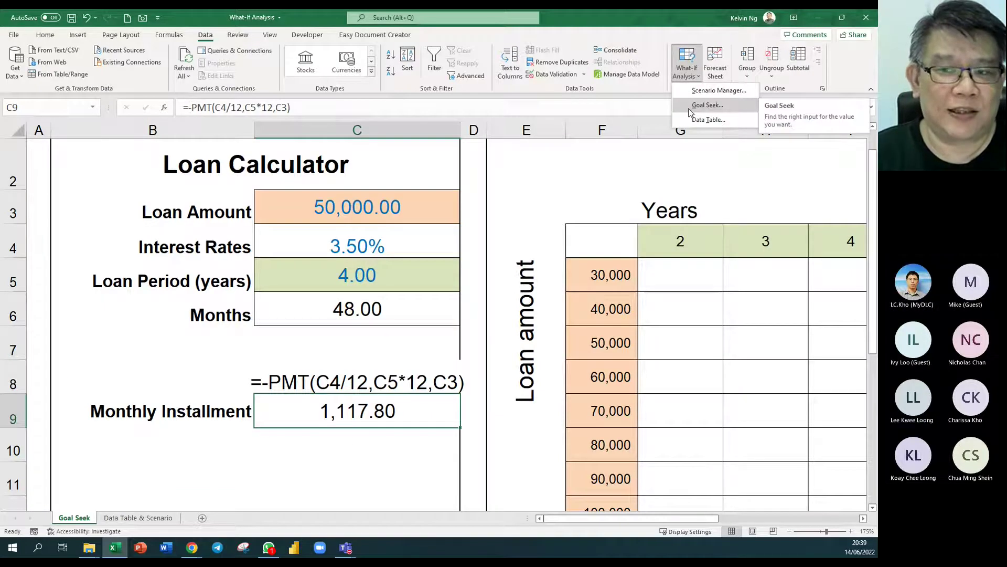
left_click(690, 106)
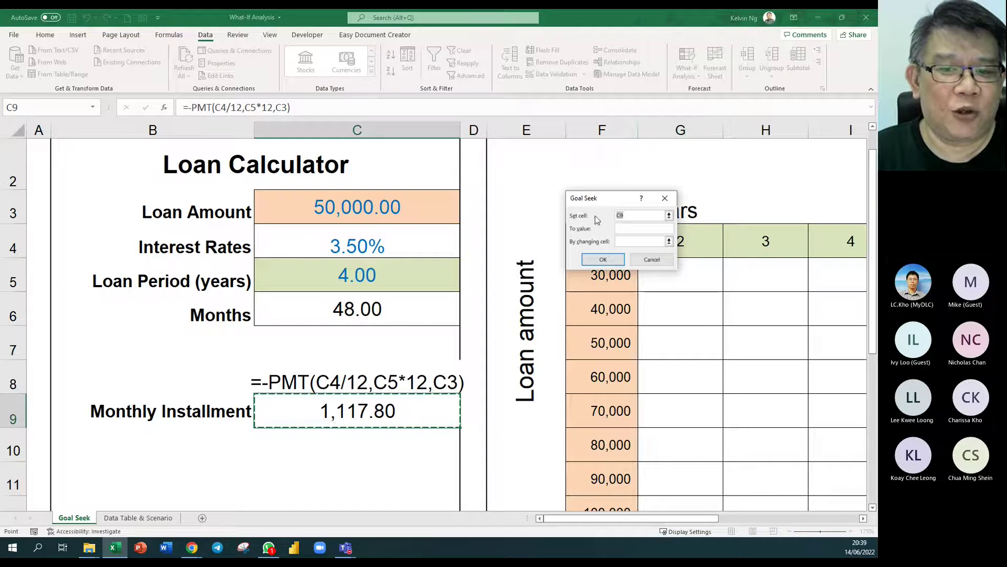
left_click_drag(597, 194, 444, 266)
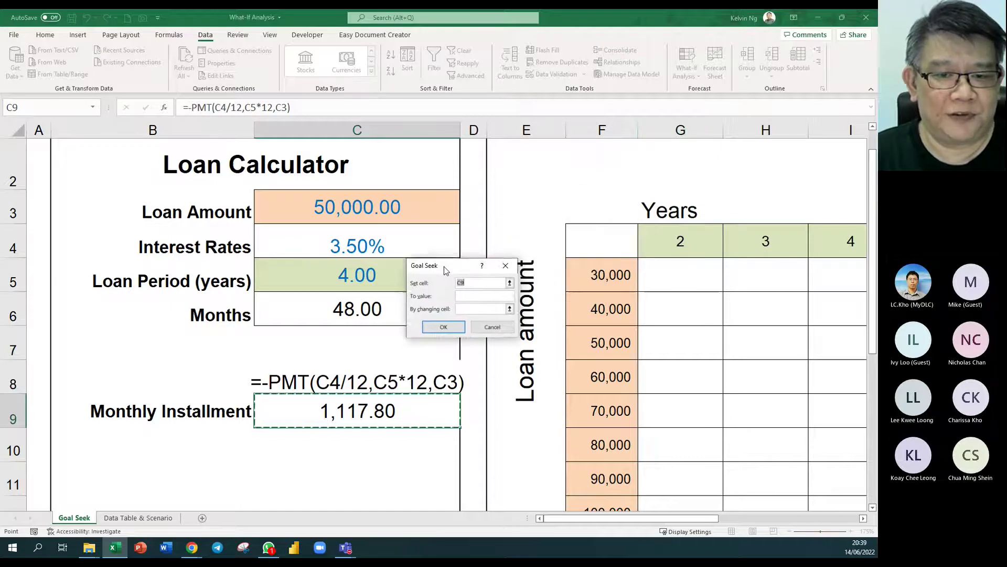
left_click(471, 296)
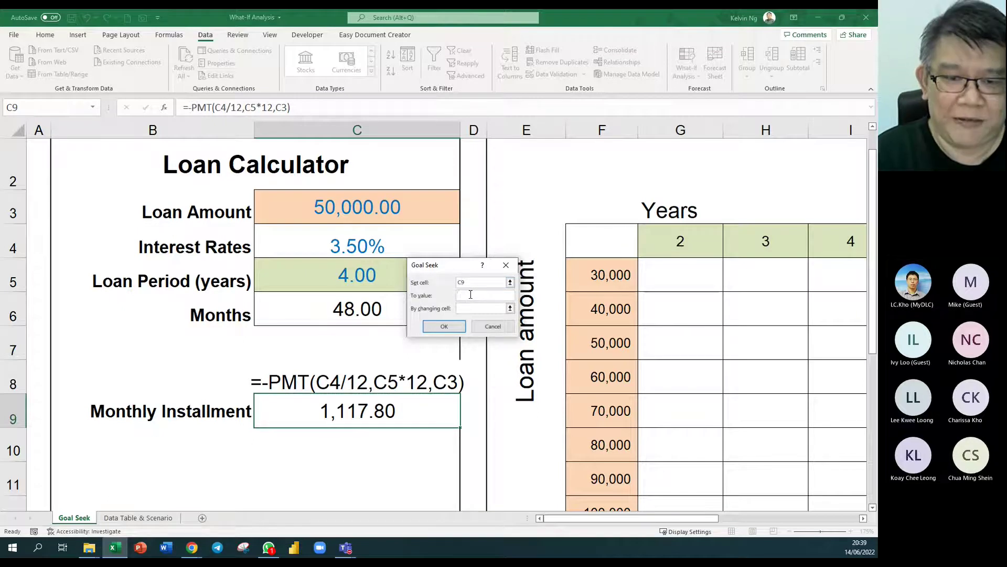
type("700")
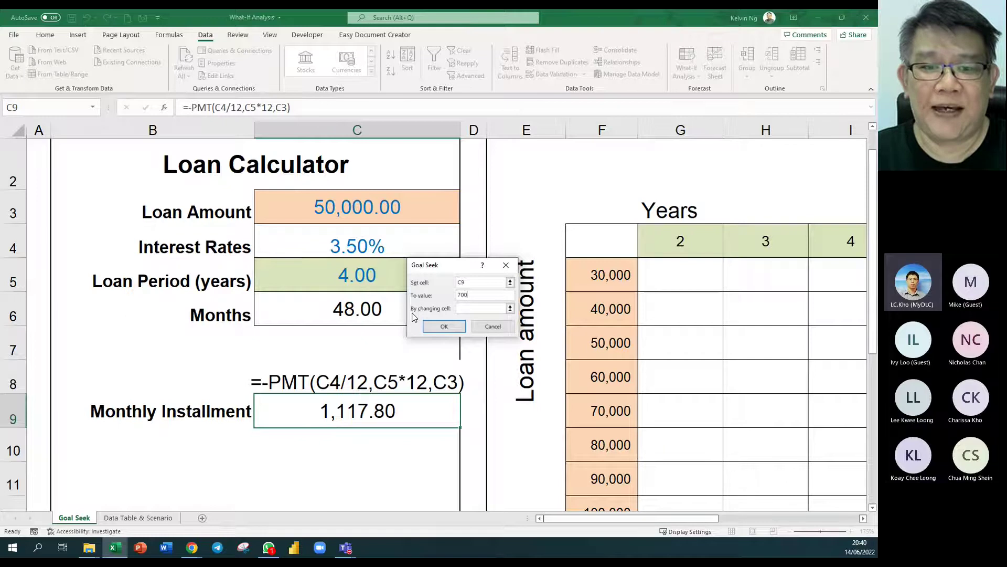
Choose the loan period cell C5 as the changing cell, run the Goal Seek and accept its solution
left_click(469, 309)
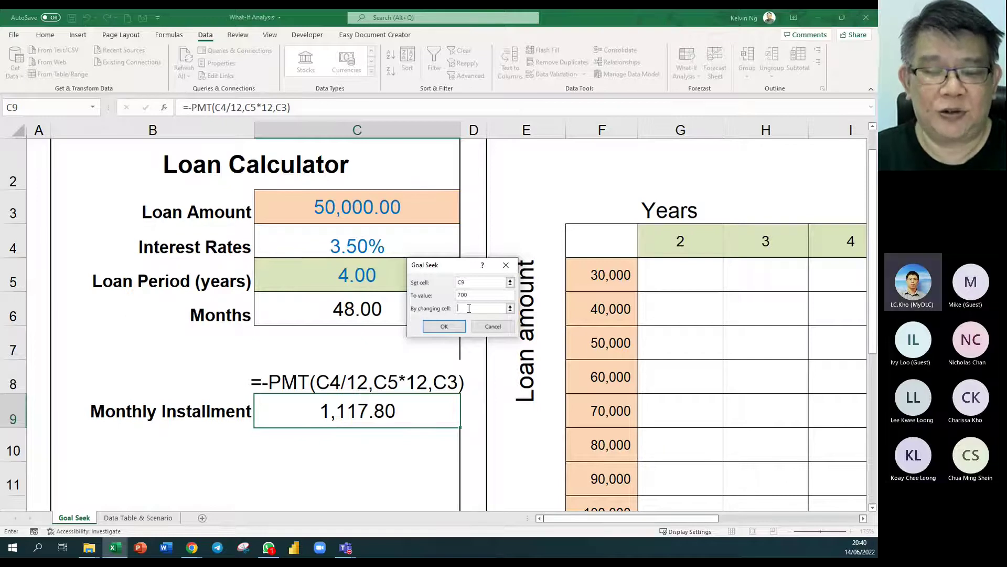
left_click(366, 274)
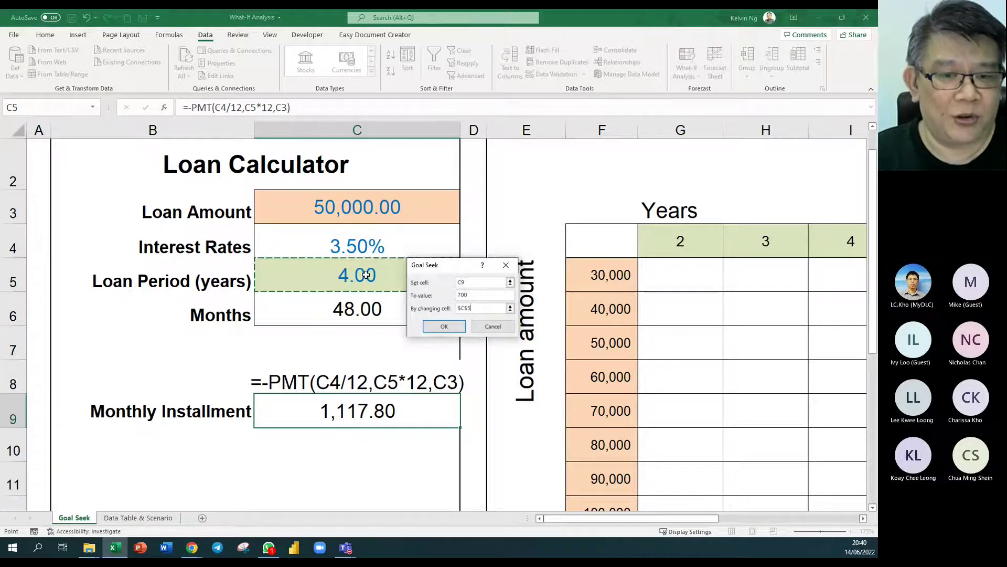
left_click_drag(451, 266, 512, 244)
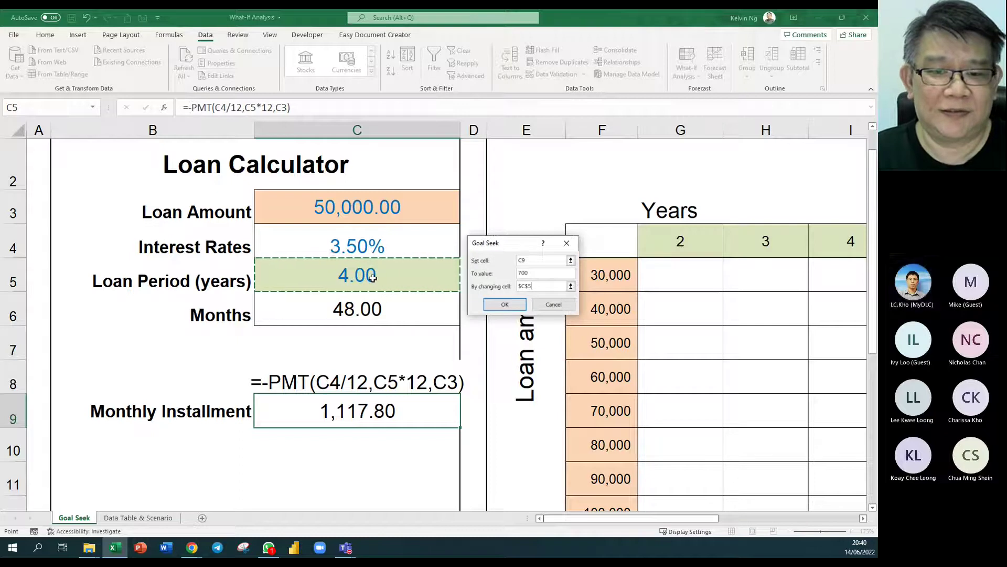
left_click(505, 304)
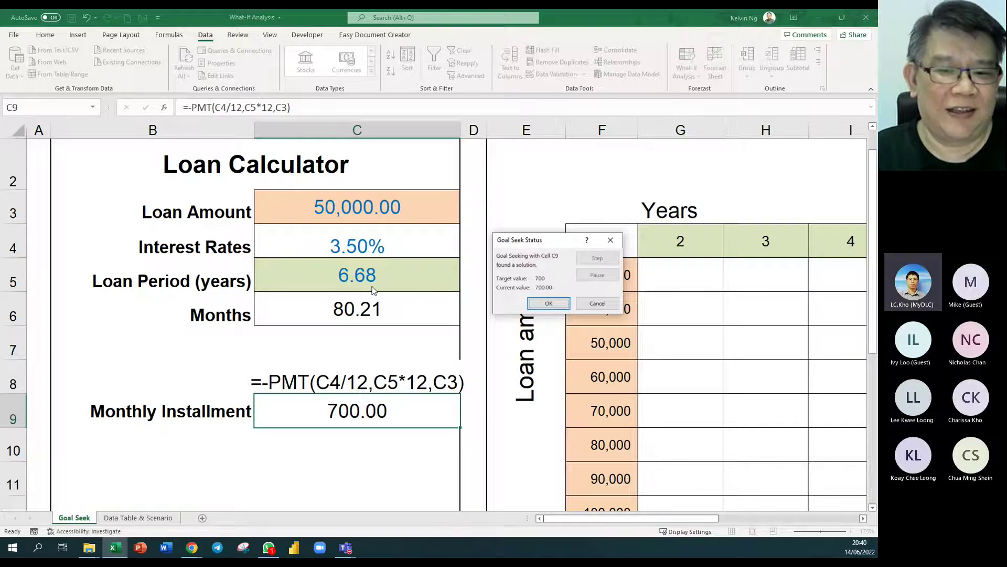
left_click(549, 305)
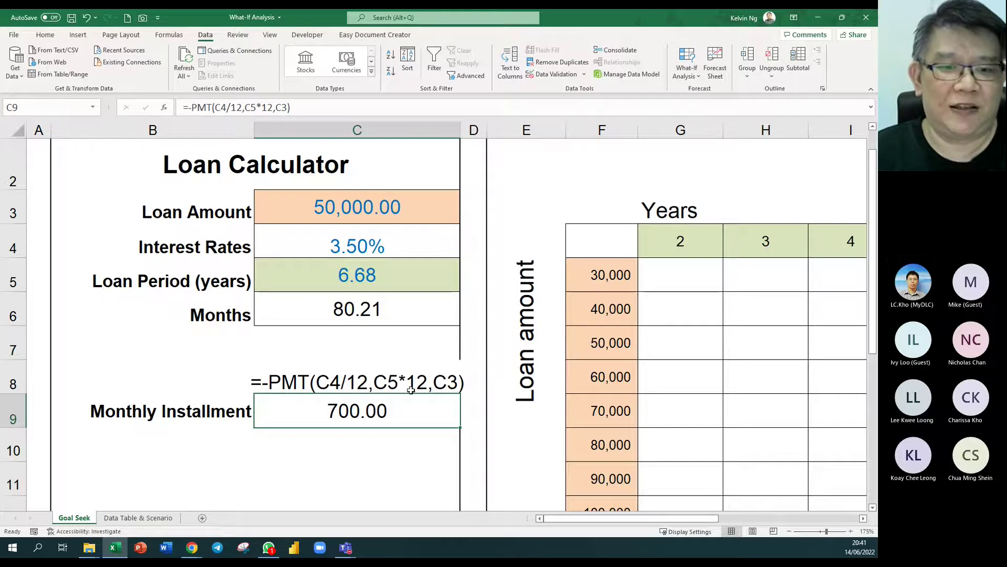
Set the loan period in C5 to 4 years
left_click(414, 276)
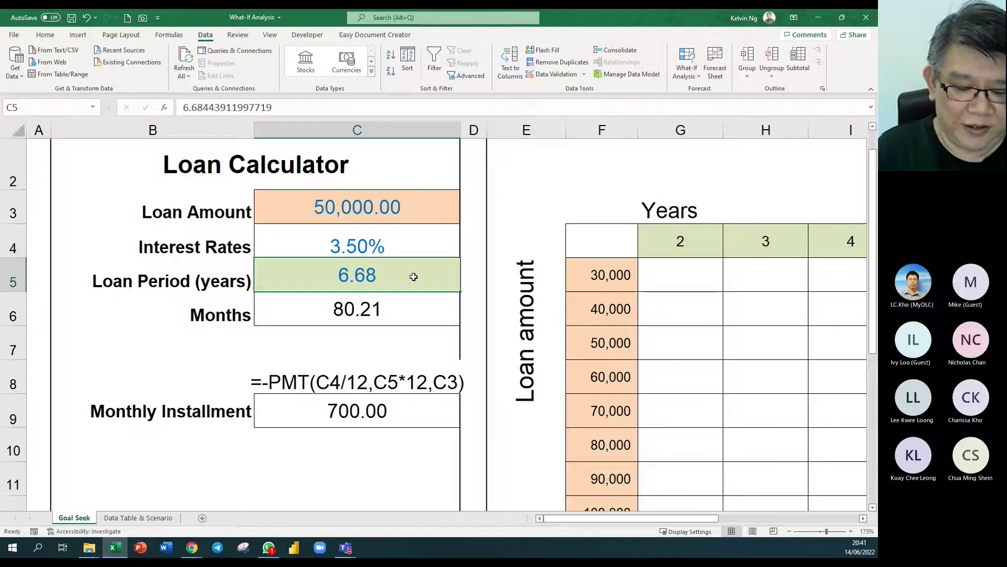
type("4")
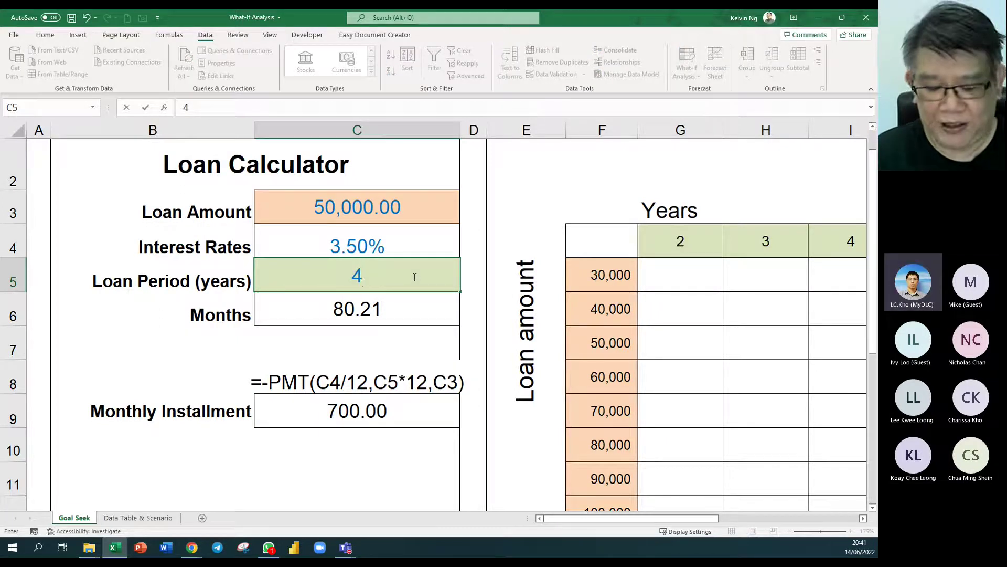
key("Return")
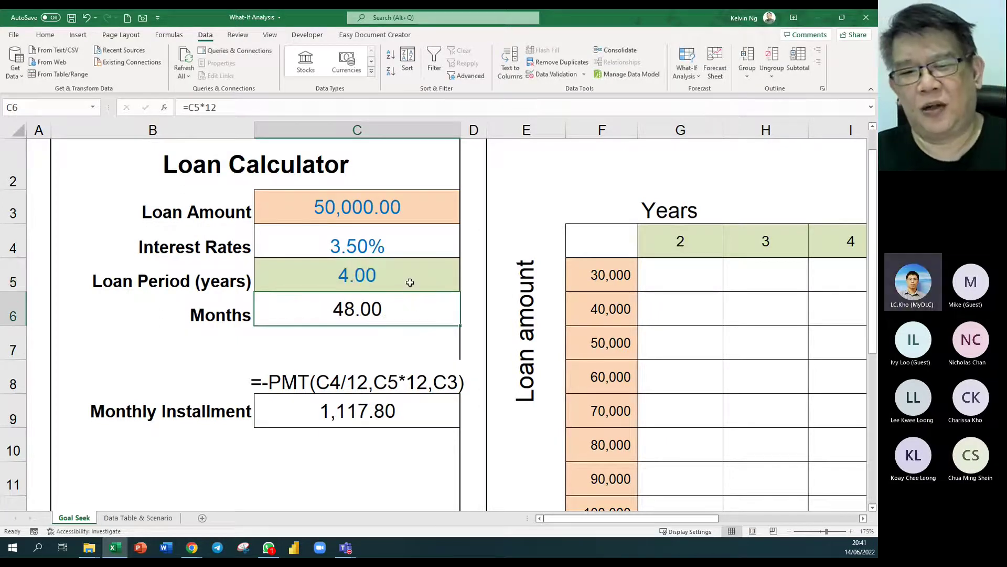
left_click(410, 282)
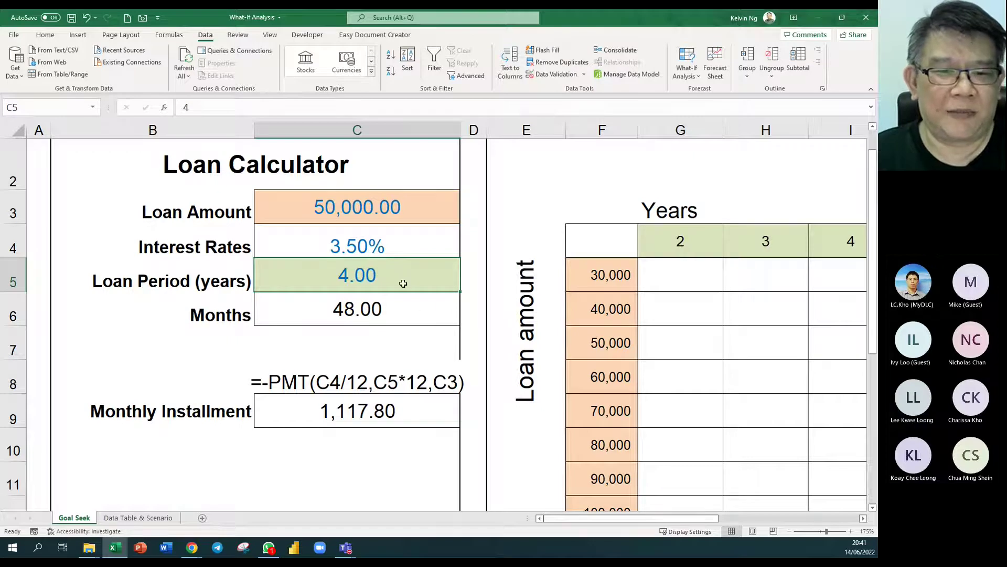
left_click(475, 273)
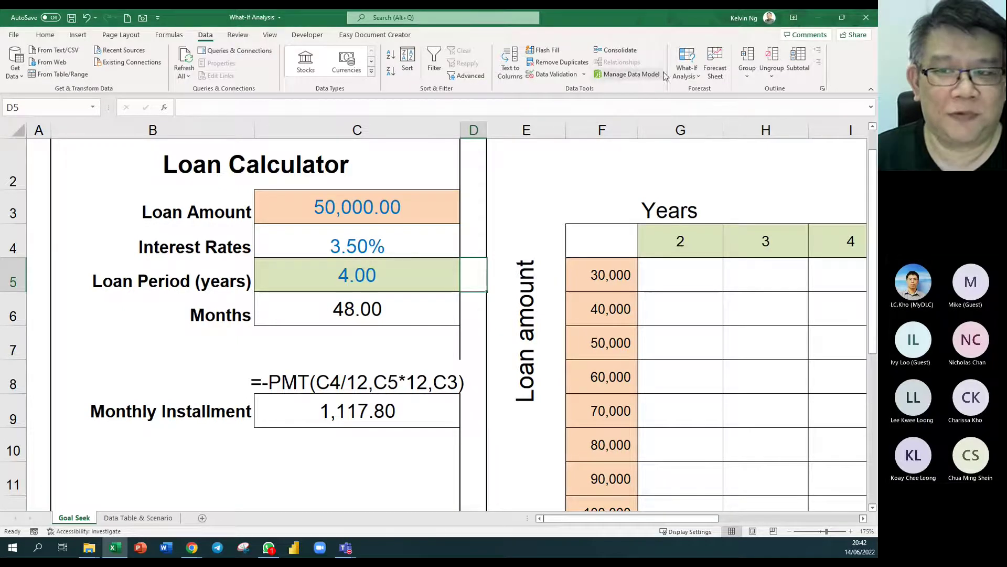
Try a Goal Seek on cell D5 with a target value of 700 and the loan amount cell C3 as the changing cell
left_click(687, 67)
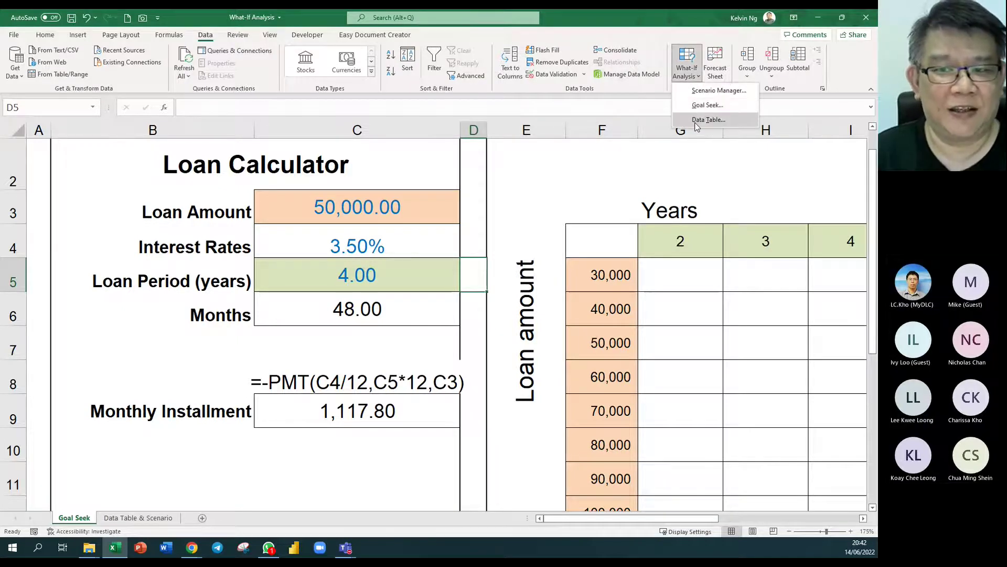
left_click(698, 107)
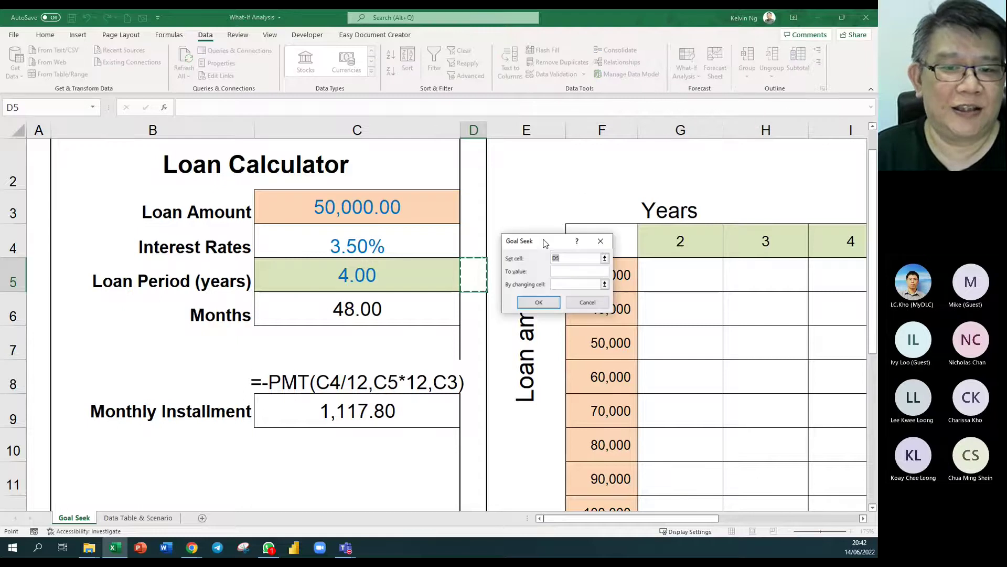
left_click_drag(545, 246, 493, 215)
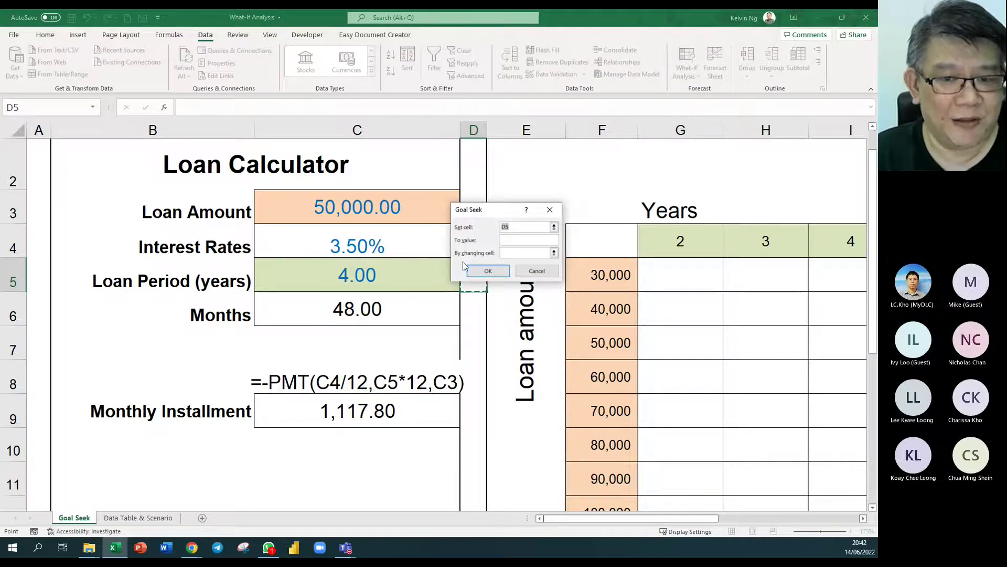
left_click(518, 240)
type("700")
left_click(505, 253)
left_click(382, 214)
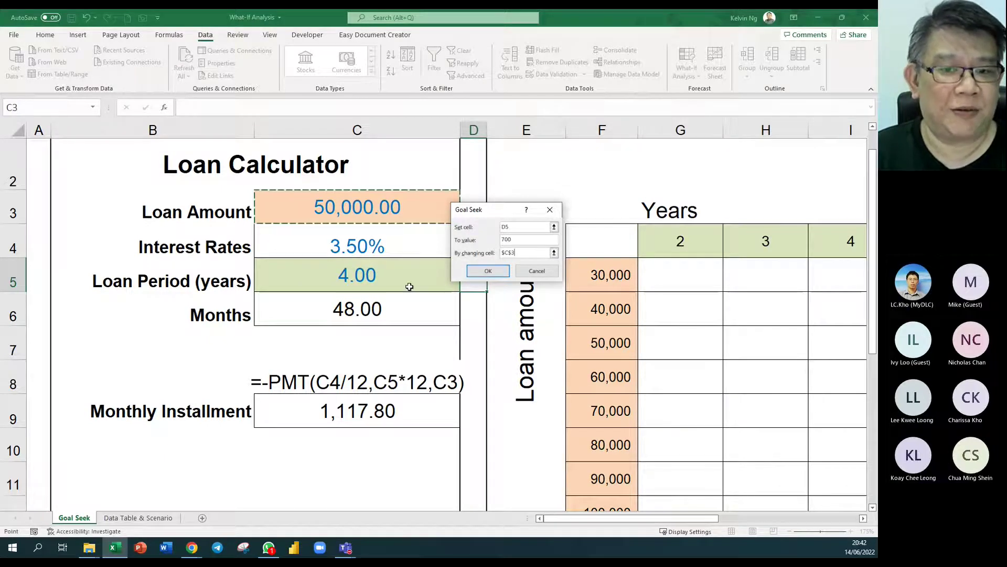
left_click(488, 271)
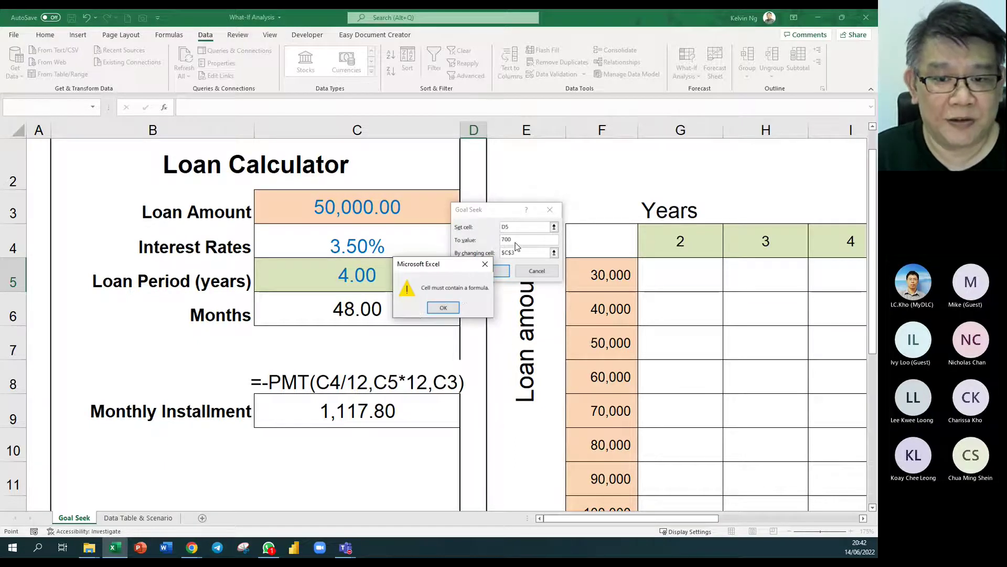
left_click(484, 265)
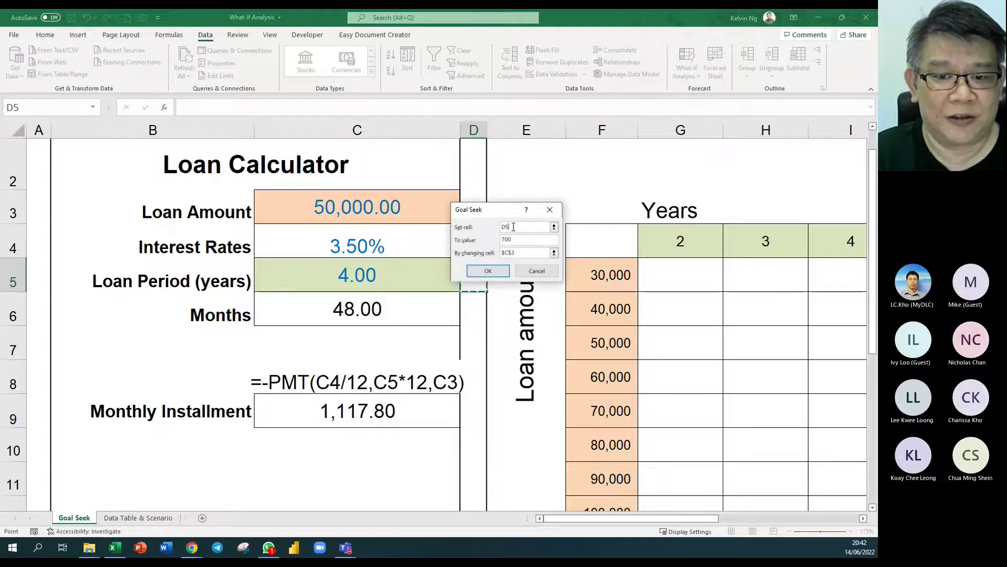
Make the monthly installment cell C9 the Goal Seek's set cell, run it and discard its solution
left_click(337, 414)
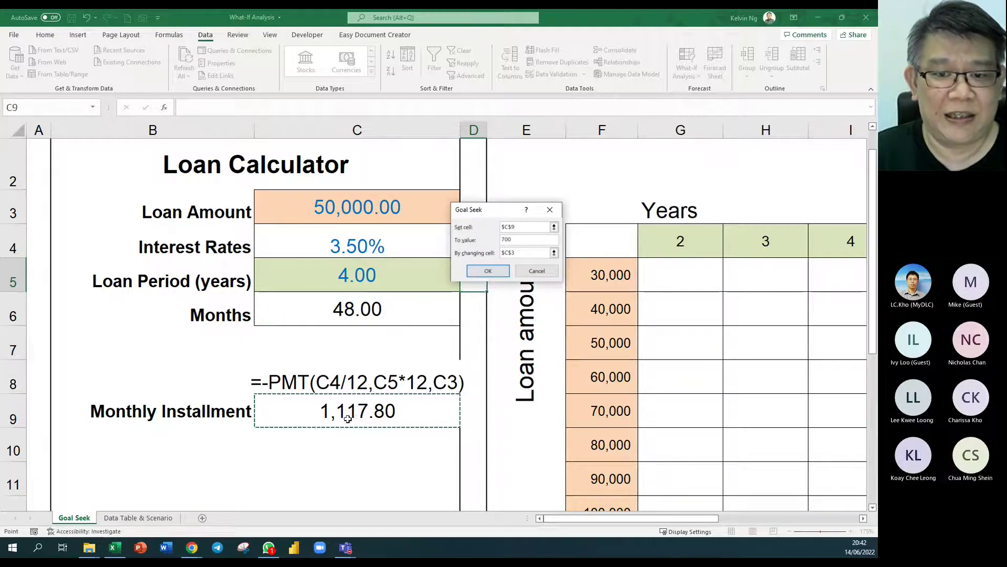
left_click(488, 271)
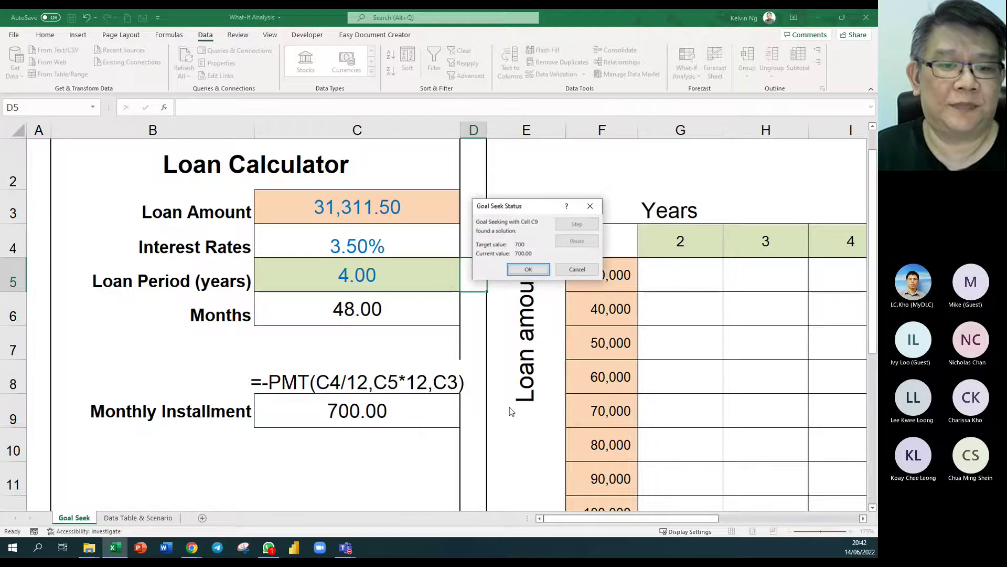
left_click_drag(532, 208, 531, 172)
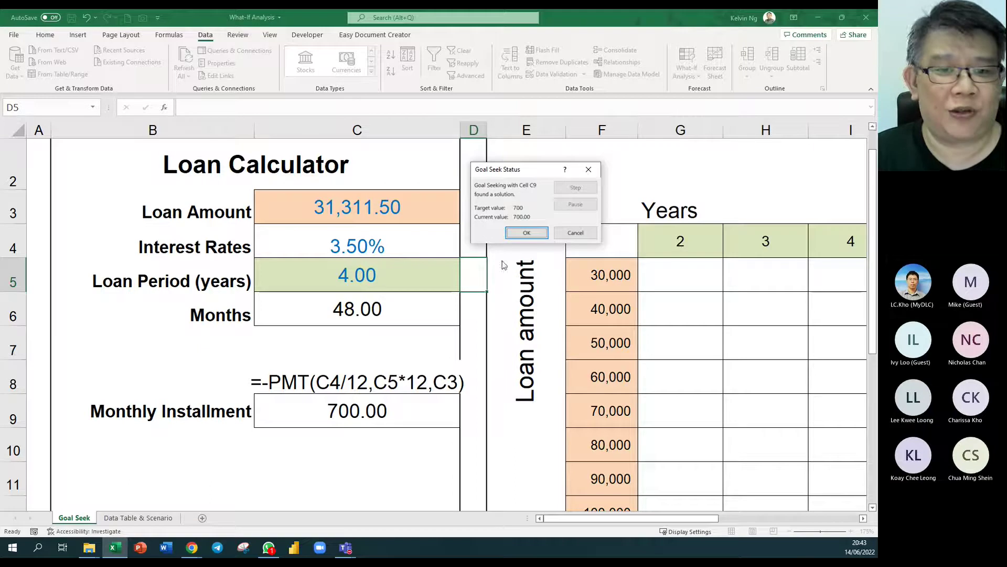
left_click(575, 238)
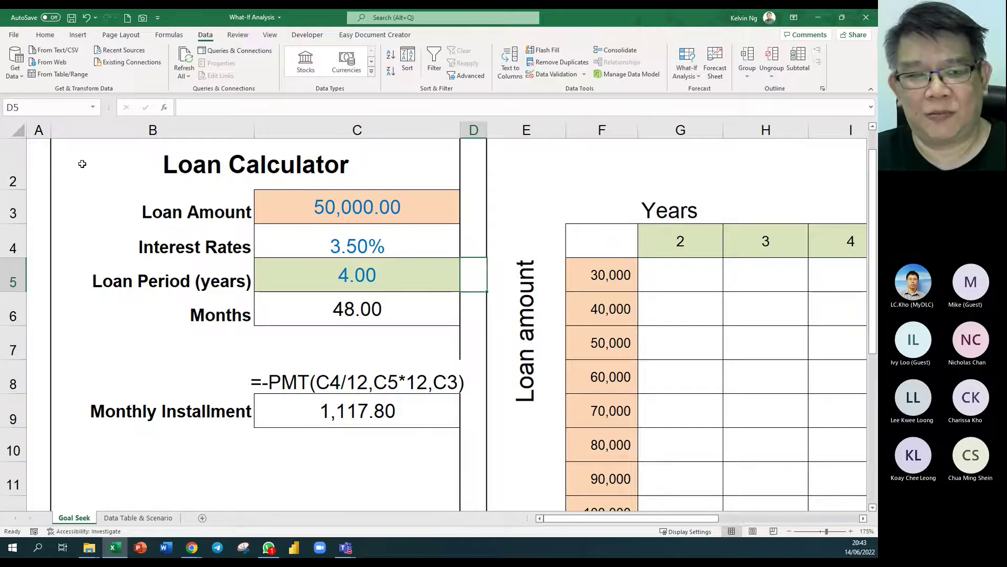
Examine the Loan Calculator block B2:C13 and the full layout of the Two Input Data Table beside it
scroll(82, 163, "down", 2)
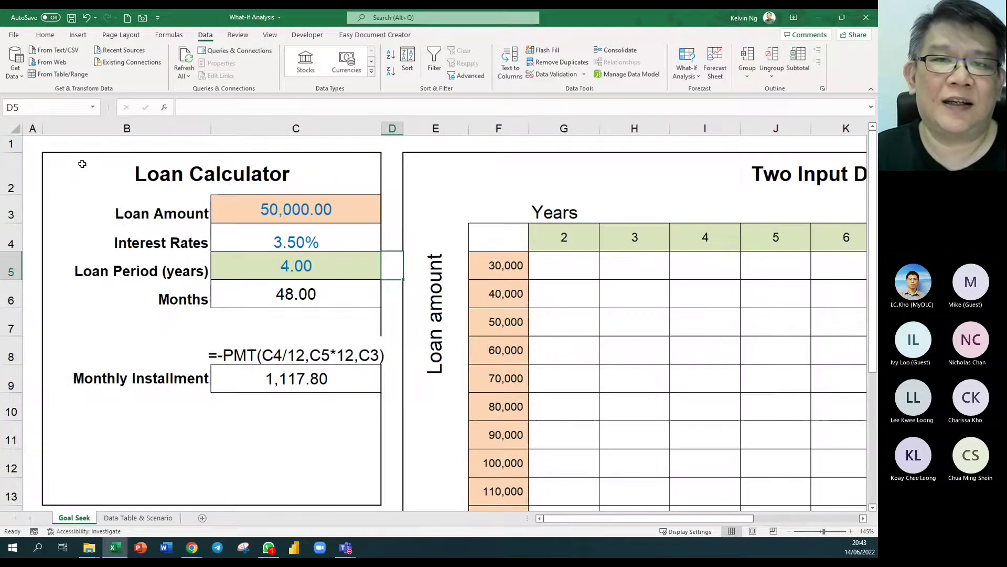
left_click(67, 158)
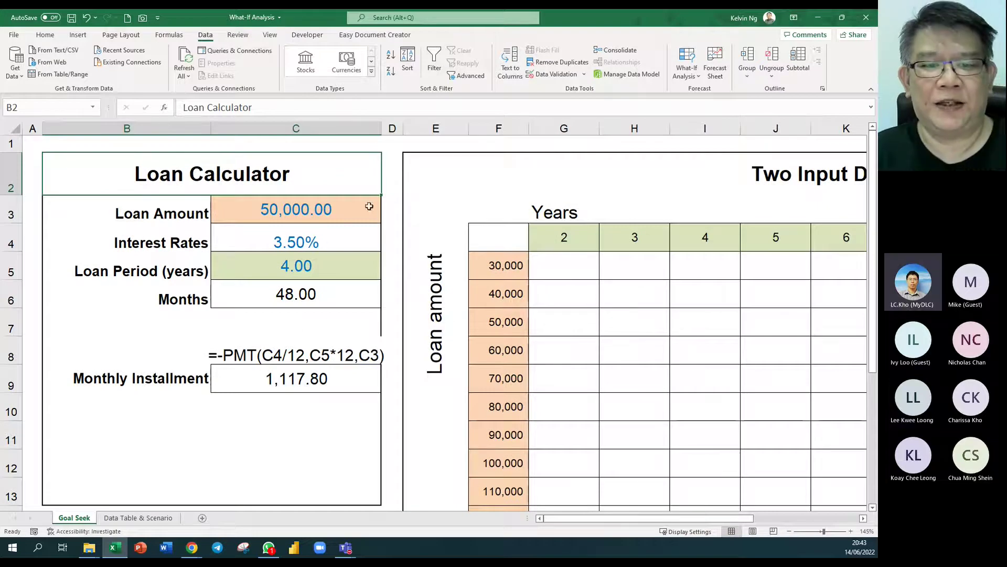
scroll(351, 252, "down", 1)
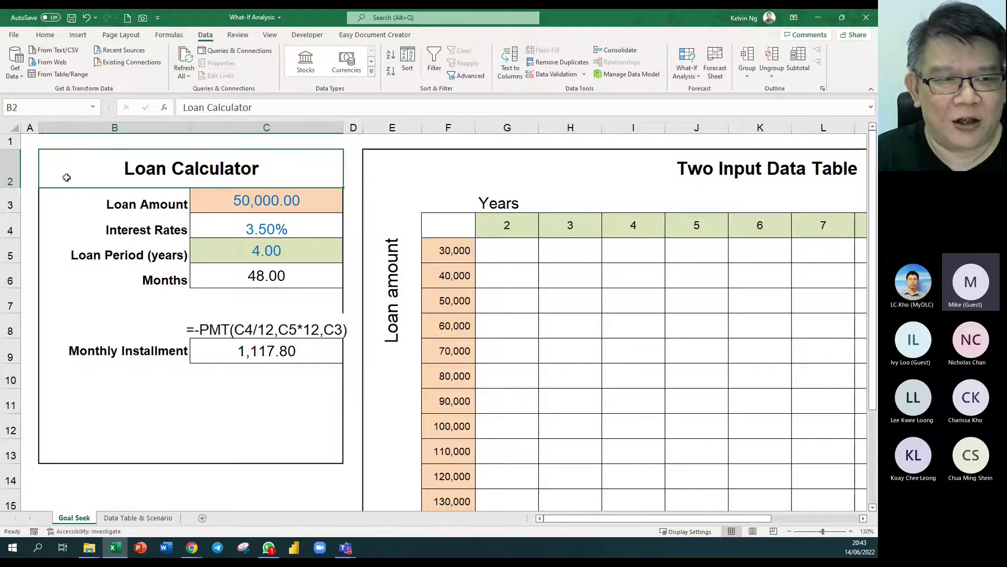
left_click_drag(46, 156, 291, 442)
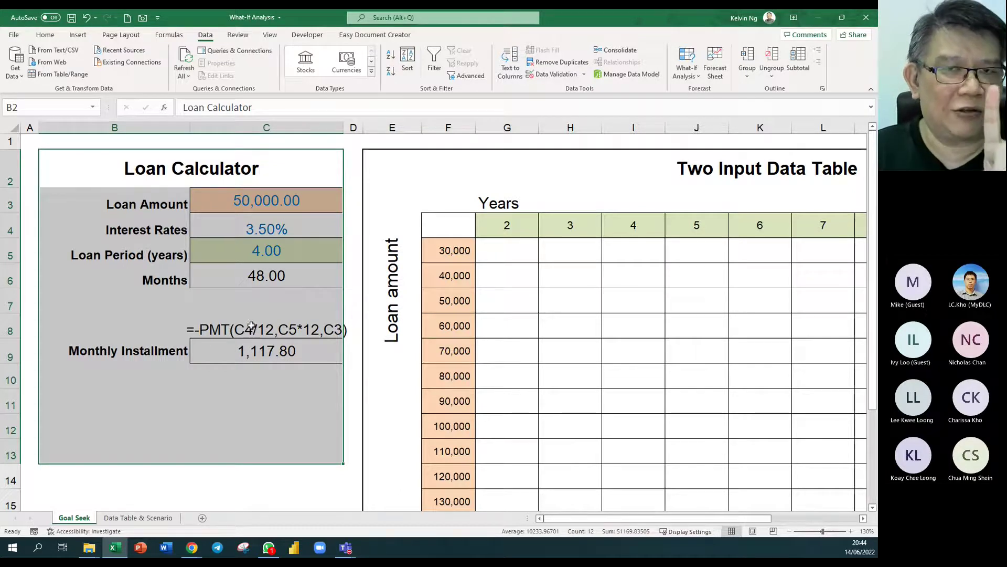
left_click(291, 252)
left_click(299, 201)
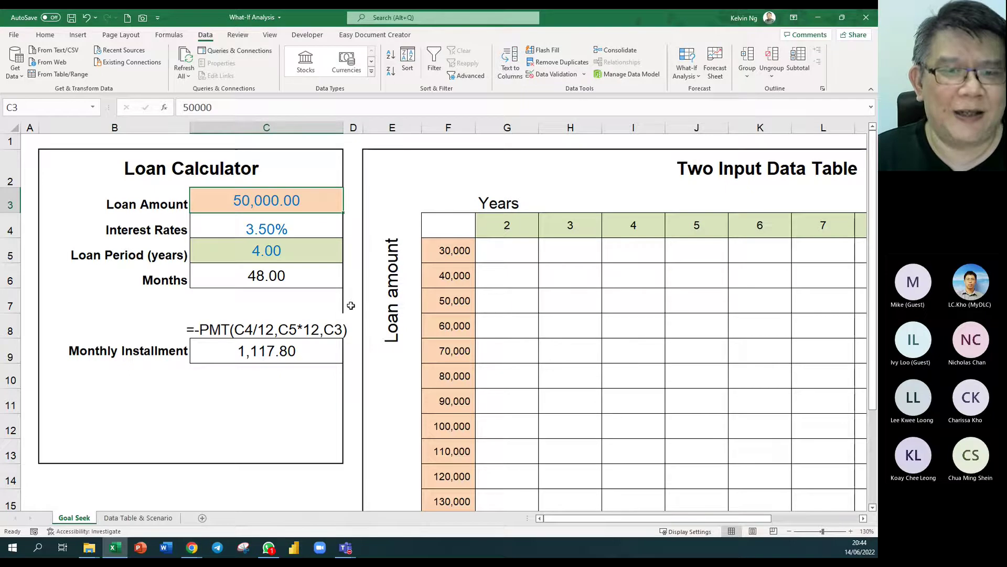
scroll(352, 305, "down", 2)
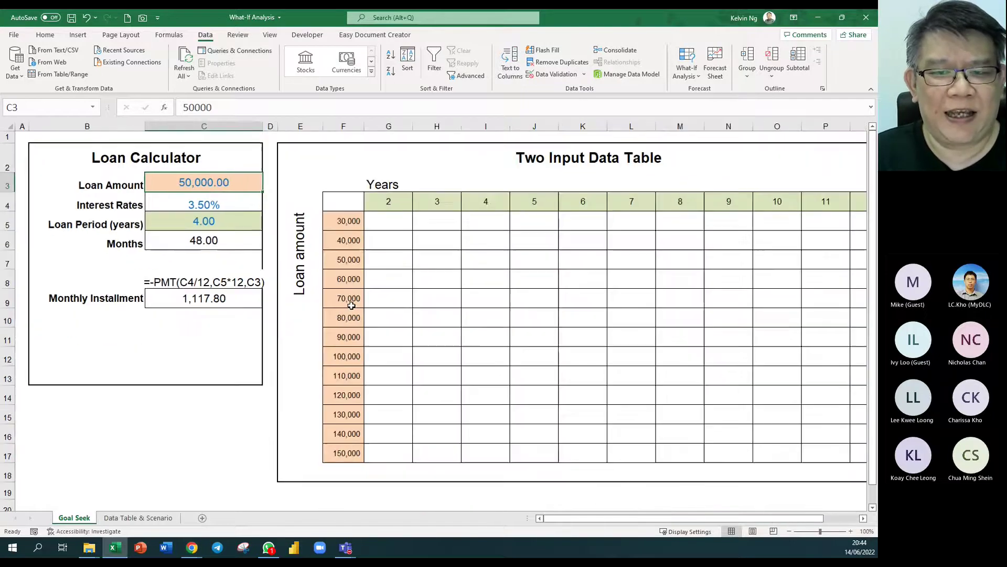
left_click_drag(634, 519, 666, 520)
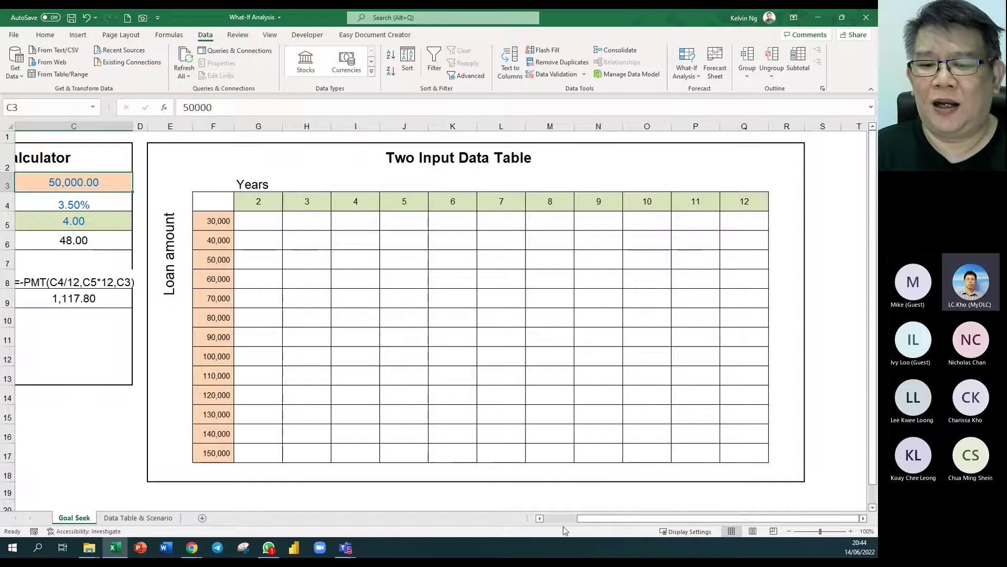
left_click(539, 518)
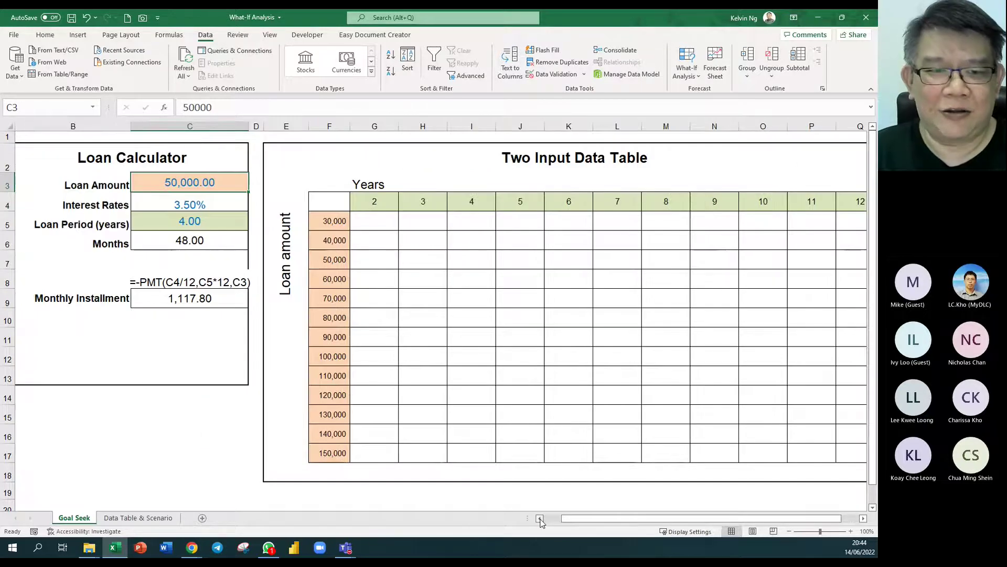
scroll(611, 433, "down", 1, "ctrl")
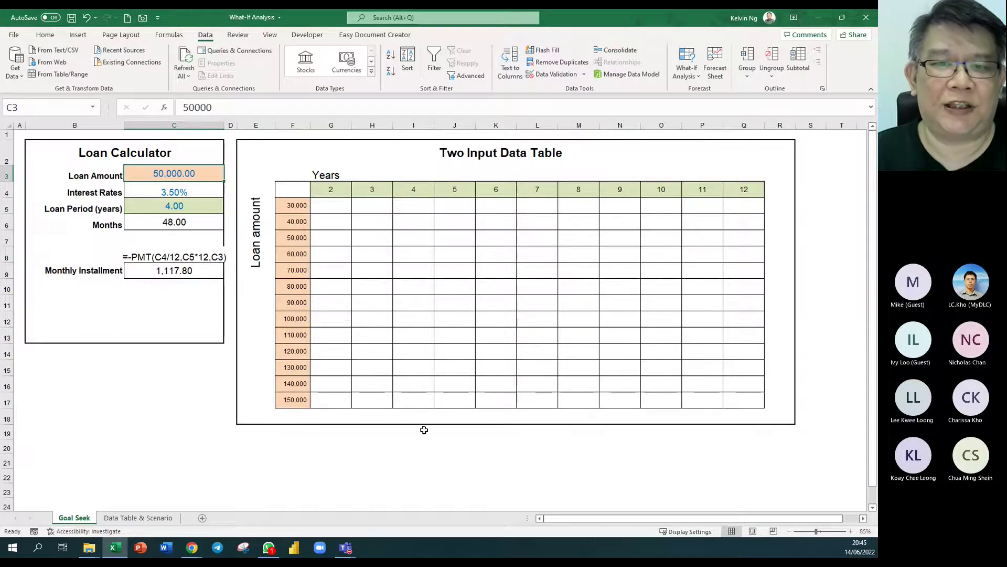
Compare the data table's years header G4:Q4 with the loan period input cell C5
left_click(343, 190)
left_click_drag(344, 191, 744, 190)
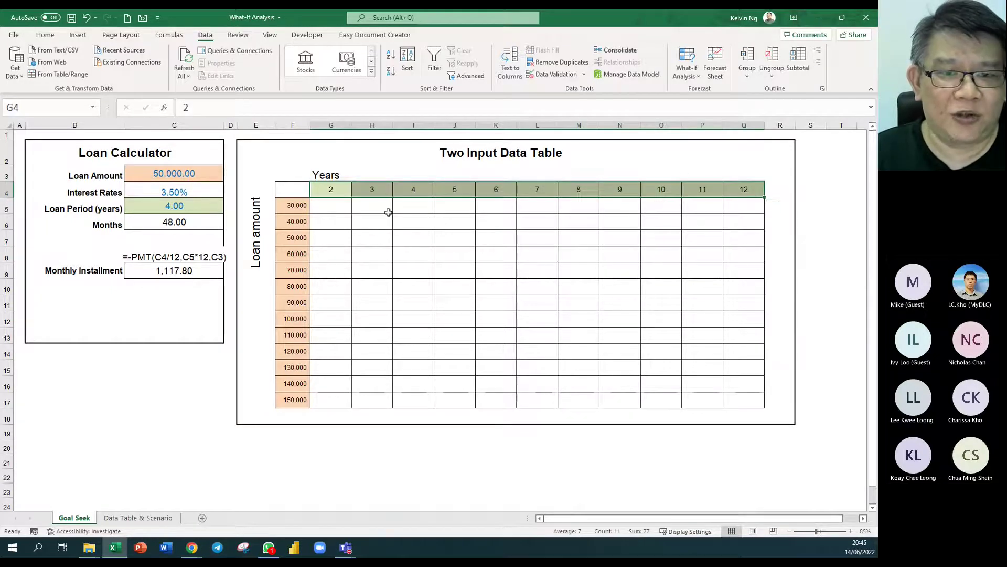
left_click(190, 207)
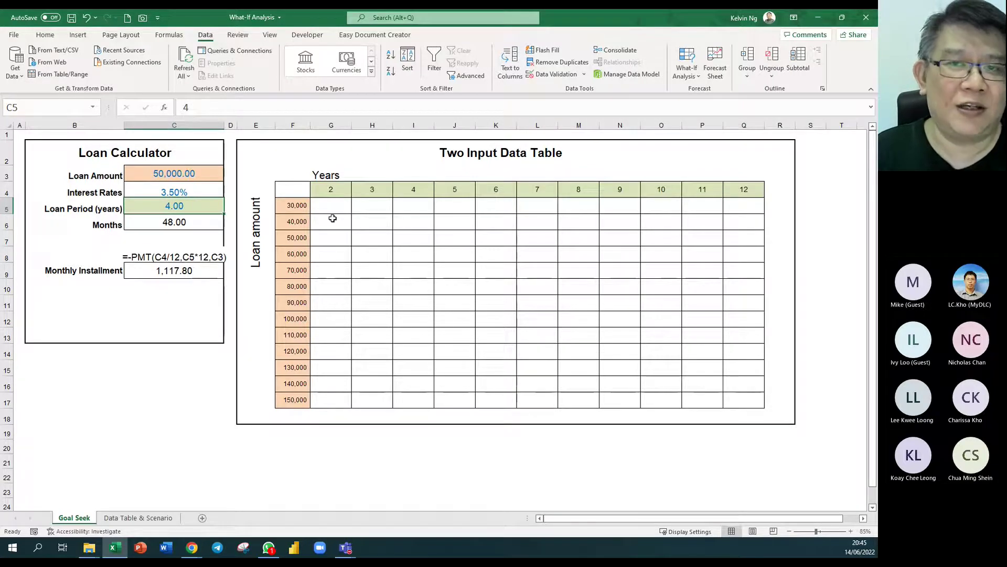
left_click(332, 190)
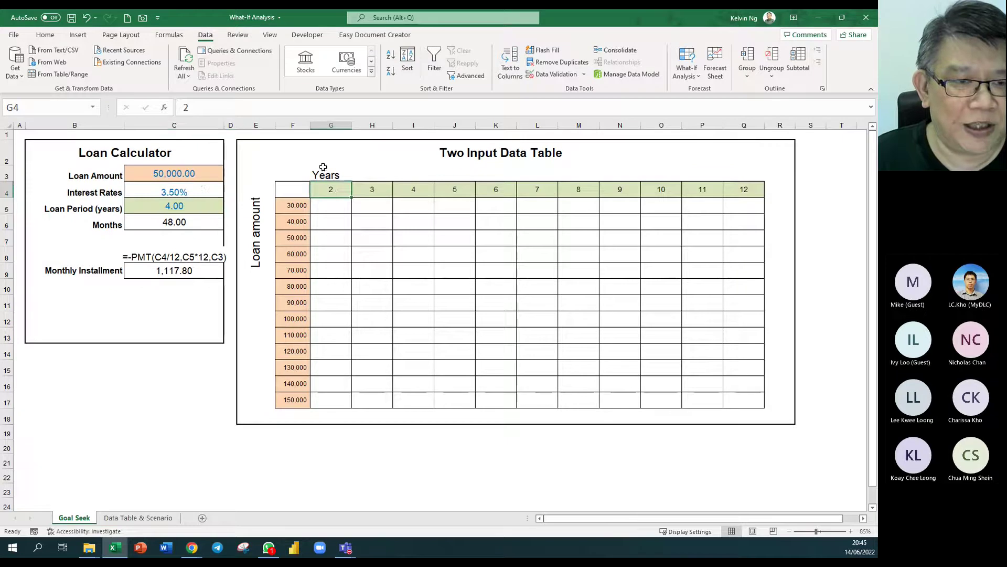
left_click(196, 206)
left_click(381, 191)
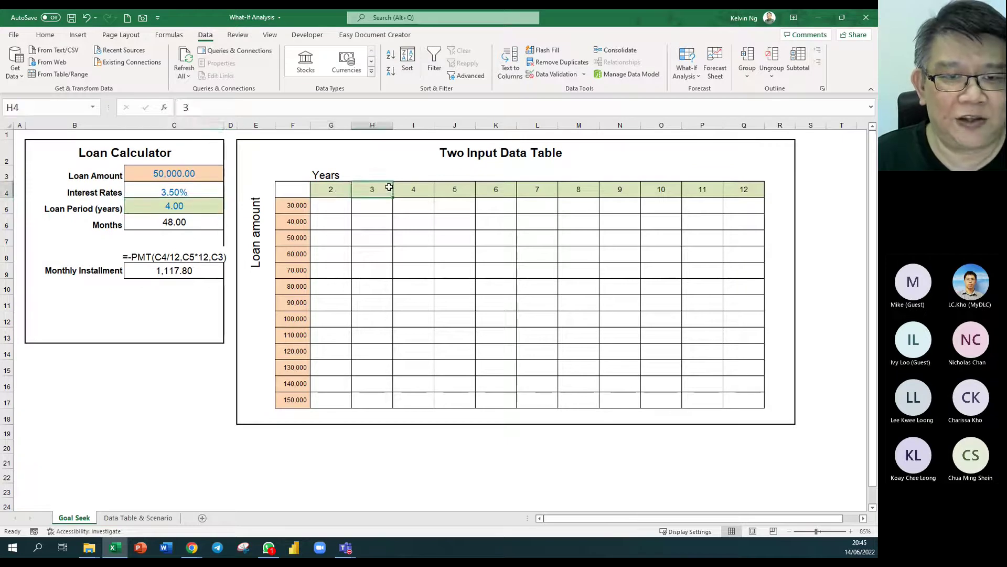
left_click(153, 208)
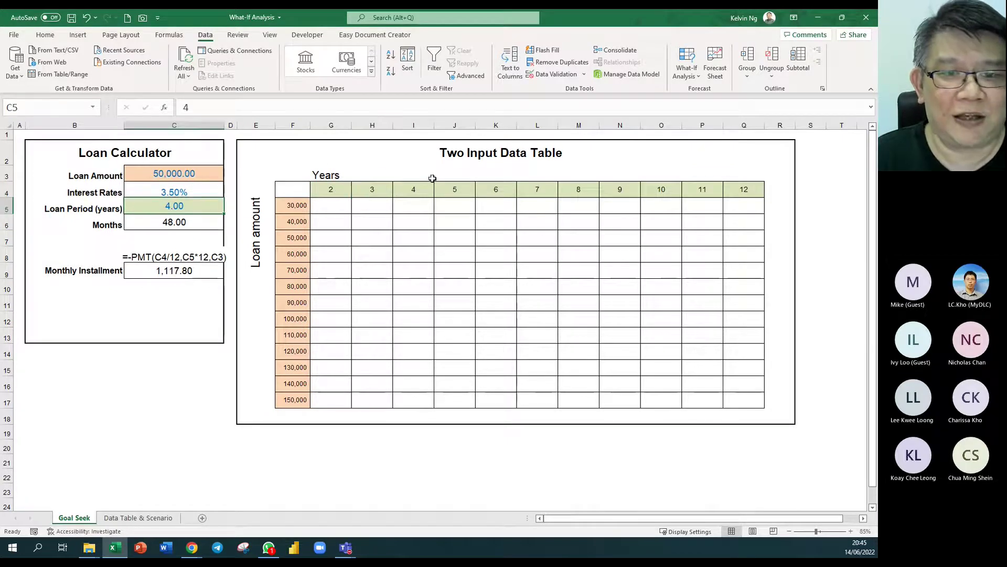
left_click(417, 194)
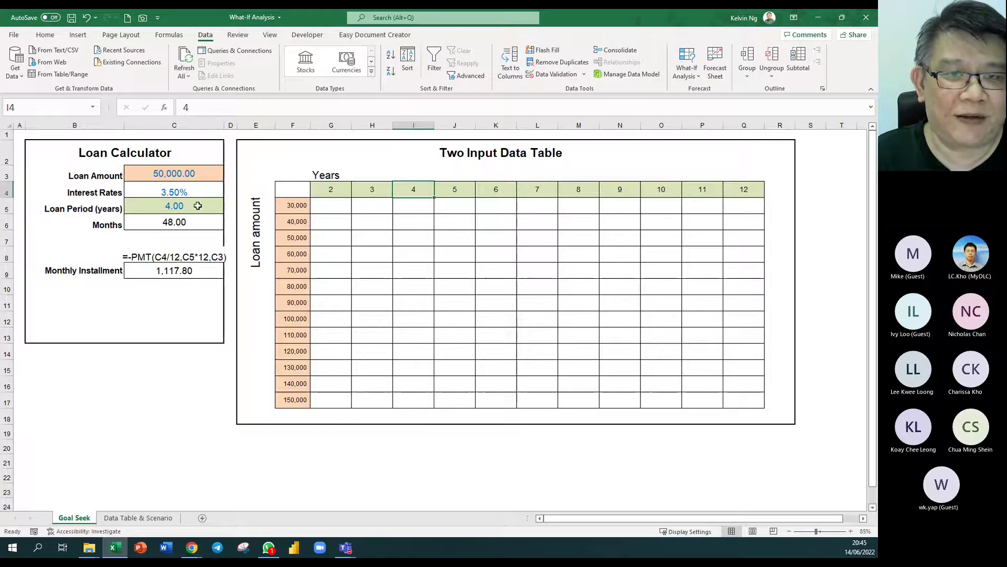
Compare the data table's loan amount column with input cell C3, and examine the 70,000 to 100,000 rows across all years
left_click(297, 206)
left_click(296, 222)
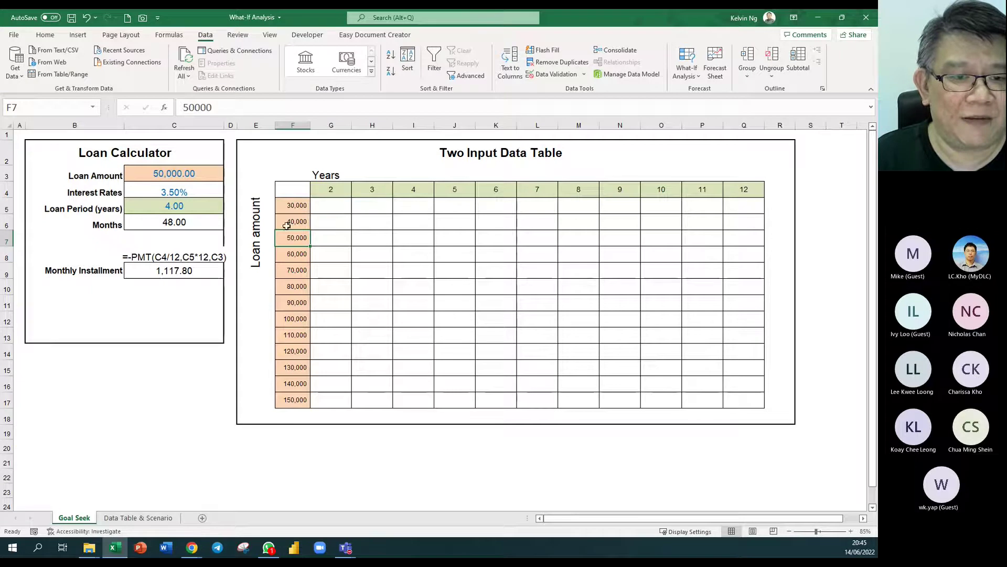
left_click(188, 174)
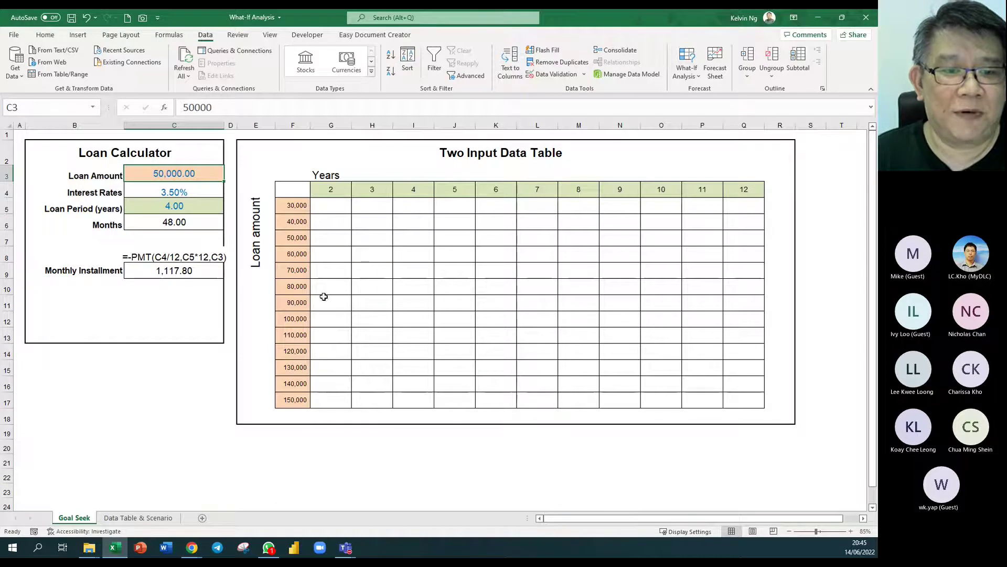
left_click_drag(308, 278, 325, 324)
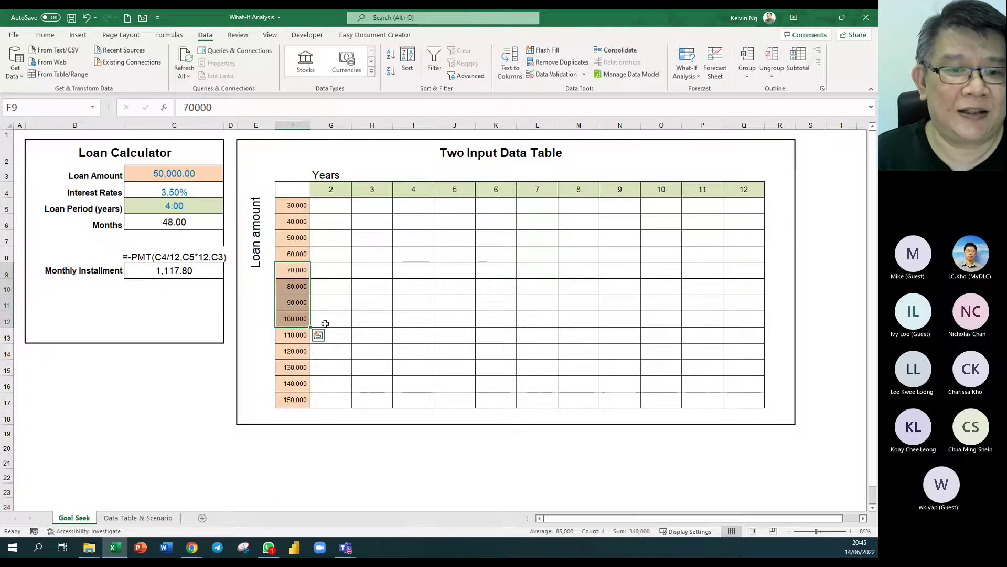
left_click_drag(547, 192, 606, 187)
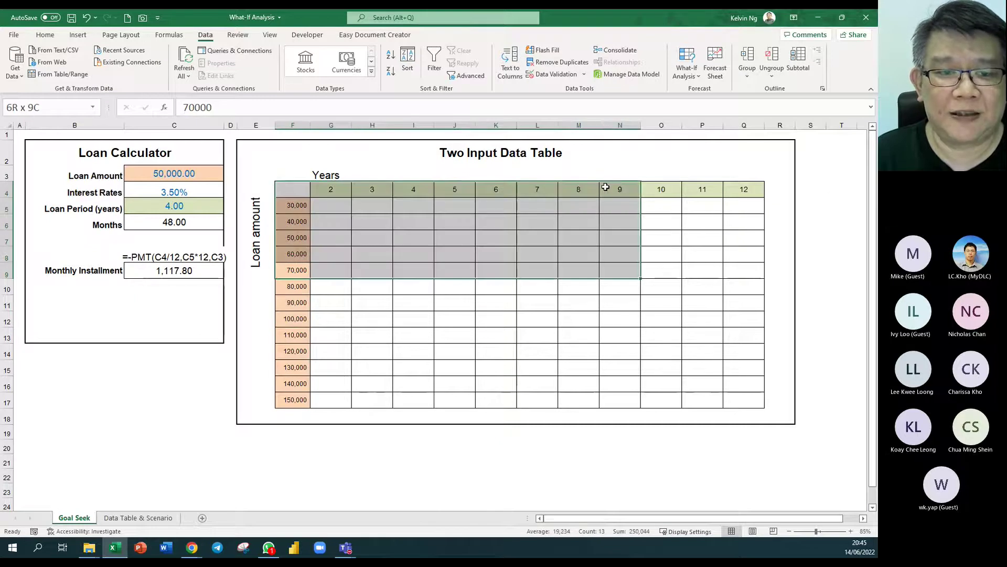
left_click_drag(298, 271, 740, 320)
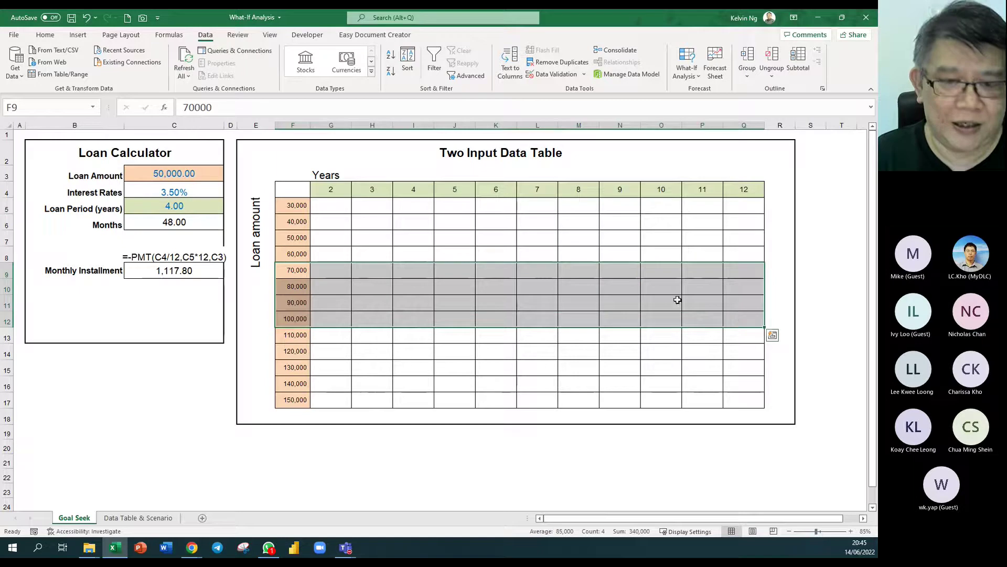
Examine the data table's 7 to 10 year columns across all loan amounts, along with the empty result area G5:Q17
left_click_drag(539, 188, 658, 384)
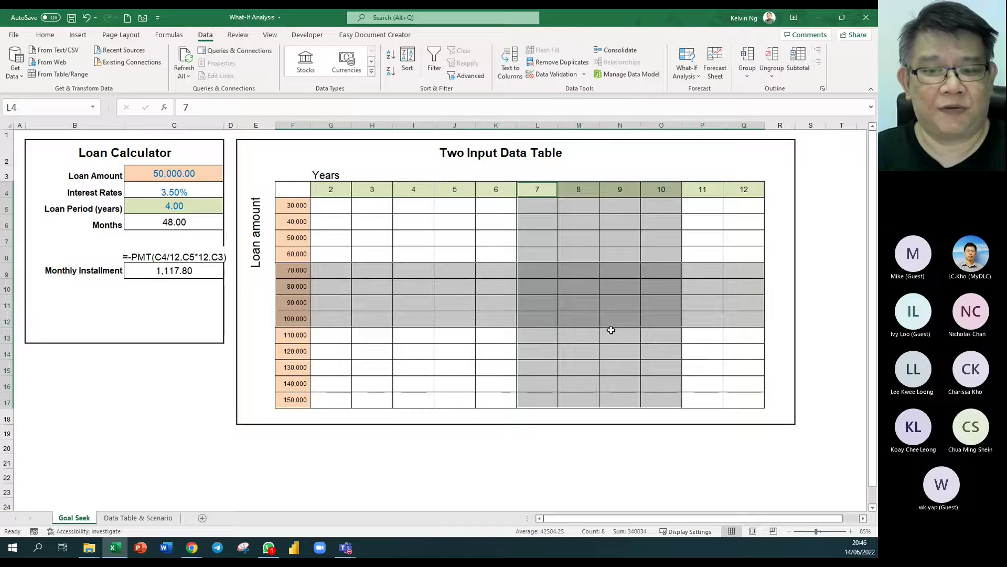
left_click(608, 298)
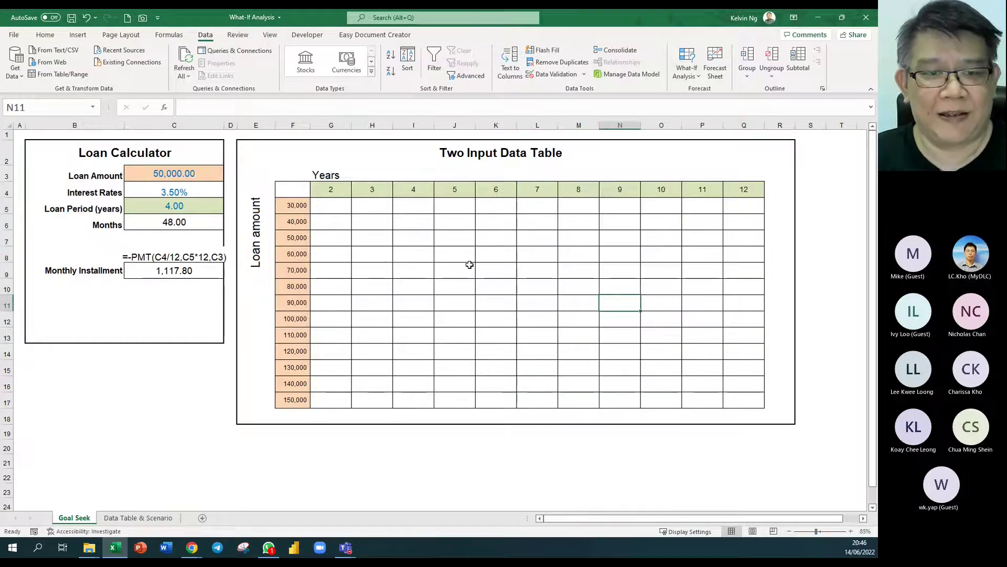
left_click_drag(317, 204, 735, 401)
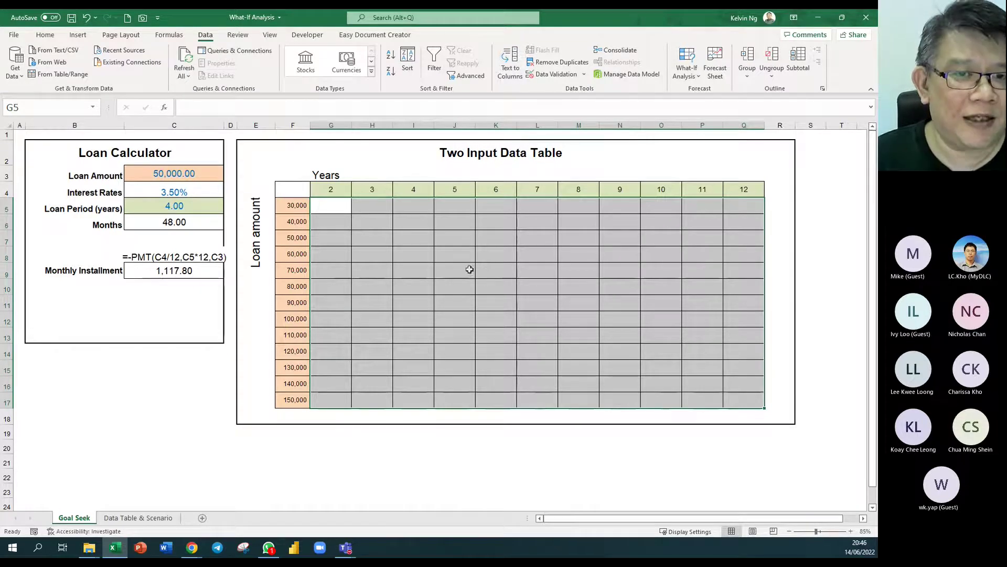
Link the data table's corner cell F4 to the monthly installment with the formula =C9
left_click(305, 190)
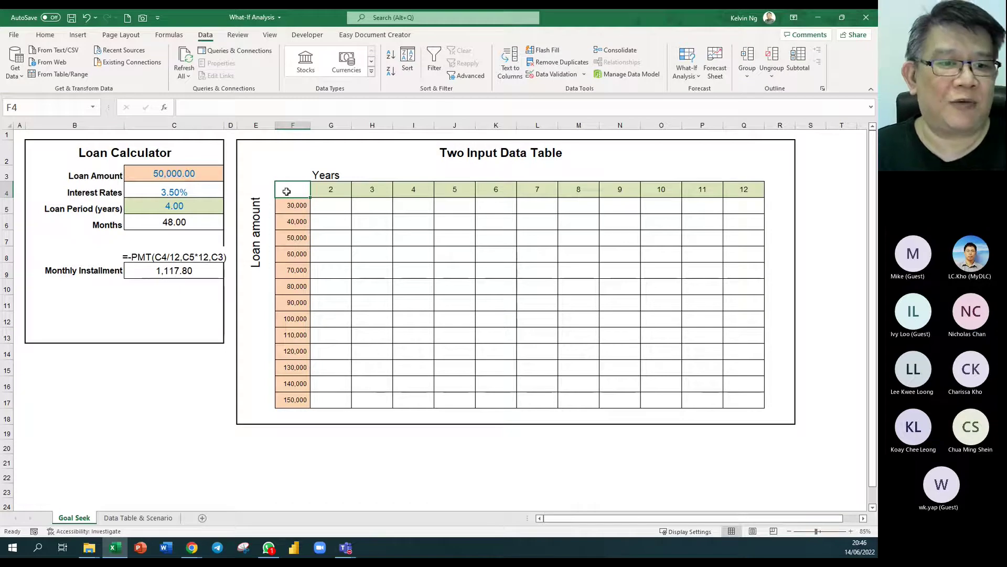
type("=")
left_click(157, 270)
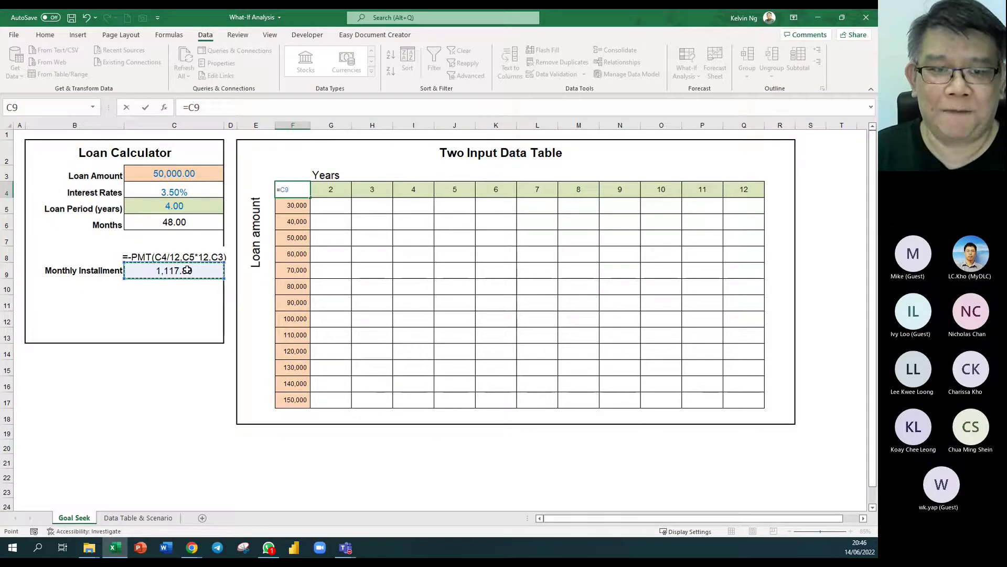
key("Return")
Examine the full data table range F4:Q17, comparing its loan amount column F5:F17 with its years row G4:Q4
mouse_move(303, 191)
left_mouse_down()
mouse_move(533, 265)
mouse_move(749, 353)
mouse_move(755, 402)
left_mouse_up()
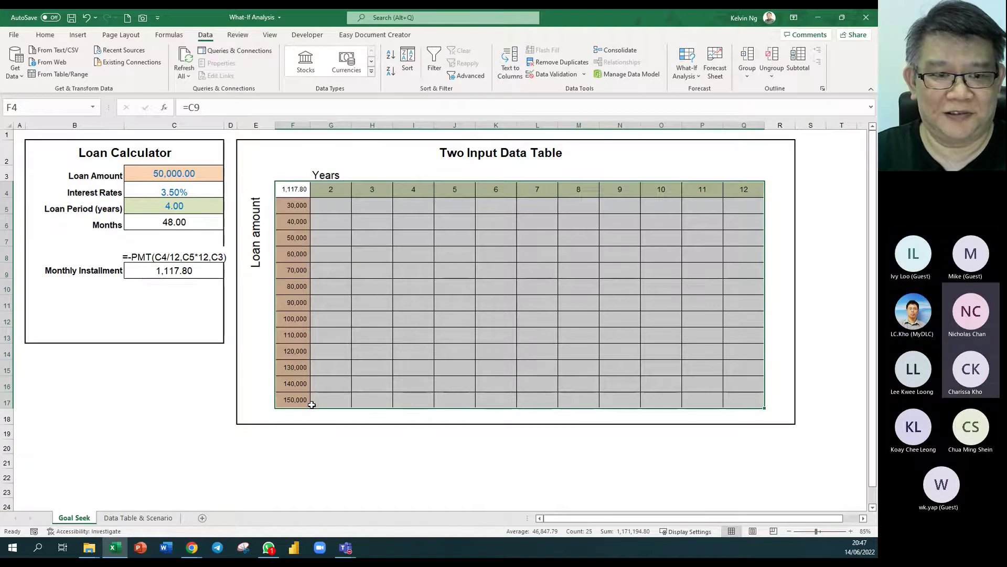
left_click_drag(299, 206, 293, 401)
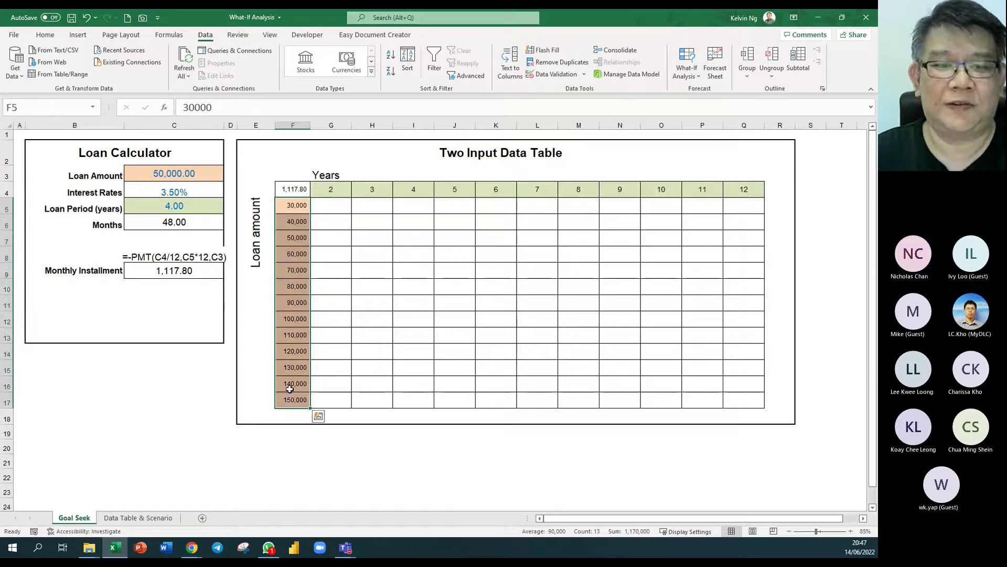
left_click_drag(331, 188, 747, 185)
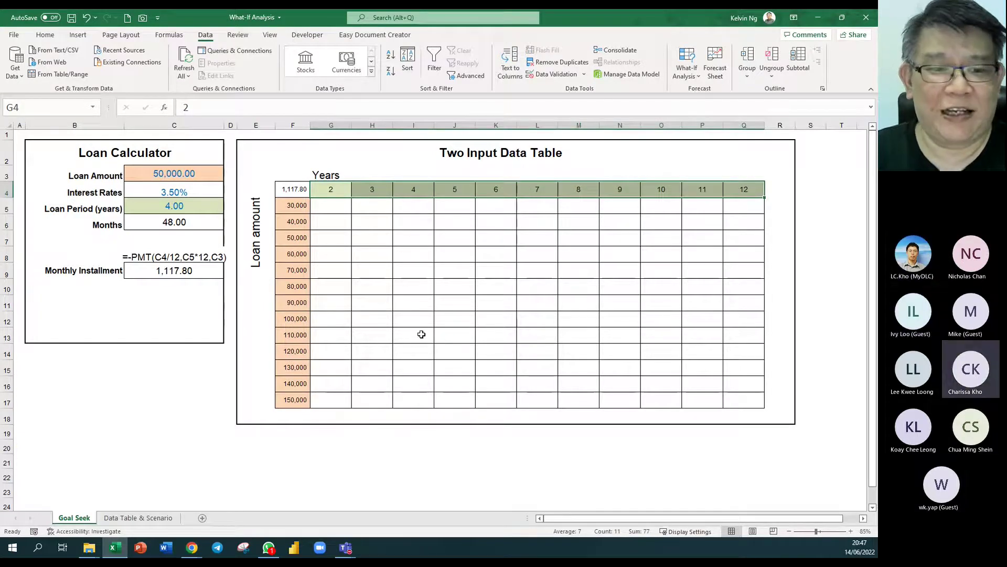
left_click_drag(297, 205, 296, 389)
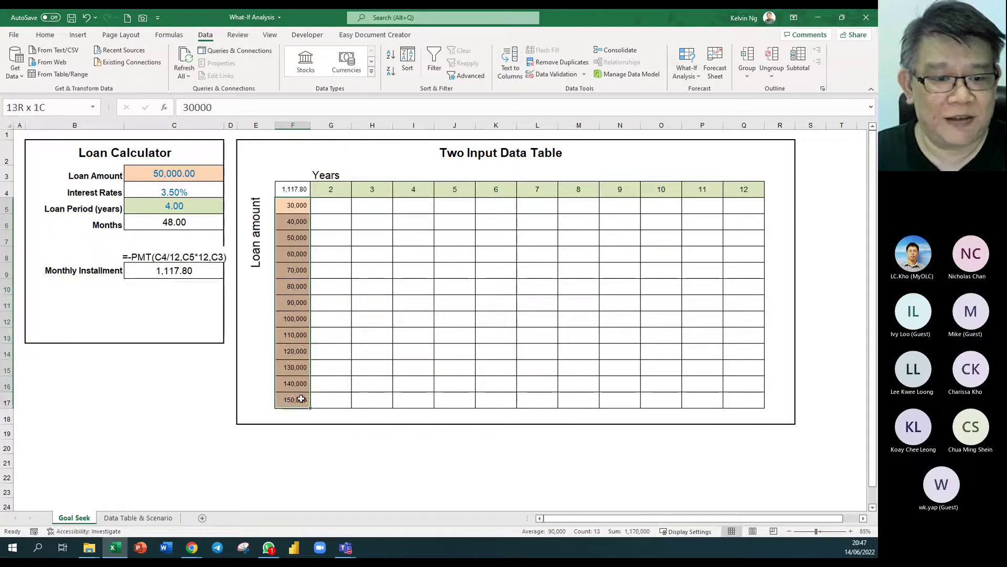
left_click_drag(339, 189, 742, 191)
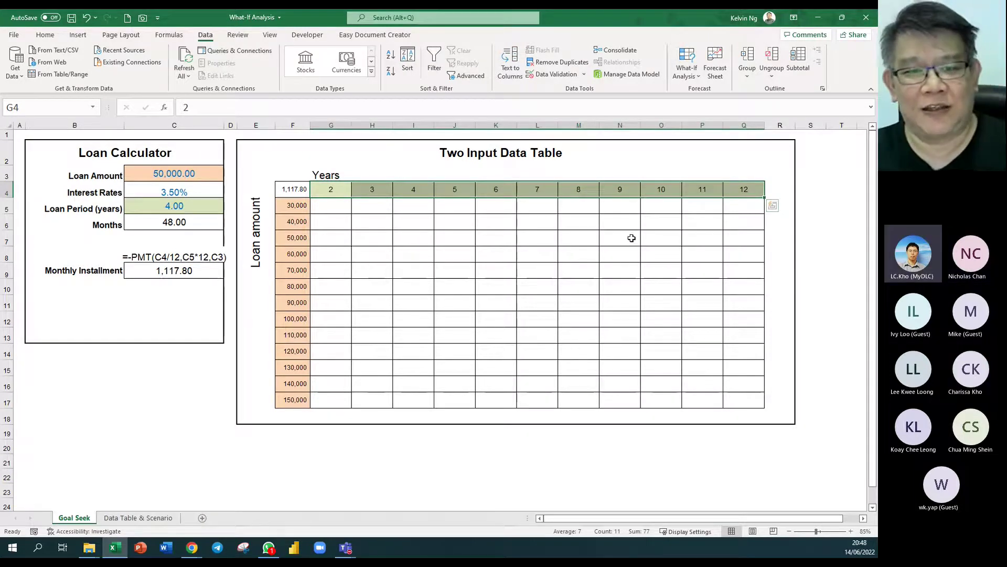
Start the What-If Data Table command on range F4:Q17 and place its dialog closer to the Loan Calculator
left_click_drag(306, 191, 747, 394)
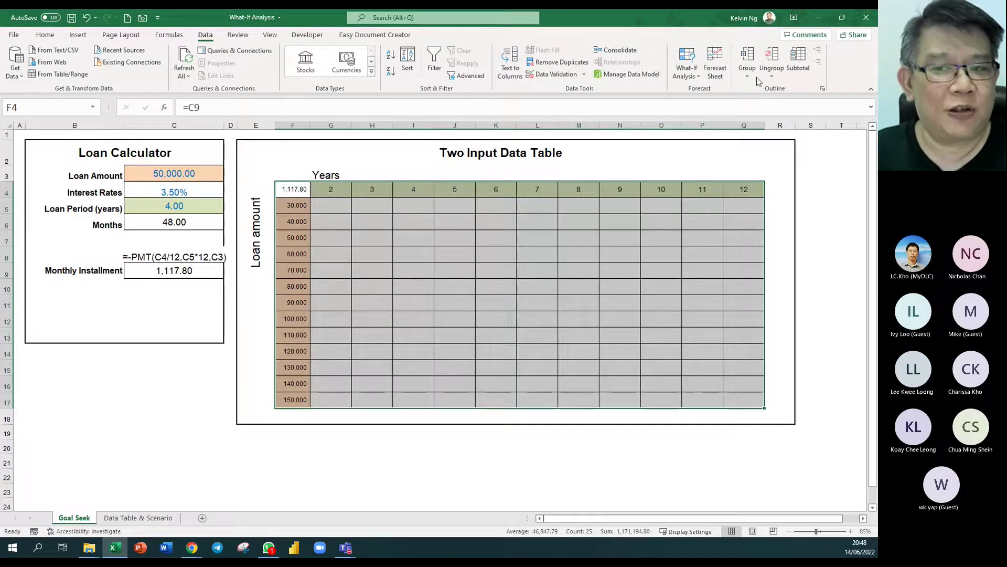
left_click(691, 82)
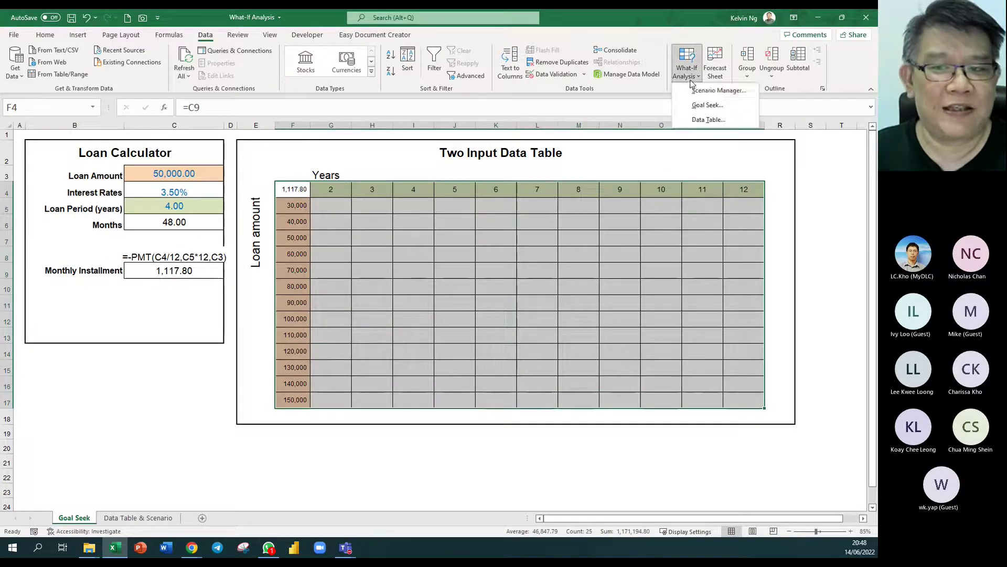
left_click(704, 120)
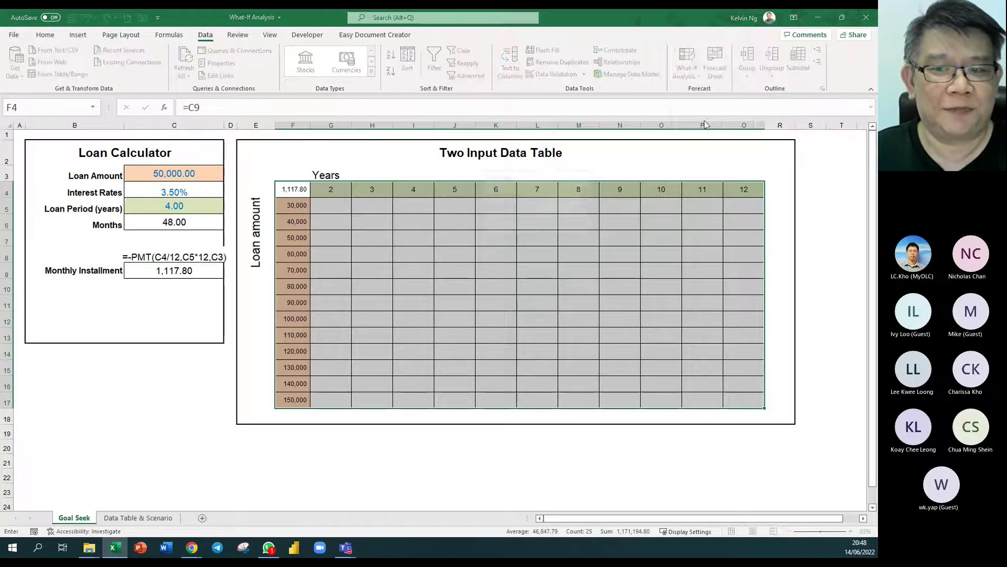
left_click_drag(537, 181, 376, 227)
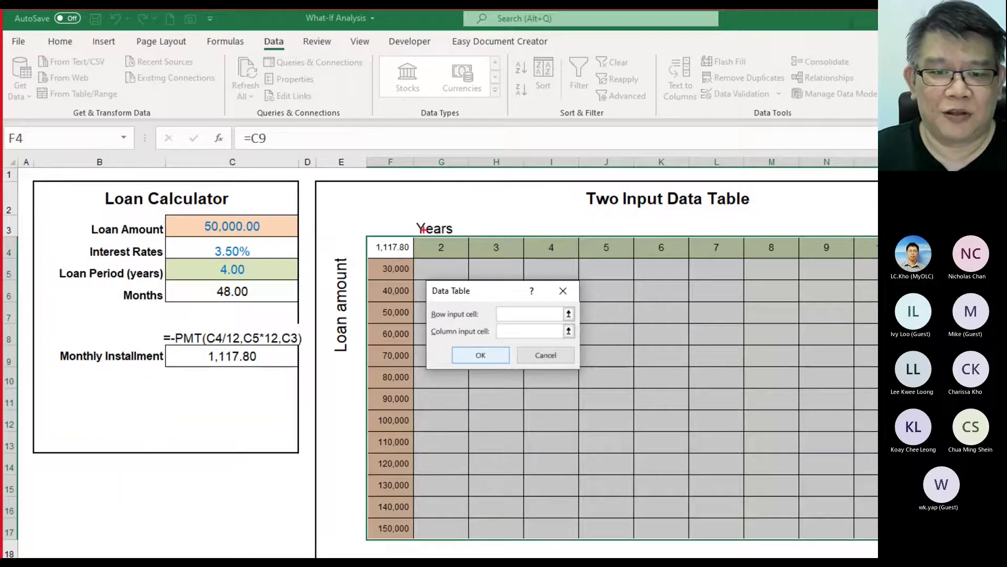
Annotate the screen with a red box labelled ROW around the years header and a blue box labelled Column around the loan amounts
left_click_drag(414, 234, 871, 260)
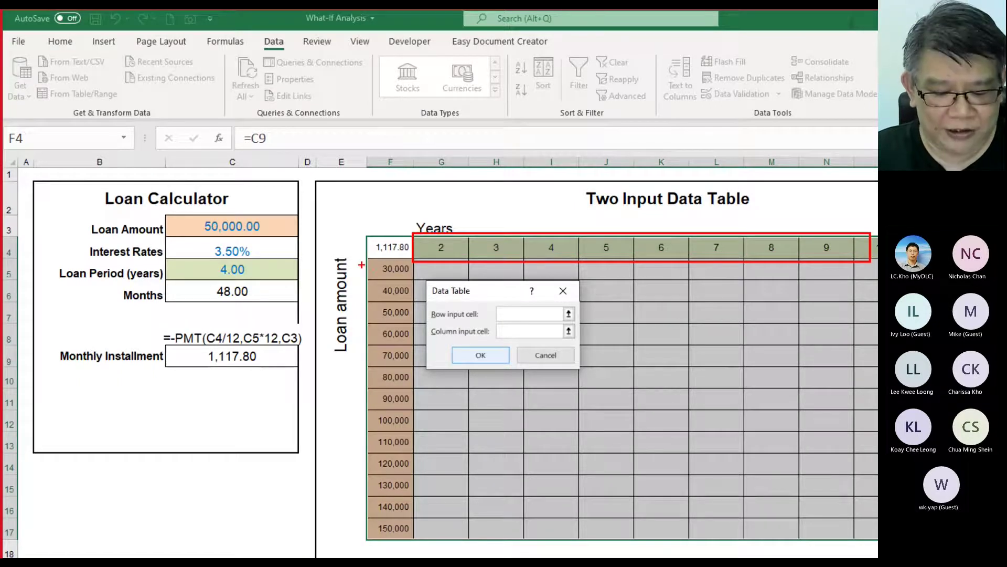
left_click_drag(365, 260, 417, 519)
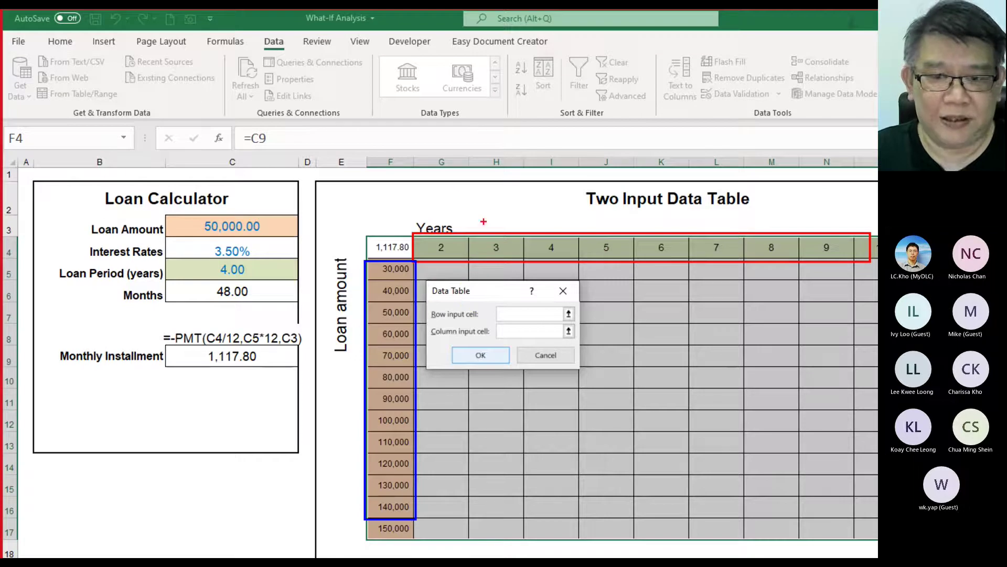
key("t")
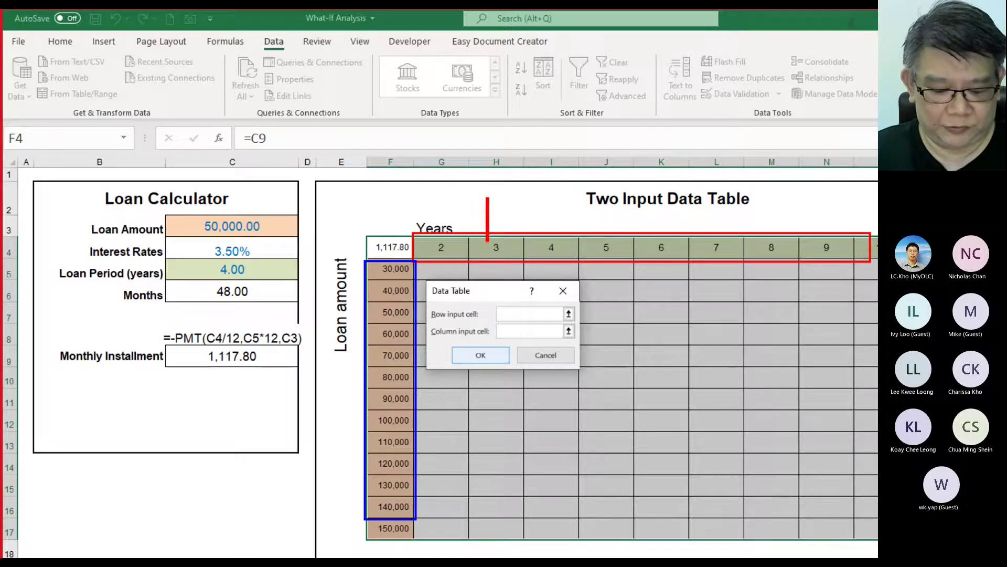
type("ROW")
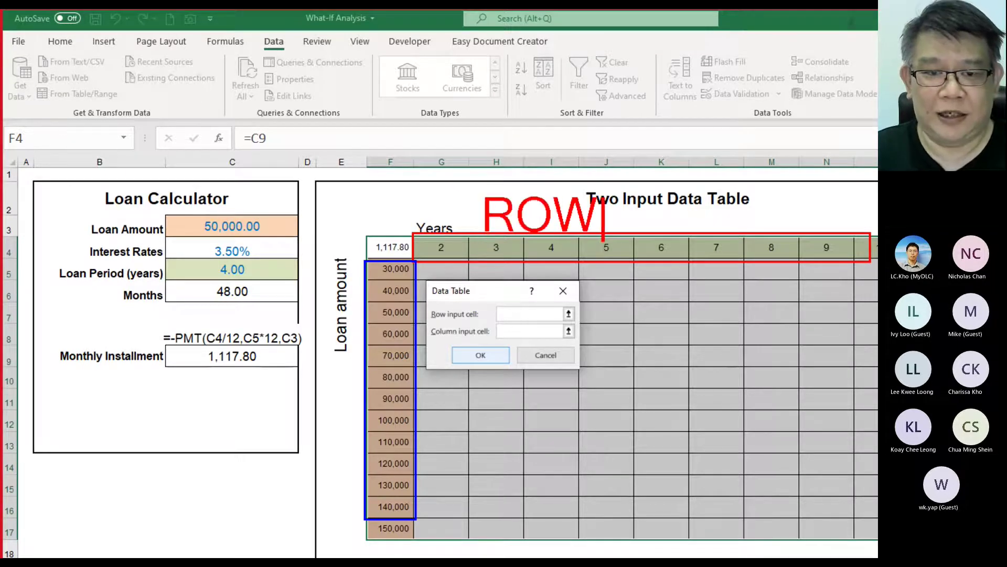
key("Escape")
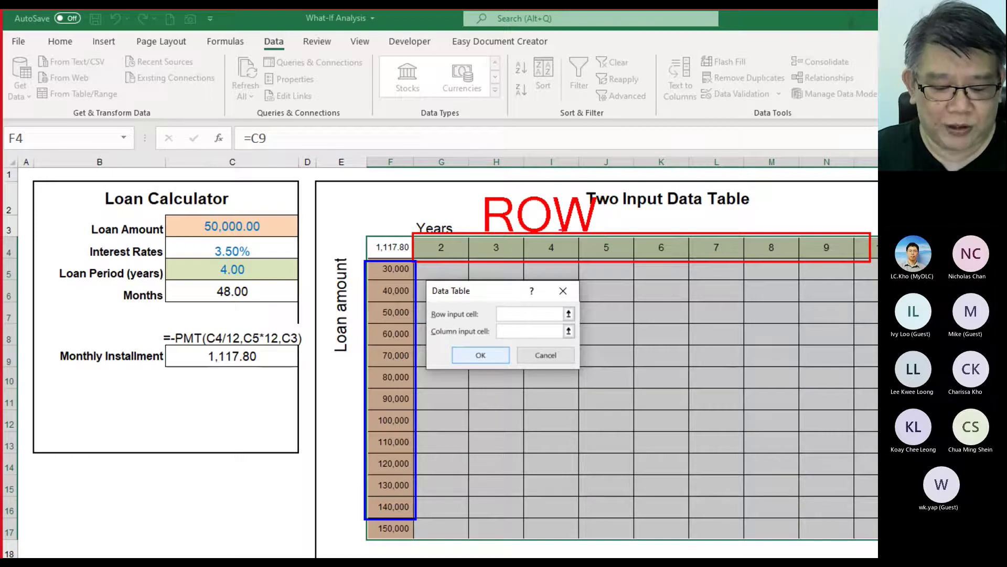
key("t")
type("Column")
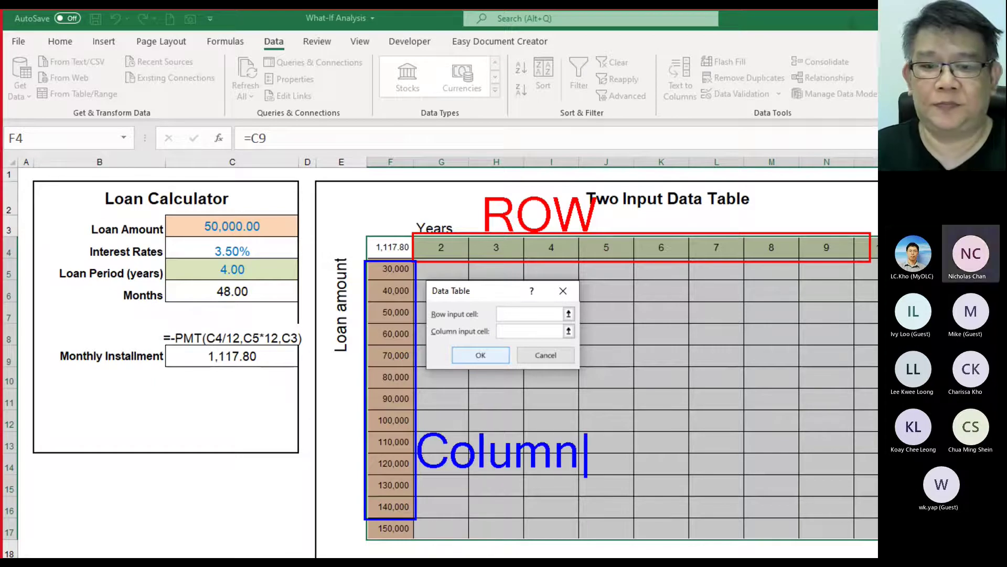
key("Escape")
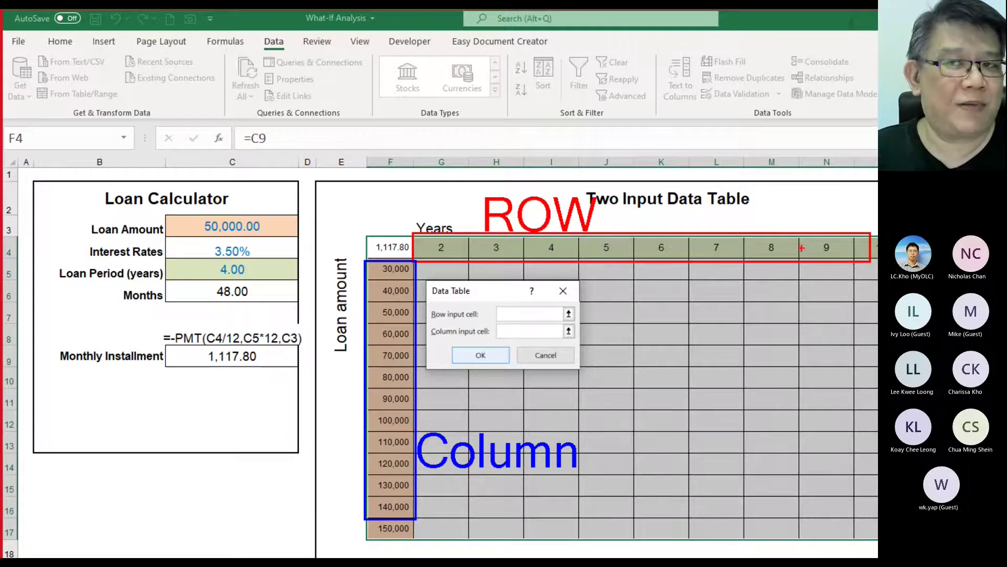
Box loan period cell C5 and the row input cell field in red, connect them with an arrow, and clear the annotations
left_click_drag(292, 258, 195, 282)
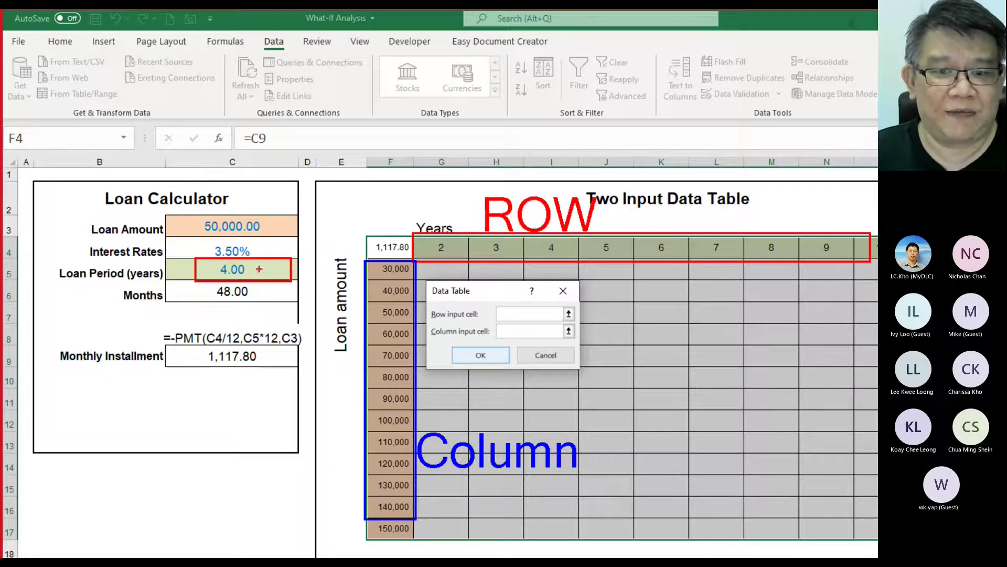
left_click_drag(570, 303, 490, 324)
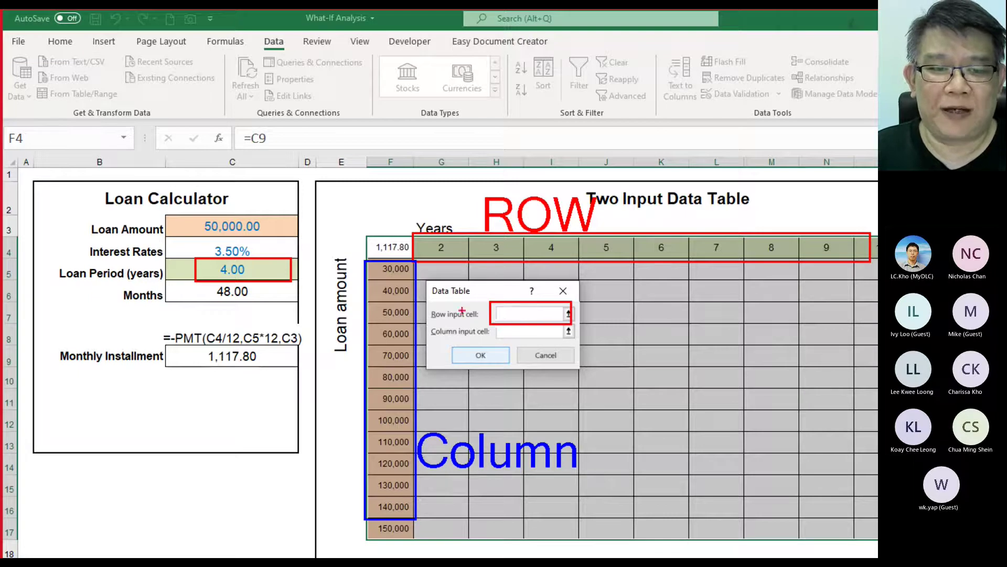
left_click_drag(512, 314, 259, 270)
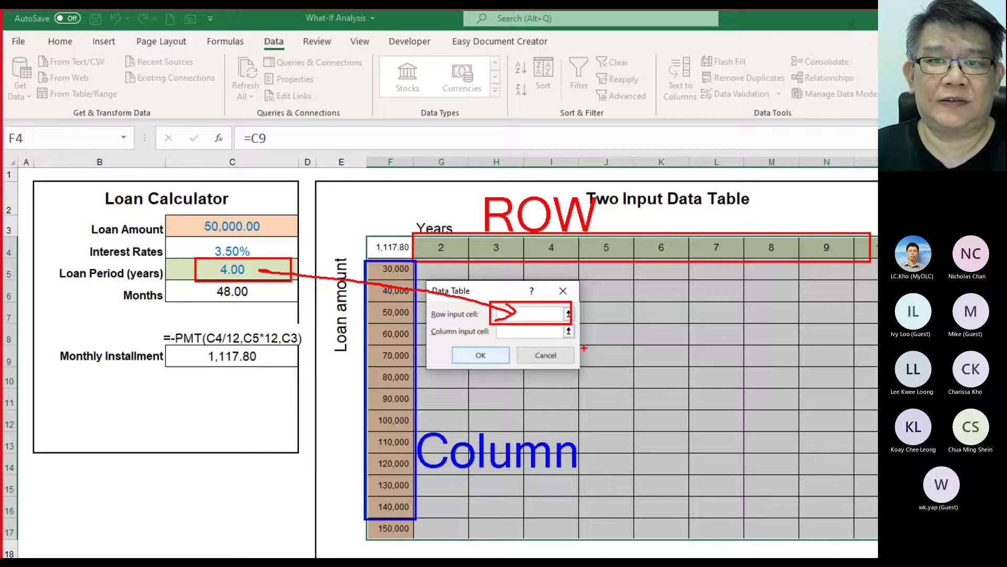
key("Escape")
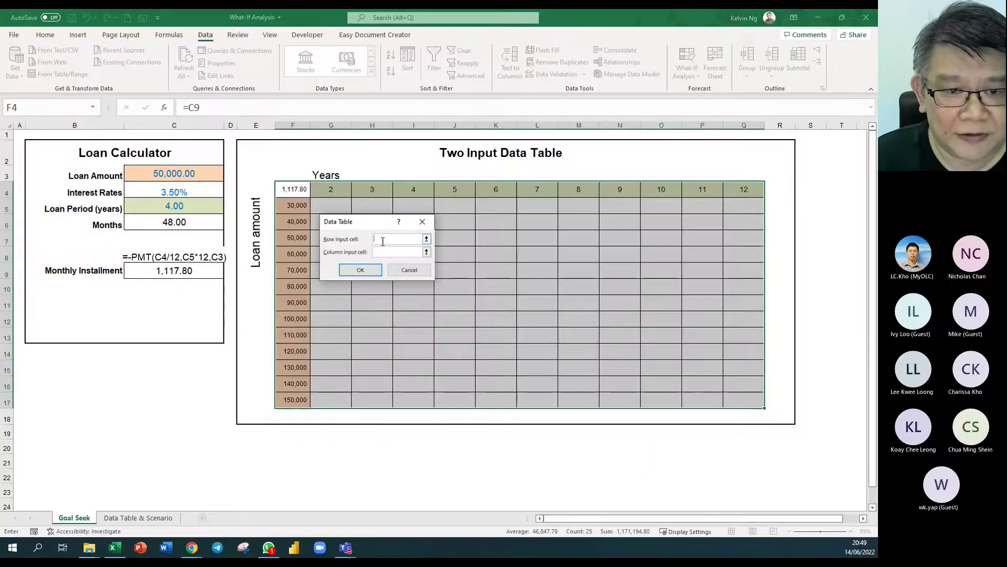
Generate the data table using C5 as the row input cell and C3 as the column input cell
left_click(197, 206)
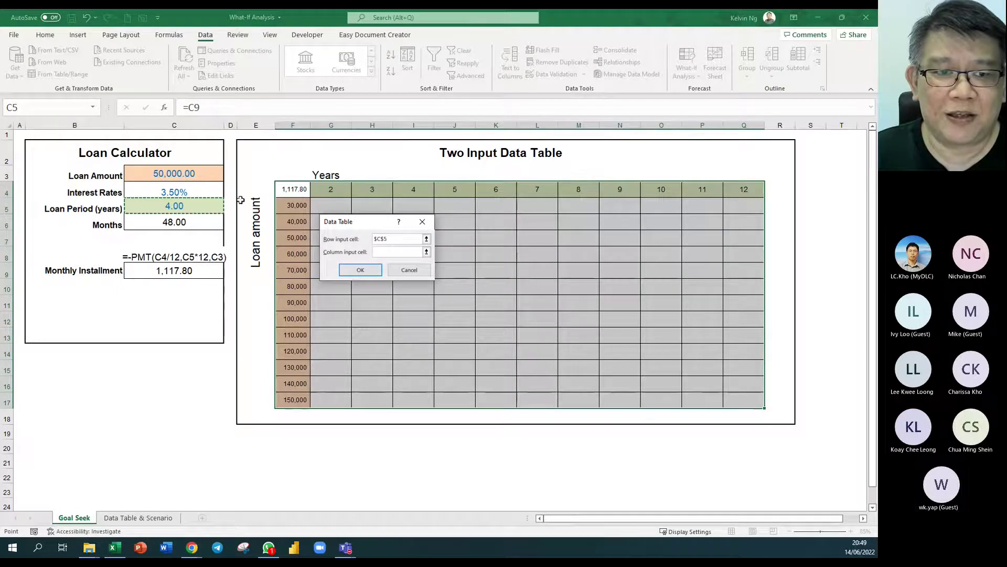
left_click(390, 253)
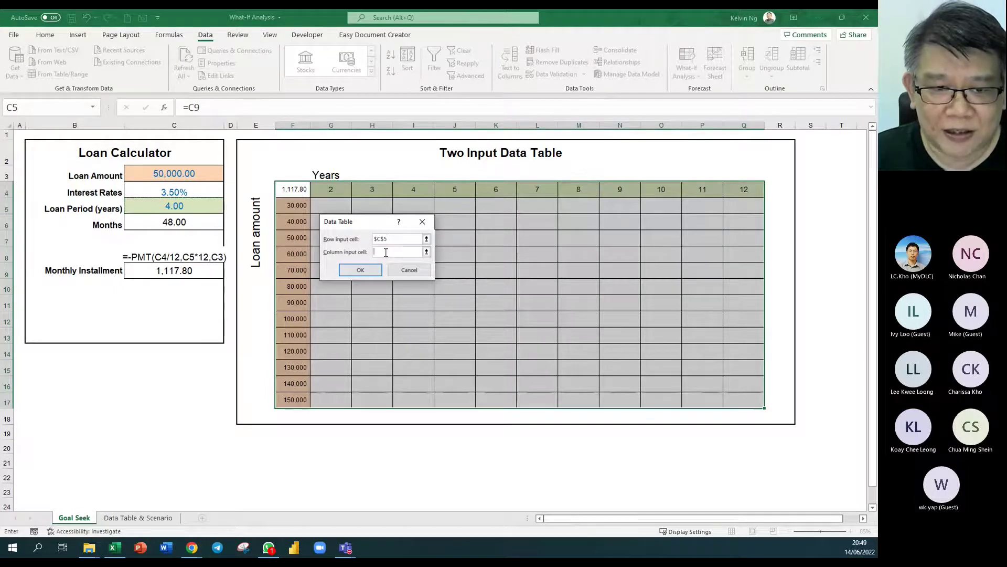
left_click(198, 175)
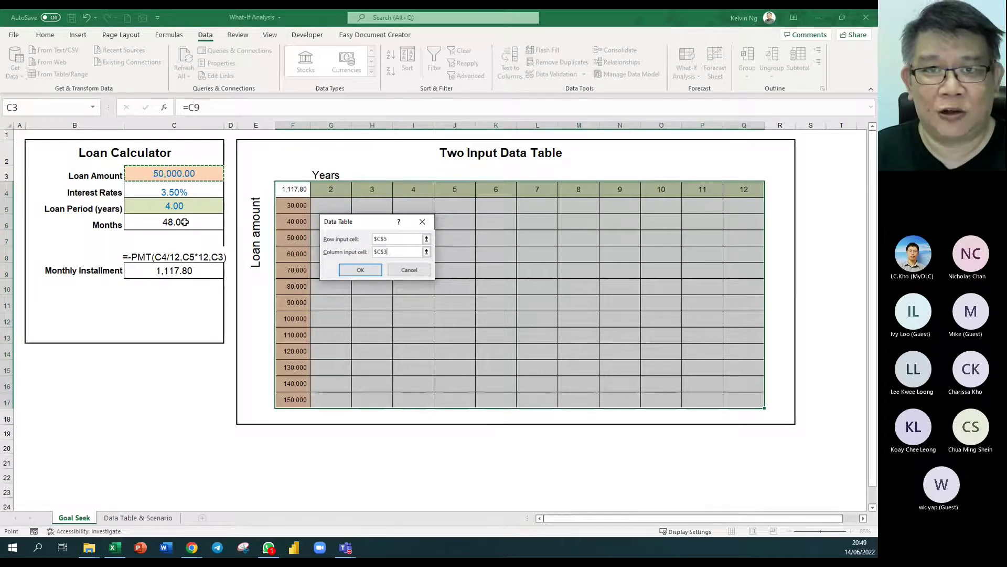
left_click(370, 271)
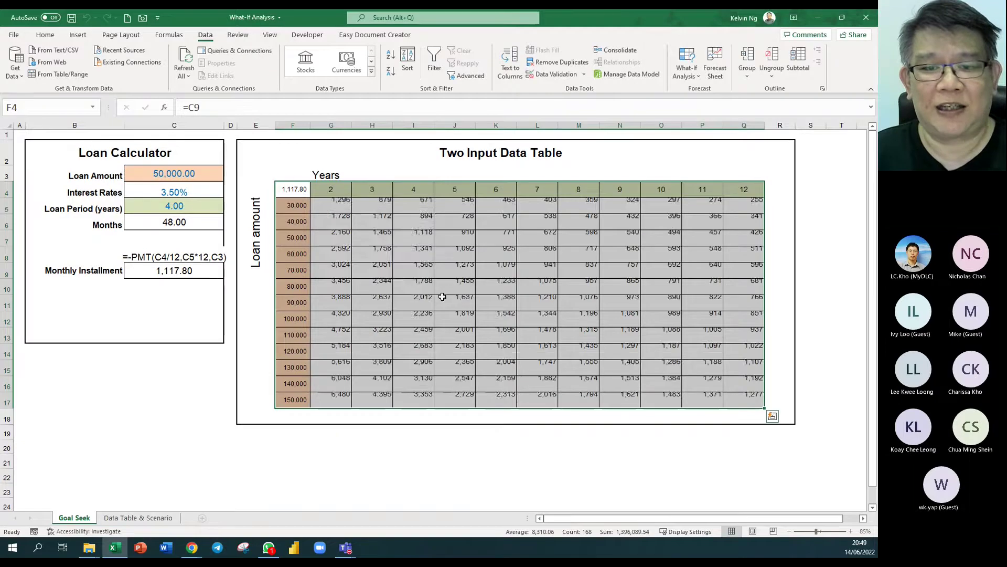
Examine the installments in the 70,000 loan amount row and in the 6-year column of the data table
left_click(466, 460)
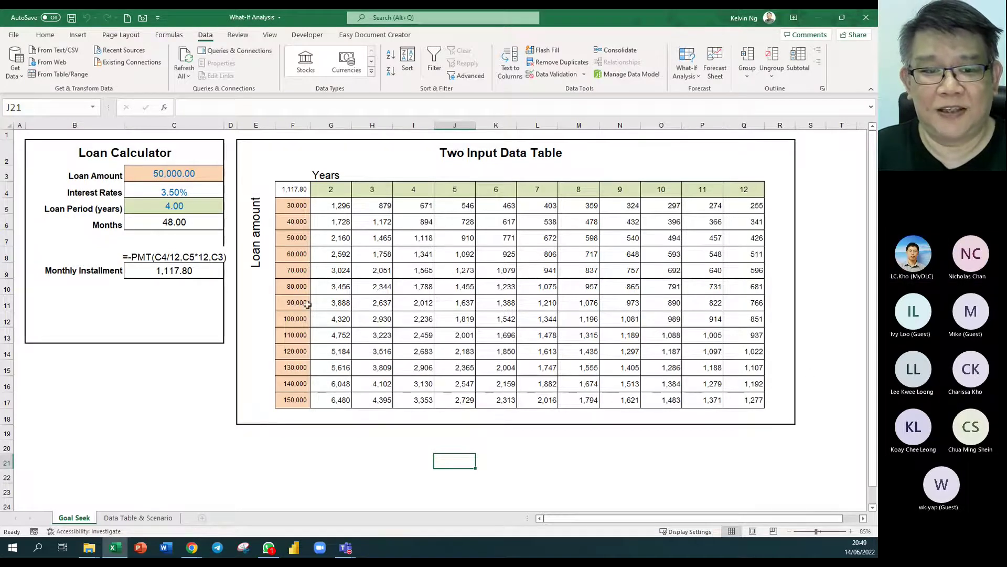
left_click(289, 271)
left_click_drag(359, 271, 750, 271)
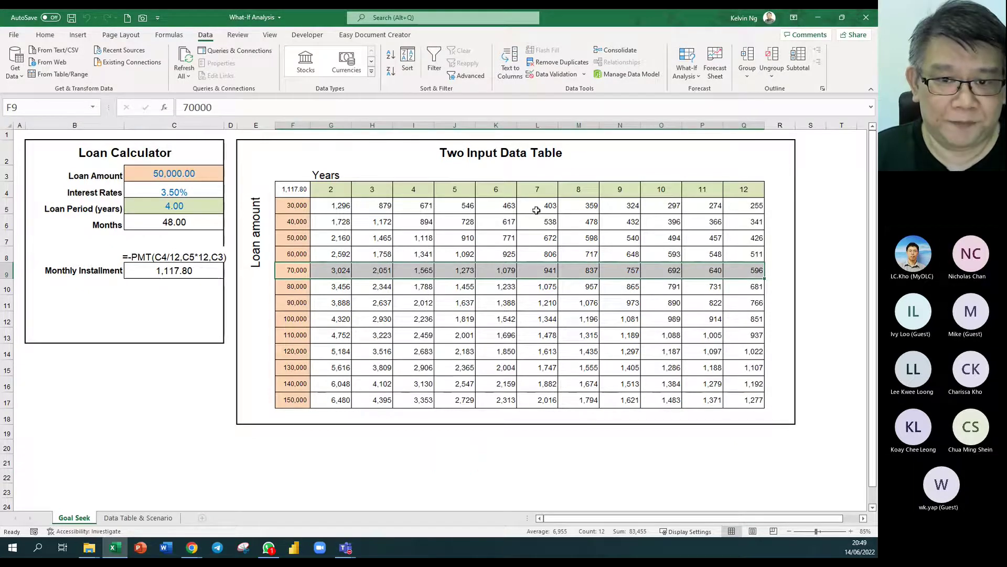
left_click_drag(506, 190, 507, 398)
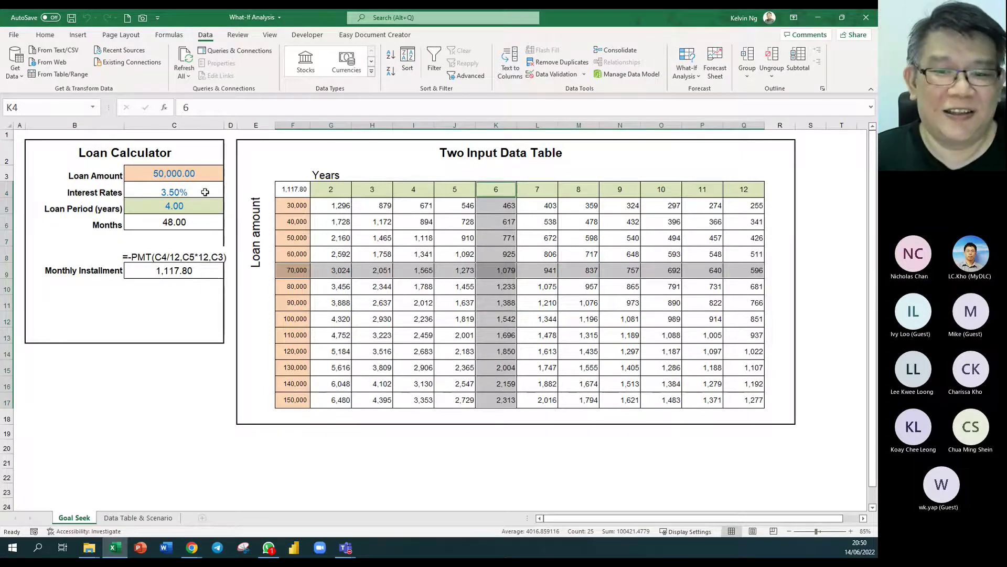
Enter the label Customer Budget in cell B11 below the monthly installment
left_click(109, 311)
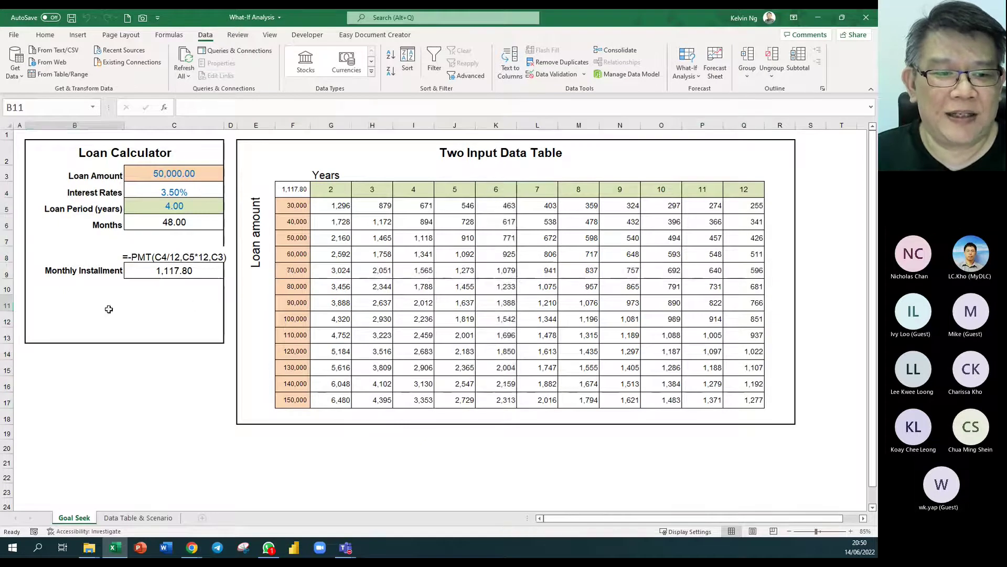
type("Bud")
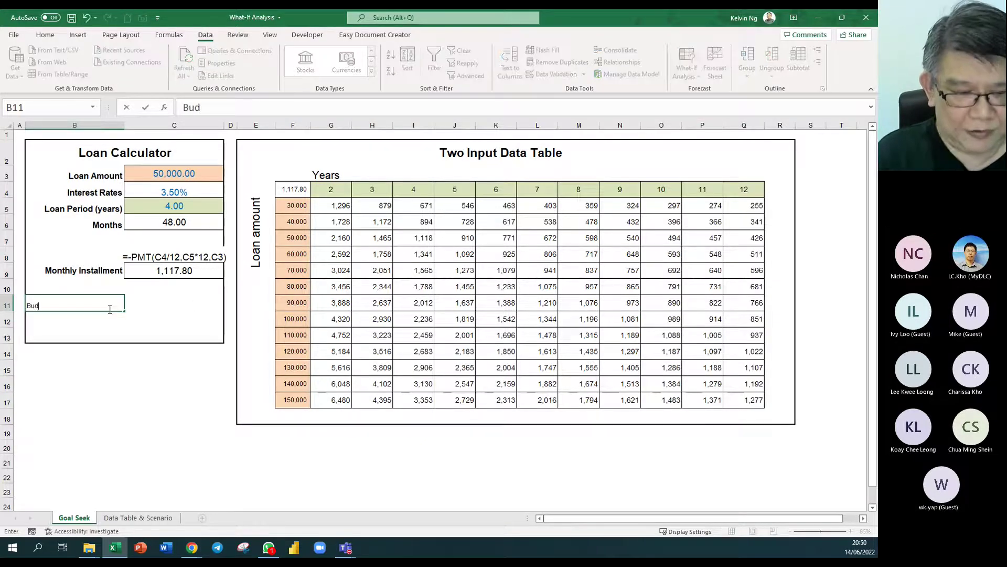
type("g")
key("BackSpace")
key("BackSpace")
key("BackSpace")
key("BackSpace")
type("Customer")
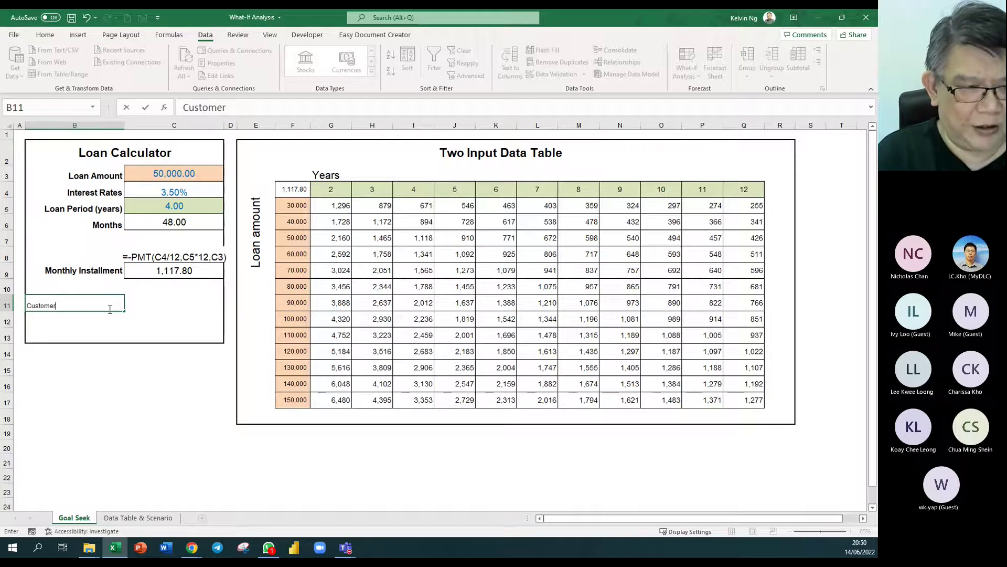
type(" Budget")
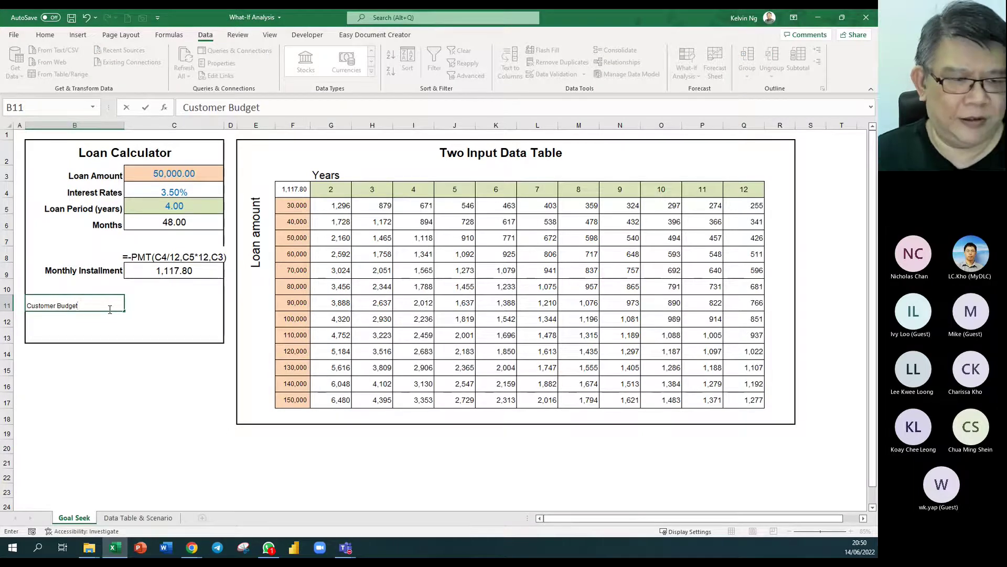
key("Return")
Right-align the Customer Budget label and enlarge its font to size 16
left_click(105, 306)
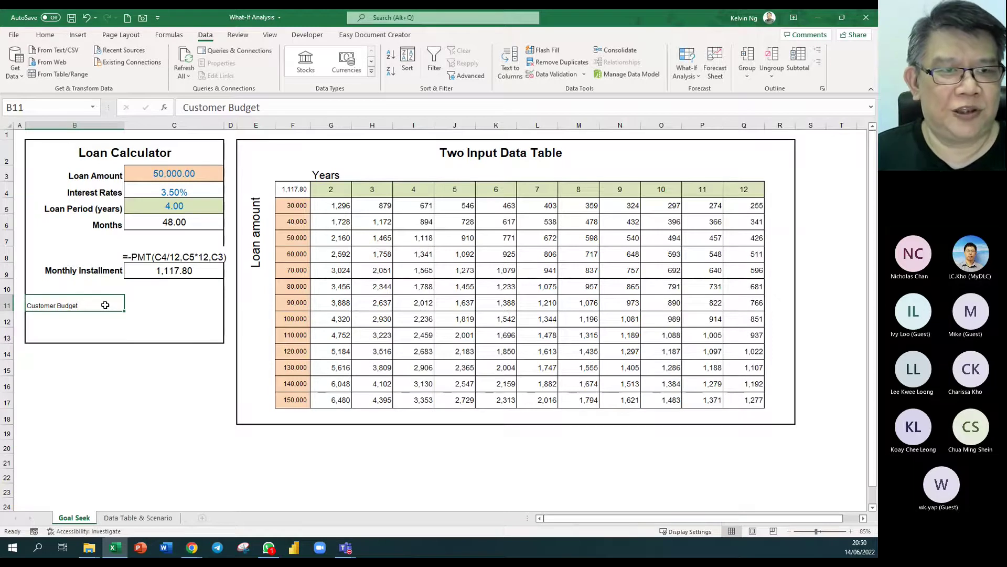
left_click(47, 36)
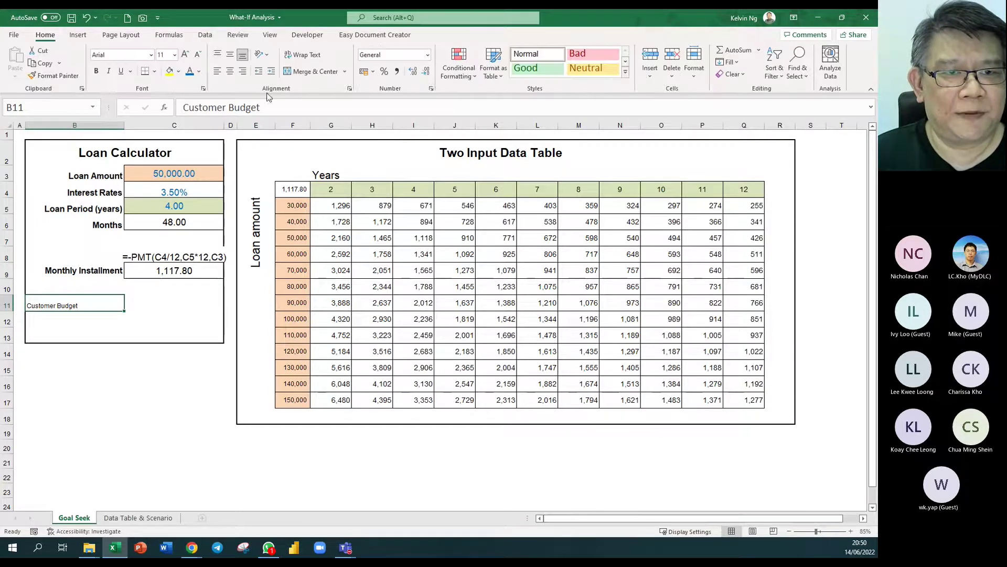
left_click(242, 70)
left_click(185, 55)
left_click(185, 56)
left_click(184, 55)
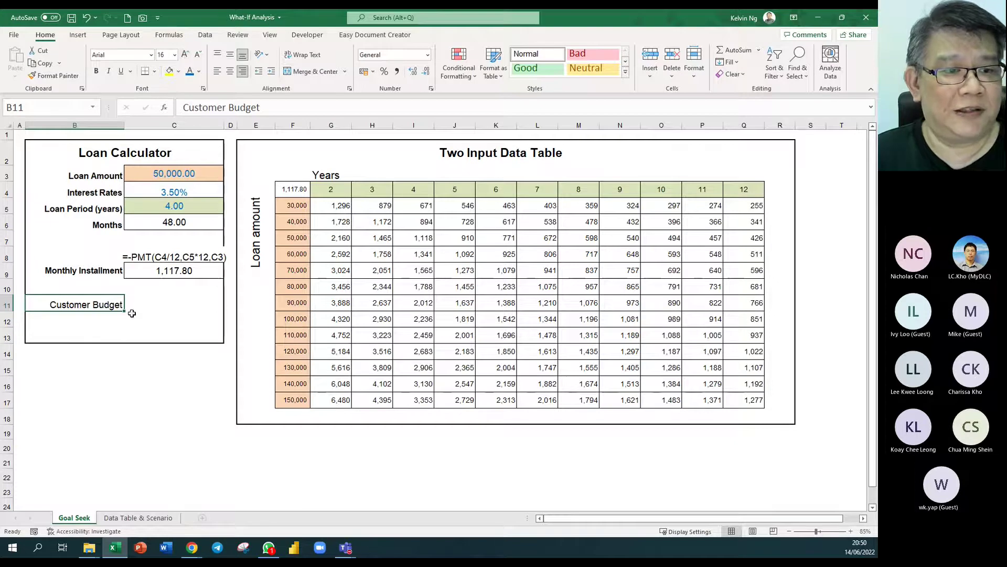
Enter 1000 as the customer budget in cell C11
left_click(181, 304)
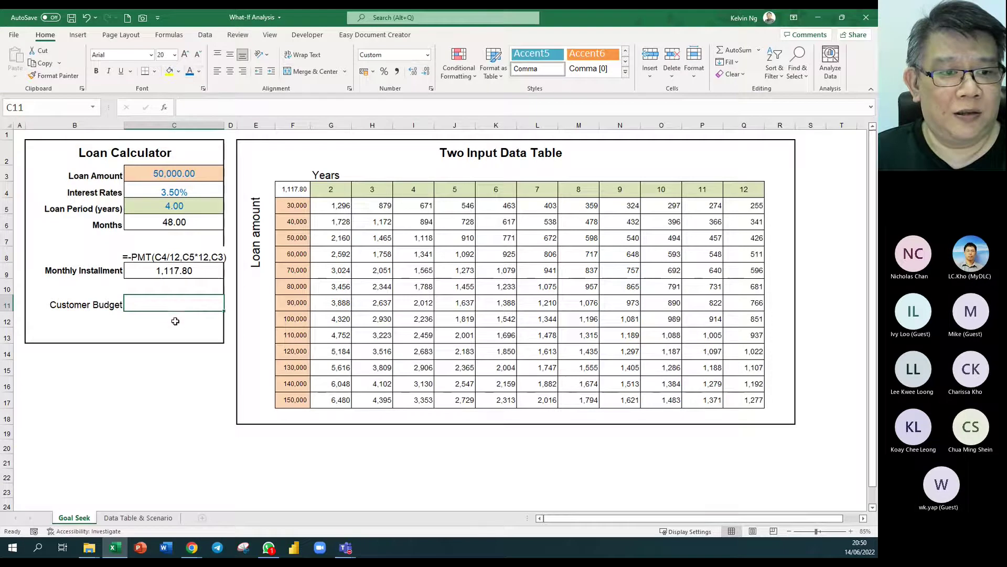
type("1000")
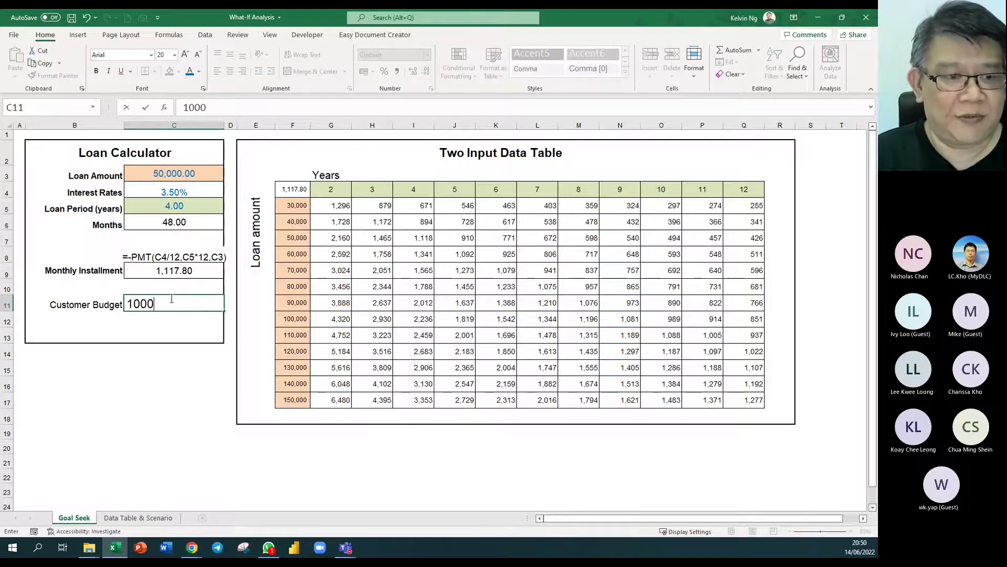
key("ctrl+Return")
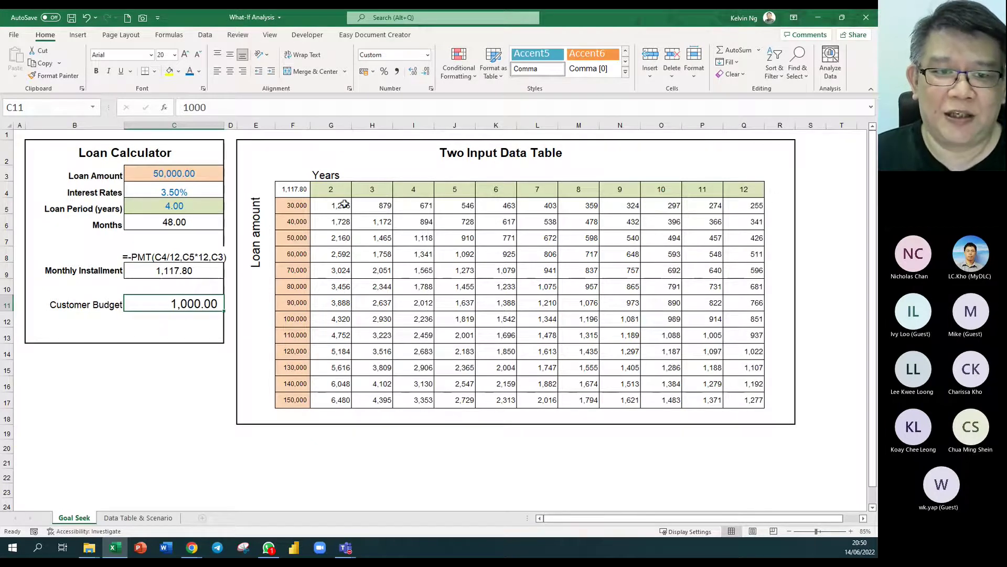
Conditionally format installments G5:Q17 that are less than the budget in C11 with Light Red Fill with Dark Red Text
left_click_drag(338, 205, 741, 393)
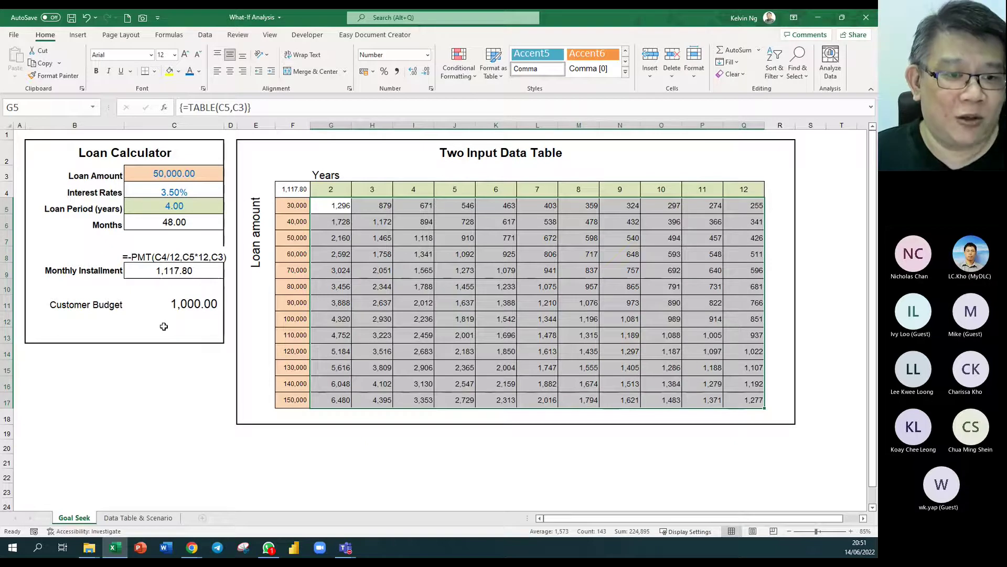
left_click_drag(335, 205, 755, 400)
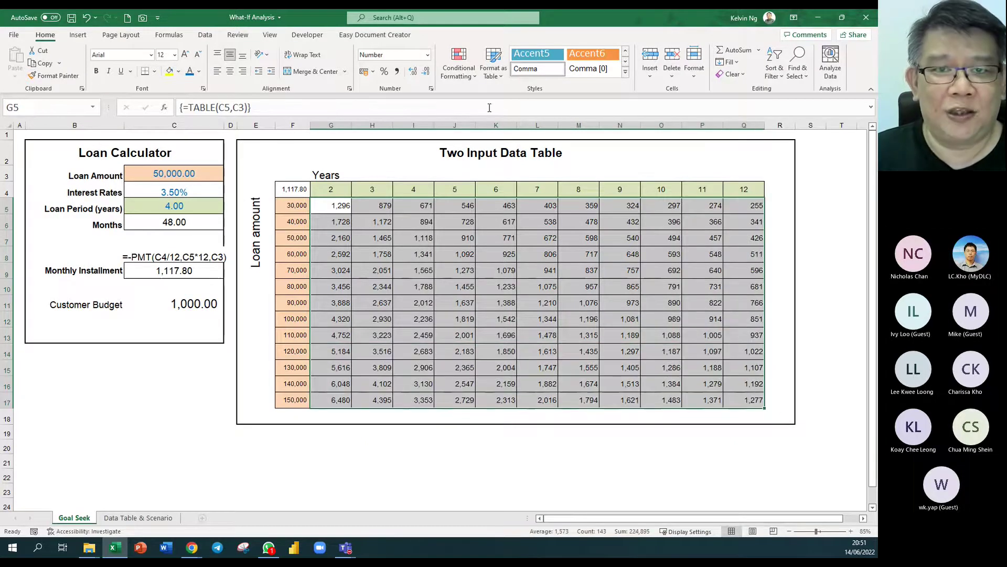
left_click(459, 74)
mouse_move(464, 98)
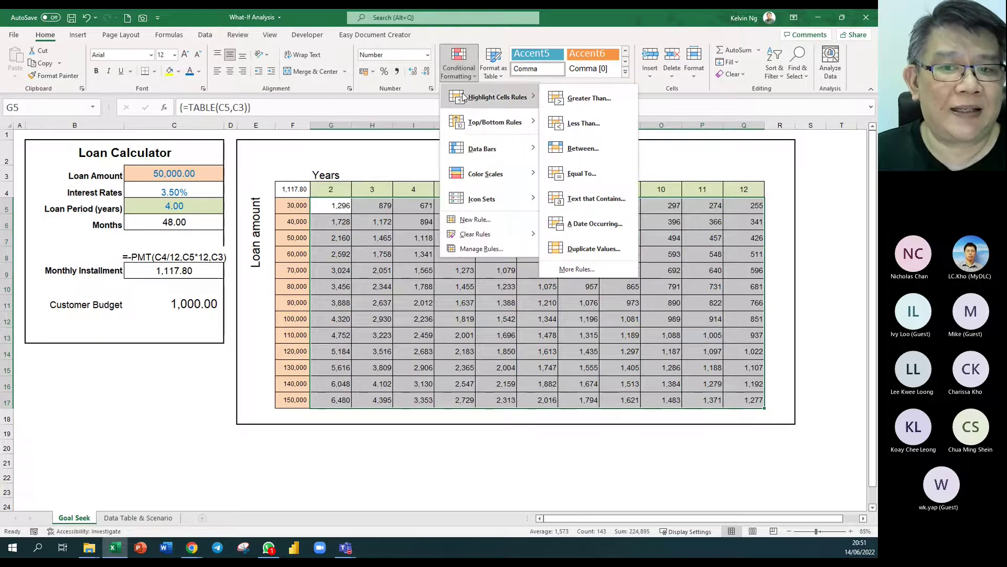
left_click(583, 125)
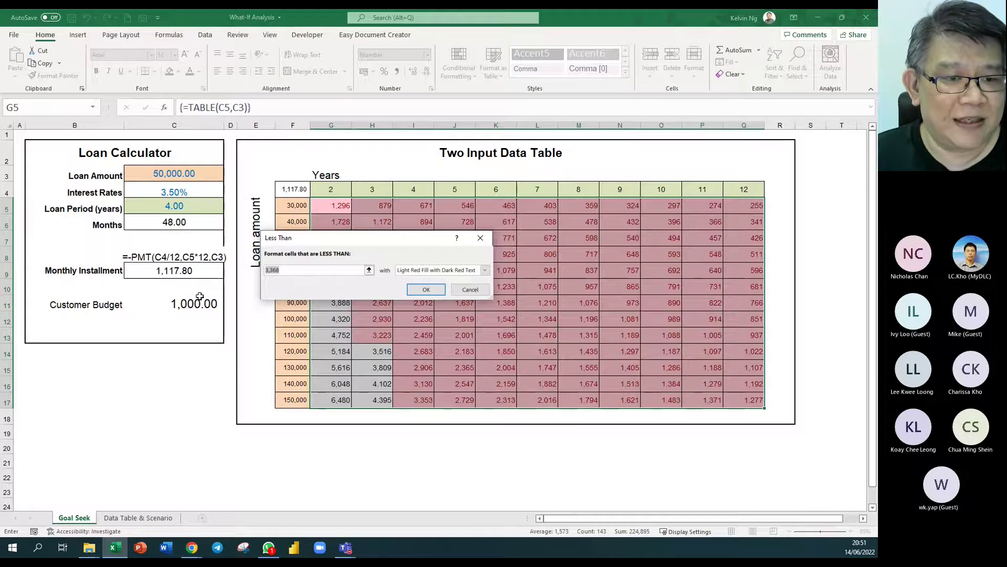
left_click(185, 304)
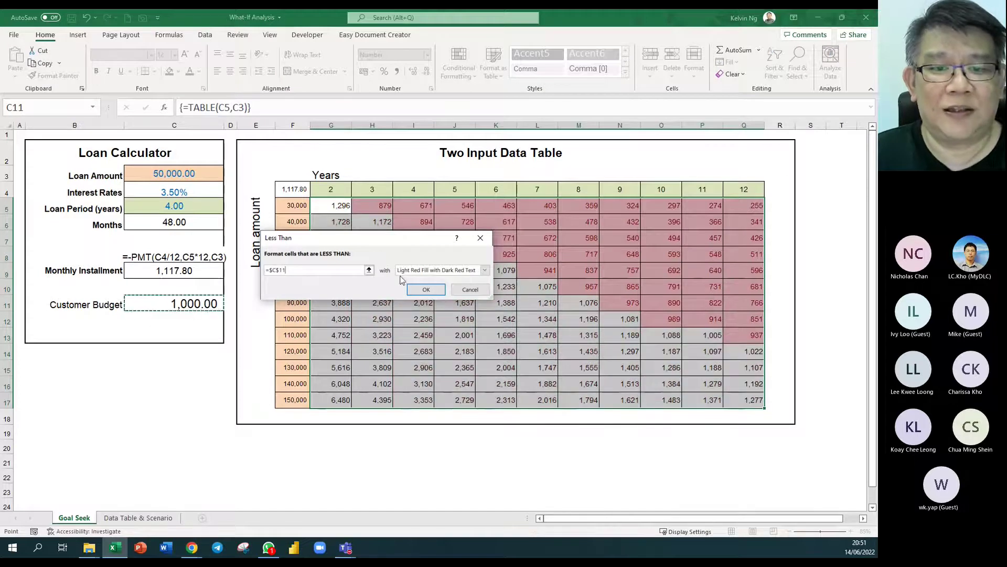
left_click(424, 289)
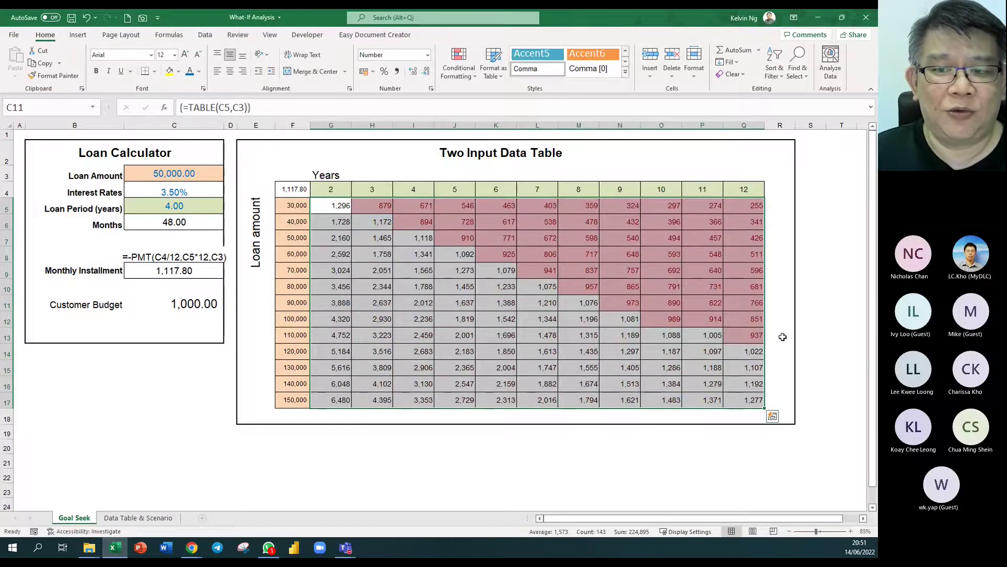
left_click(842, 338)
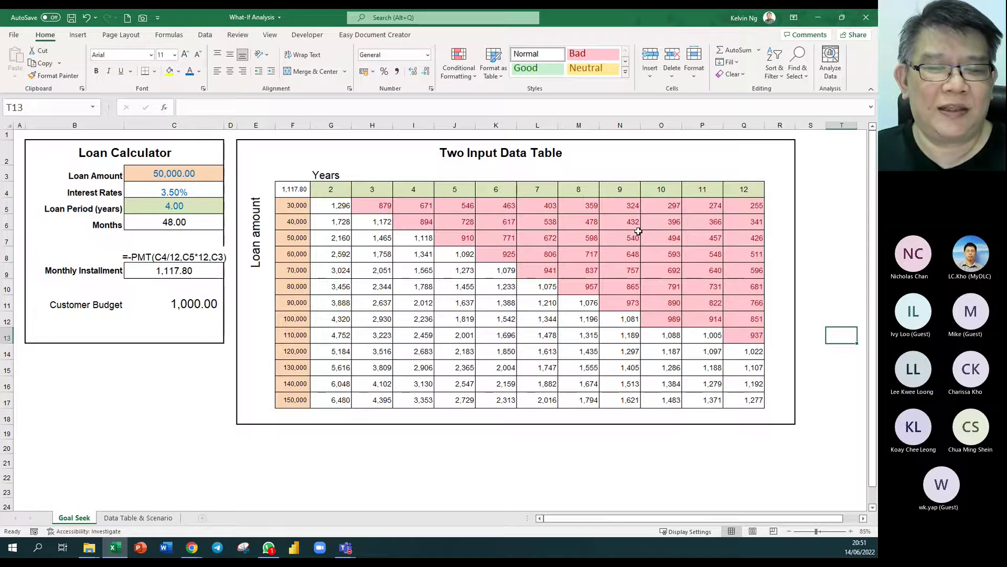
Examine which installments fit the budget, following the 80,000 row to 8 years and the 100,000 row to 10 years
left_click(569, 286)
left_click_drag(300, 290, 572, 291)
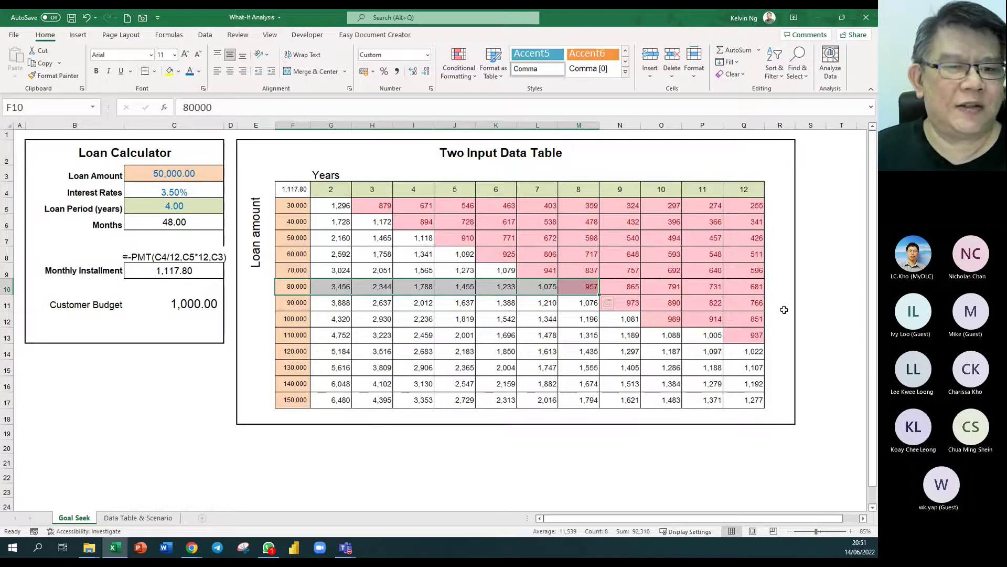
left_click_drag(296, 321, 662, 321)
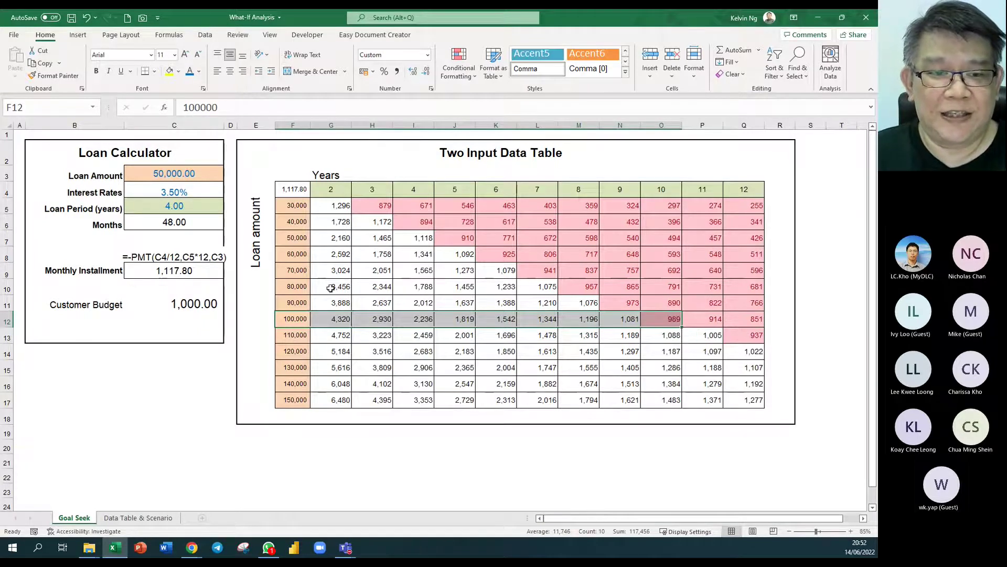
left_click_drag(291, 188, 743, 397)
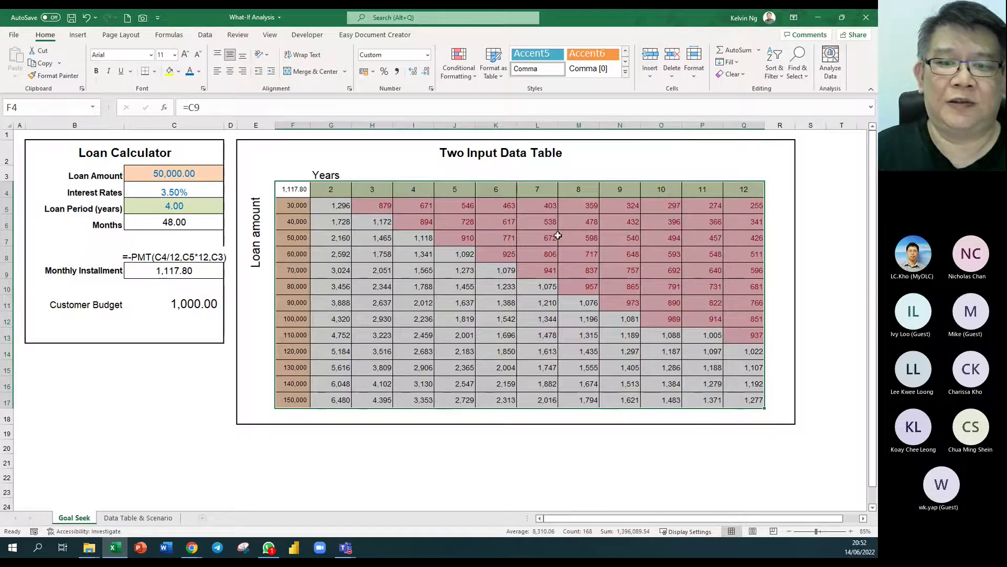
left_click(549, 319)
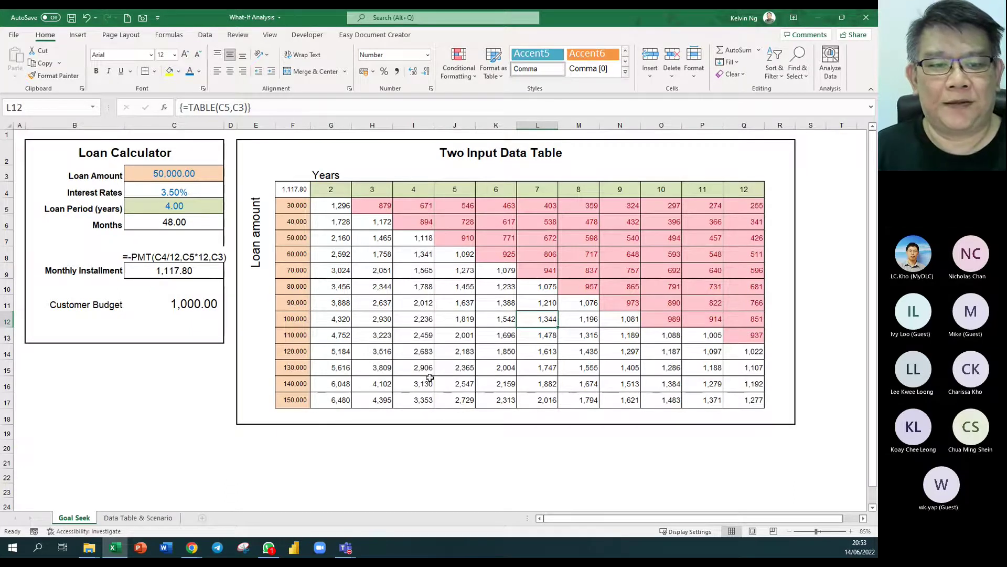
left_click(422, 351)
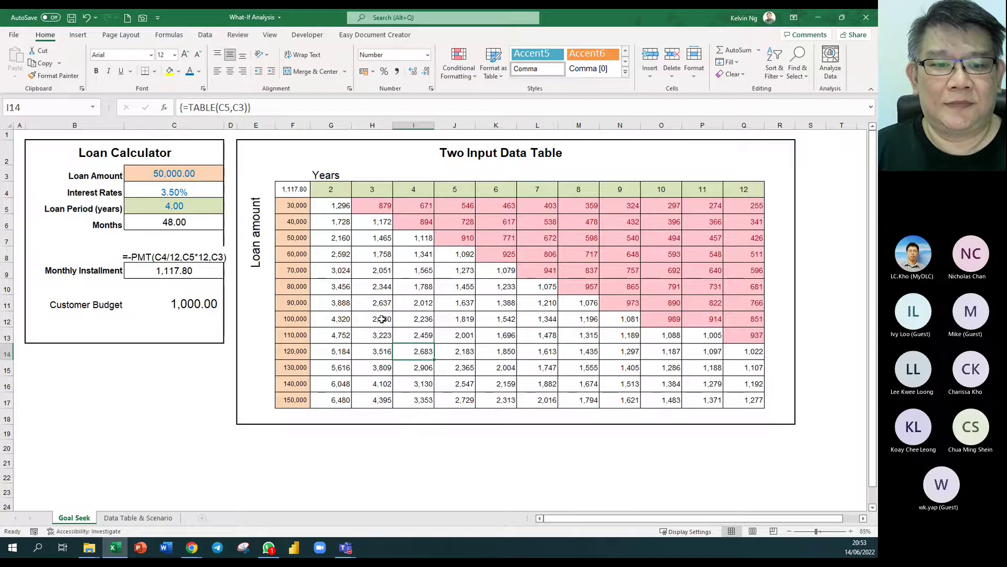
left_click_drag(263, 173, 768, 413)
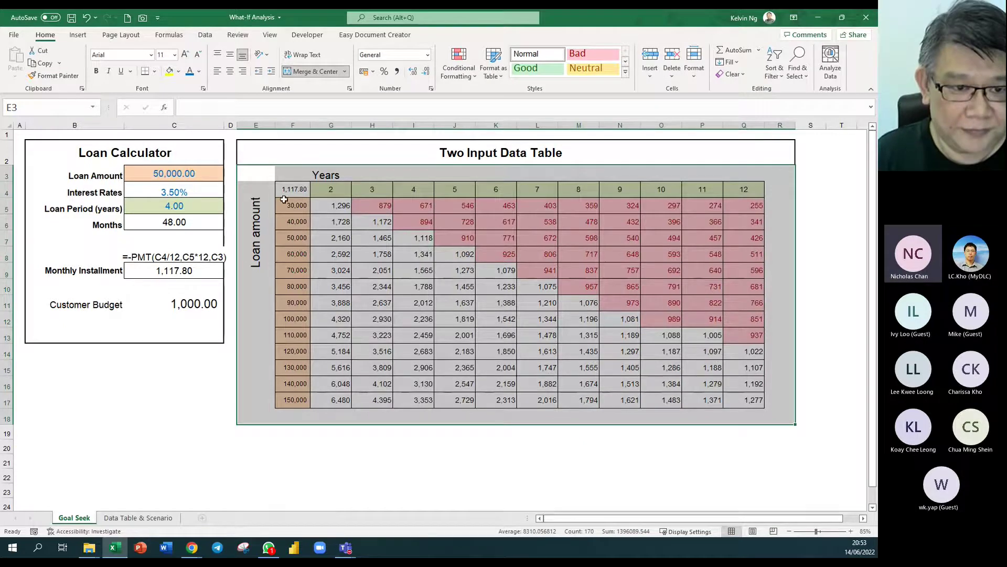
Check the formula in corner cell F4 and hide its value by setting the font color to white
left_click(302, 190)
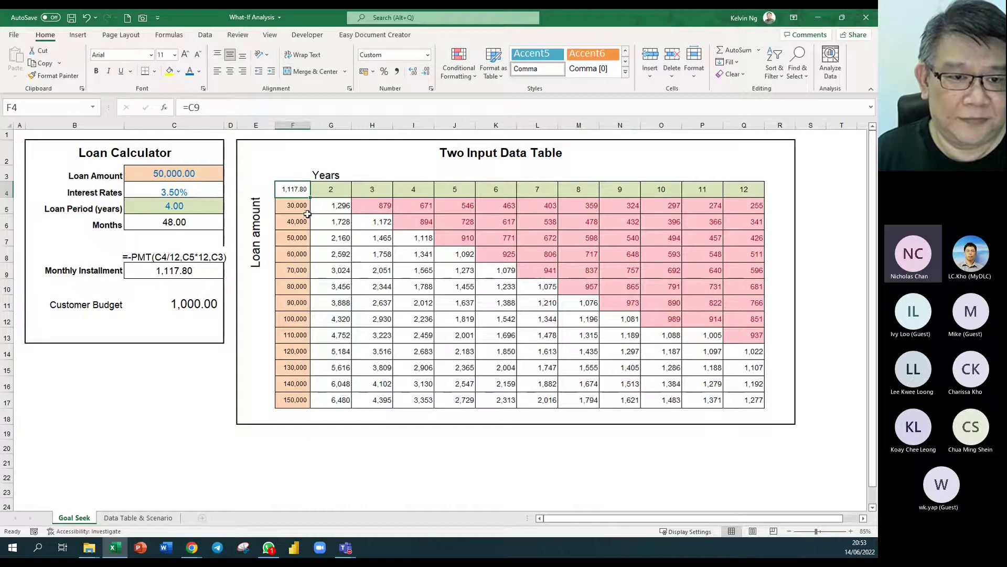
double_click(296, 190)
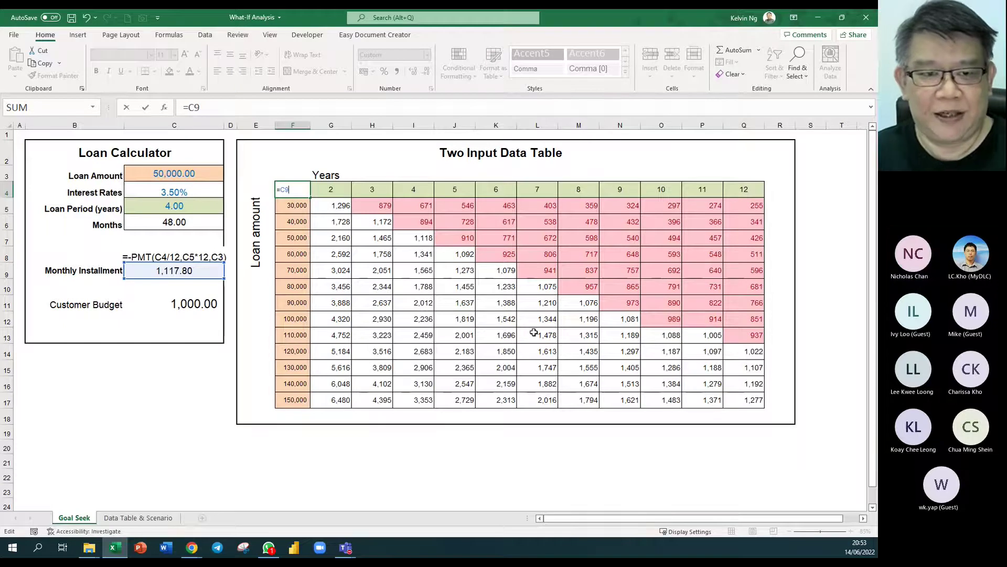
key("ctrl+Return")
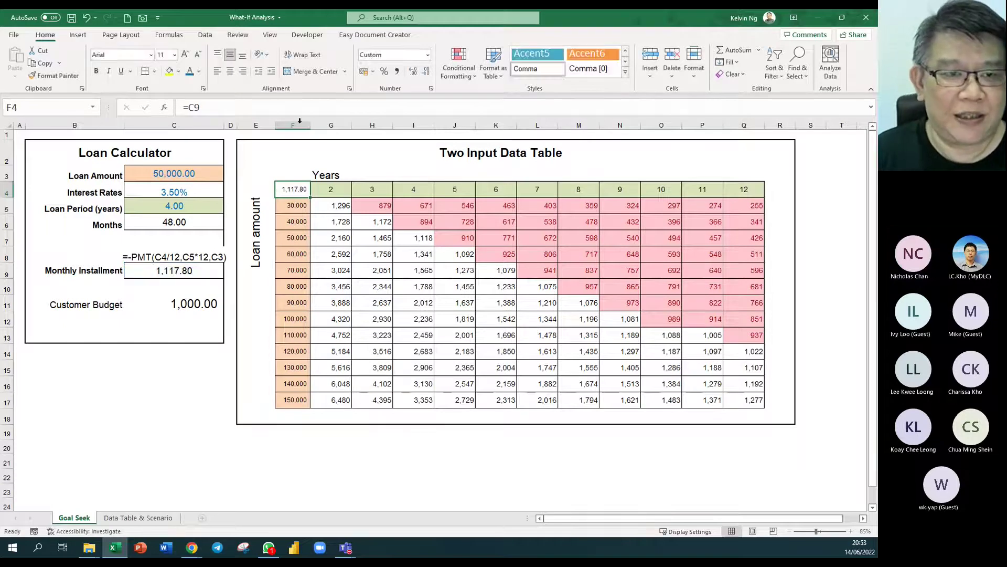
left_click(198, 72)
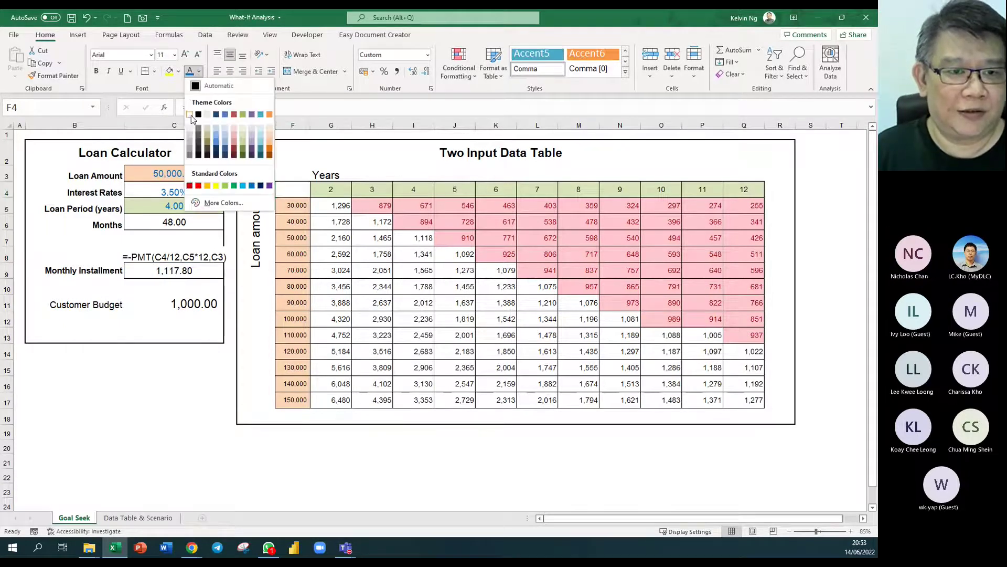
left_click(208, 115)
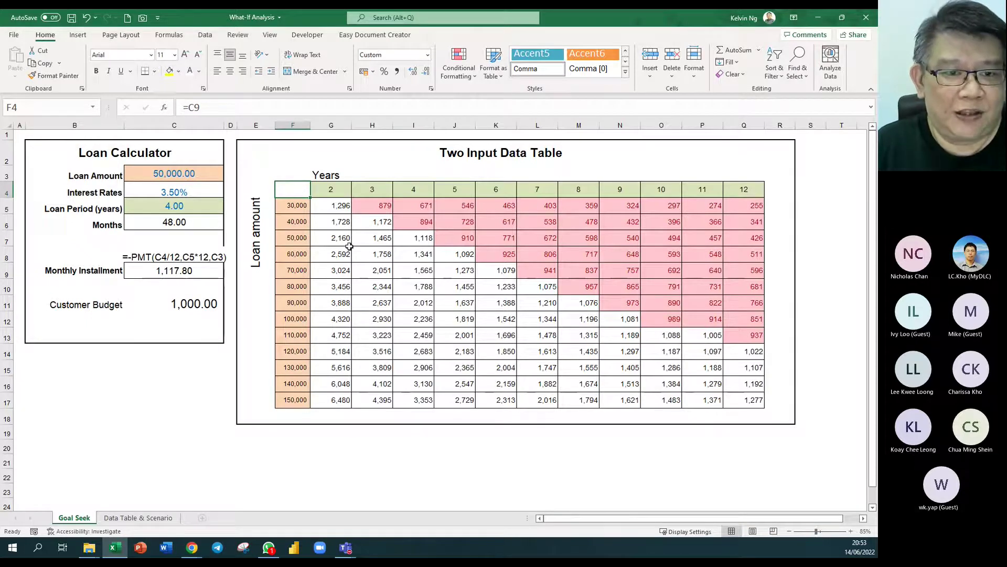
left_click(261, 342)
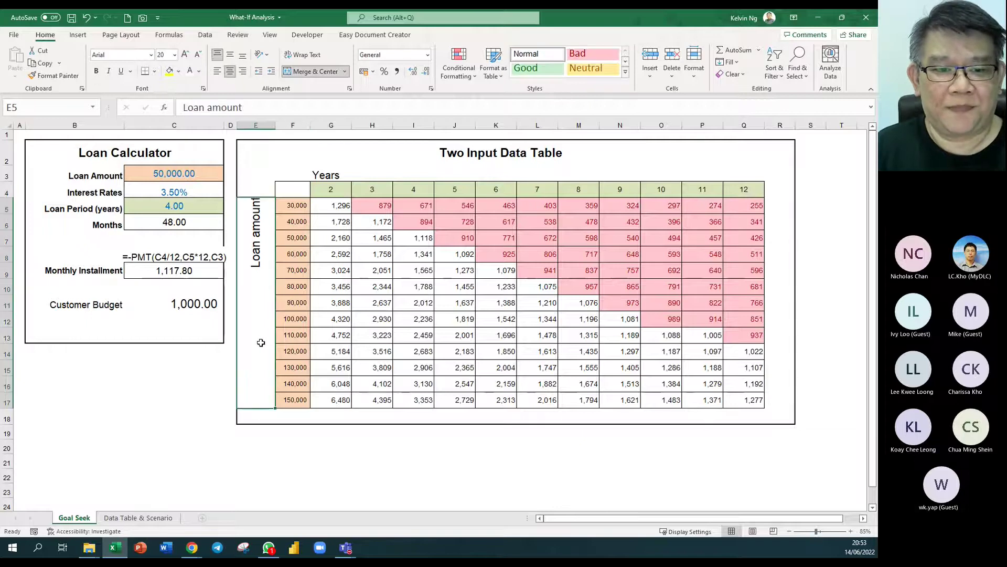
left_click(829, 331)
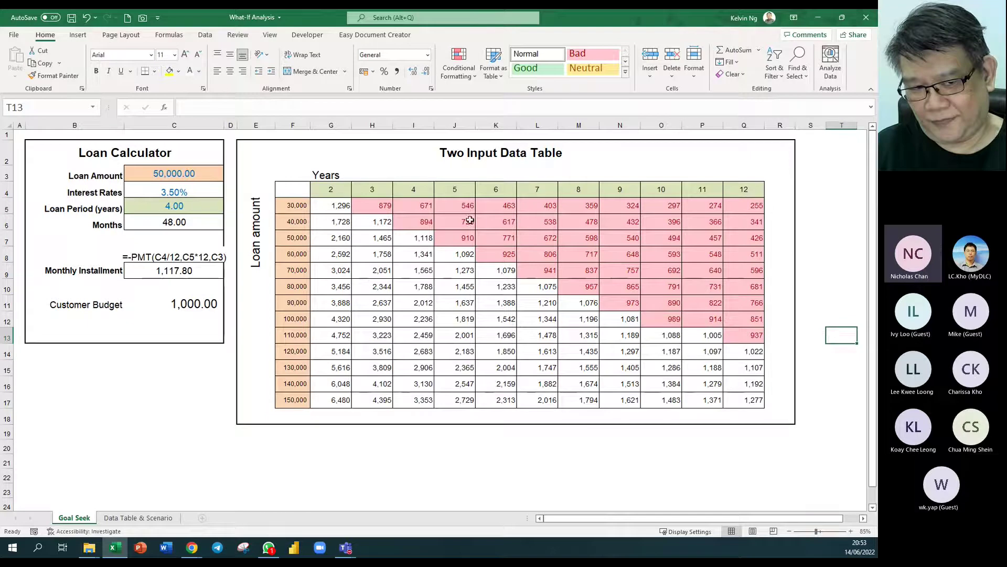
Set the font color of corner cell F4 back to Automatic
left_click(299, 189)
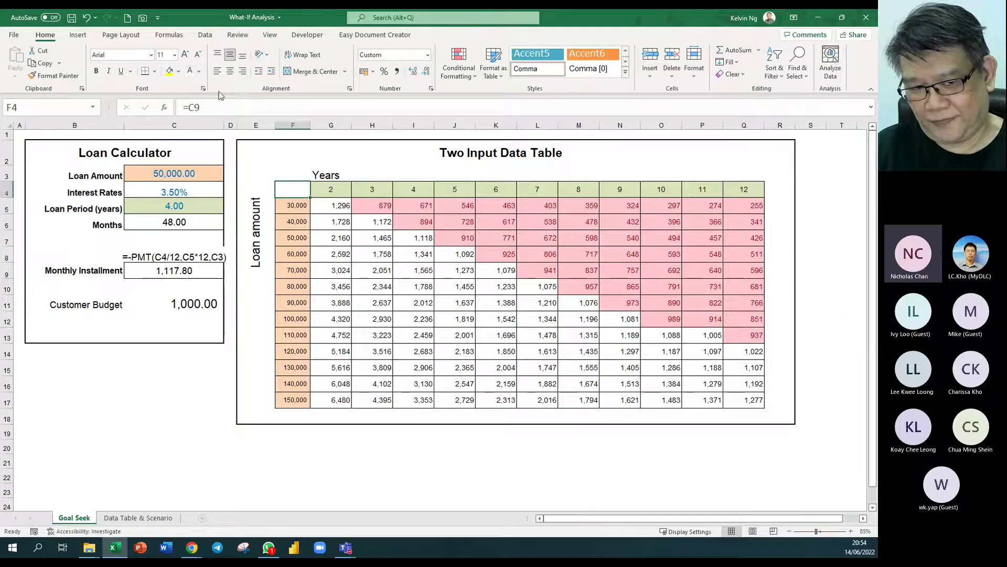
left_click(199, 72)
left_click(200, 92)
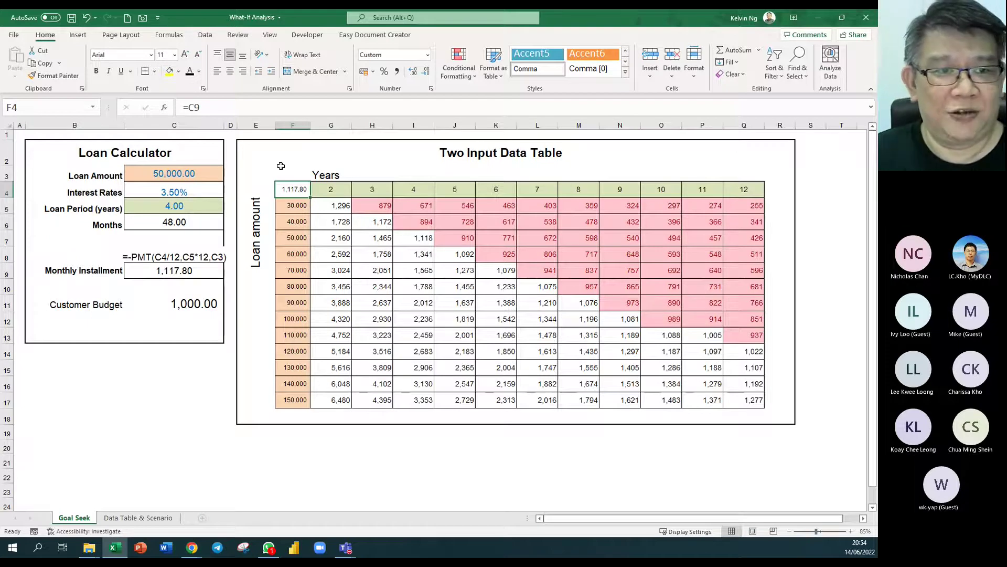
Try hiding the value in corner cell F4 by replacing its number format code with a custom one
left_click(179, 71)
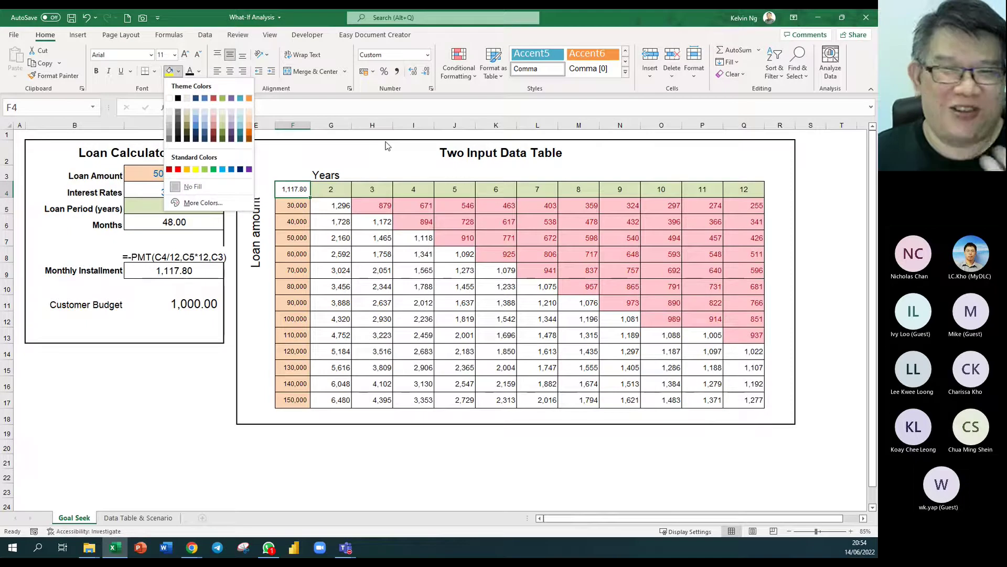
key("Escape")
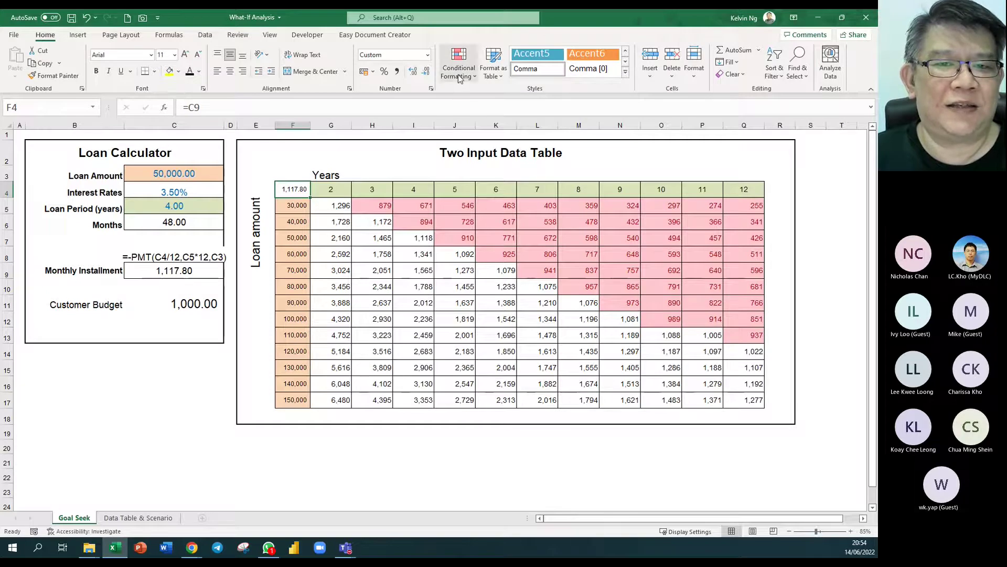
left_click(431, 89)
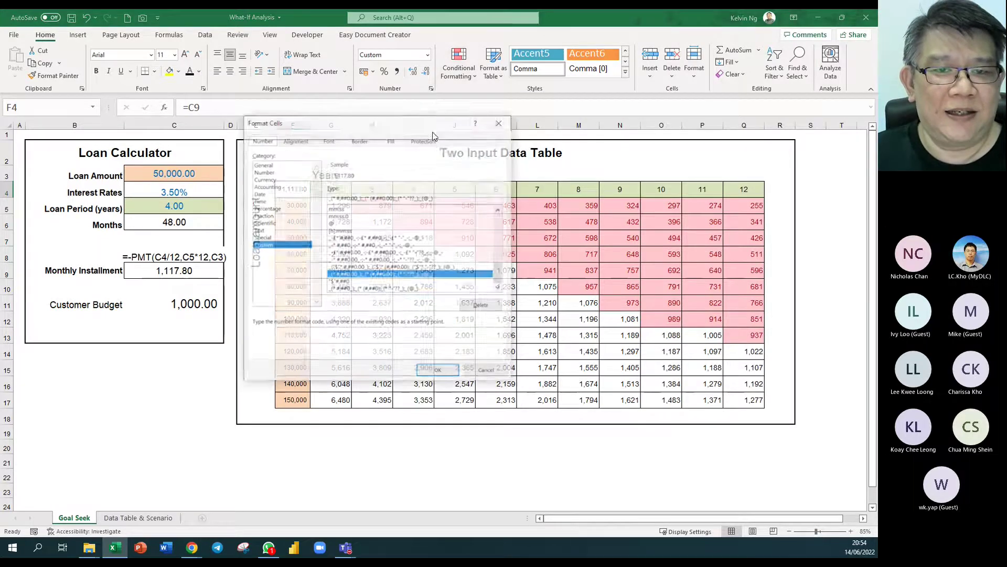
left_click_drag(405, 121, 552, 72)
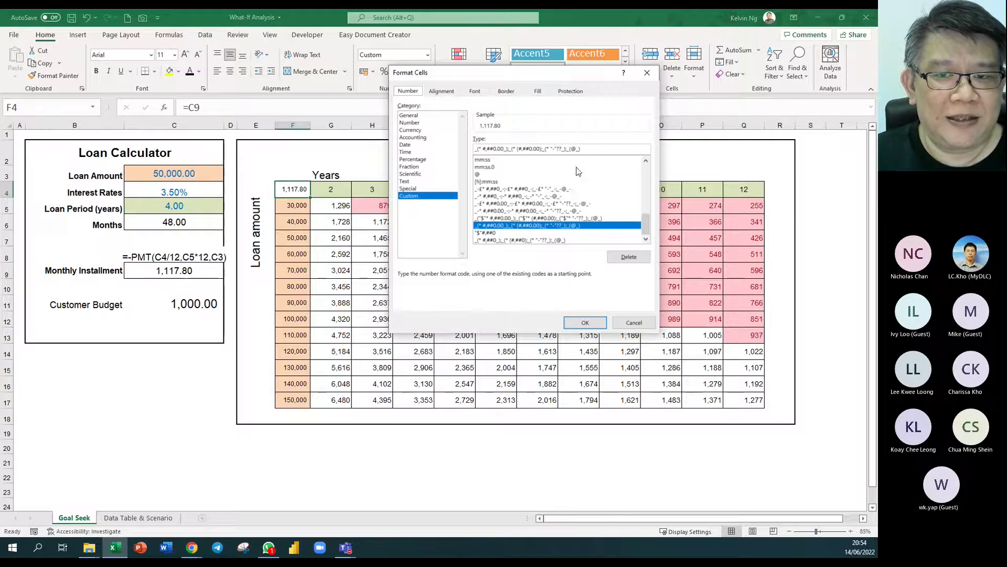
left_click_drag(597, 149, 445, 152)
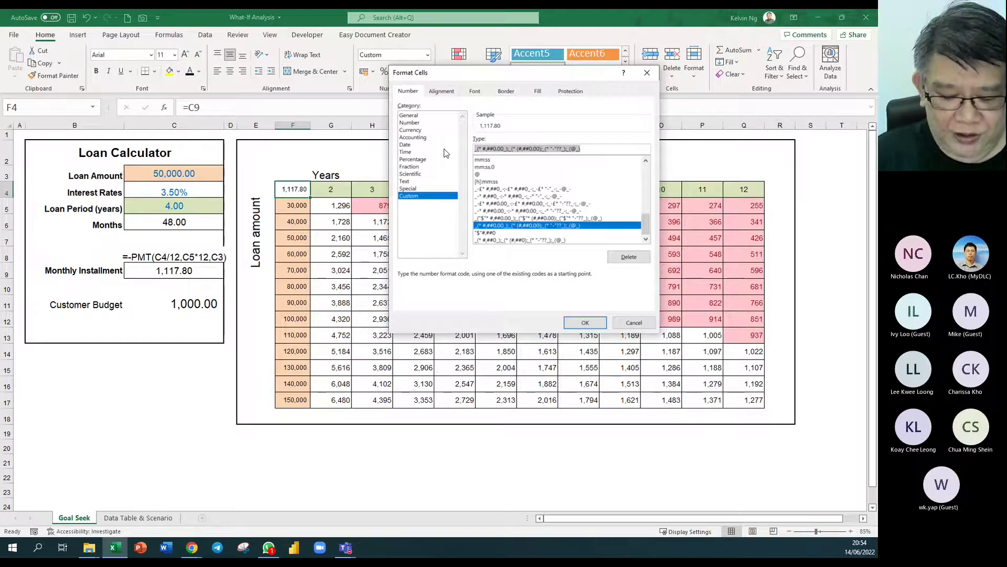
key("BackSpace")
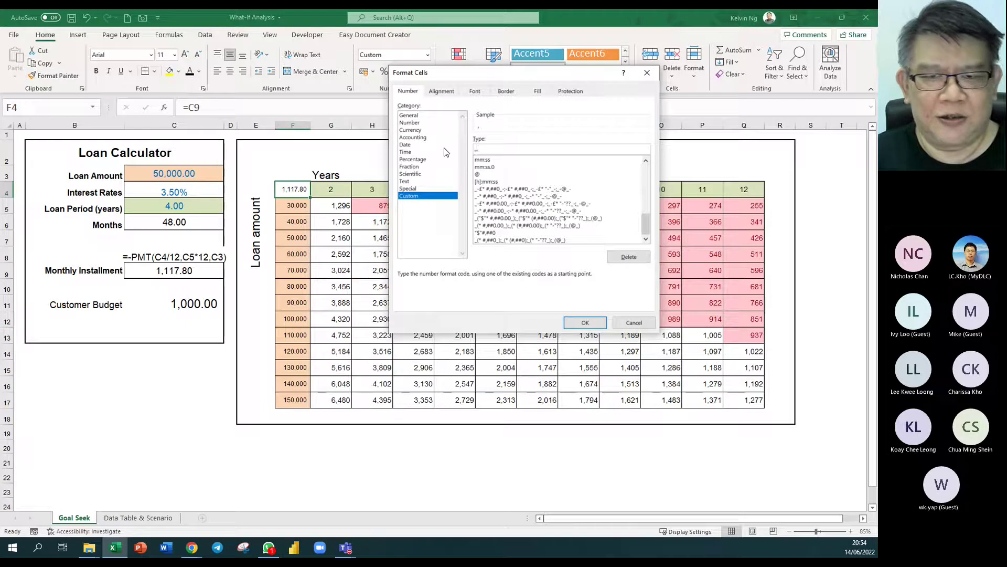
left_click(590, 324)
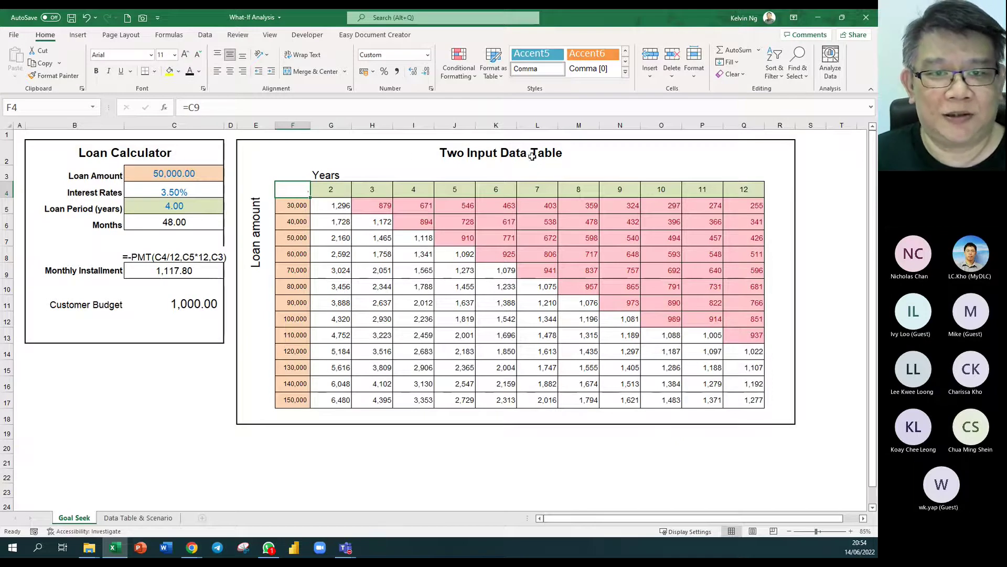
Apply the Number format to corner cell F4 and hide its value by setting the font color to white
left_click(432, 90)
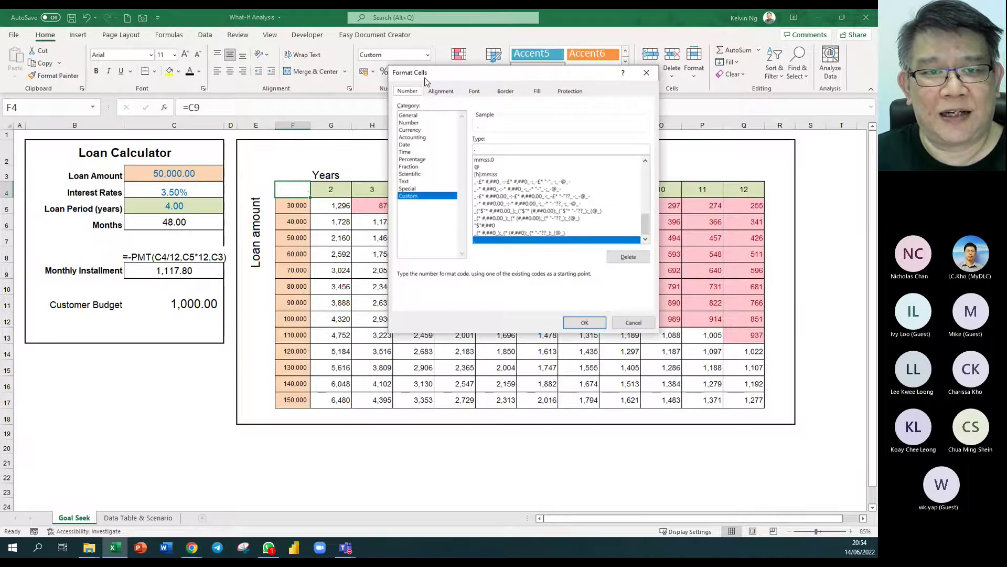
left_click(633, 321)
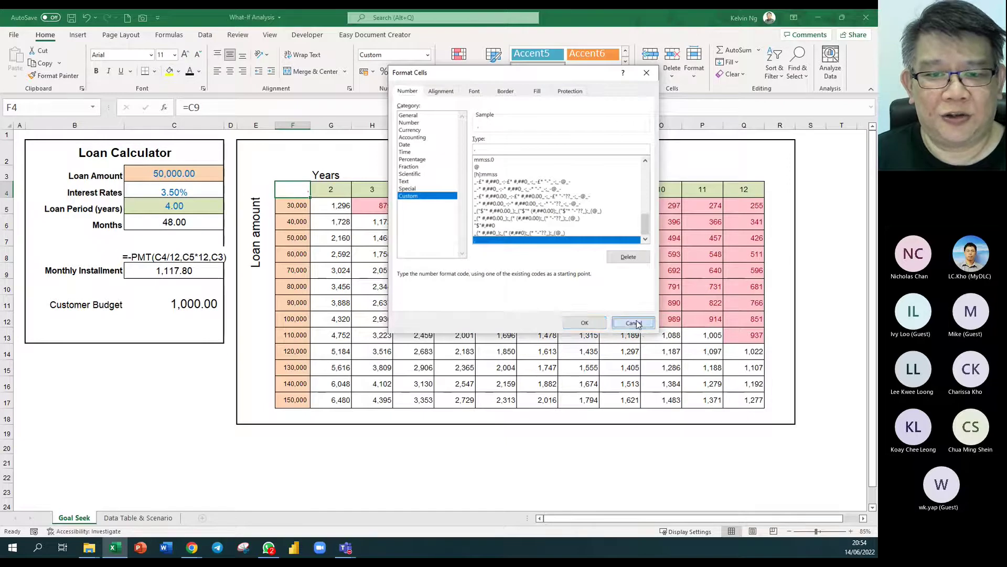
left_click(427, 55)
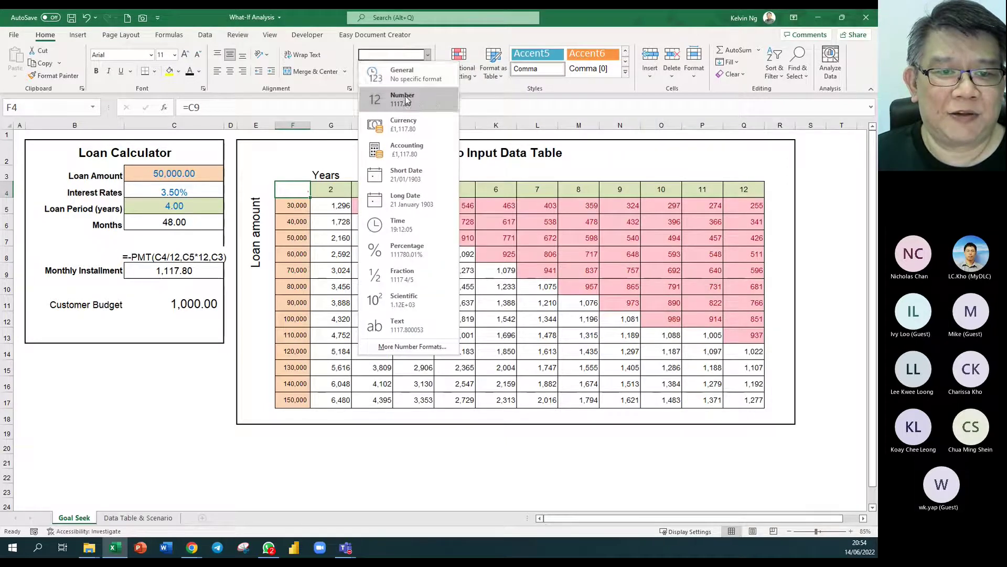
left_click(407, 98)
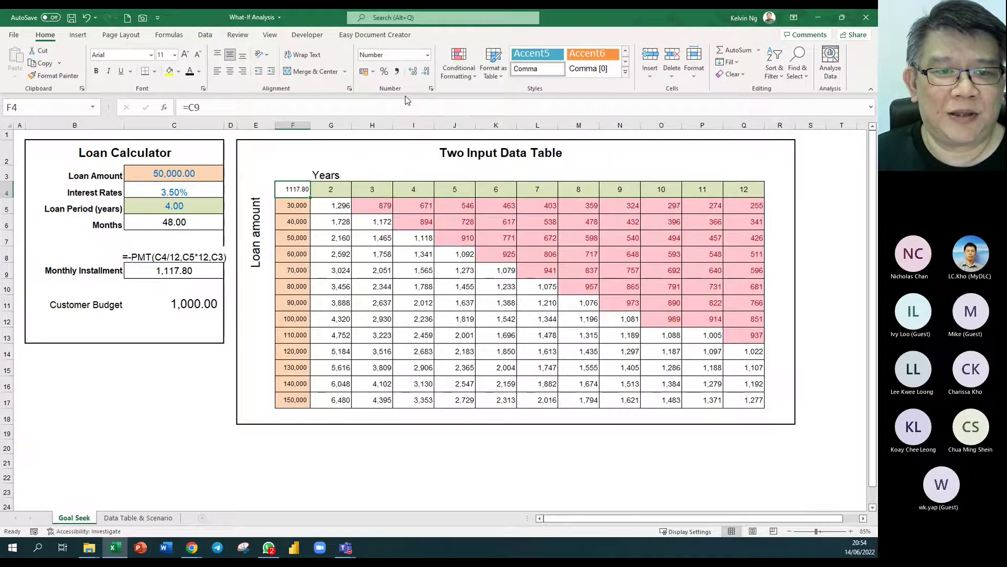
left_click(199, 72)
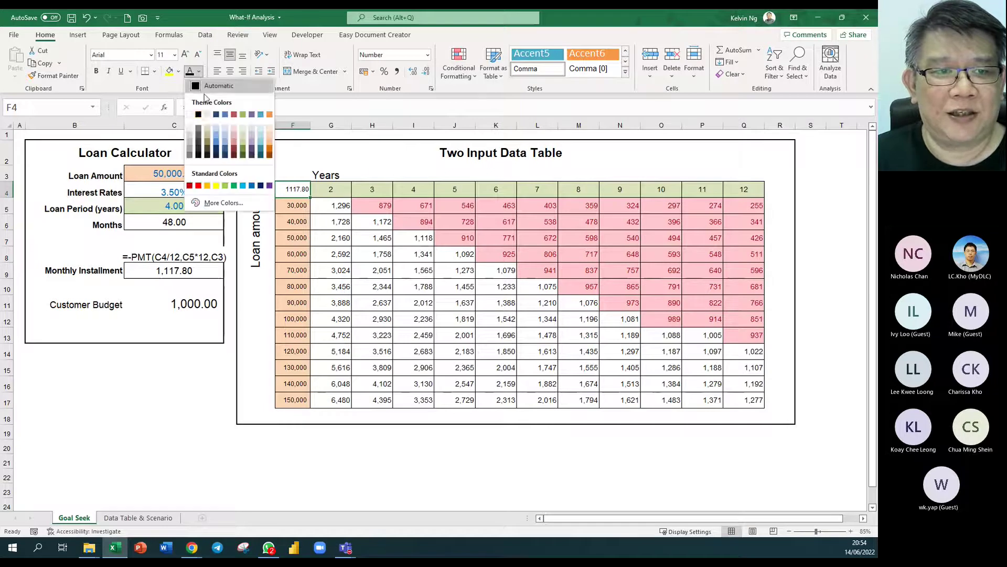
left_click(189, 115)
left_click(384, 161)
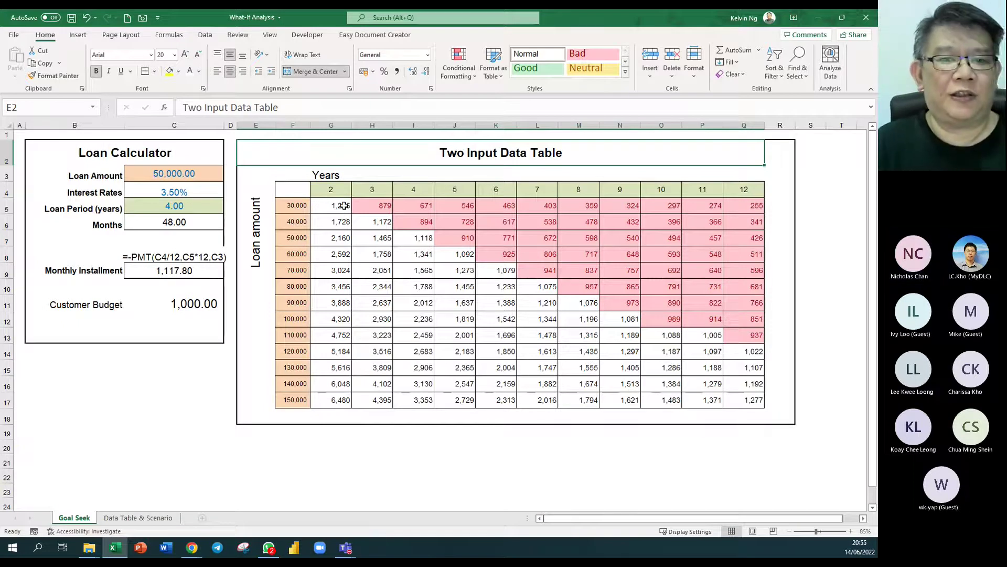
left_click(787, 370)
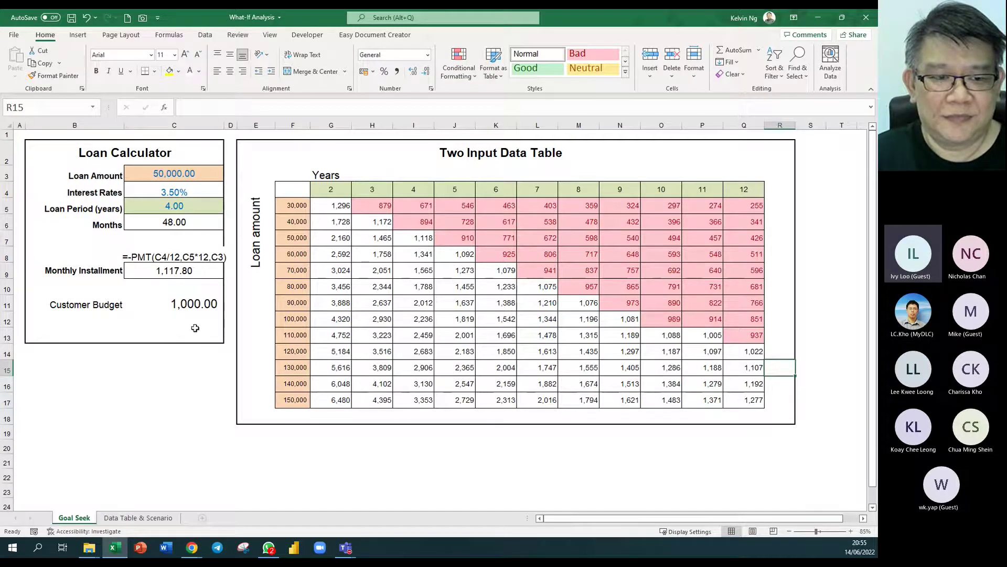
Browse the available financial functions and read the description of IPMT
left_click(192, 311)
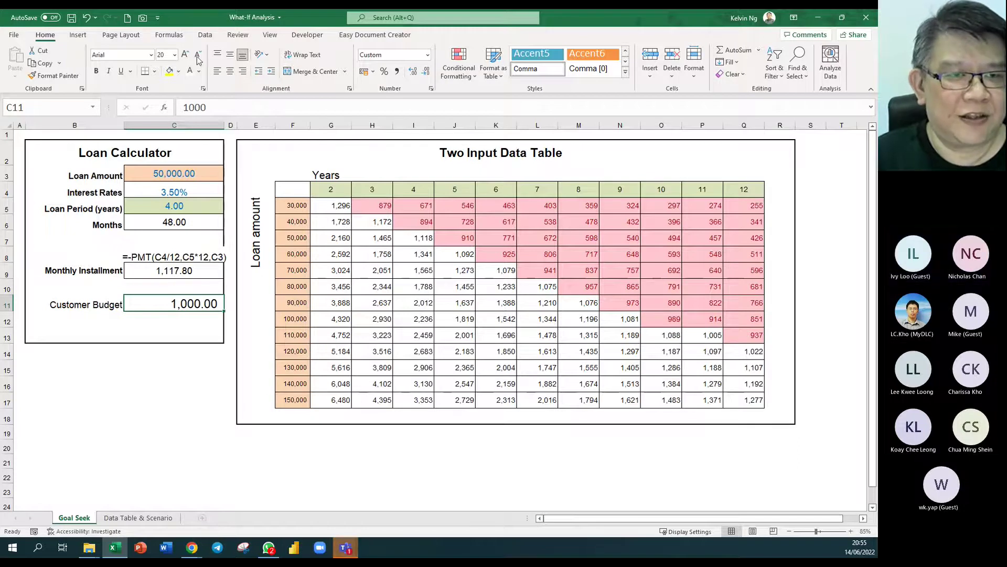
left_click(169, 35)
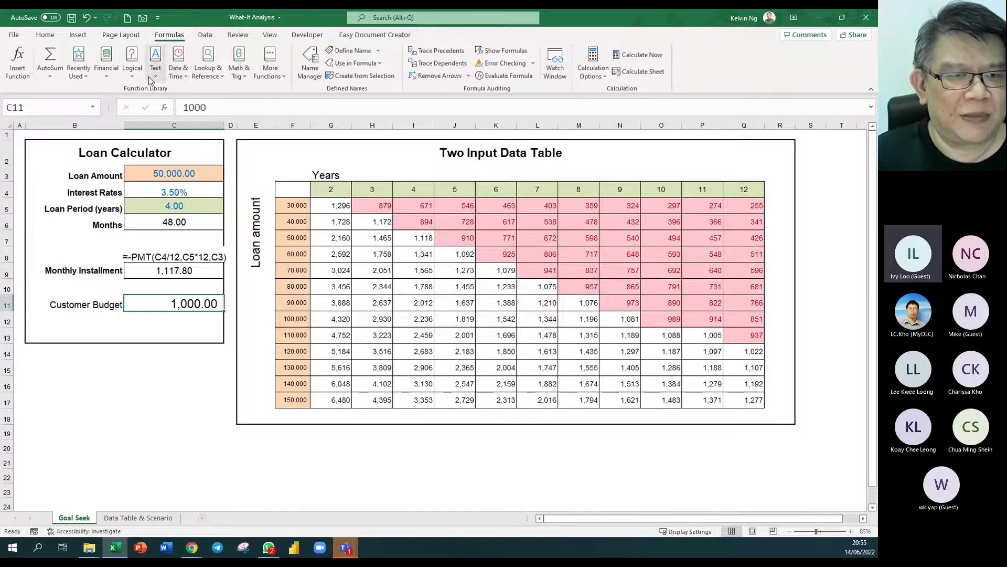
left_click(106, 78)
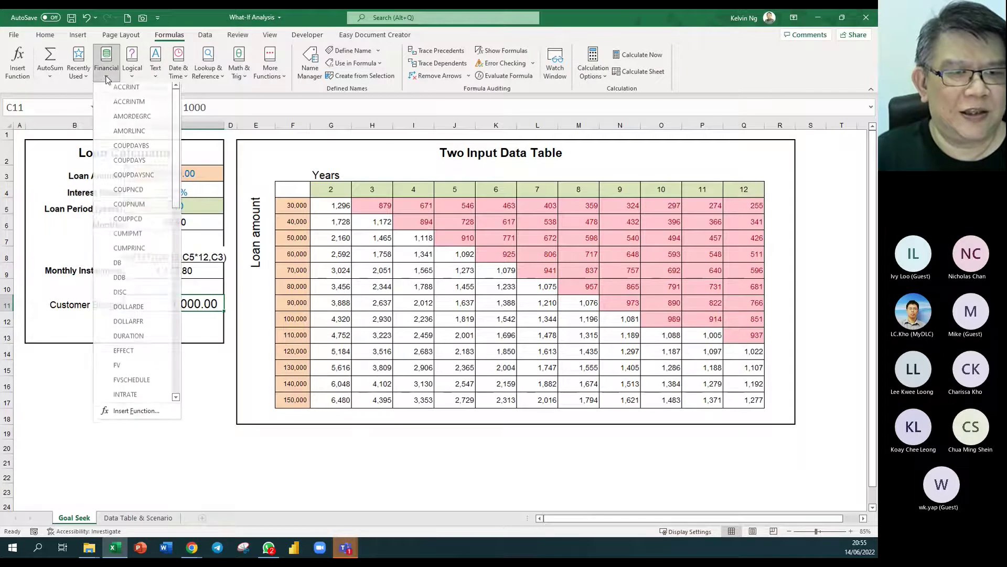
left_click_drag(177, 188, 178, 209)
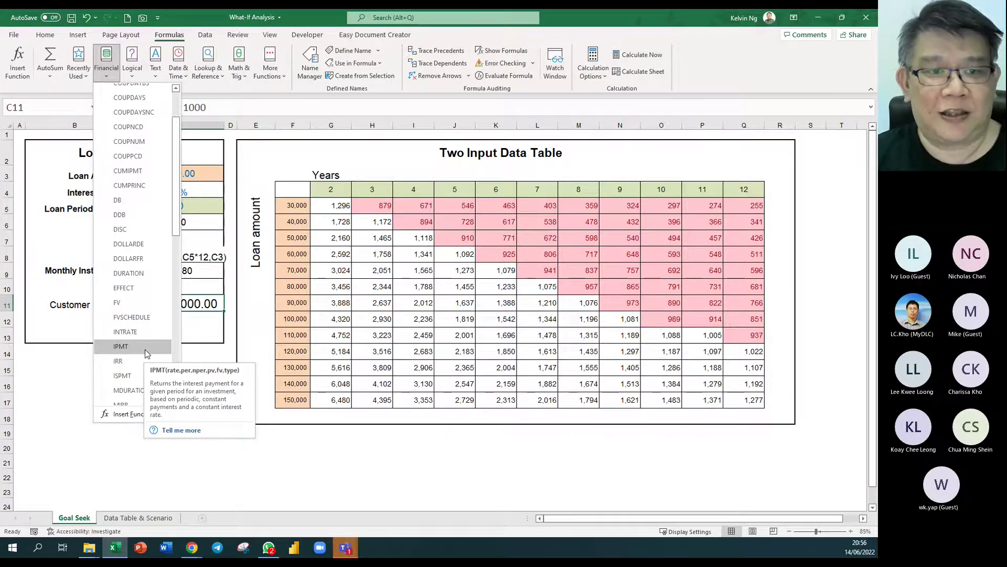
left_click(230, 132)
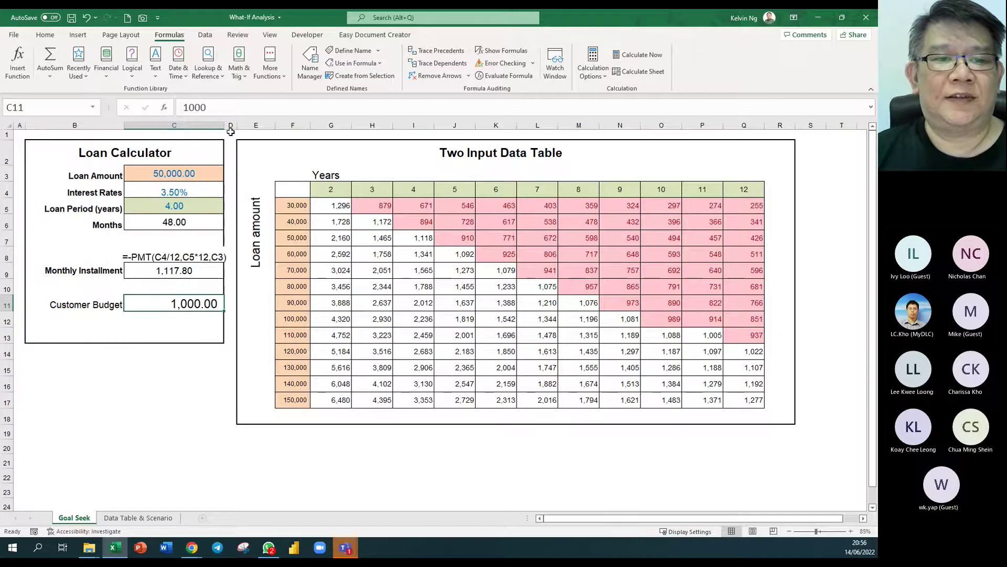
Slightly widen columns C and D and increase the height of row 1
left_click(230, 135)
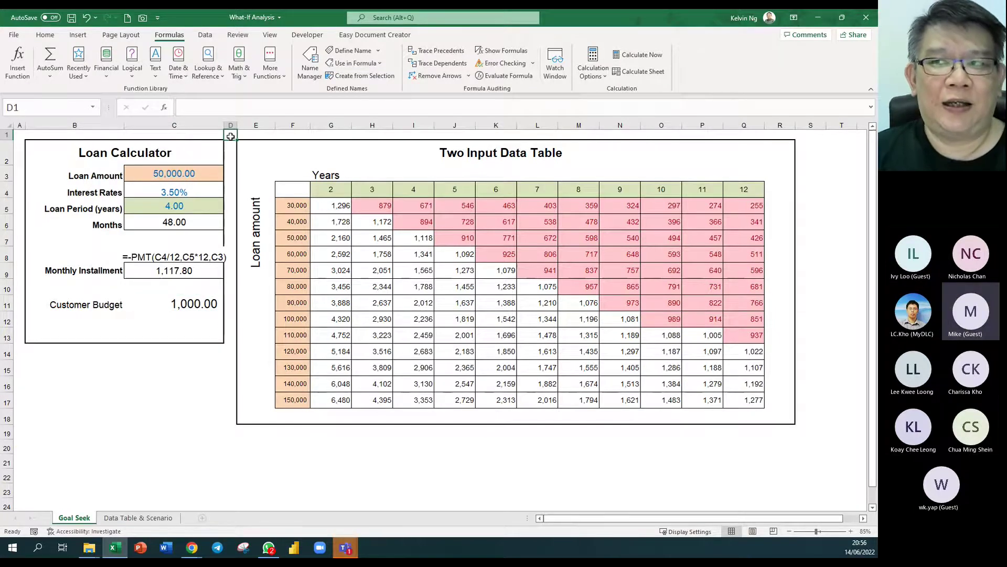
left_click_drag(224, 126, 237, 129)
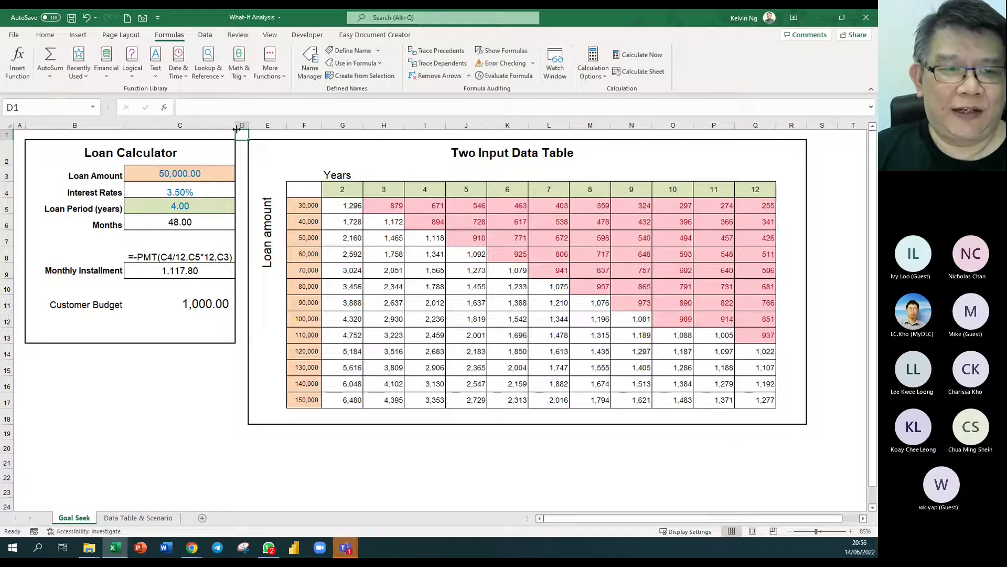
left_click_drag(237, 128, 240, 129)
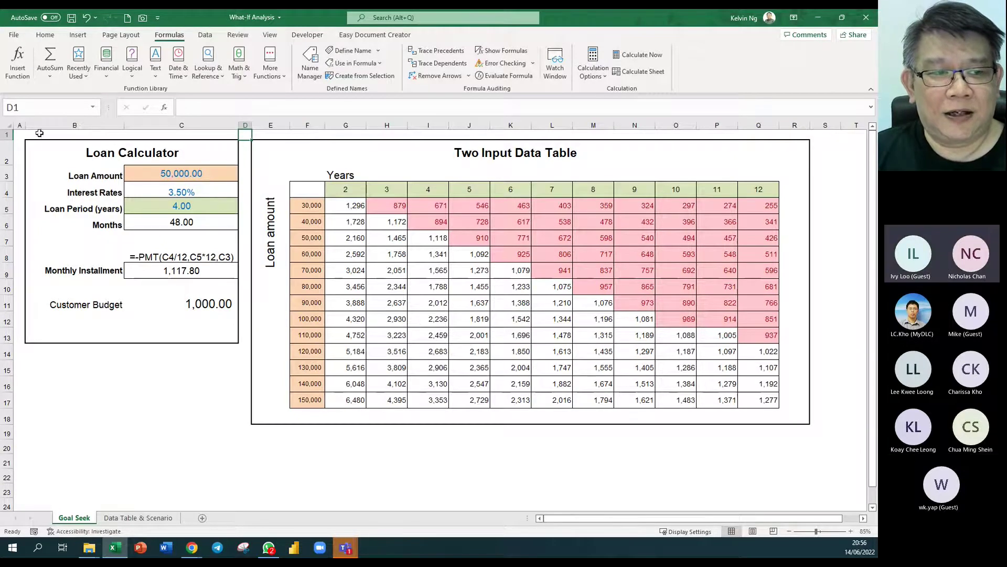
left_click_drag(13, 142, 14, 148)
left_click_drag(252, 125, 257, 125)
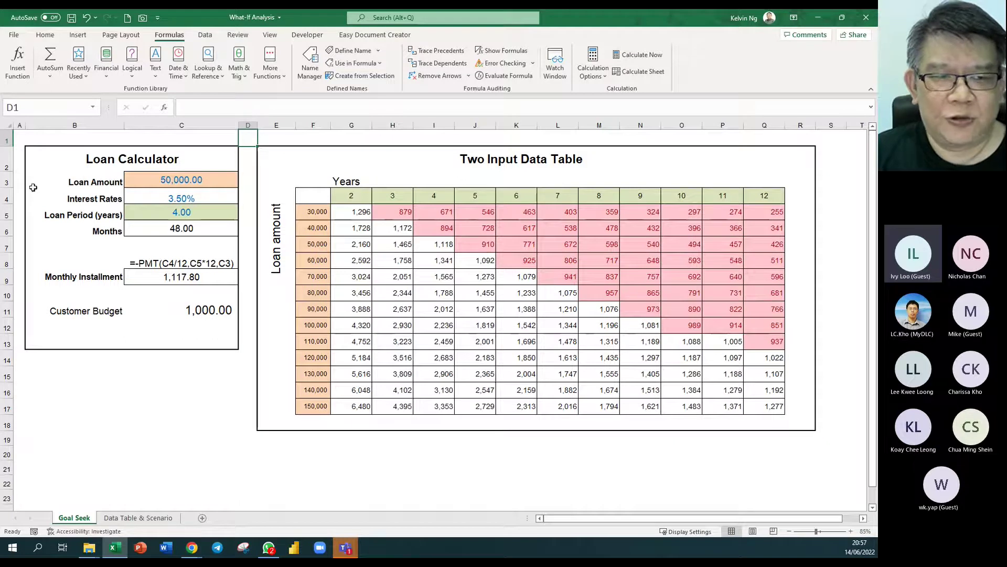
left_click_drag(42, 161, 189, 345)
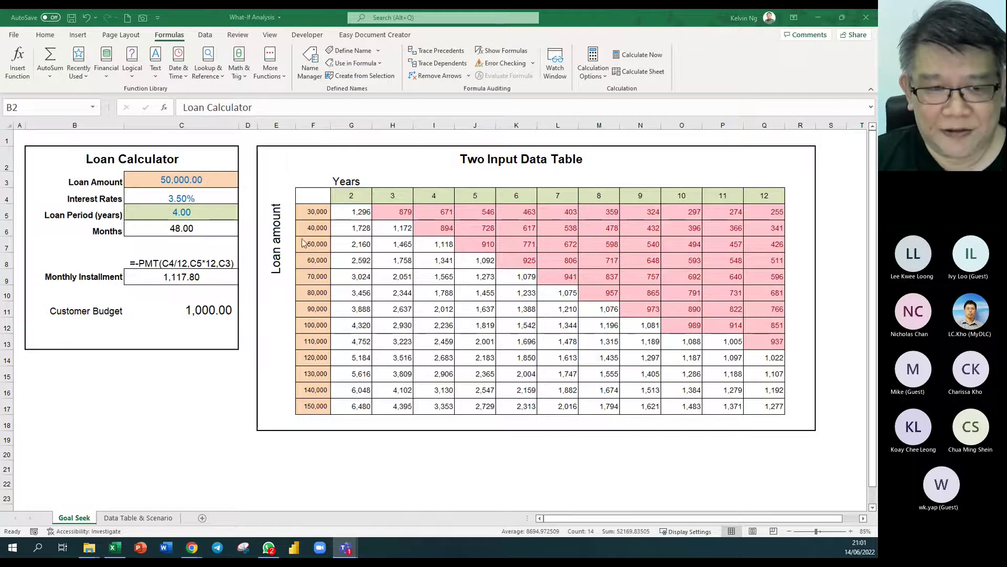
left_click(19, 135)
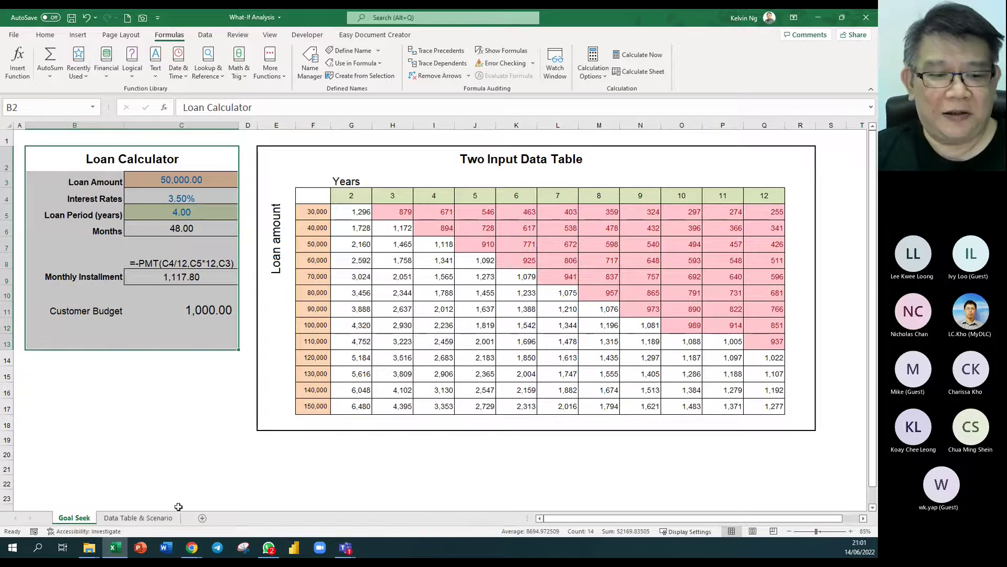
Go to the Data Table & Scenario sheet and examine the training fee, participants and total income formula in the Income section
left_click(164, 519)
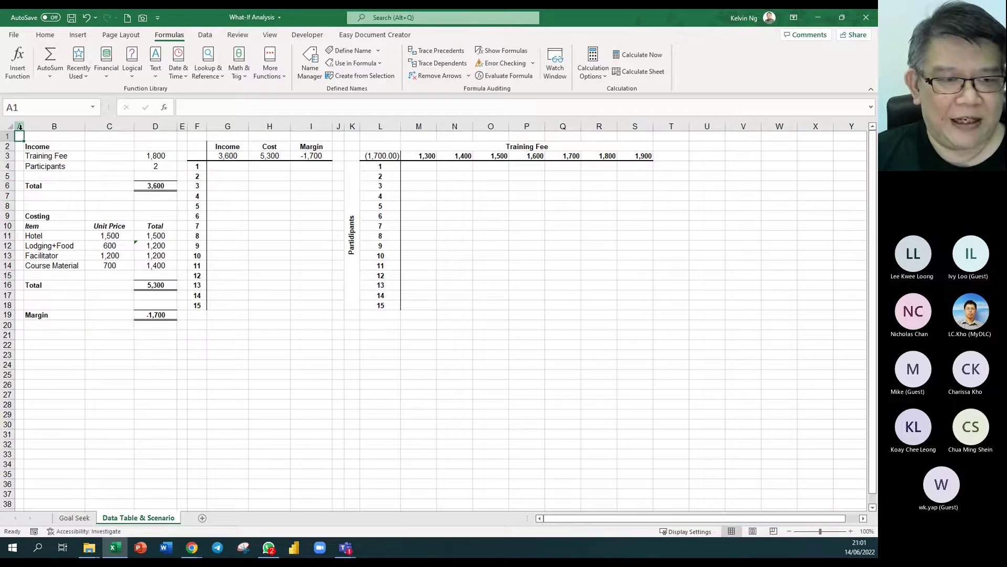
scroll(20, 131, "up", 3)
scroll(20, 131, "up", 1)
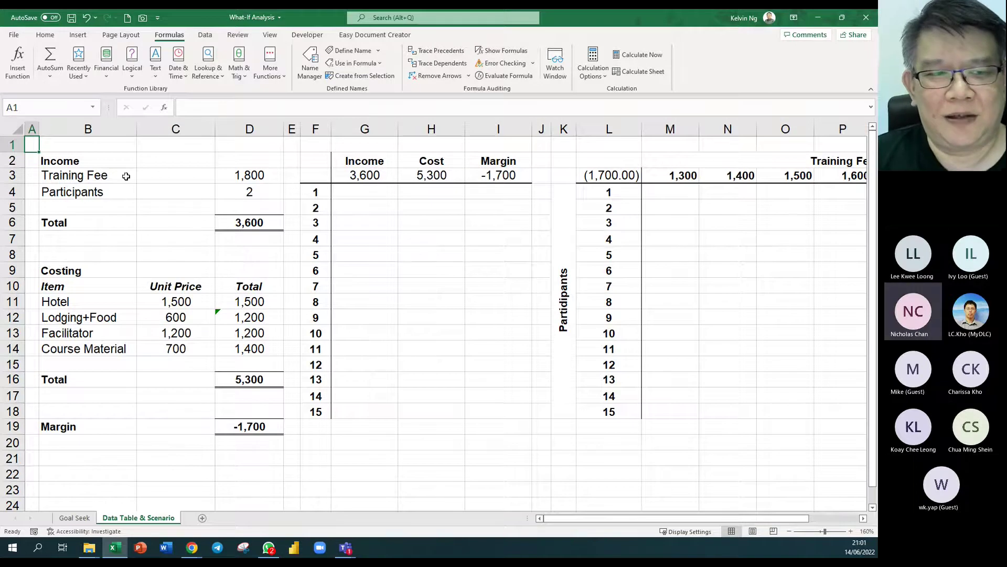
left_click_drag(54, 159, 271, 422)
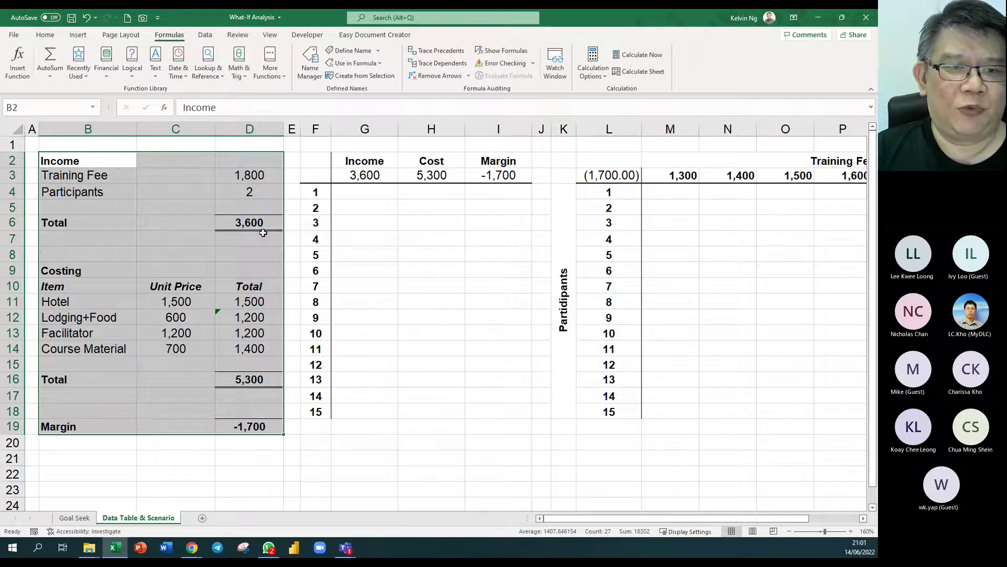
left_click(264, 177)
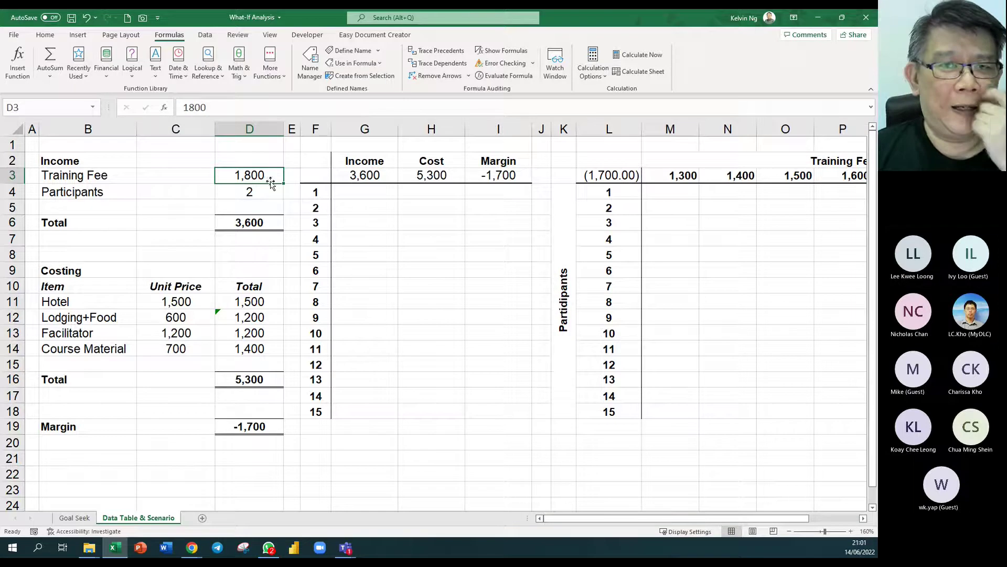
left_click(253, 192)
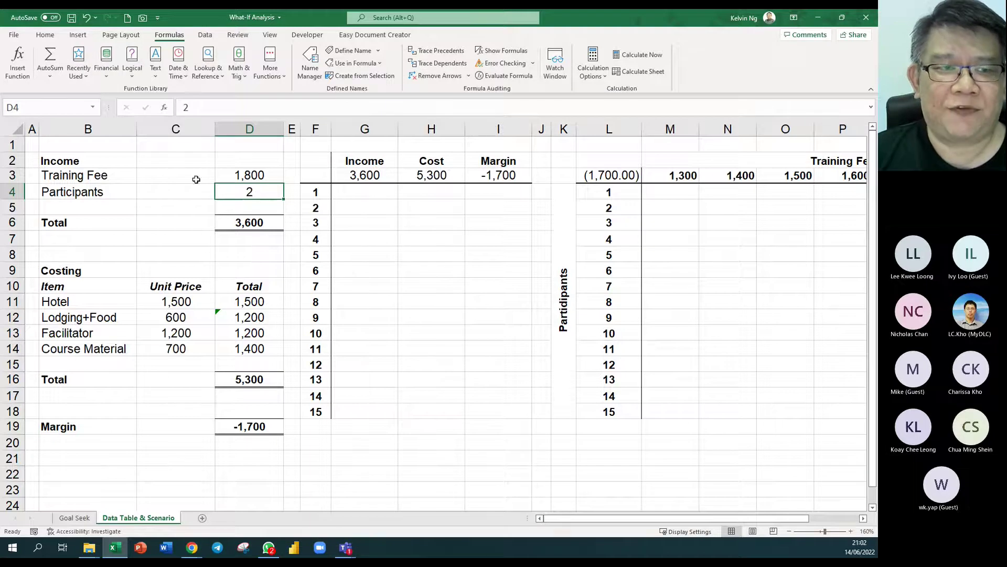
left_click(269, 225)
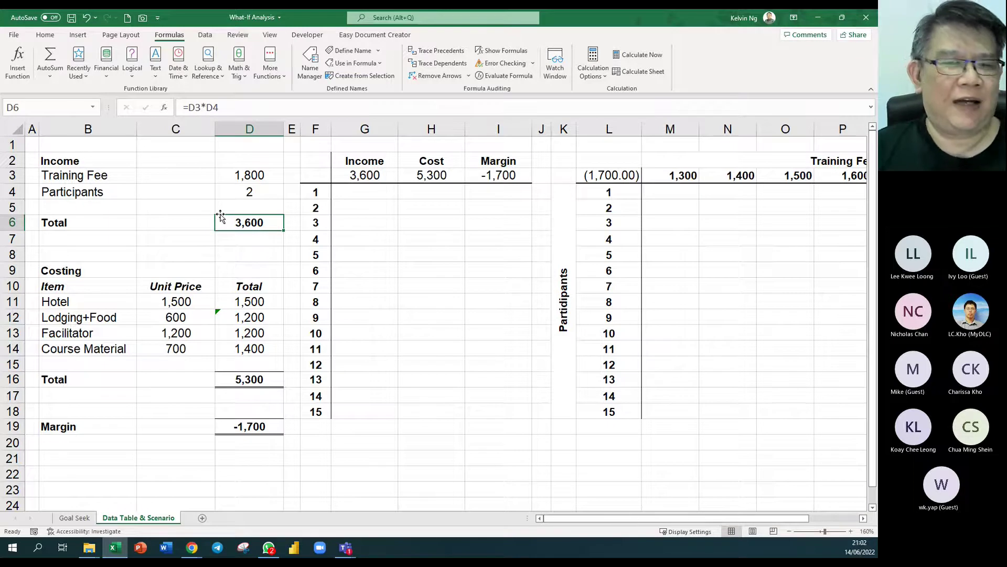
Inspect the Hotel item and its unit price in the Costing section
left_click(85, 301)
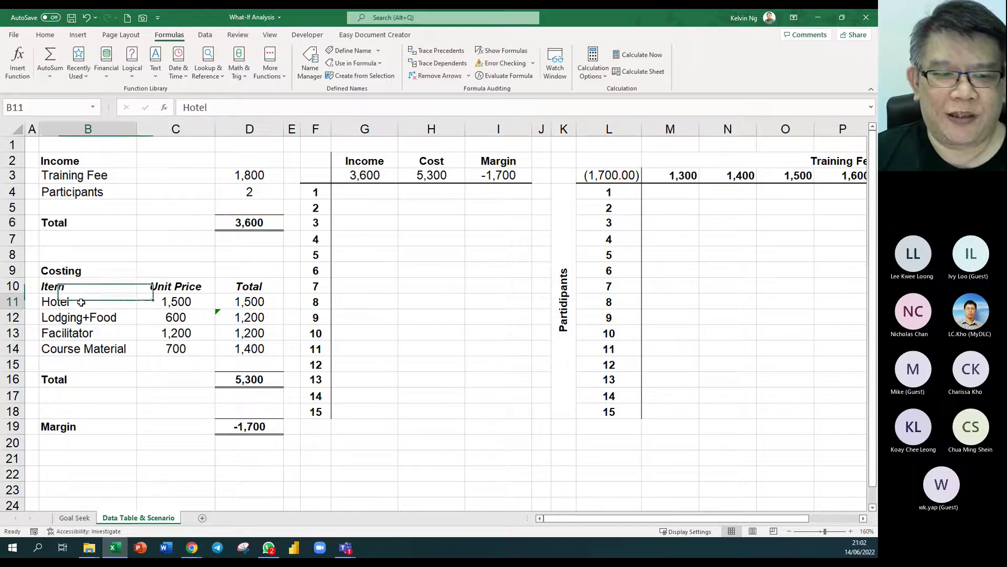
left_click(35, 150)
scroll(23, 194, "up", 2, "ctrl")
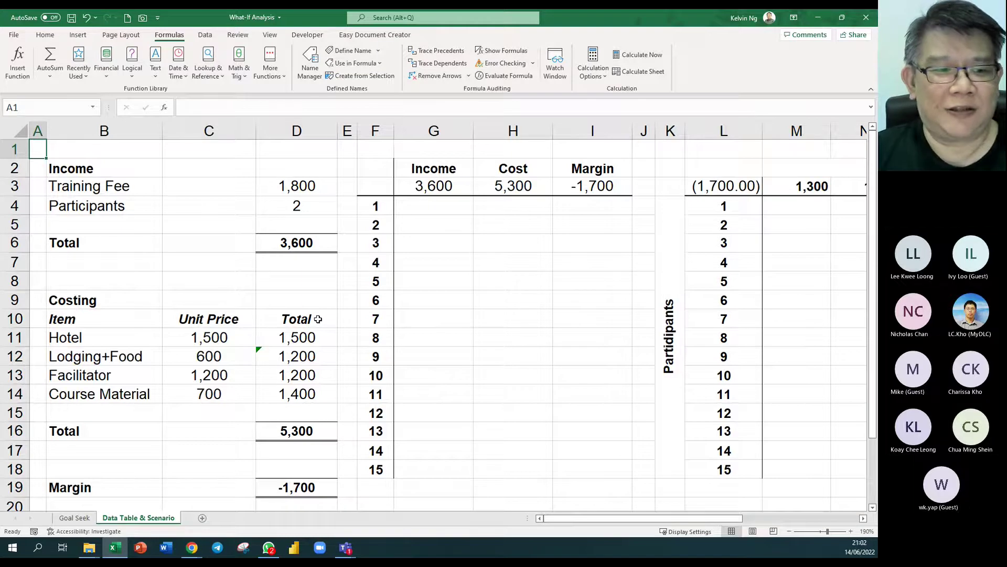
left_click(106, 333)
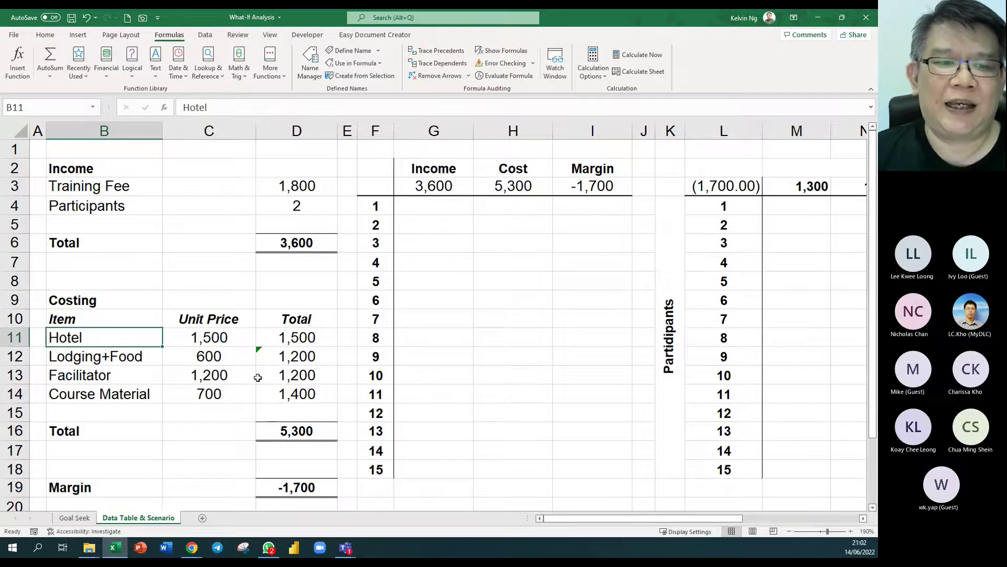
left_click(239, 337)
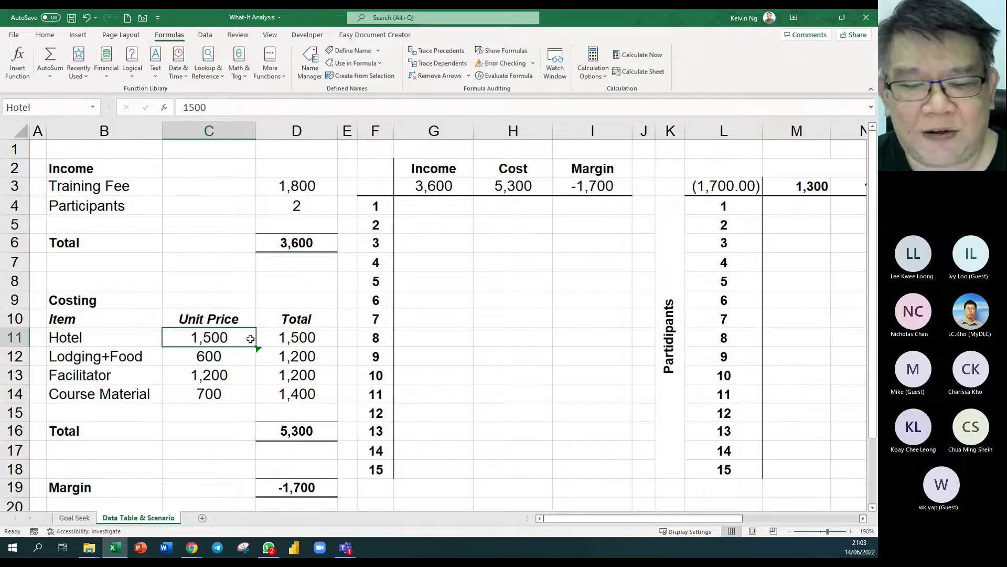
Inspect the Hotel total and the Lodging+Food unit price and total formula against the participants cell in the Income section
left_click(303, 337)
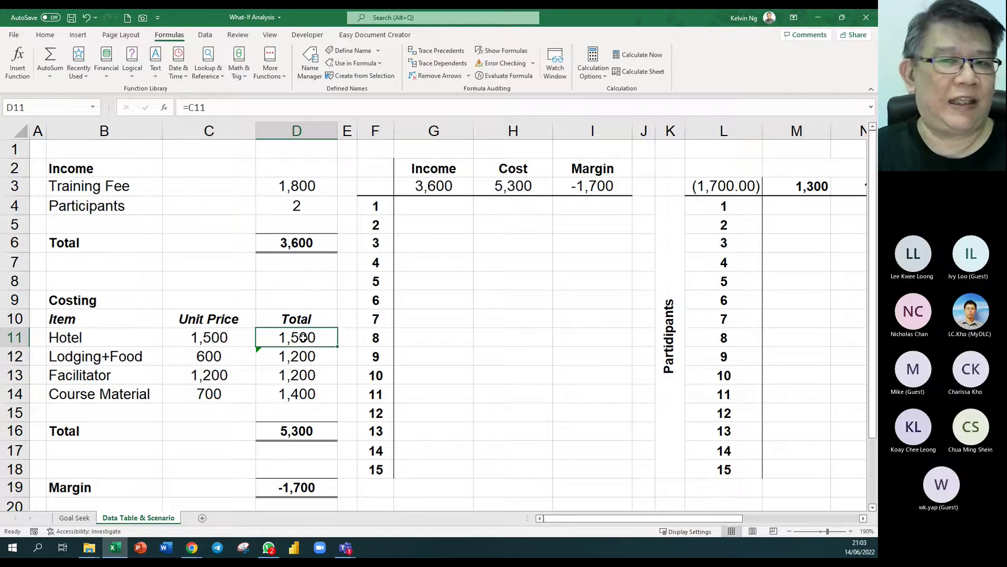
left_click(70, 357)
left_click_drag(71, 357, 292, 365)
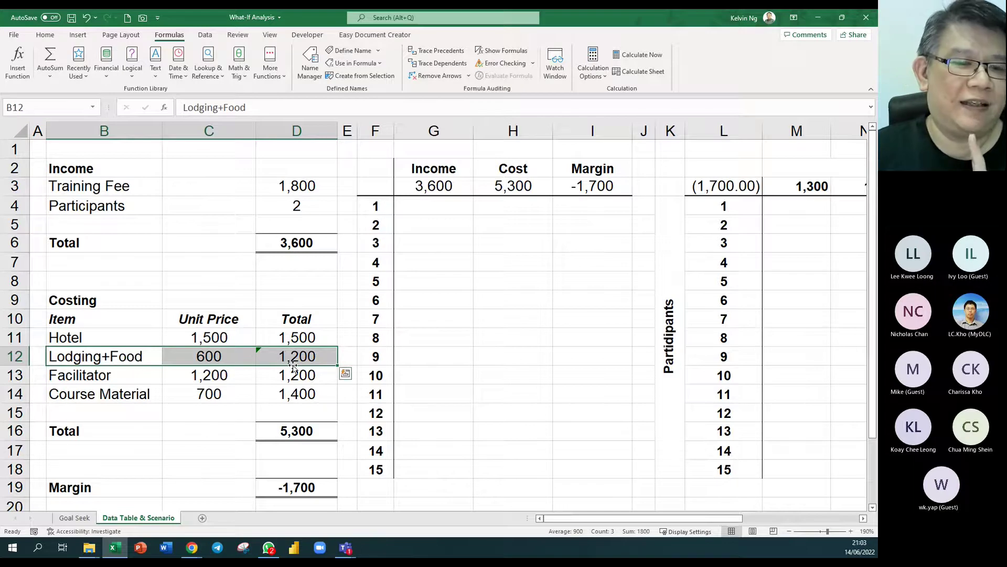
left_click(223, 357)
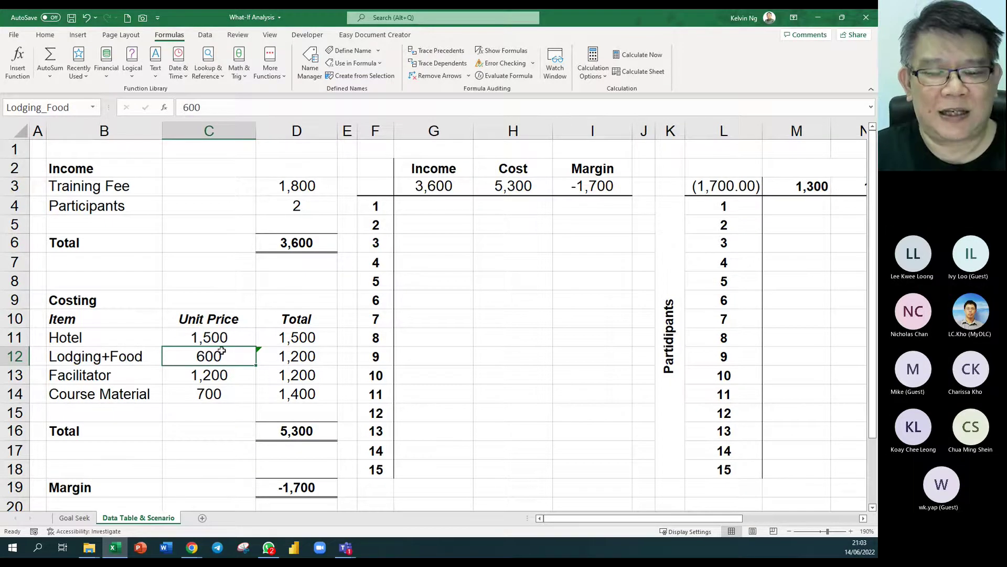
left_click(298, 211)
left_click(302, 320)
left_click(304, 359)
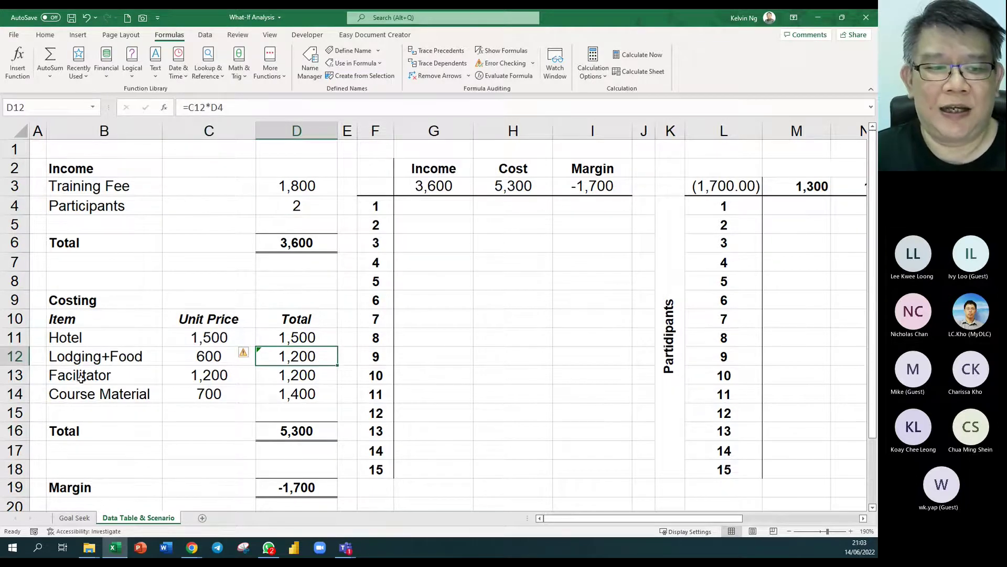
Examine the unit prices and total formulas of the Facilitator and Course Material items in the Costing section
left_click_drag(84, 379, 312, 380)
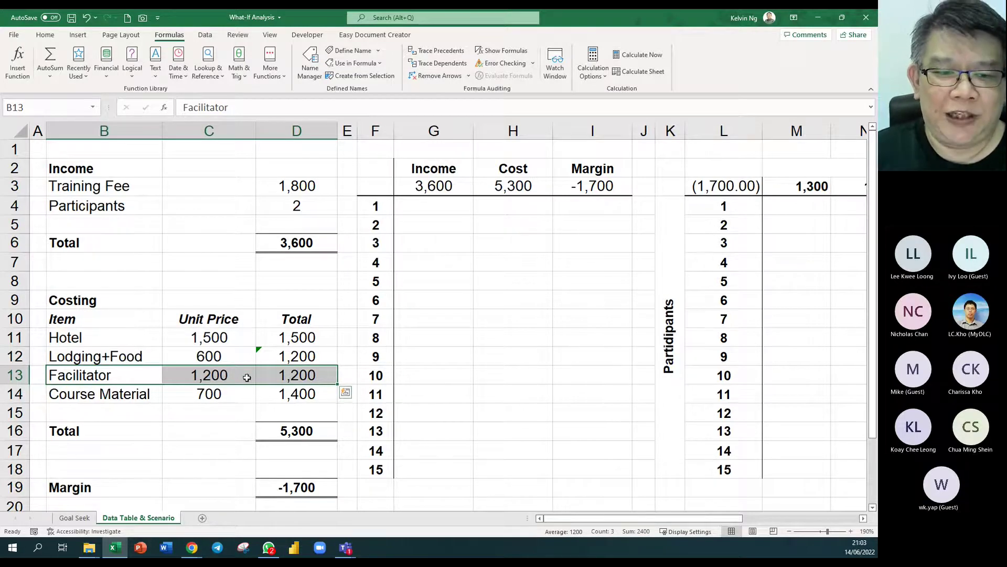
left_click(302, 376)
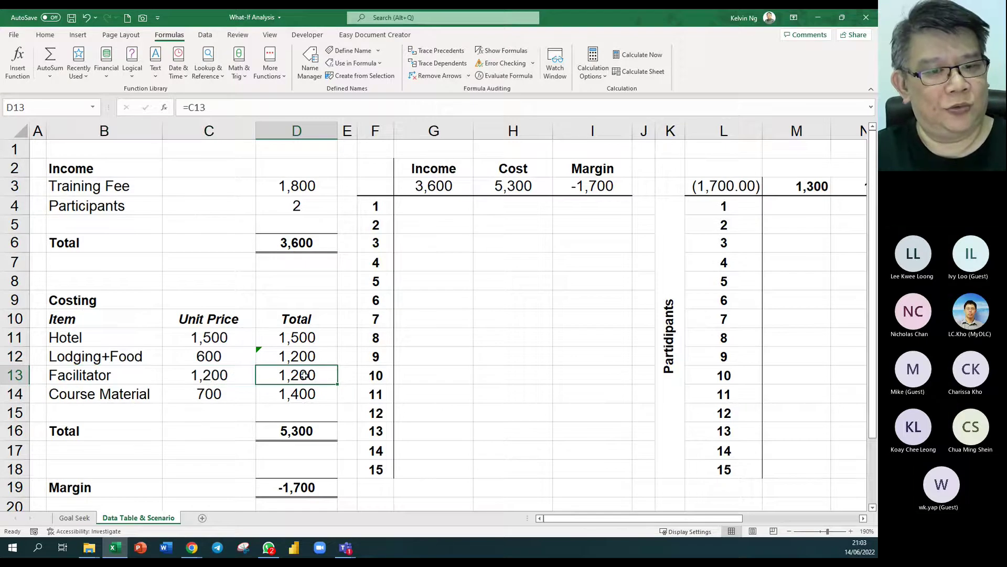
left_click(227, 378)
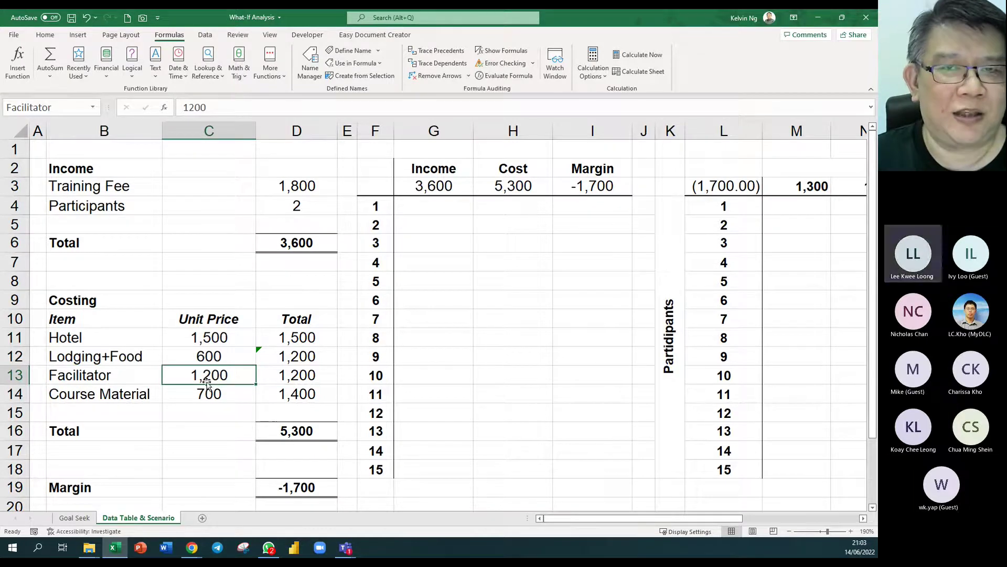
left_click(302, 376)
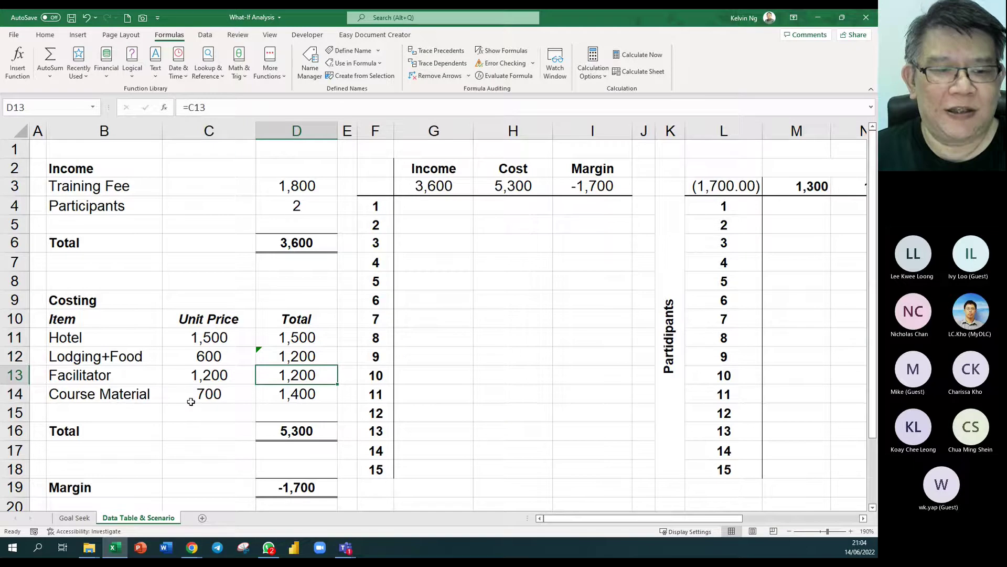
left_click(212, 402)
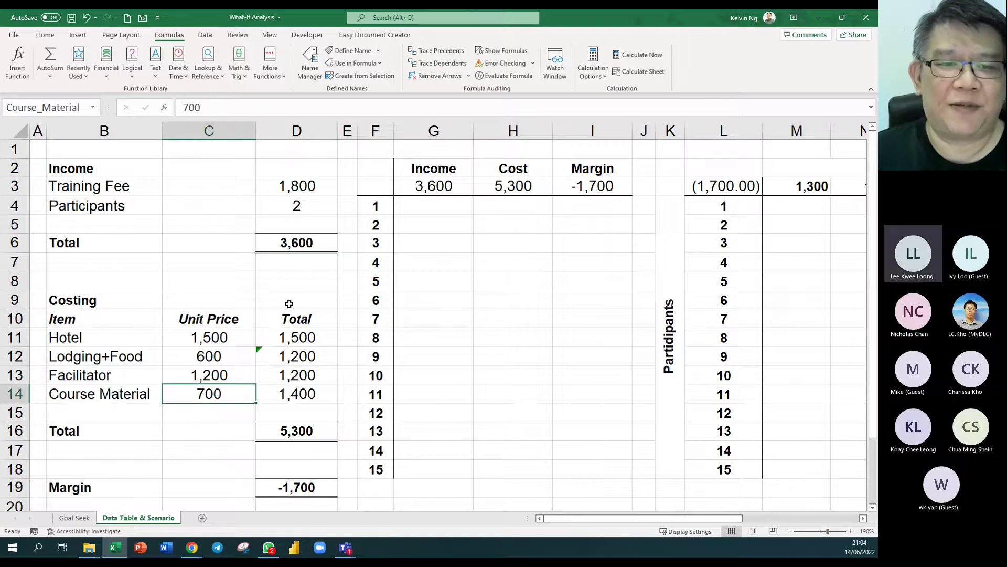
left_click(311, 397)
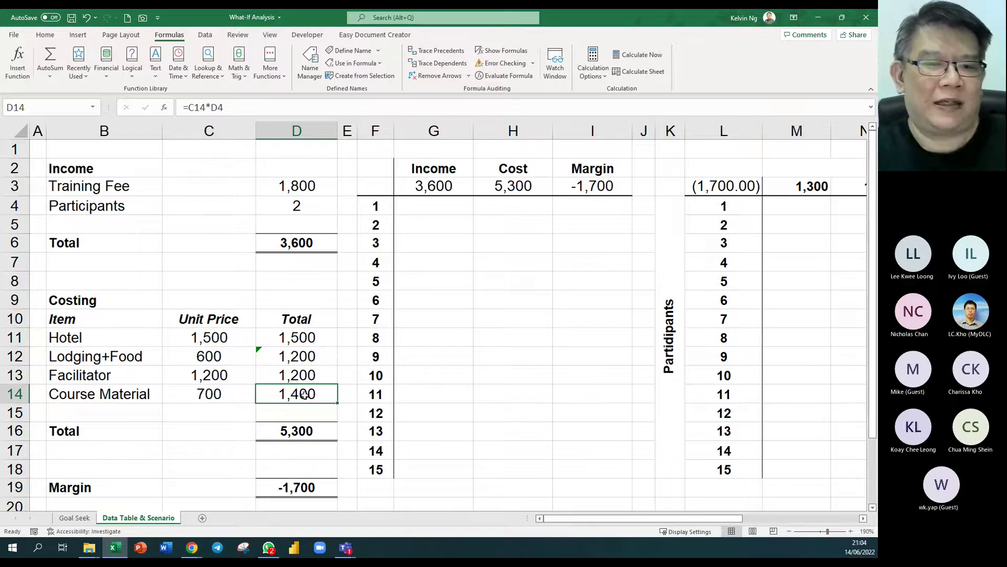
Trace the cells referenced by the Costing total formula and the Income total formula without changing them
left_click(335, 433)
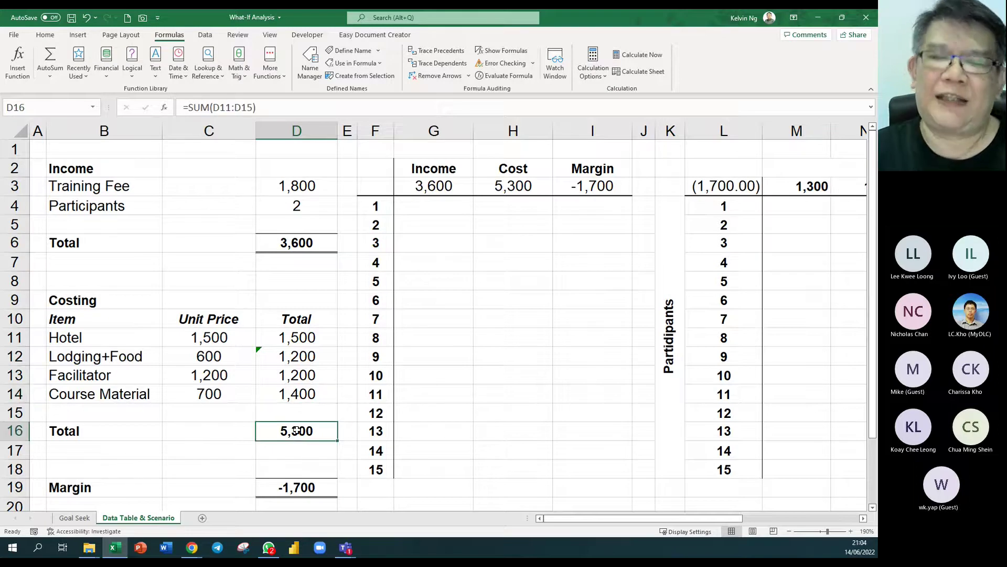
double_click(322, 431)
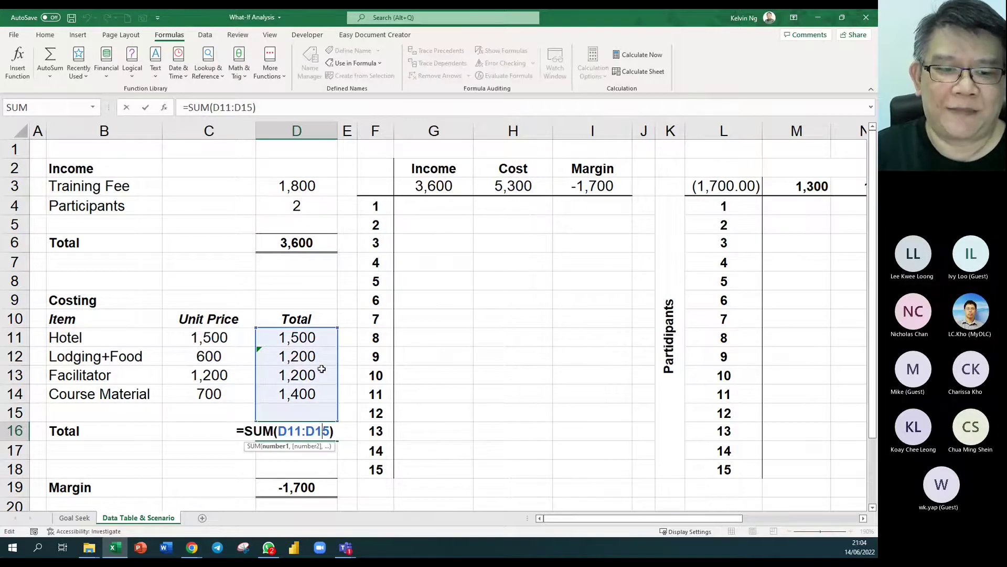
key("Escape")
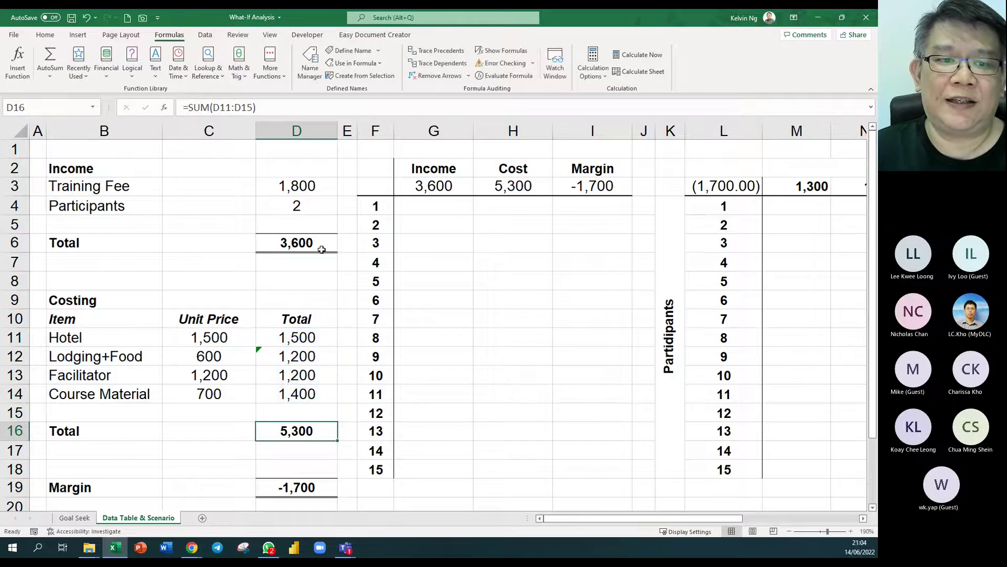
double_click(319, 234)
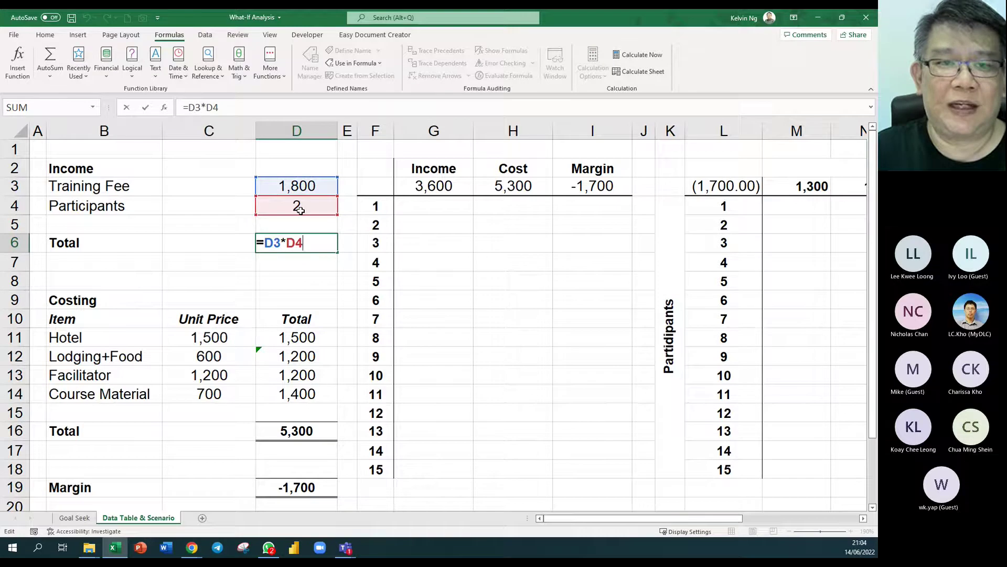
key("Escape")
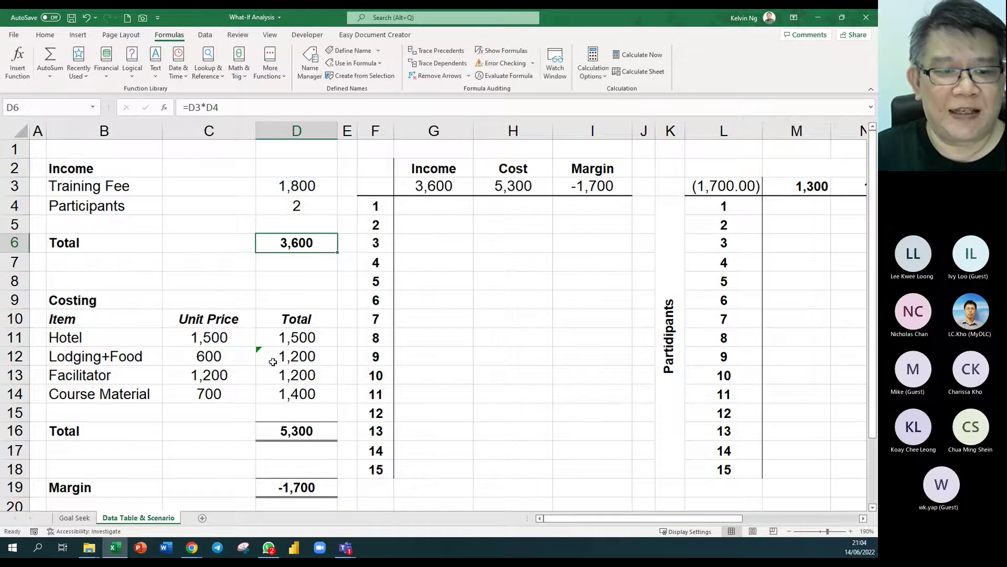
Trace the references in the Lodging+Food, Hotel and Course Material total formulas, and view the Margin formula
left_click(219, 356)
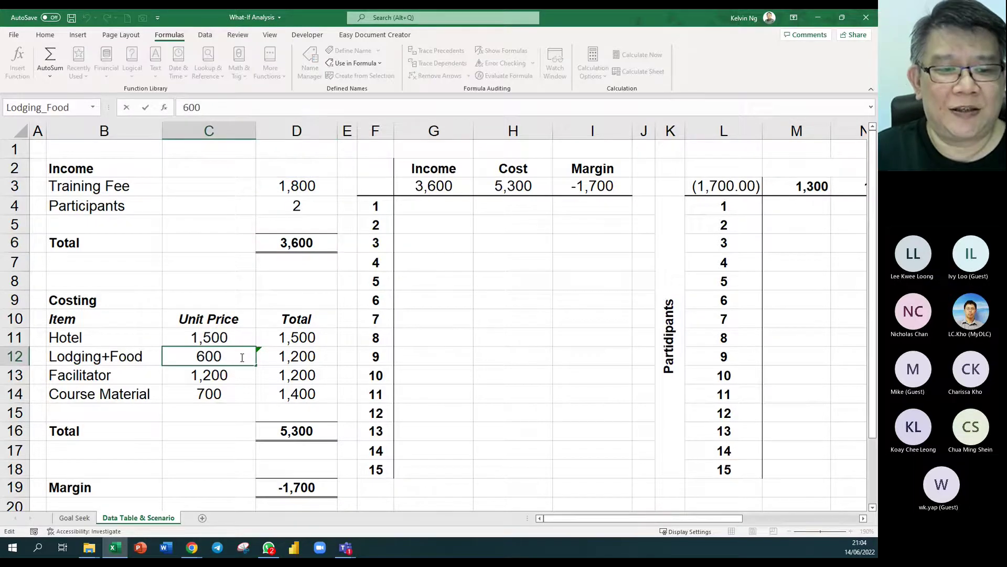
double_click(282, 357)
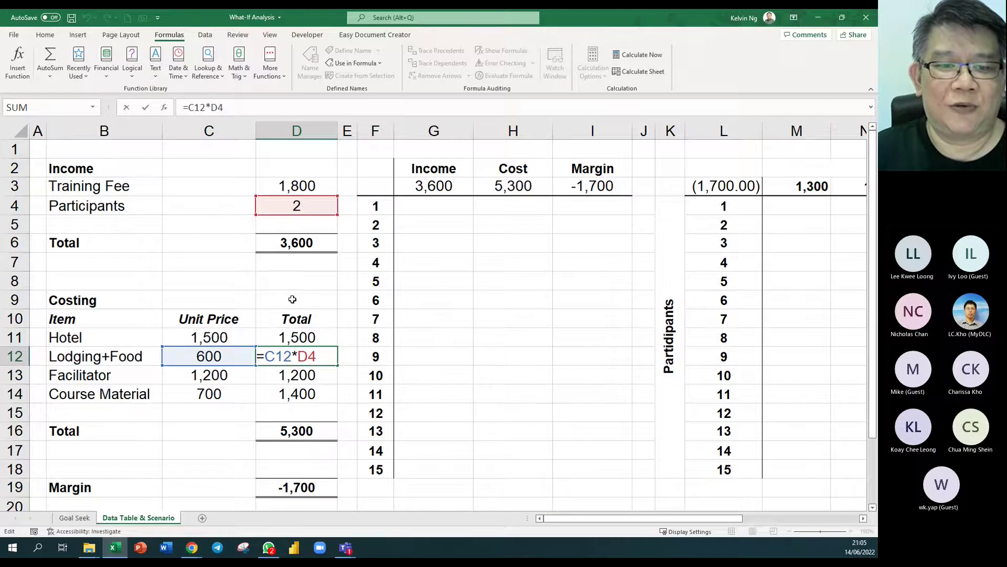
key("Escape")
left_click(315, 337)
double_click(315, 337)
key("Escape")
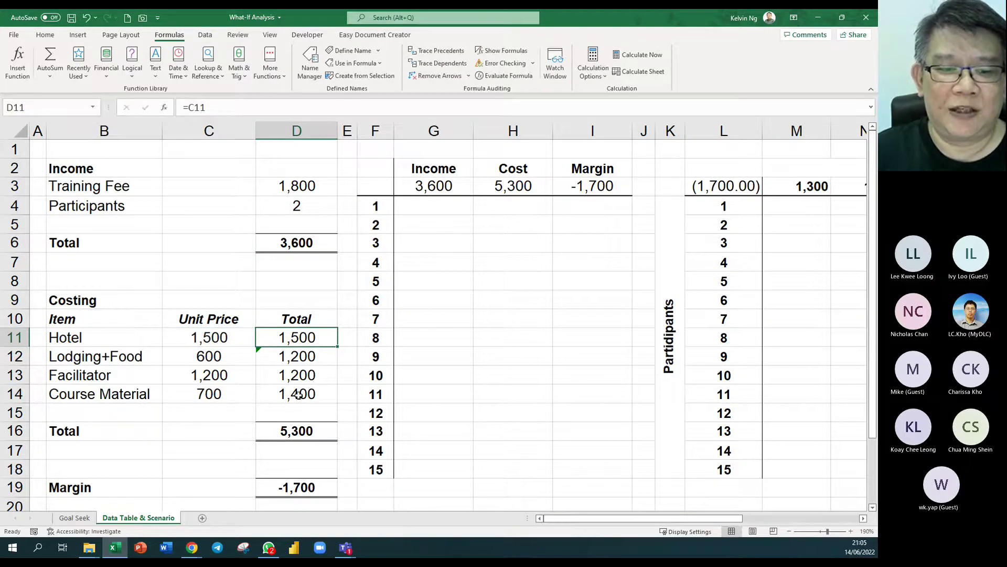
double_click(297, 397)
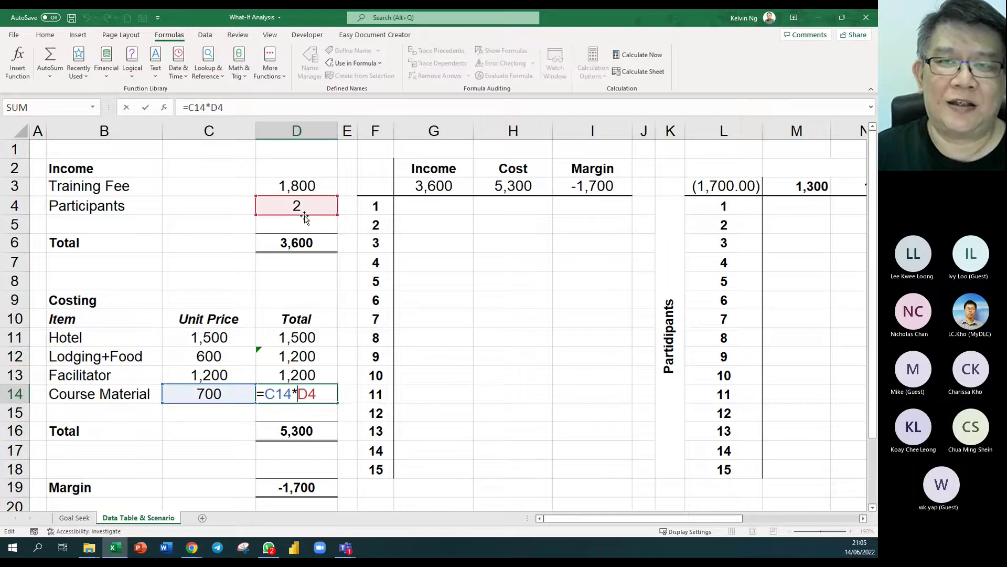
key("Escape")
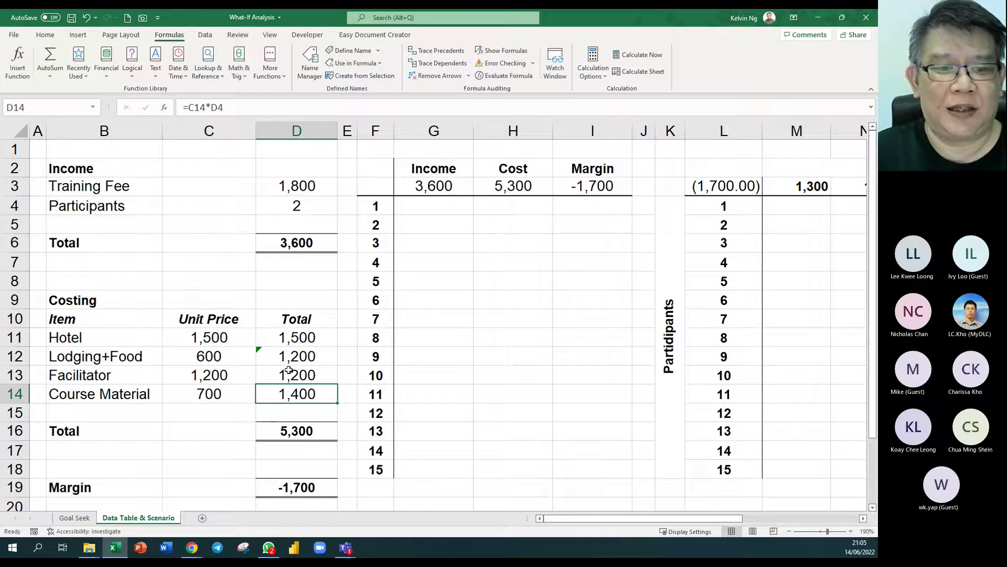
left_click(300, 488)
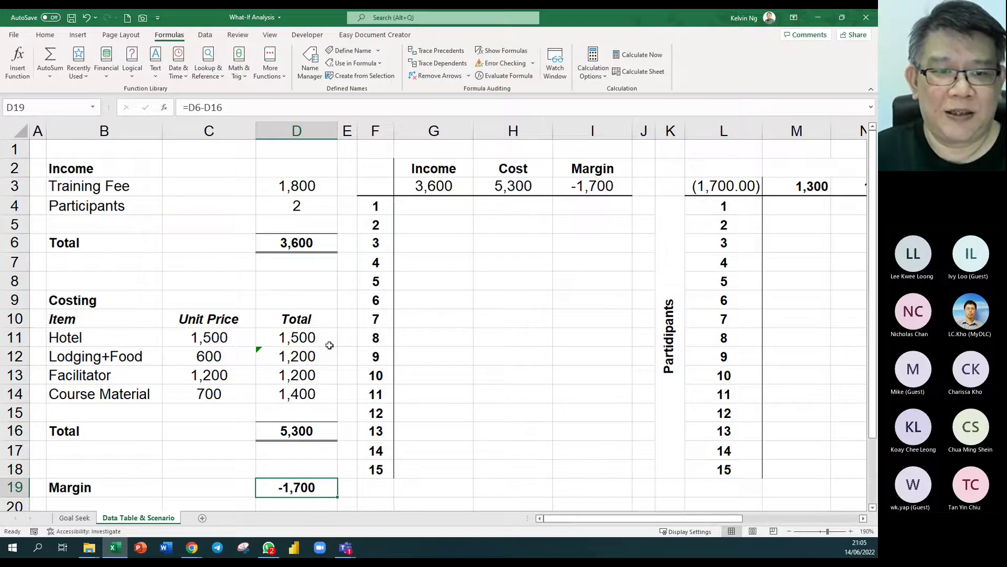
Review the Participants input cell alongside the list of participant numbers 1 to 15 in column F
left_click(310, 206)
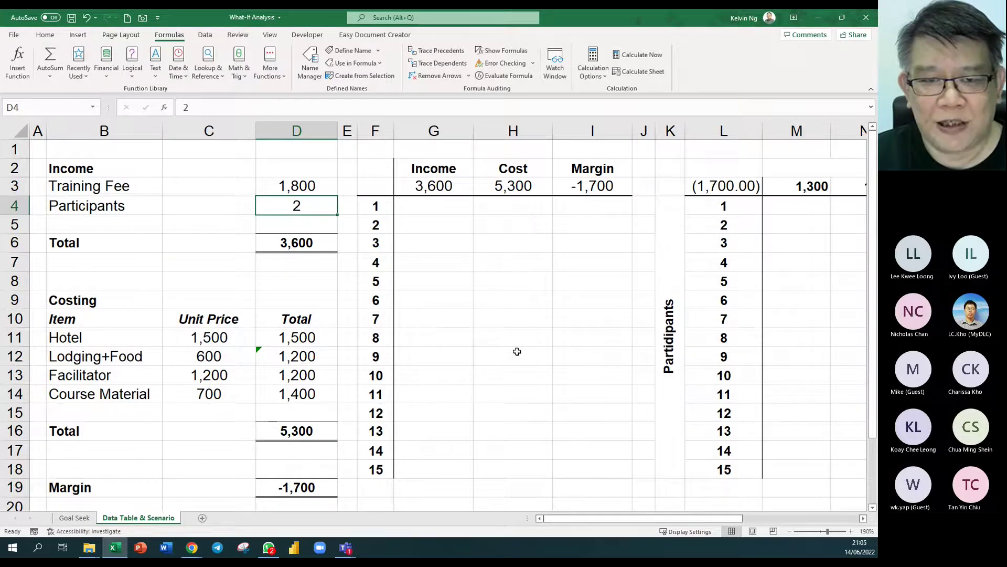
scroll(517, 352, "down", 1)
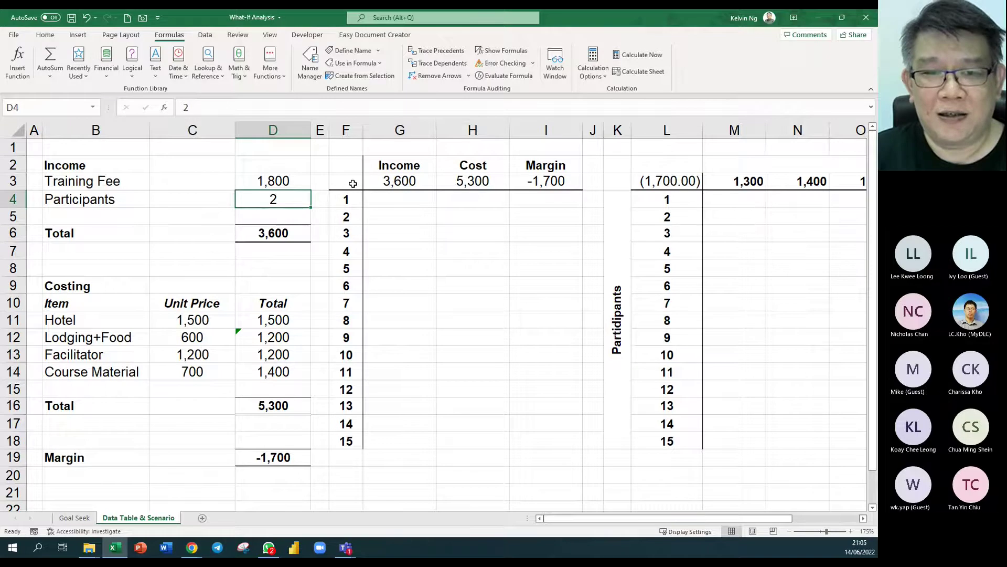
left_click_drag(353, 199, 355, 446)
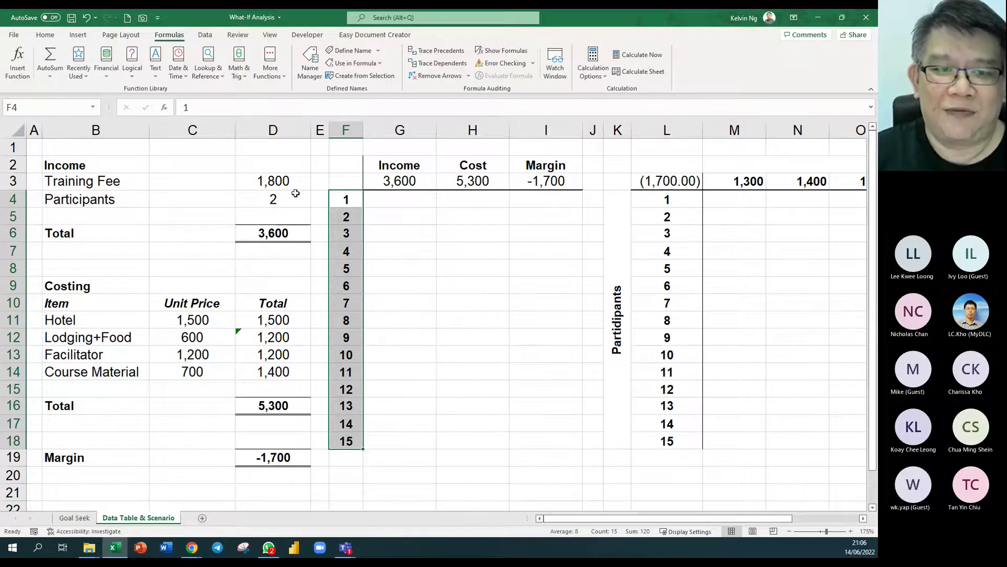
left_click(254, 196)
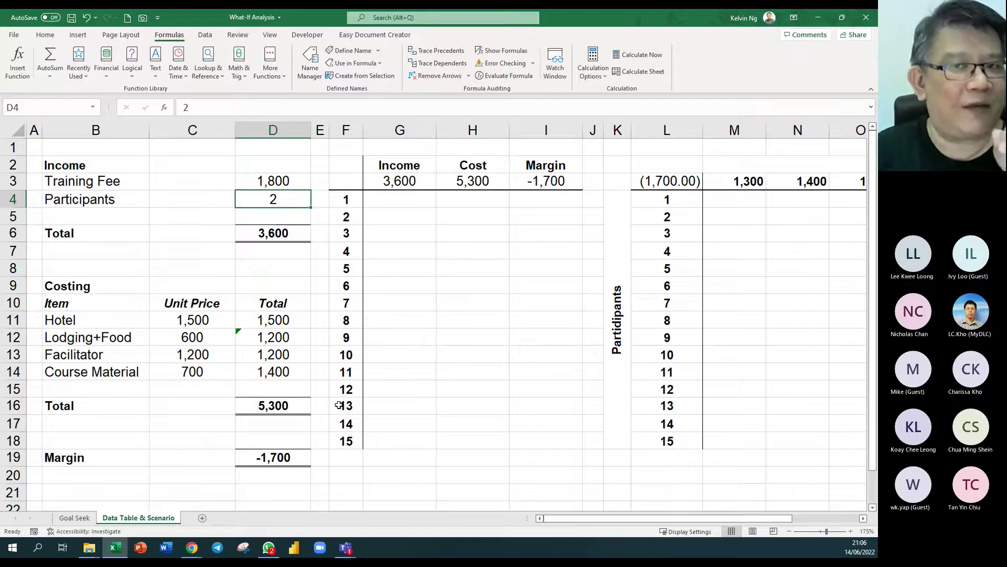
left_click(357, 200)
left_click_drag(357, 199, 355, 441)
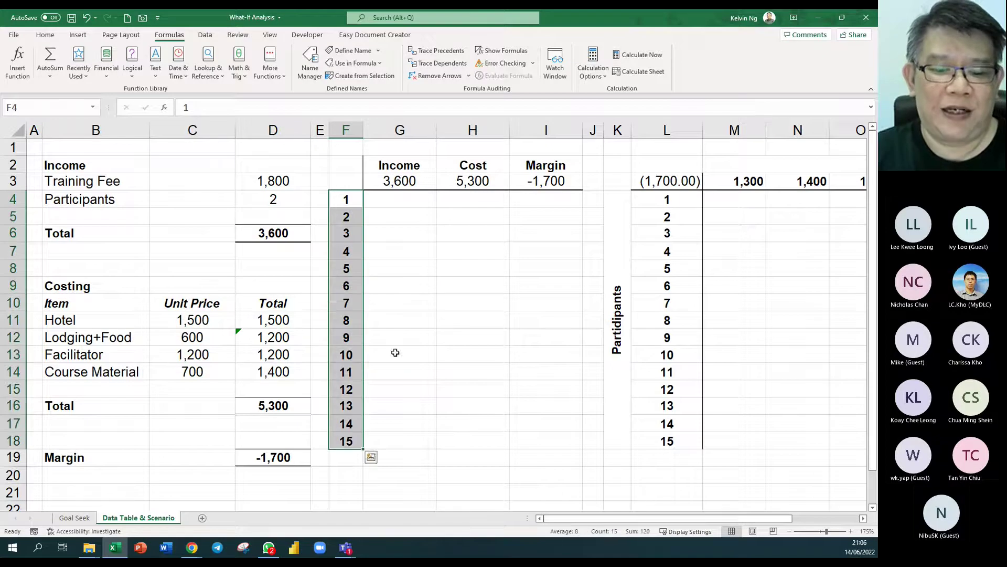
Trace the Income, Cost and Margin formulas in G3:I3 back to their source cells in the model
left_click_drag(409, 184, 544, 181)
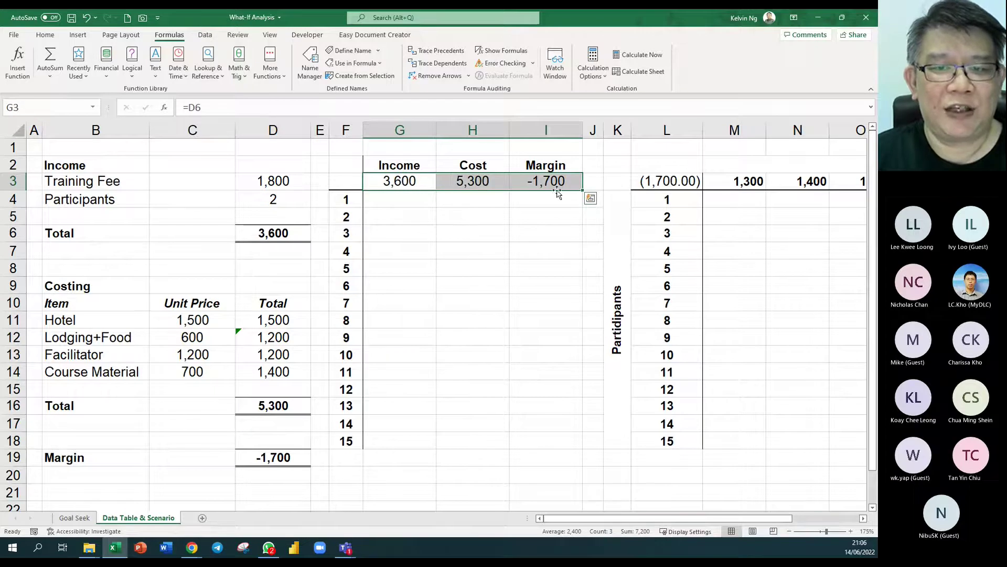
left_click(488, 253)
double_click(399, 181)
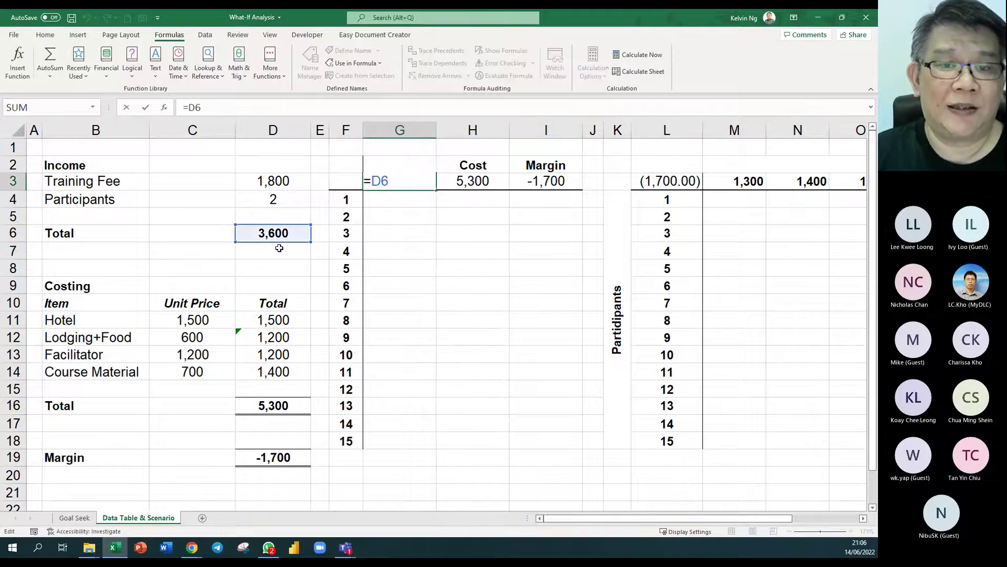
double_click(497, 182)
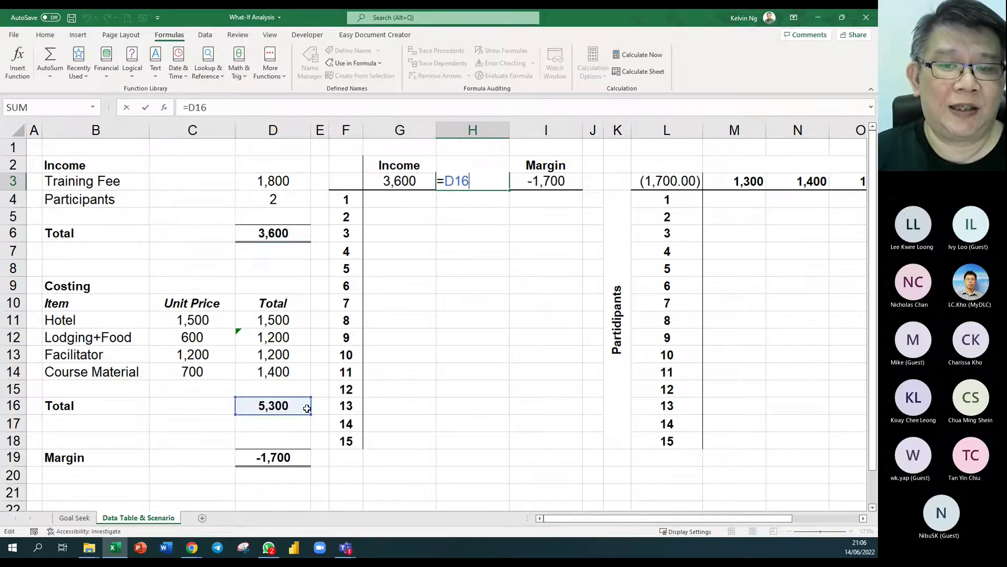
double_click(557, 182)
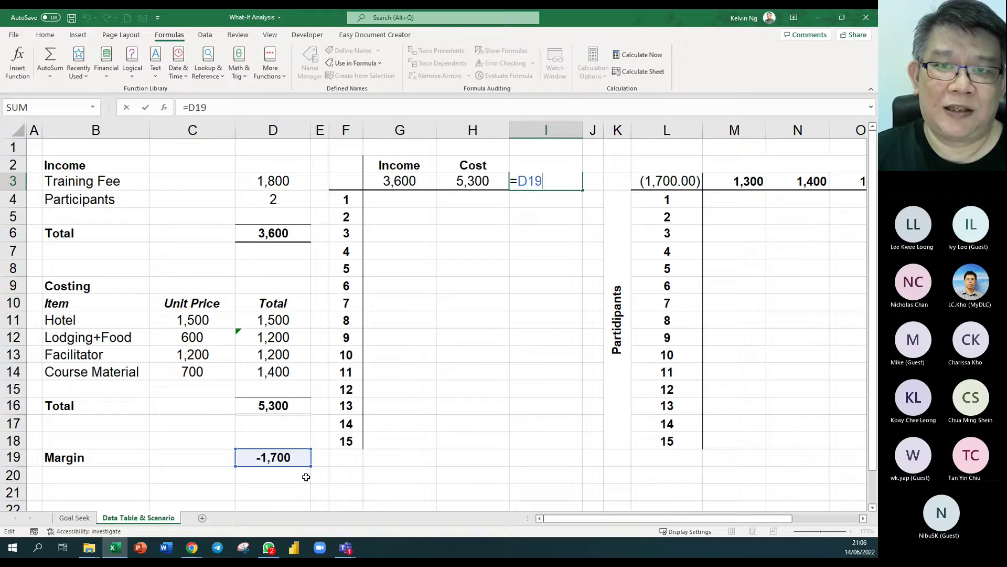
left_click(470, 355)
Compare the participant table's input column and formula row with the two-input table's axes and corner formula on the Goal Seek sheet
left_click_drag(346, 199, 348, 442)
left_click_drag(384, 181, 544, 183)
left_click(74, 517)
left_click_drag(314, 212, 318, 424)
left_click_drag(351, 196, 766, 194)
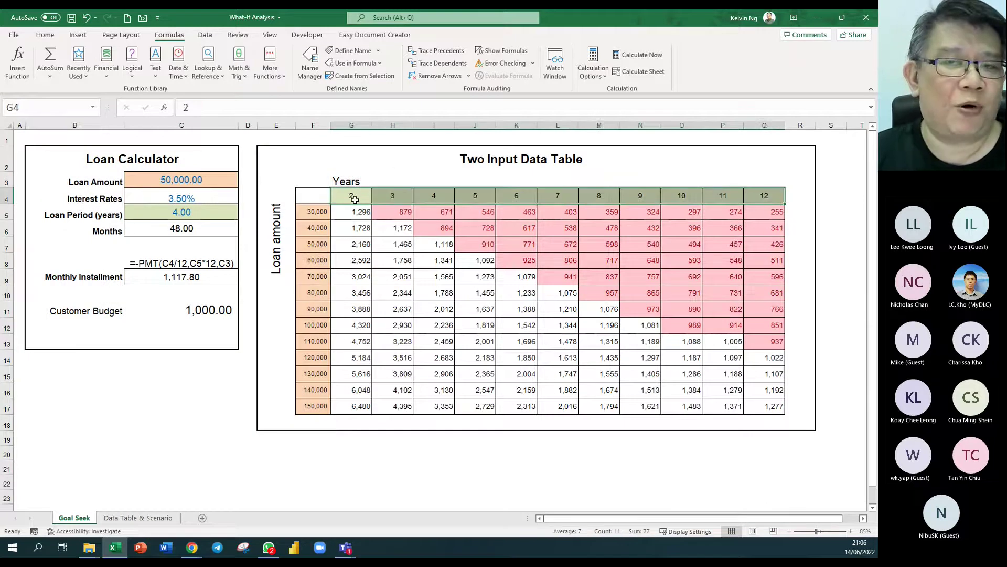
left_click(306, 196)
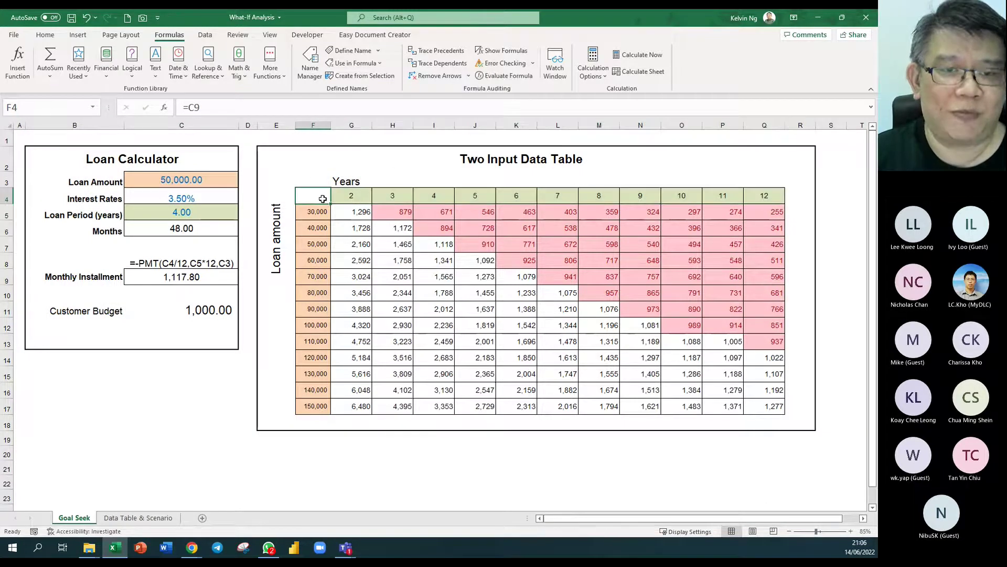
double_click(309, 196)
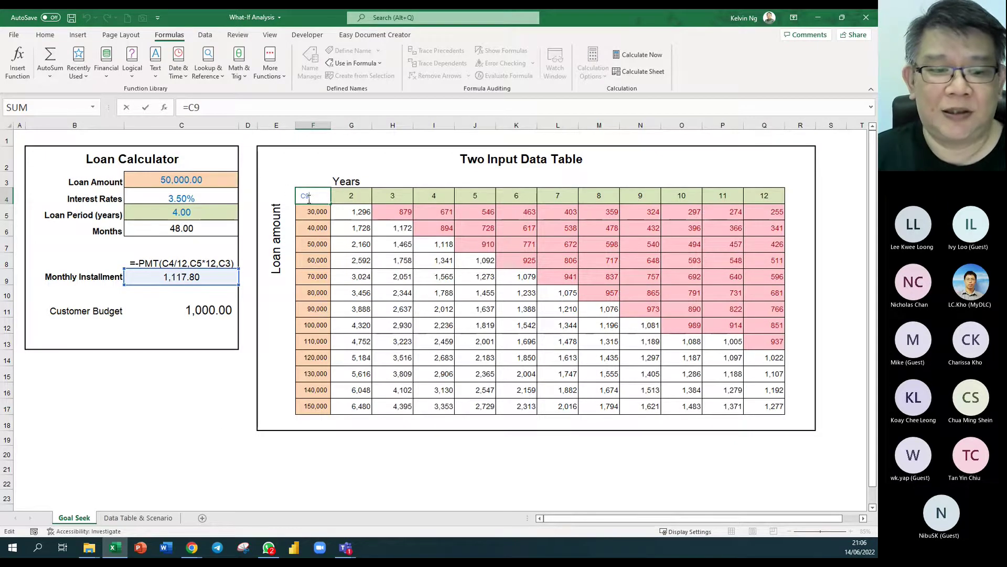
Return to the Data Table & Scenario sheet and inspect the Cost and Margin formulas above the empty table
left_click(138, 517)
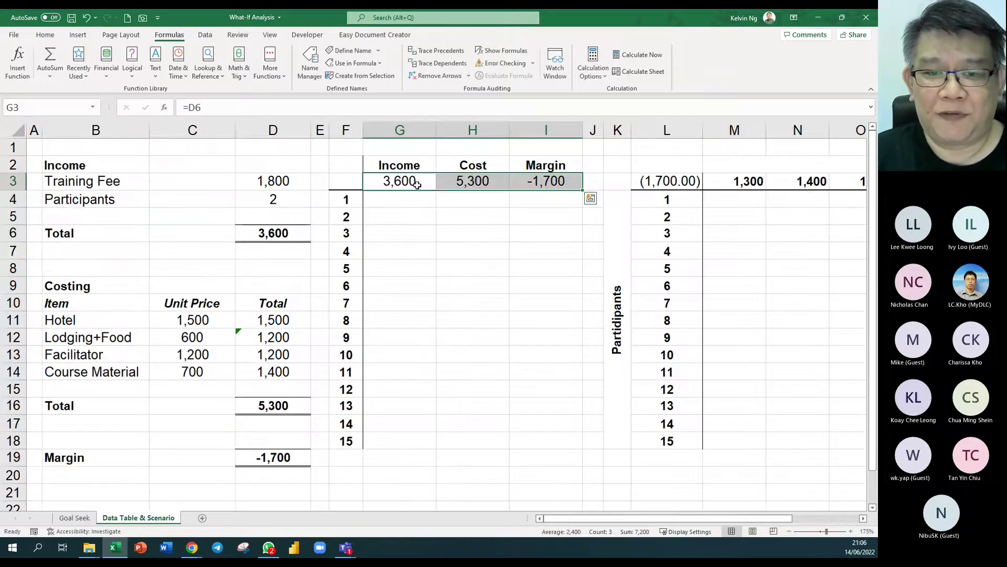
left_click(460, 181)
left_click(531, 182)
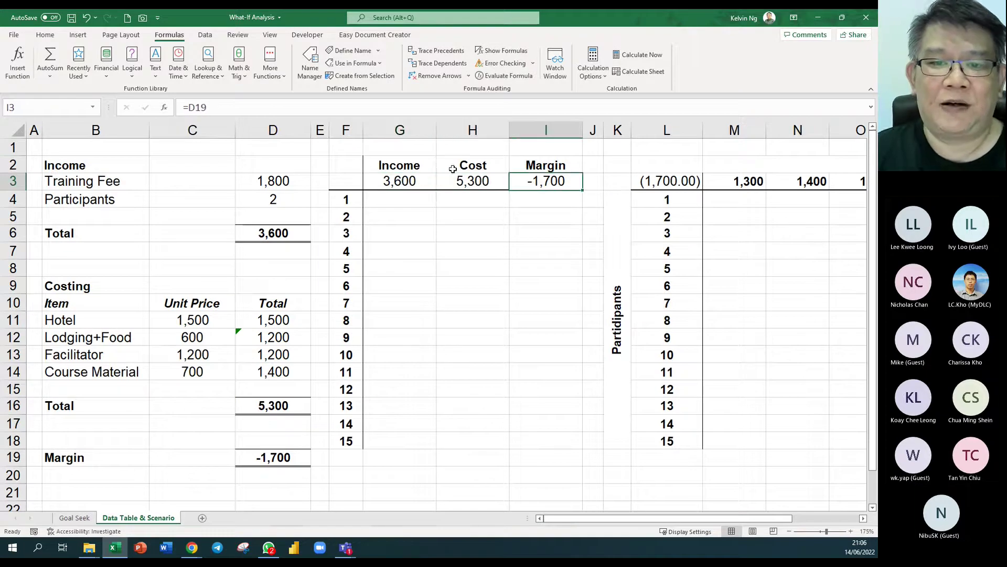
Move the Income, Cost and Margin headings above the participant table up to G1:I1
left_click(415, 166)
left_click_drag(448, 164, 497, 149)
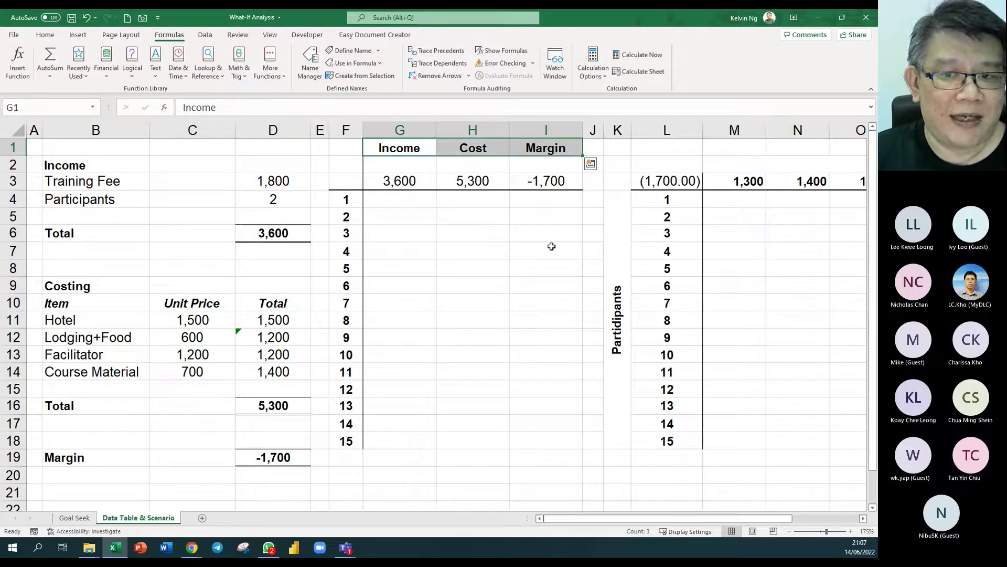
Create a one-input data table over F3:I18 with the Participants cell D4 as the column input cell, and check its six-participant row
left_click_drag(356, 182, 573, 443)
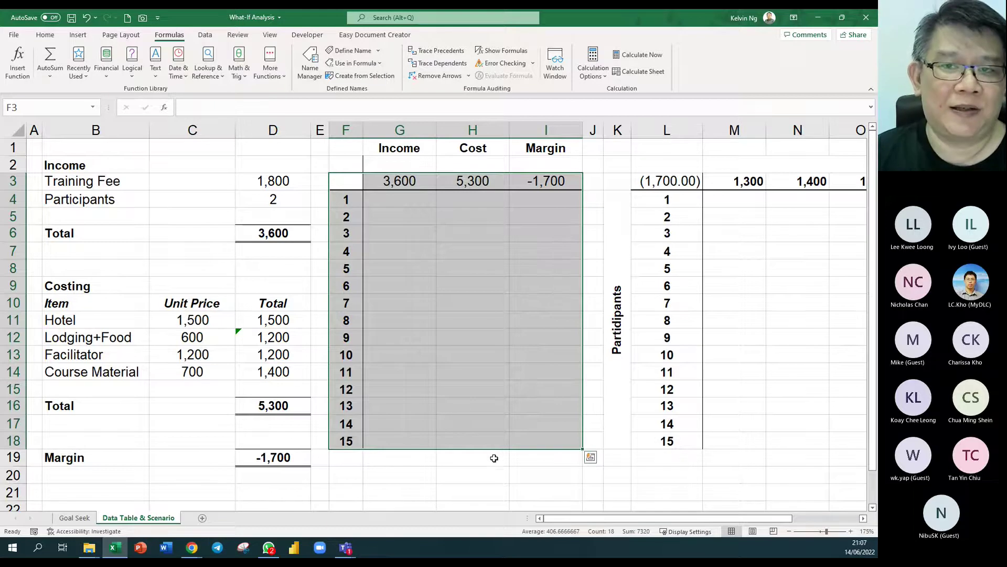
left_click(205, 35)
left_click(694, 79)
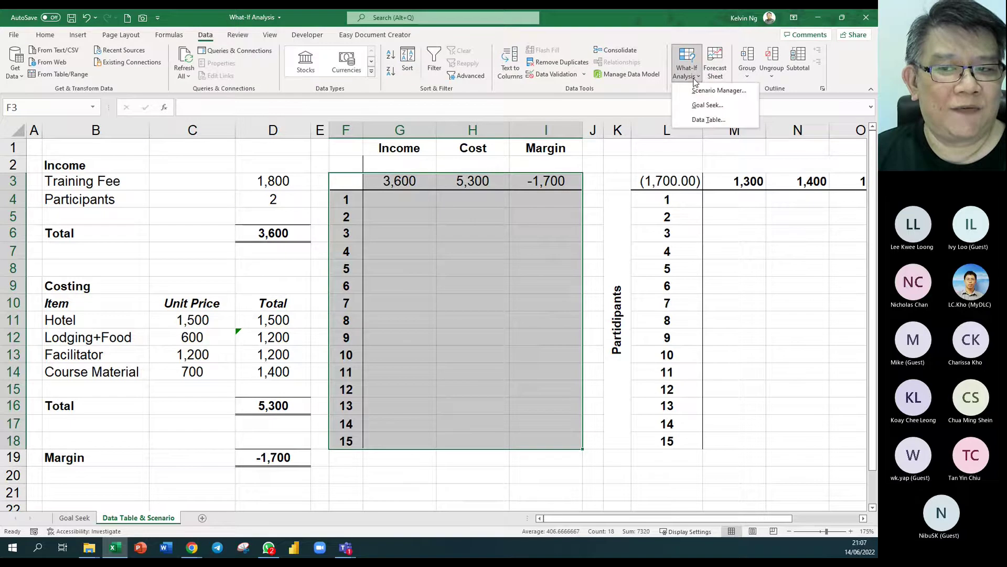
left_click(708, 119)
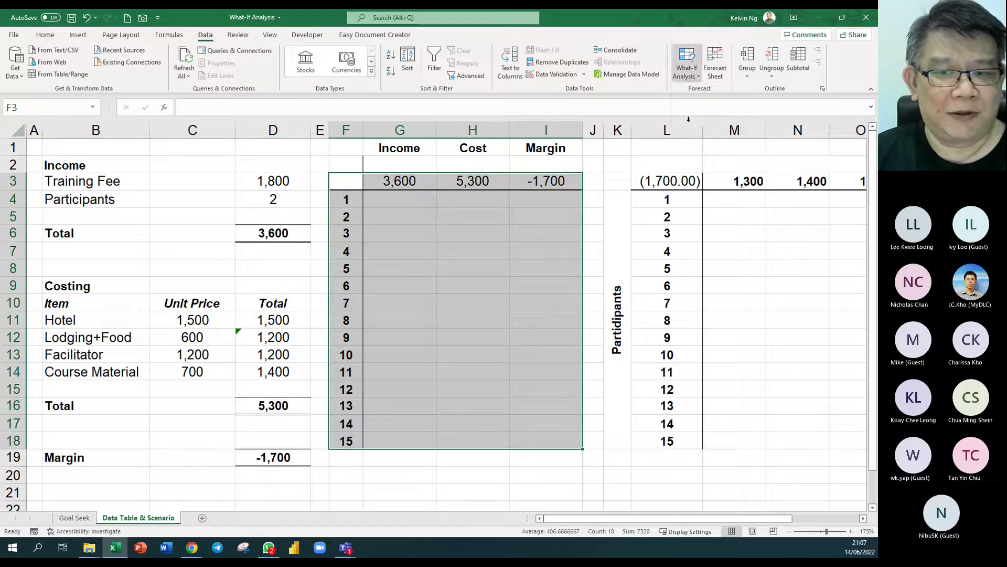
left_click_drag(512, 179, 433, 229)
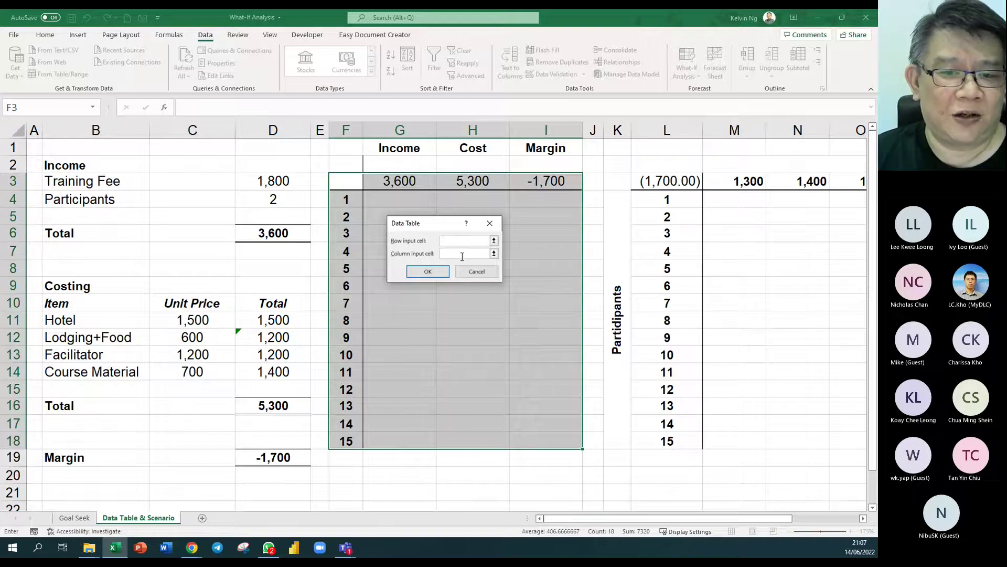
left_click(442, 252)
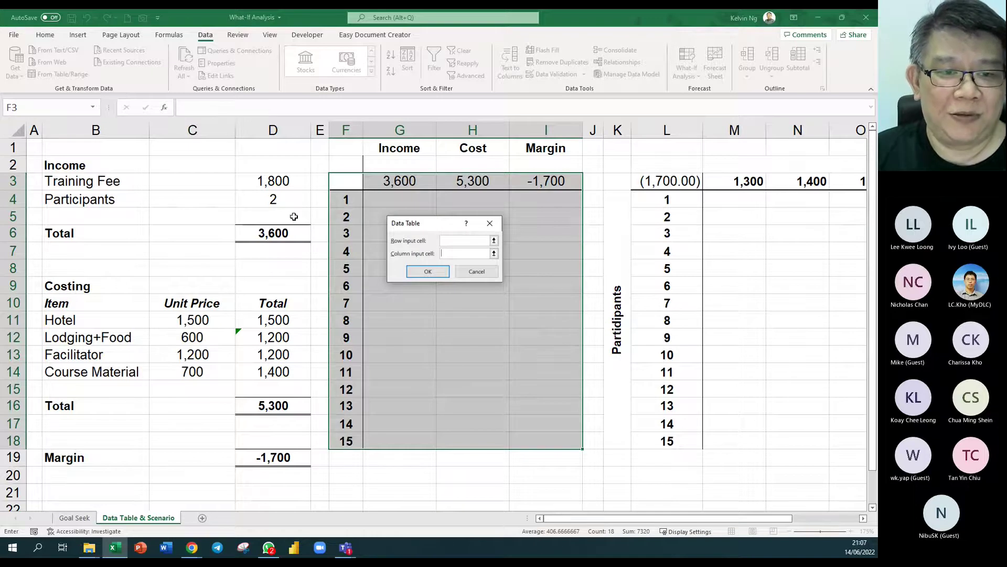
left_click(275, 199)
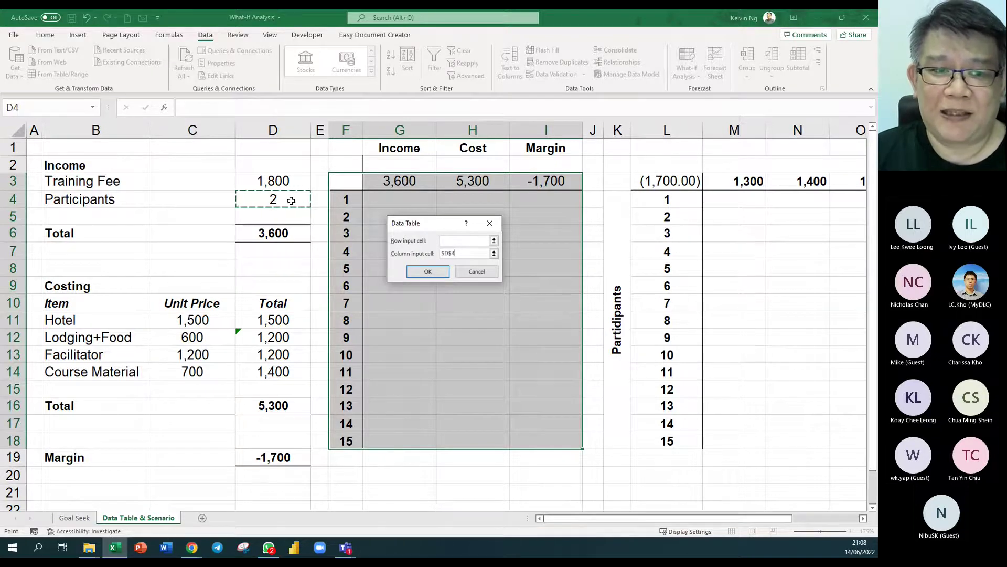
left_click(430, 273)
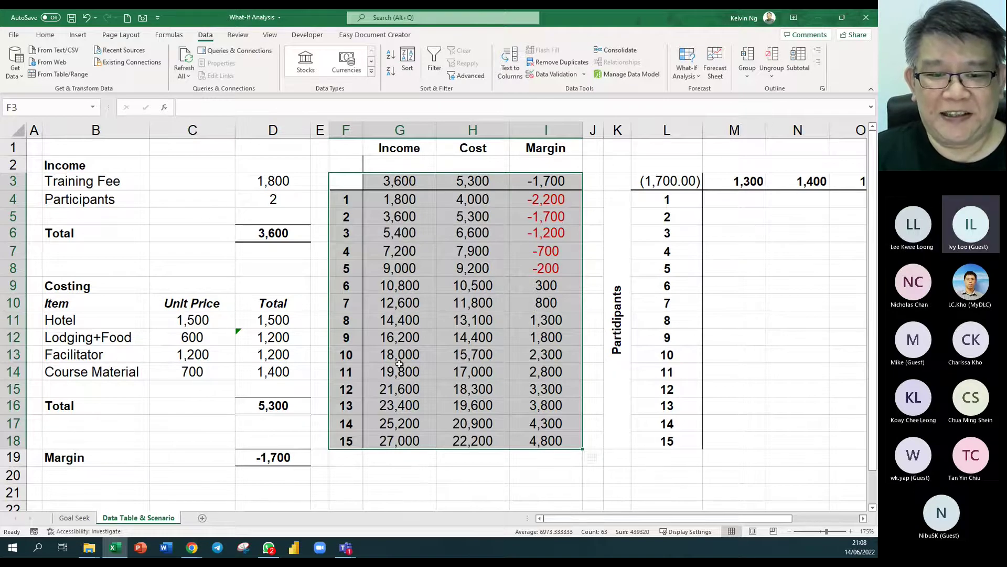
left_click_drag(341, 287, 538, 284)
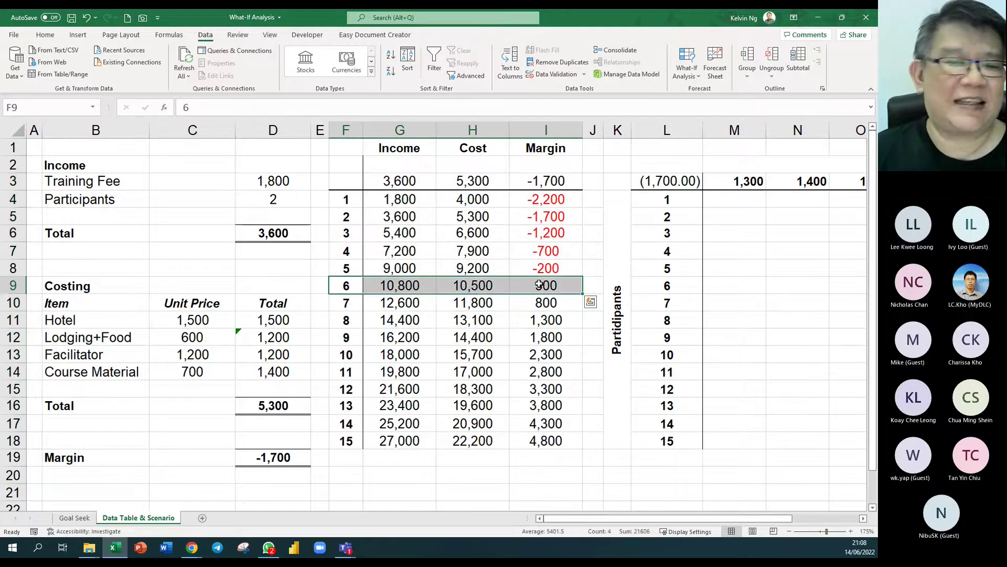
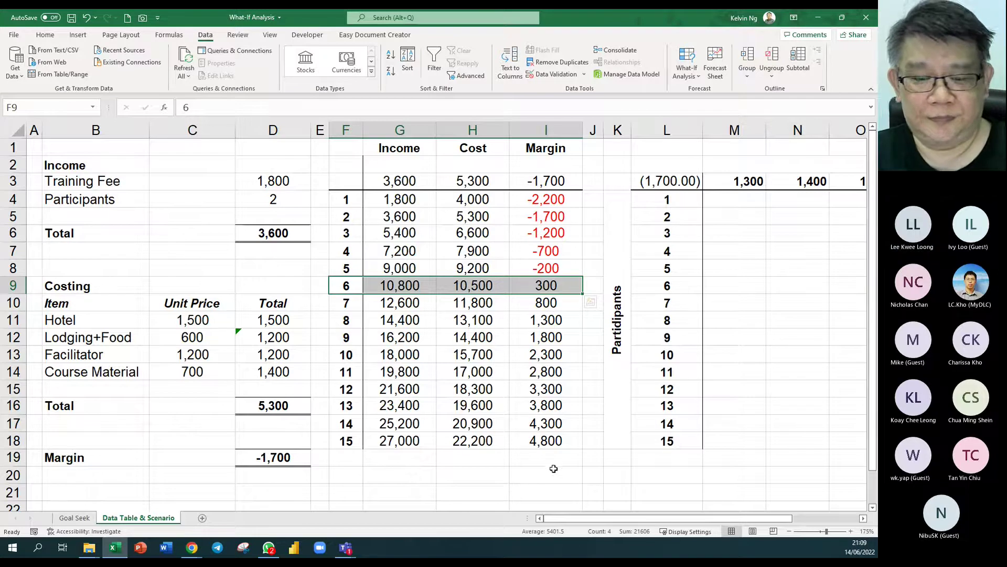
left_click(593, 461)
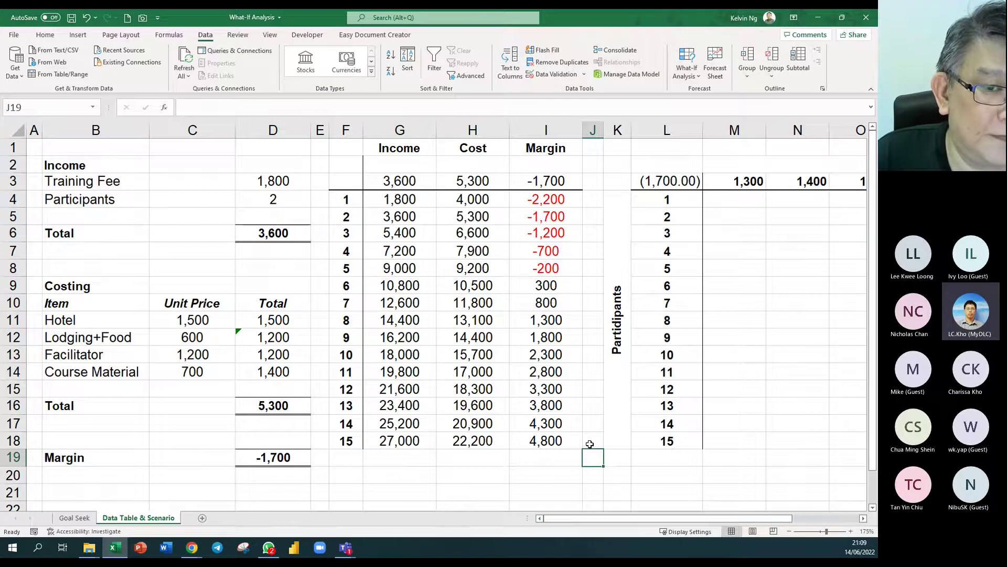
Trace the table's Income formula in G3 back to the income total in D6 and its fee and participant references
left_click(414, 184)
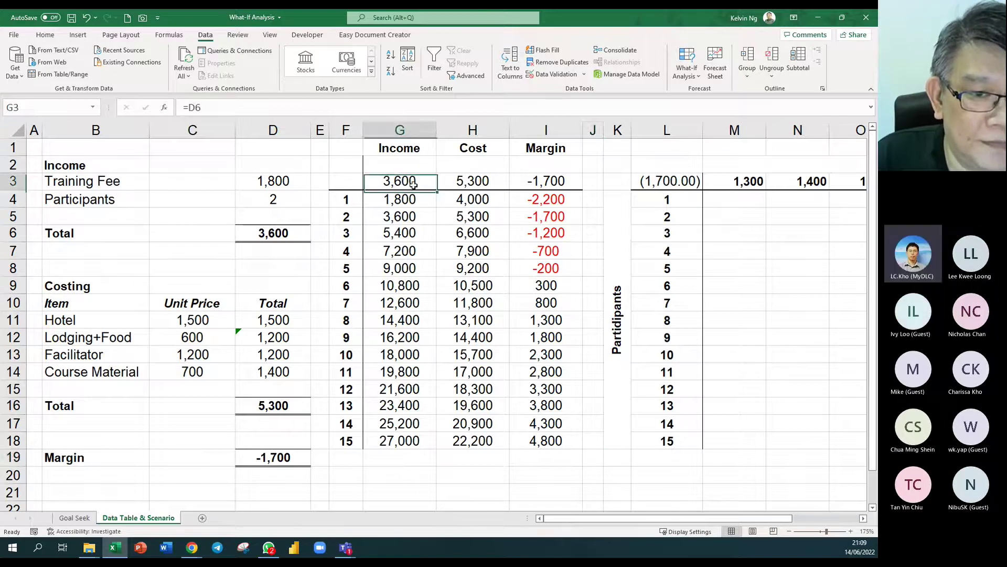
double_click(413, 184)
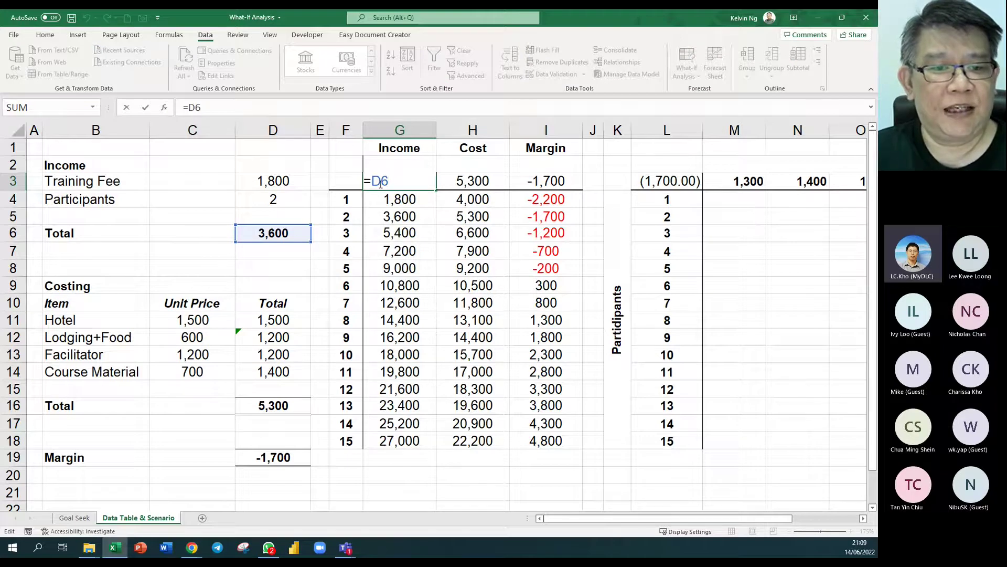
key("Return")
left_click(293, 236)
double_click(293, 235)
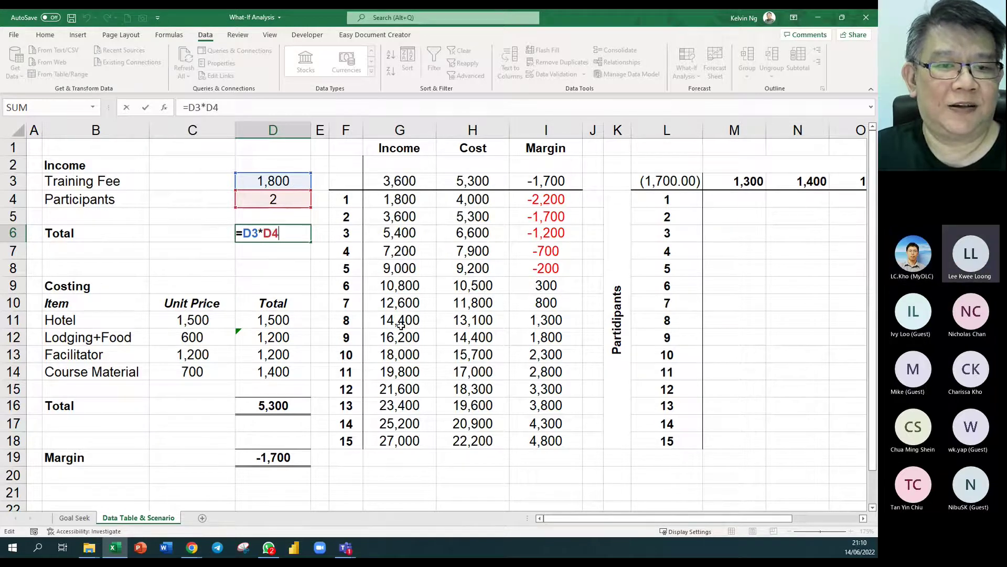
key("ctrl+Return")
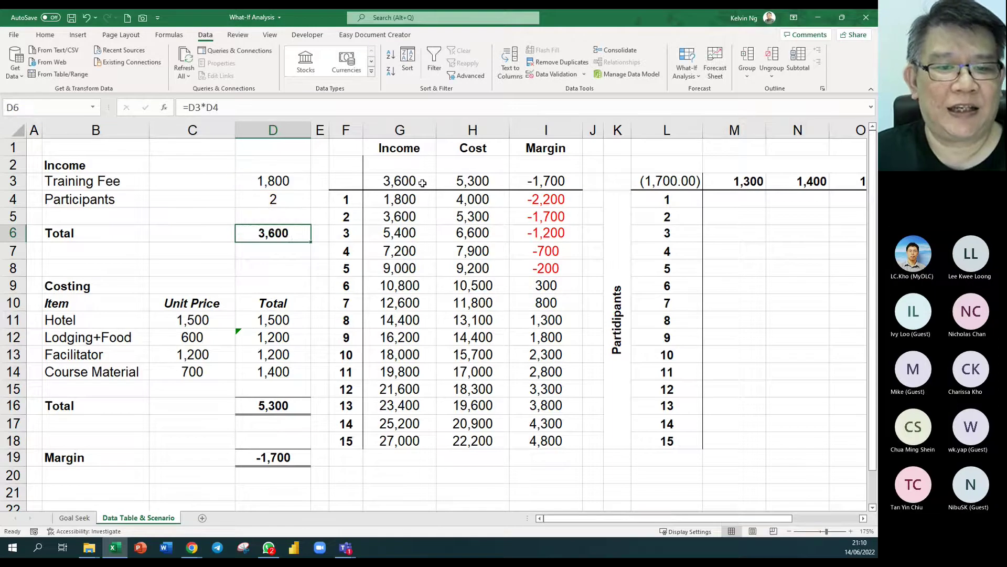
Replace the Income formula in G3 with the direct calculation =D3*D4 and inspect it
left_click(422, 183)
type("=")
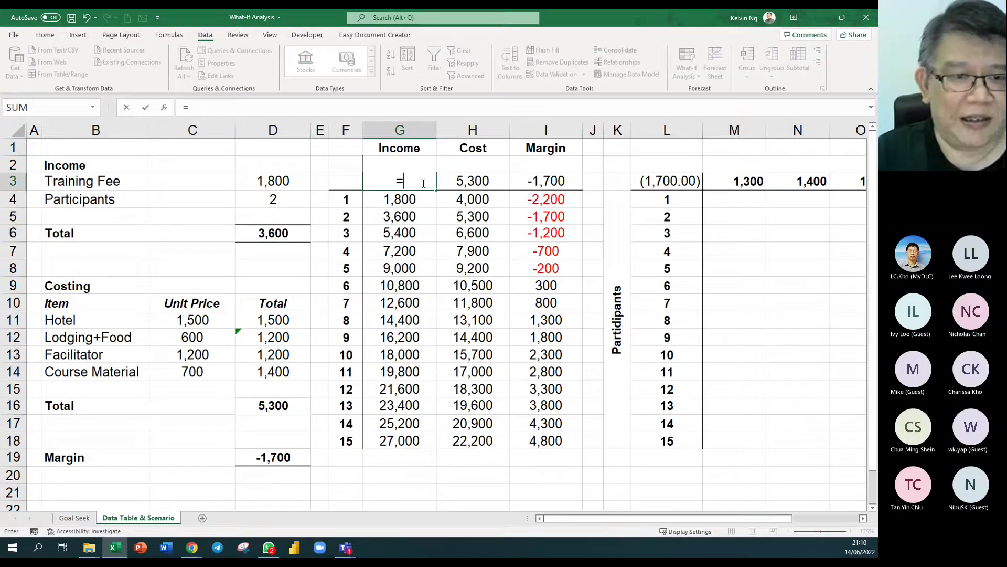
left_click(290, 182)
type("*")
left_click(294, 200)
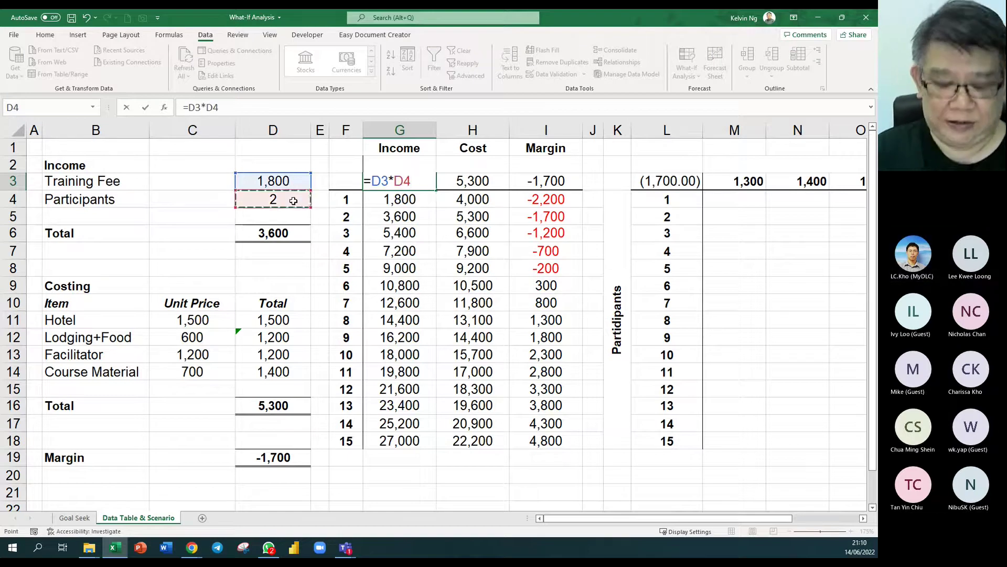
key("Return")
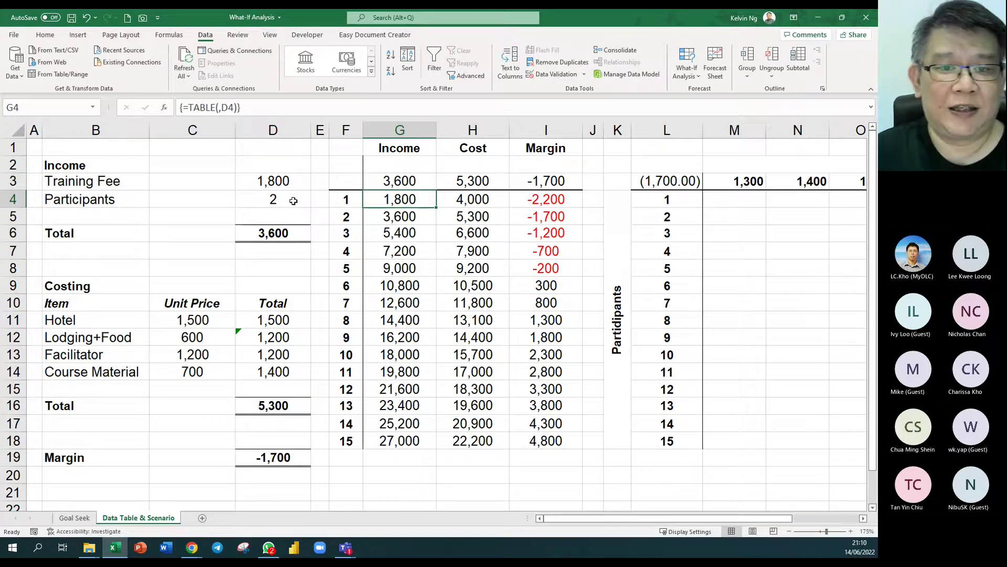
left_click(421, 182)
double_click(422, 182)
key("Escape")
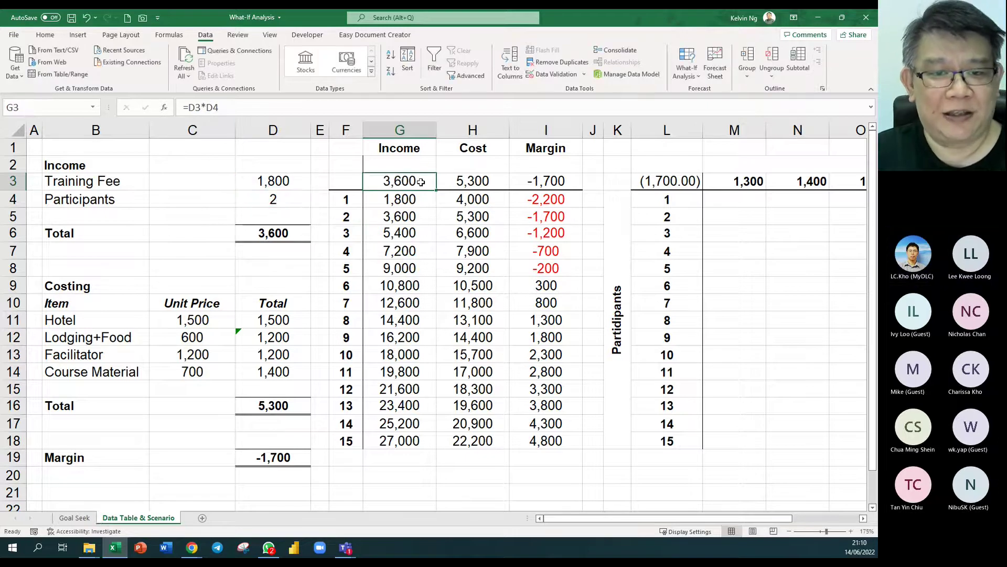
Link the Income formula cell G3 back to the income total with =D6
type("=")
left_click(295, 234)
key("Escape")
Examine the formulas behind the income total in D6 and costing total in D16, and the Cost and Margin links in H3 and I3
left_click(295, 234)
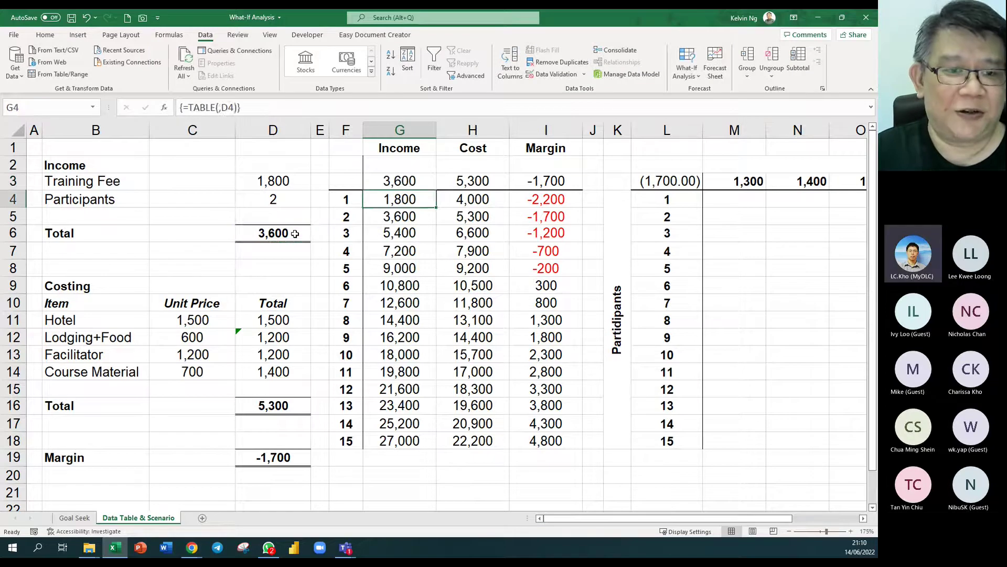
double_click(291, 234)
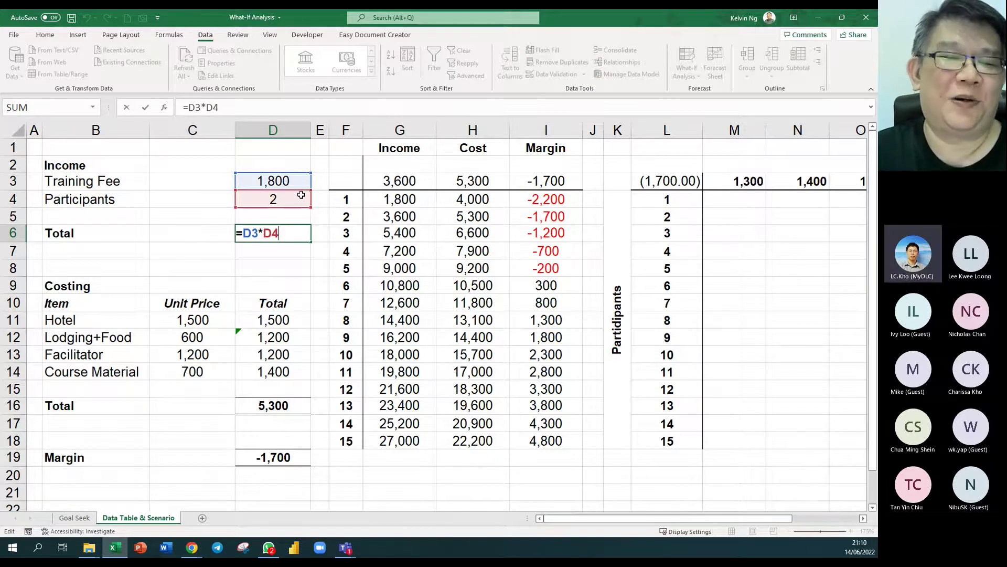
left_click(282, 407)
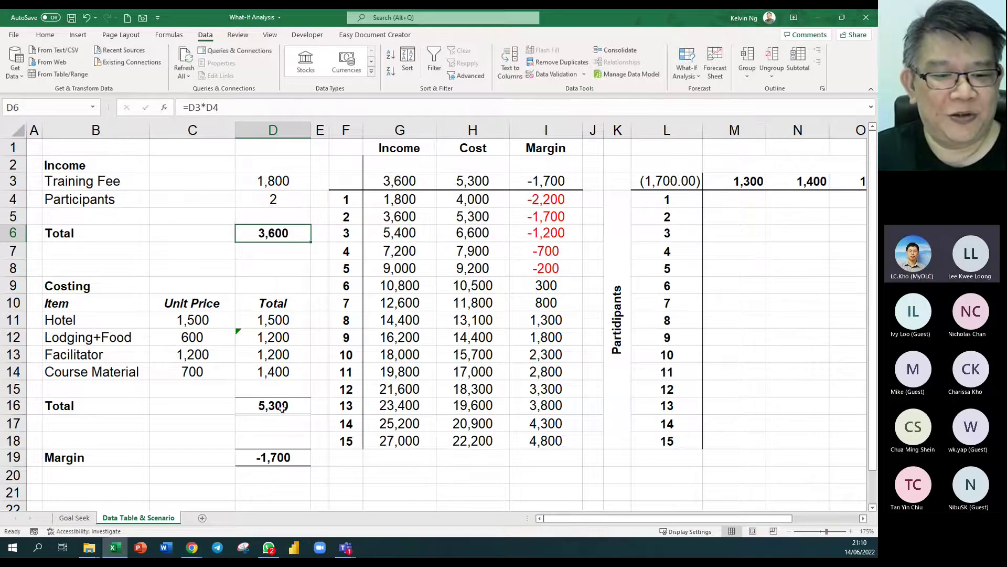
double_click(282, 407)
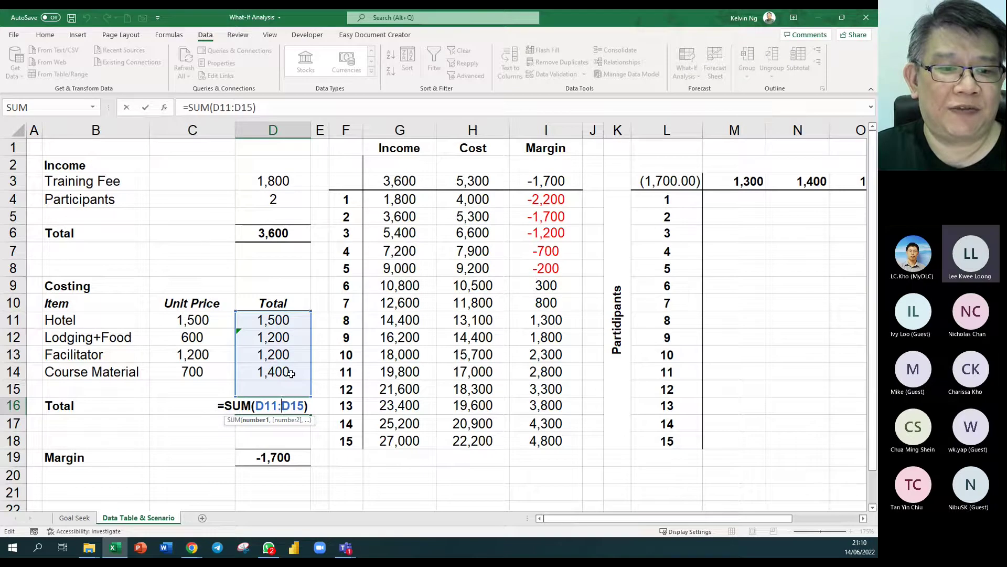
key("Escape")
double_click(483, 179)
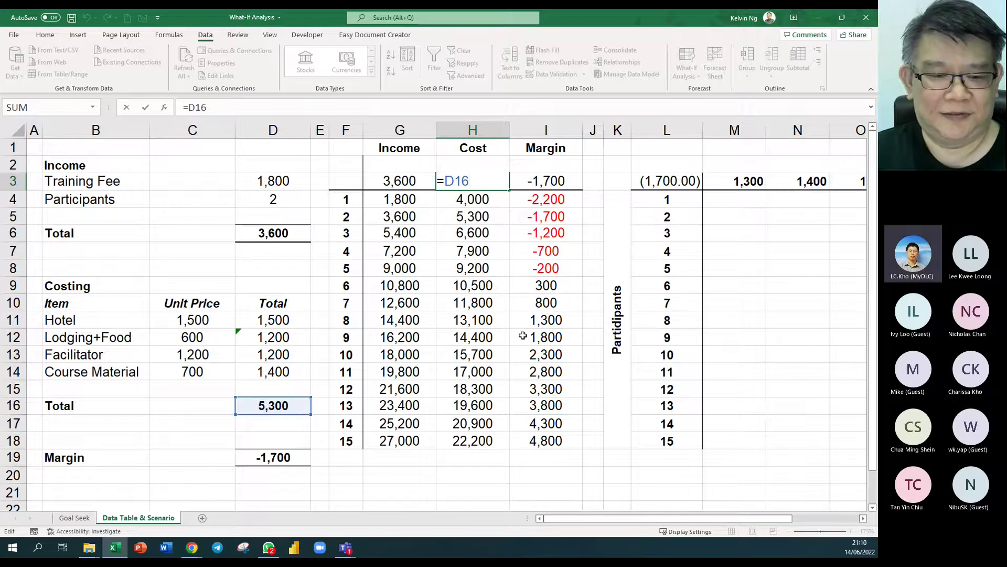
key("ctrl+Return")
left_click(548, 182)
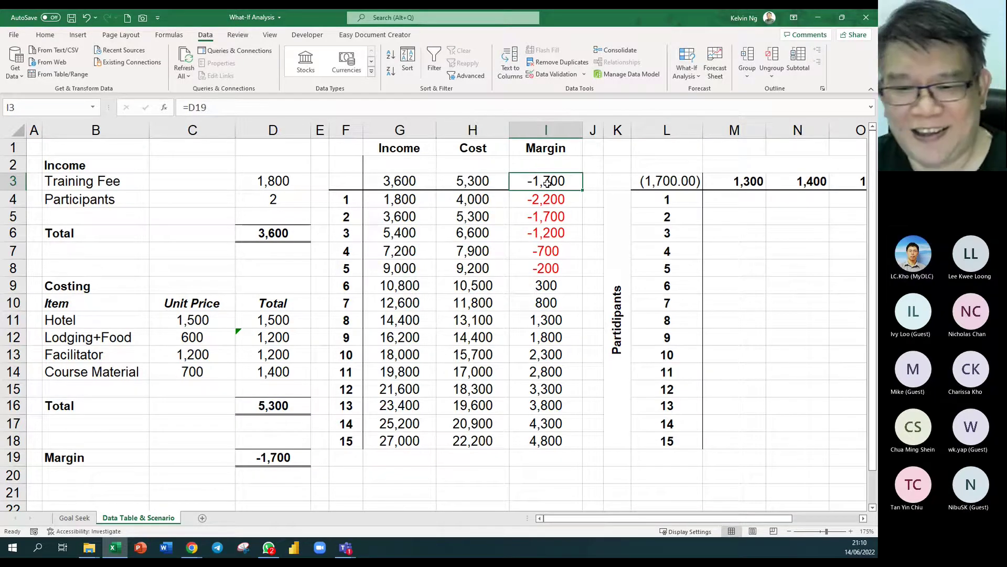
Review the data table results in G4:I18, focusing on the margin for six participants
left_click_drag(419, 202, 559, 441)
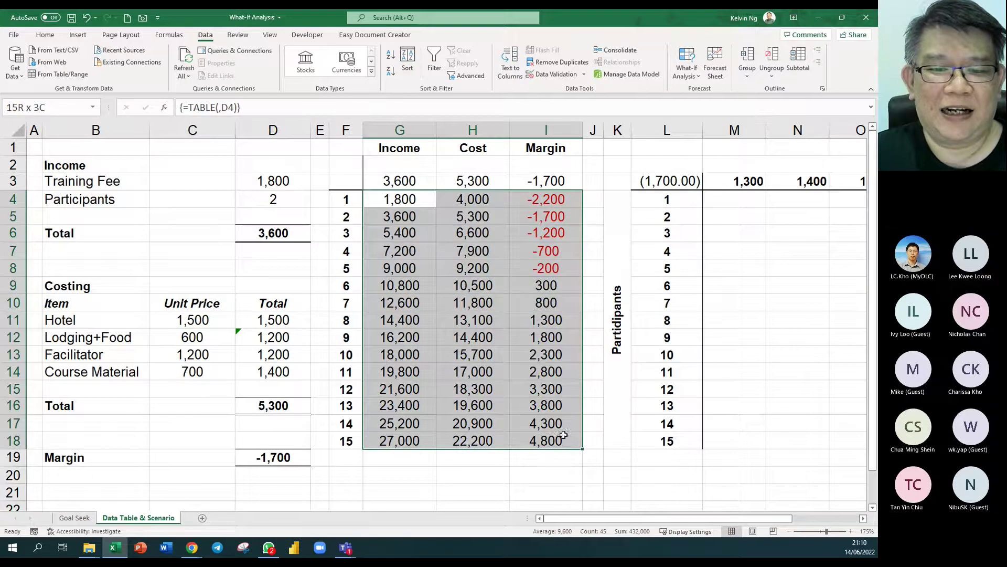
left_click(355, 285)
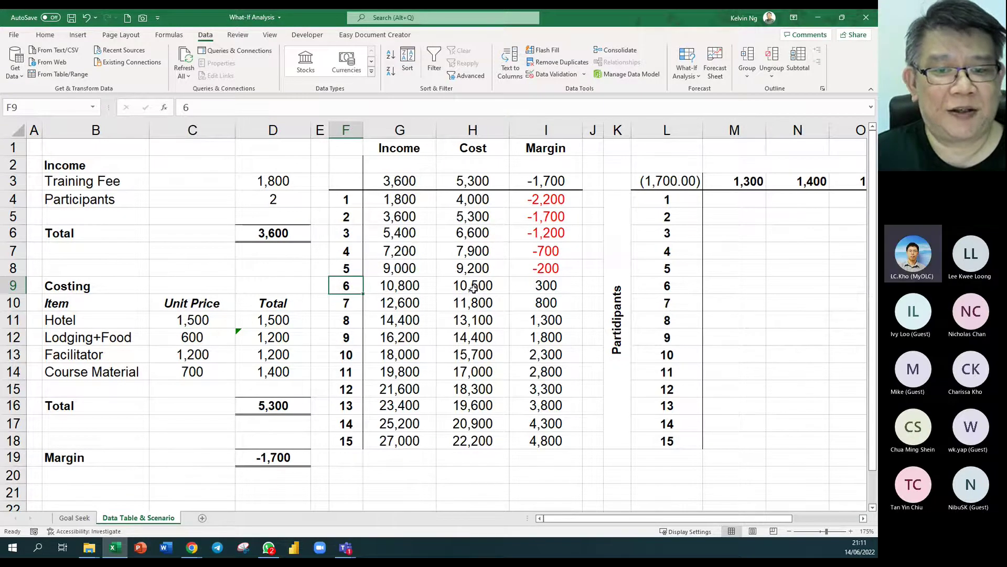
left_click(549, 288)
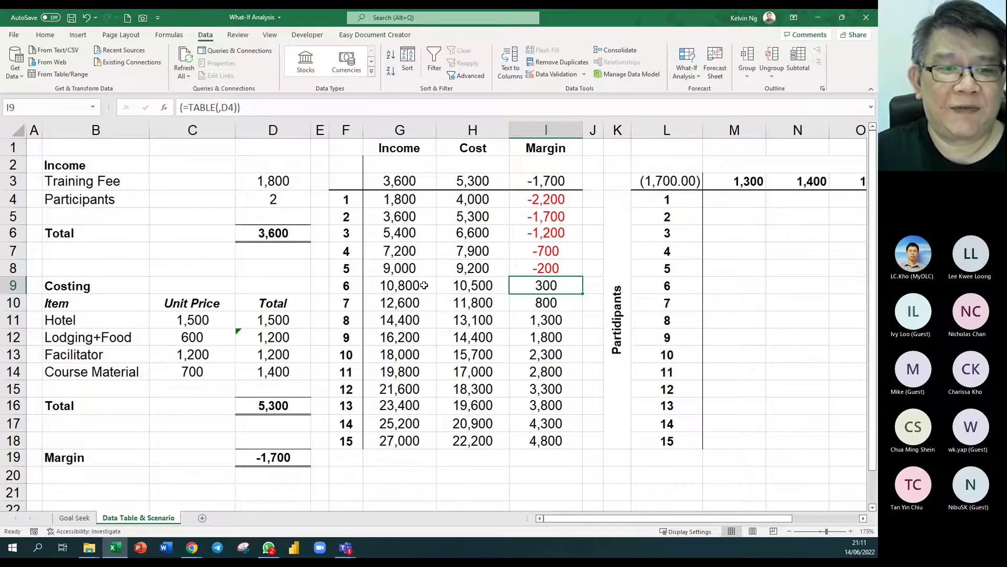
Set the number of participants in D4 to 6 to test its effect on the margin, and set it back to 2
left_click(277, 200)
type("6")
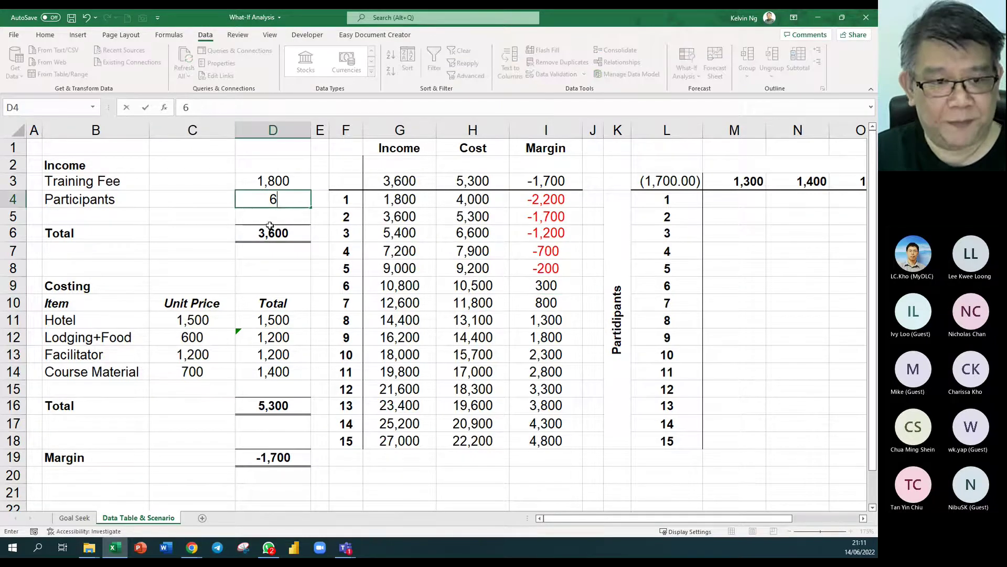
key("Return")
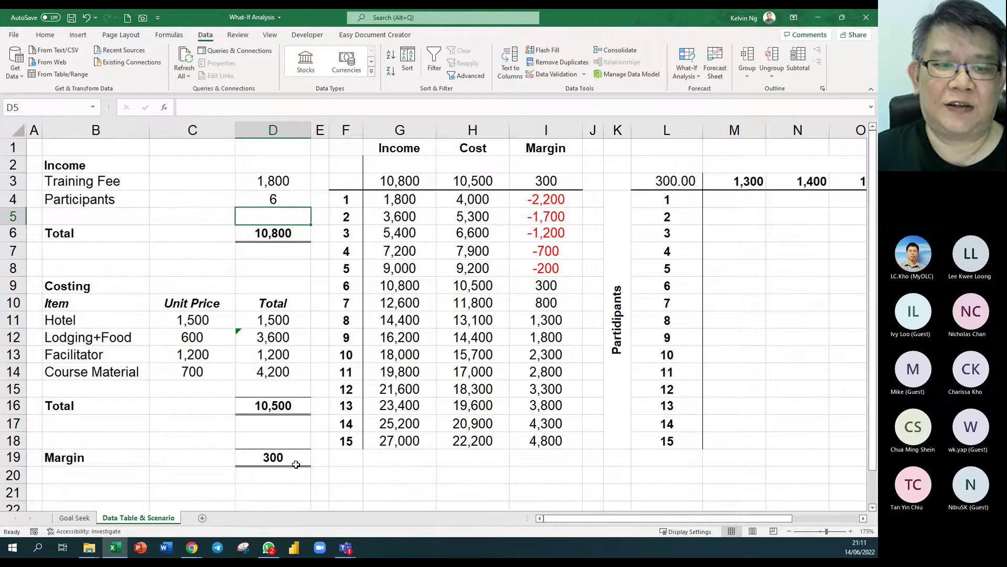
left_click(290, 200)
type("2")
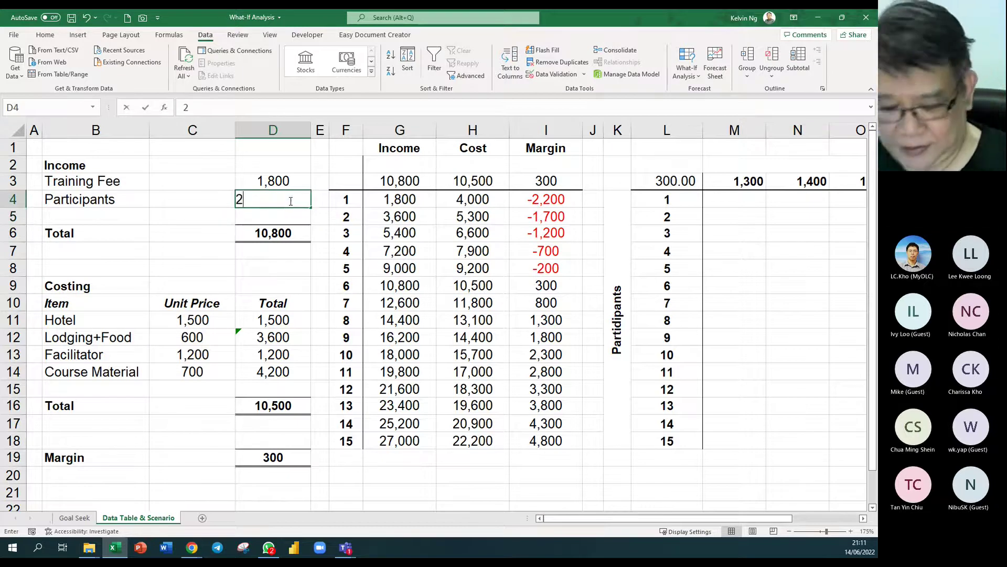
key("Return")
Examine the income and costing model in B2:D19 and the participant counts in F4:F18
left_click(54, 157)
left_click_drag(54, 157, 293, 457)
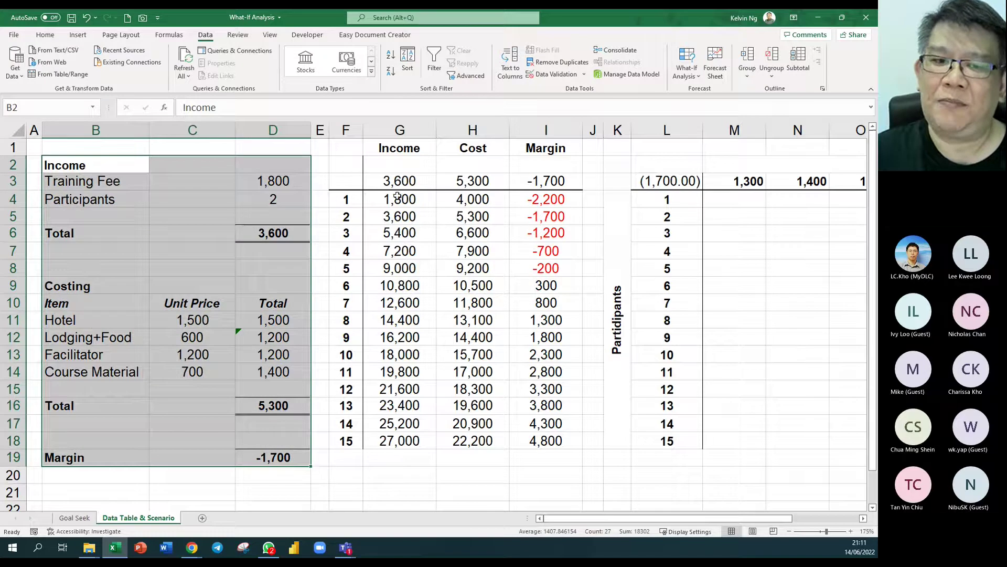
left_click(536, 310)
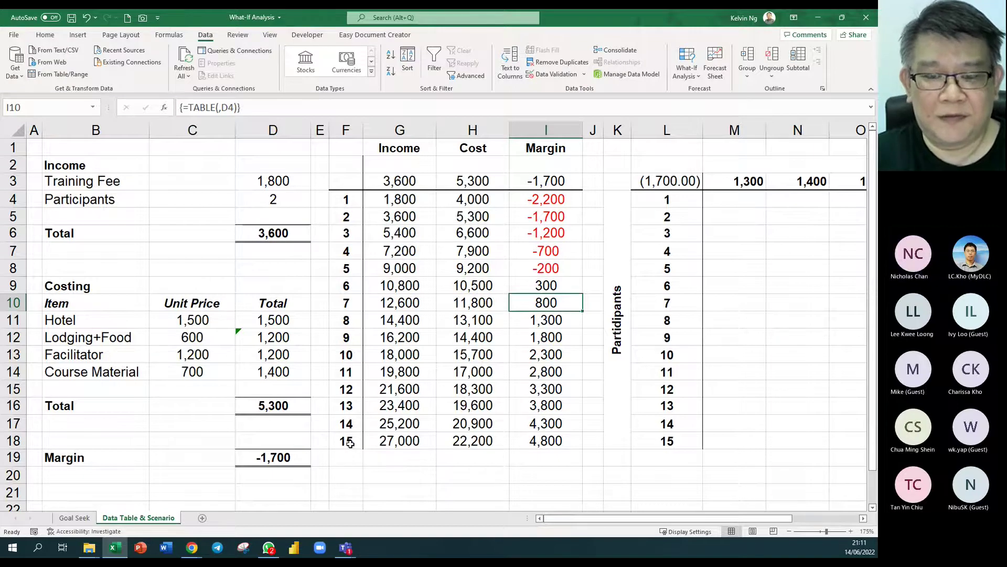
scroll(367, 438, "down", 2)
scroll(366, 438, "up", 1)
scroll(367, 438, "up", 1)
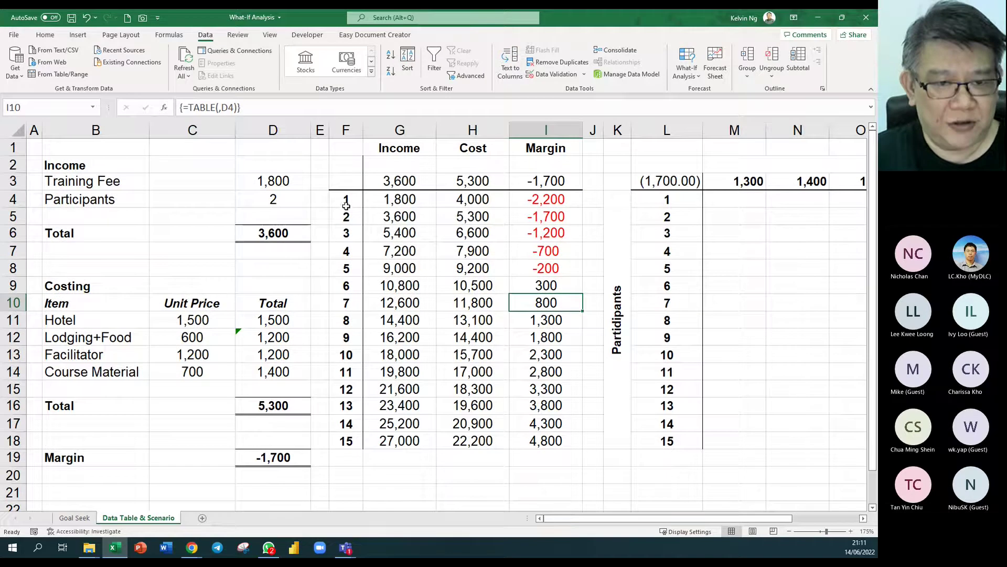
left_click_drag(345, 202, 339, 436)
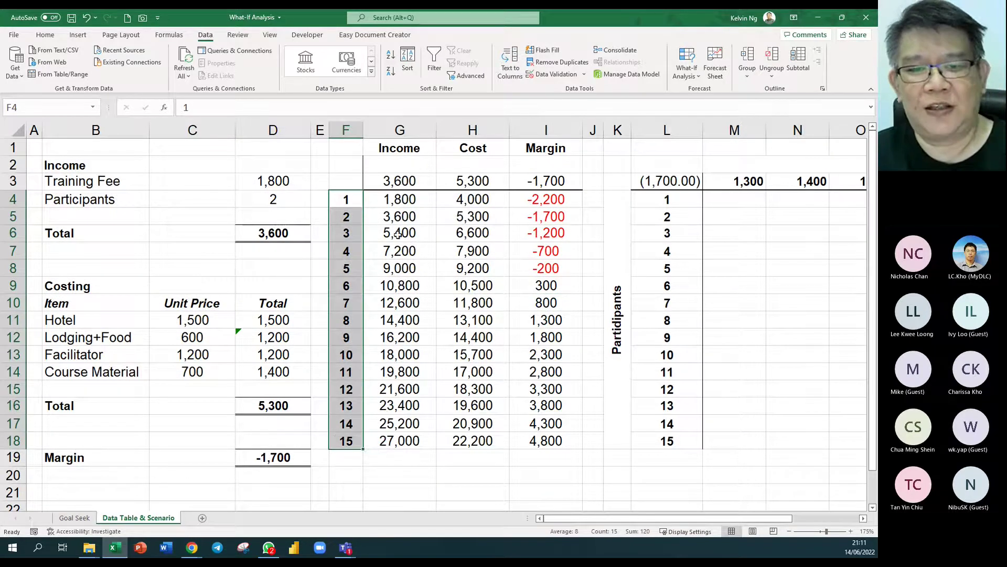
Replace the participant counts in F4:F18 with a series starting 10, 20 and filled down to 150
left_click(357, 200)
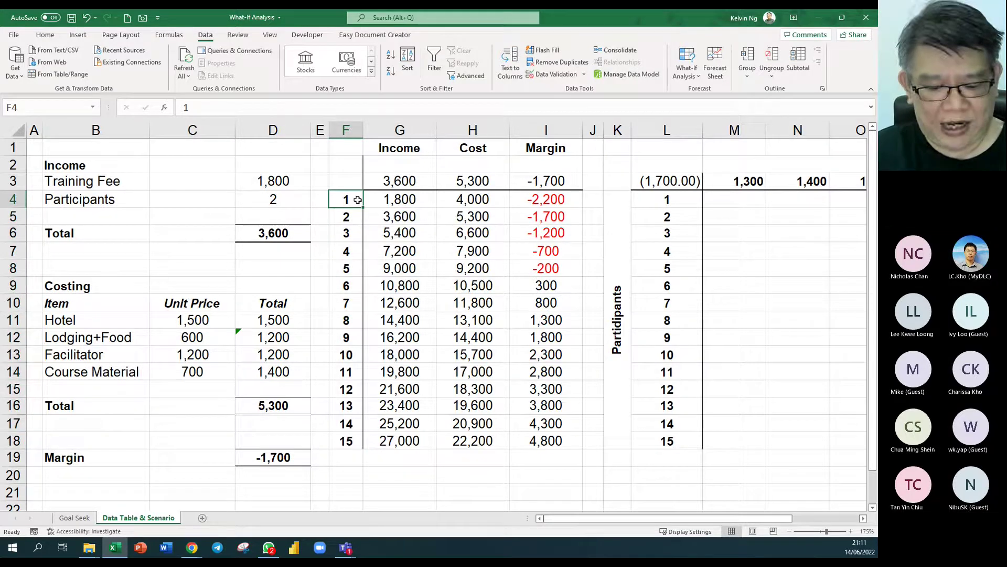
type("10")
key("Return")
type("20")
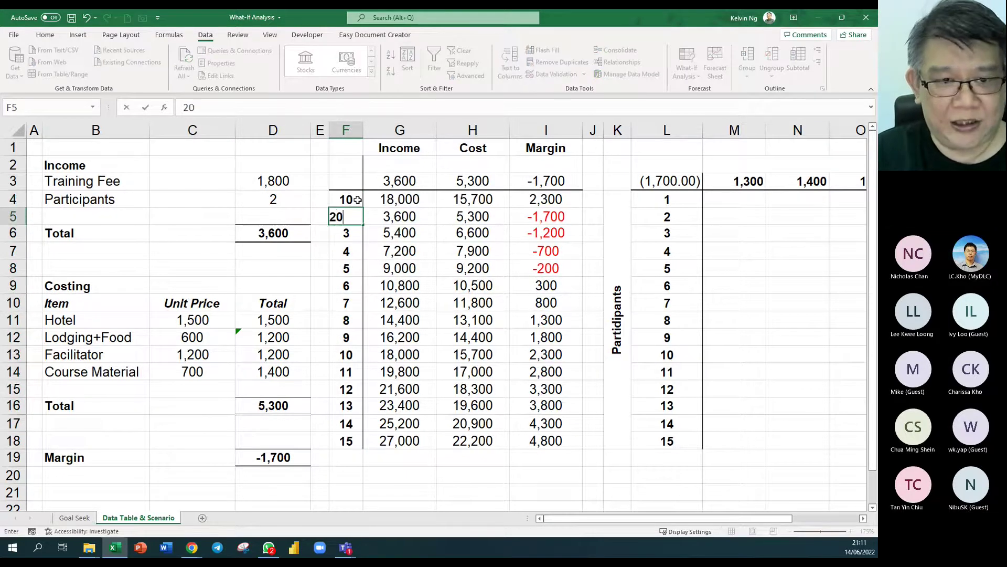
key("Return")
left_click_drag(357, 200, 367, 448)
left_click(461, 435)
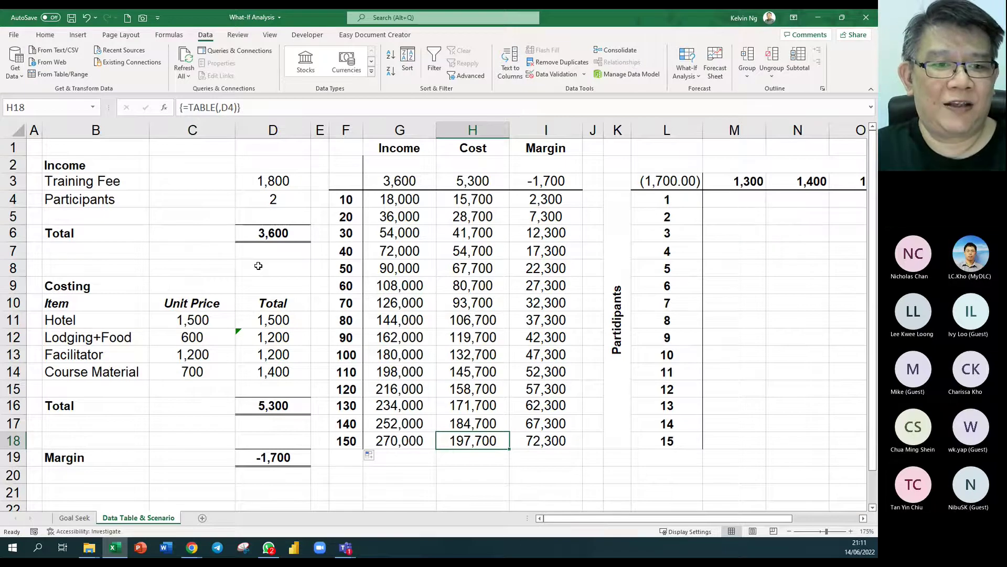
left_click(352, 438)
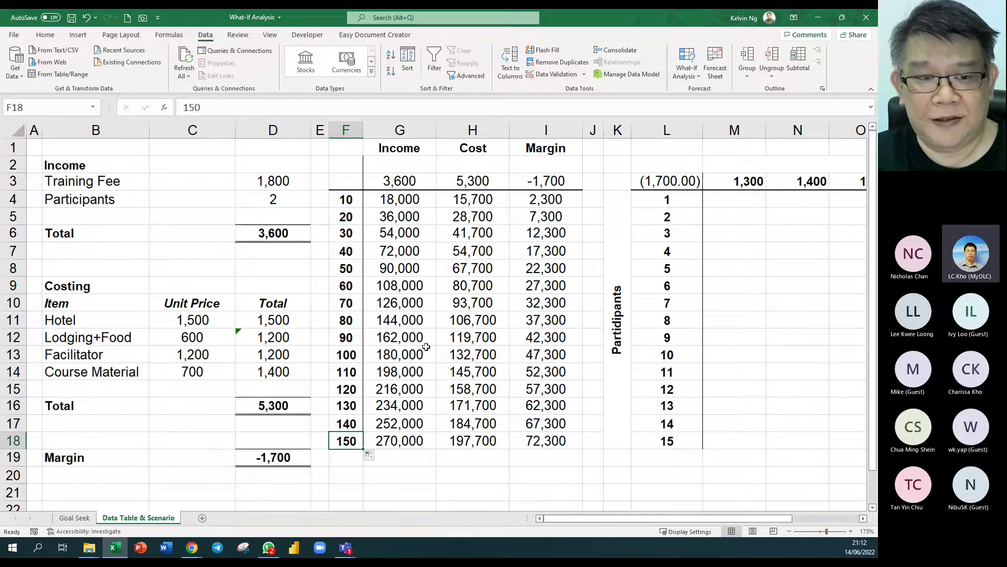
Restore the participant counts in F4:F18 to a series starting 1, 2 and filled down to 15
left_click(349, 201)
type("1")
key("Return")
type("2")
key("Return")
left_click_drag(349, 201, 361, 447)
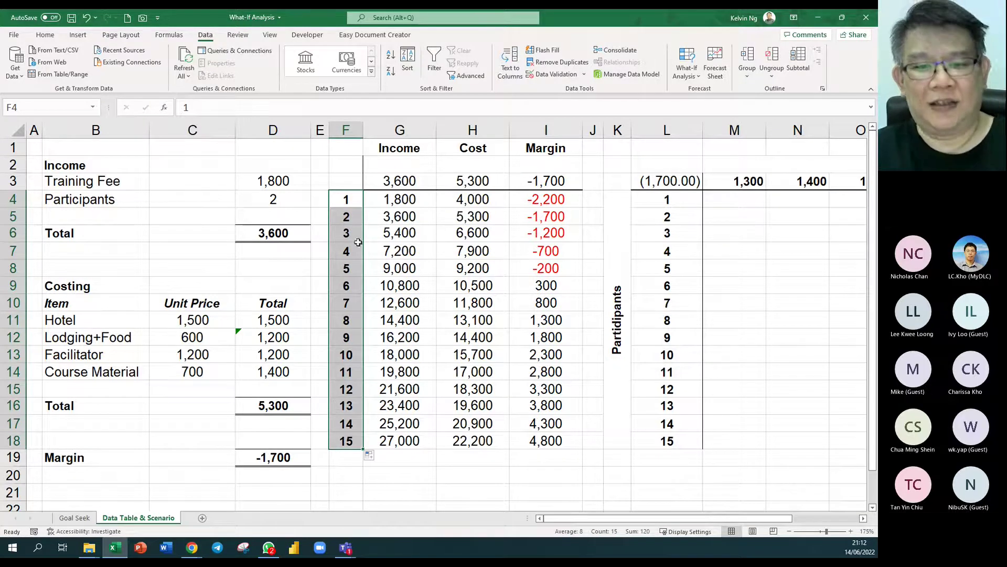
left_click(494, 380)
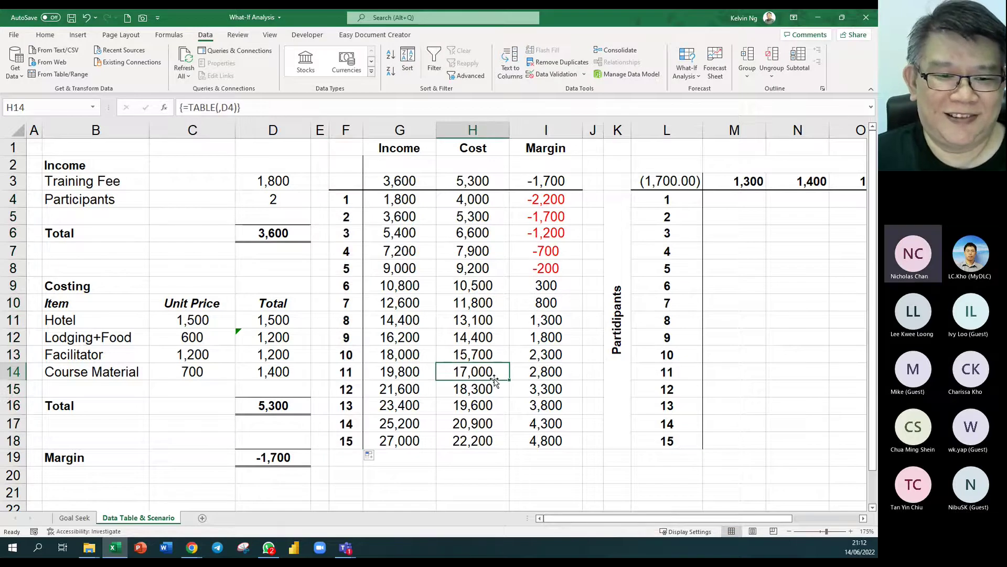
Examine the data table rows for 6 and 10 participants and the linked formula cells G3:I3
scroll(494, 380, "down", 1)
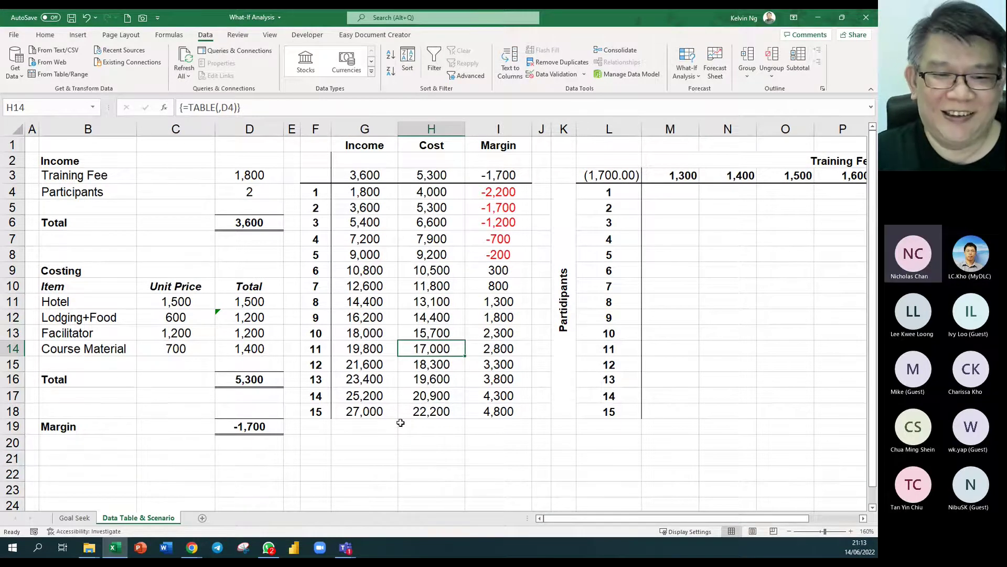
left_click(535, 454)
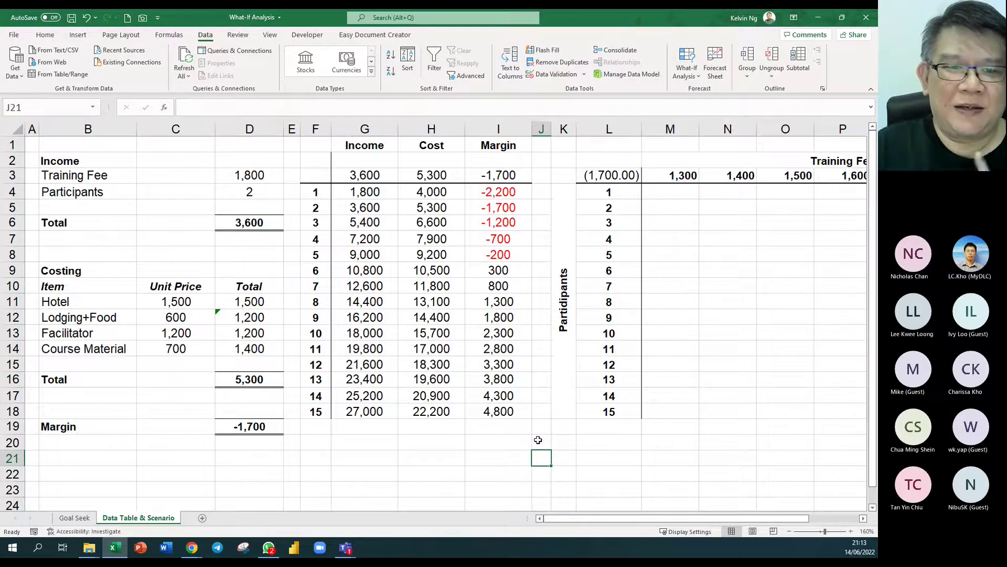
left_click_drag(318, 273, 494, 277)
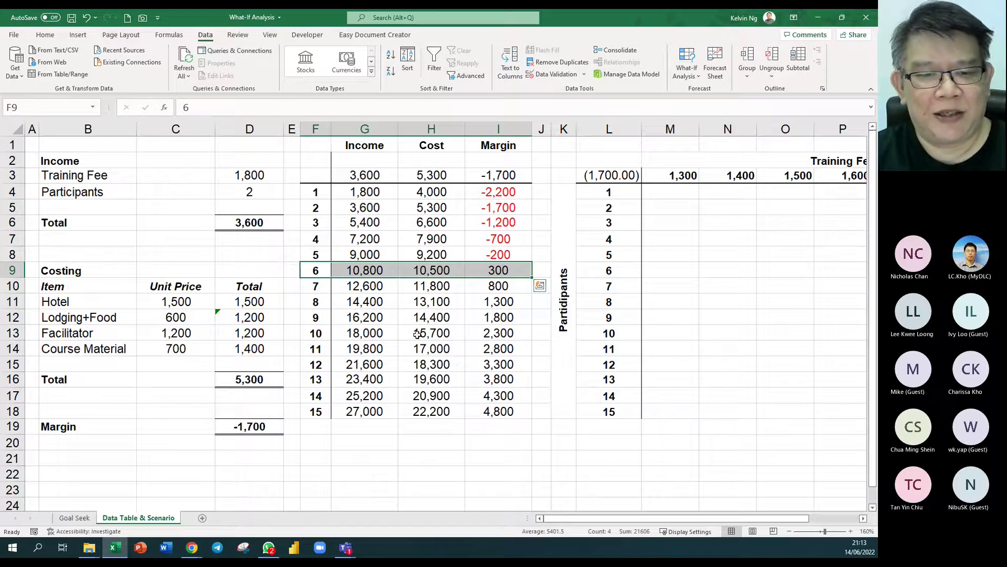
left_click_drag(321, 333, 488, 340)
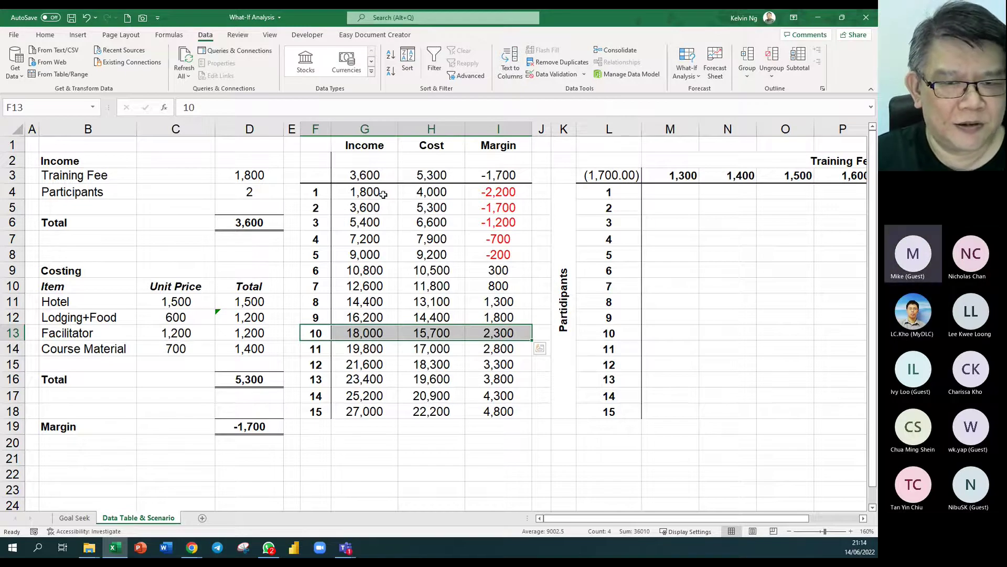
left_click_drag(378, 176, 498, 176)
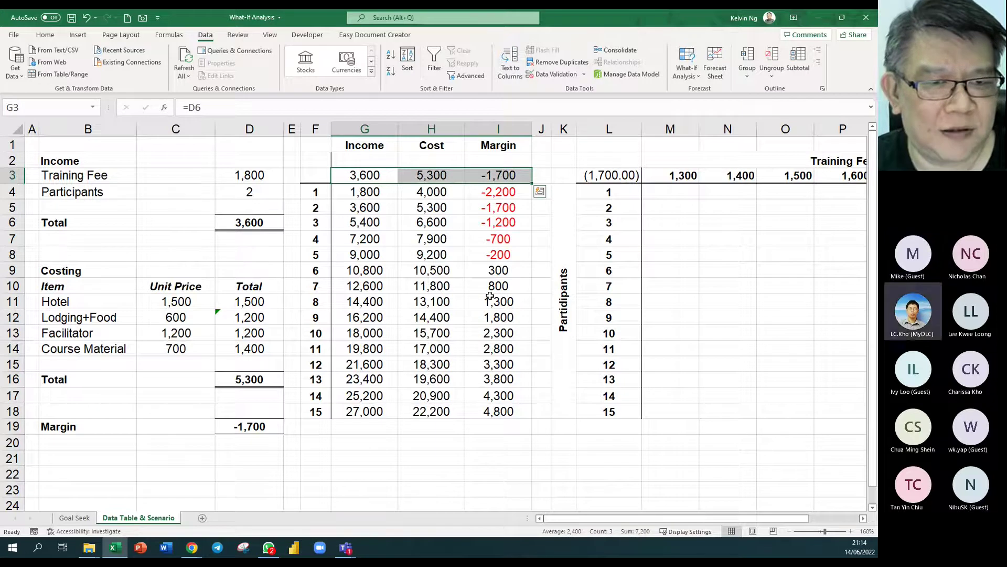
Clear the data table results under Income, Cost and Margin, keeping the linked formulas in row 3
left_click_drag(390, 192, 497, 414)
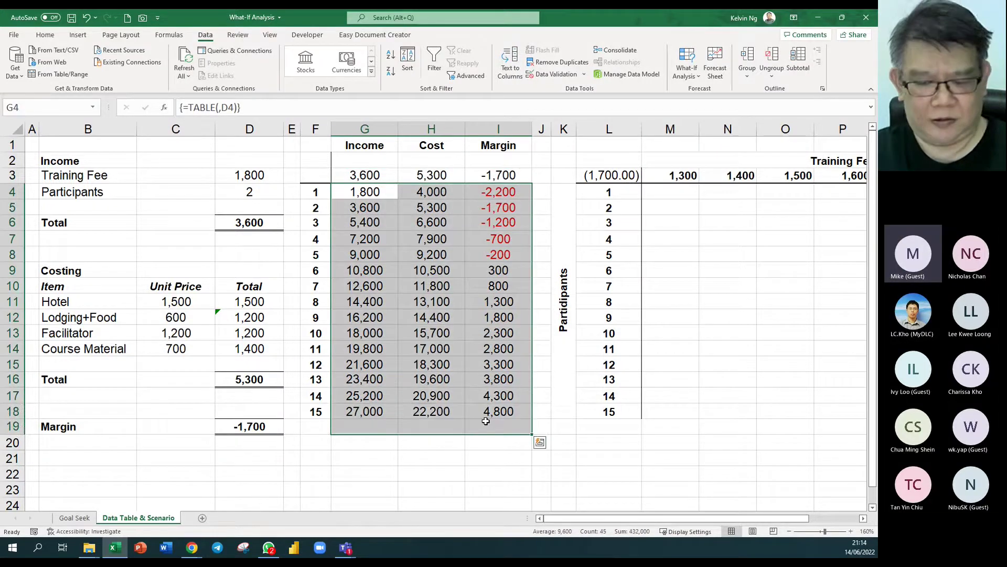
key("Delete")
left_click(482, 327)
Create a one-variable data table over F3:I18 with the participants cell D4 as the column input cell
left_click_drag(321, 177, 517, 406)
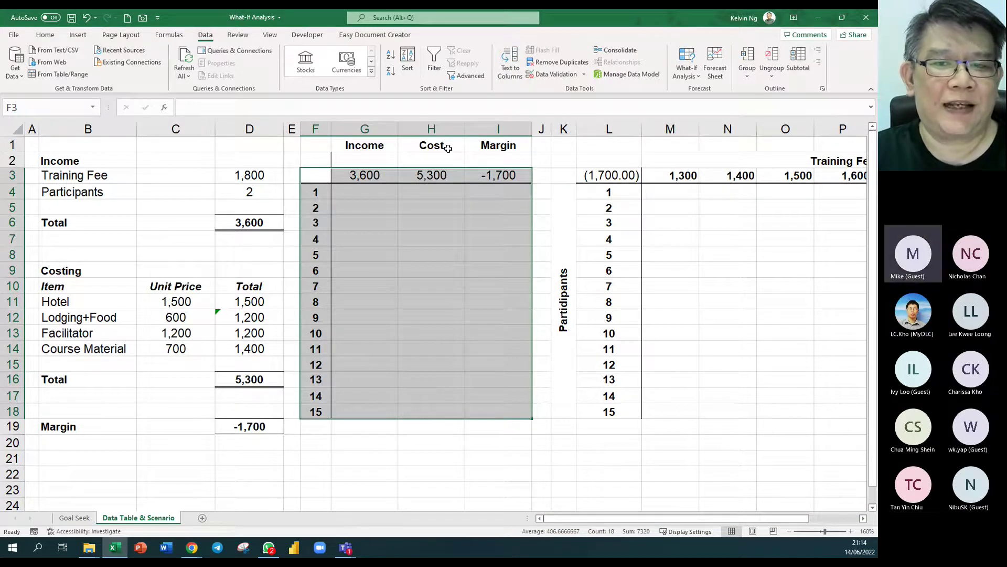
left_click(688, 70)
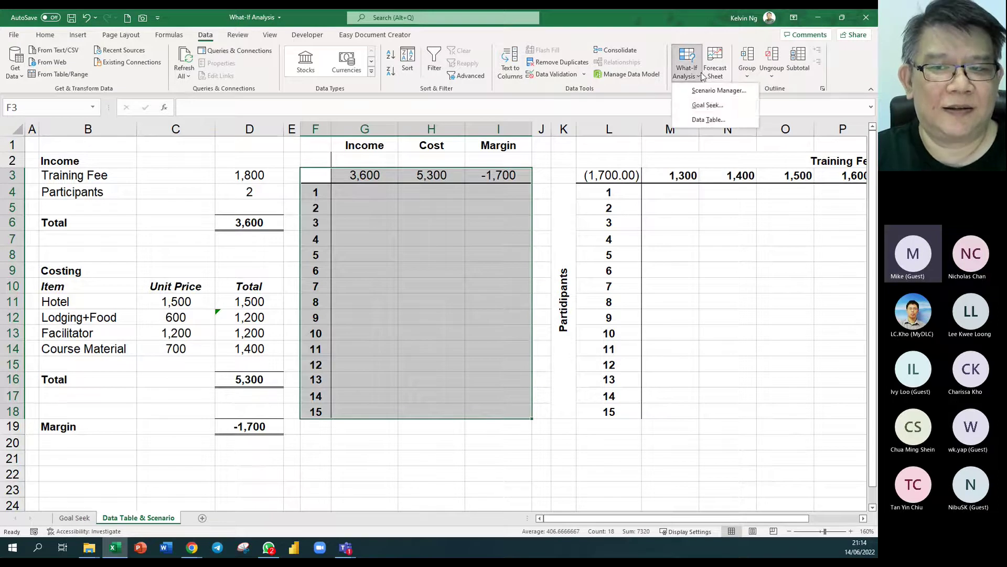
left_click(708, 120)
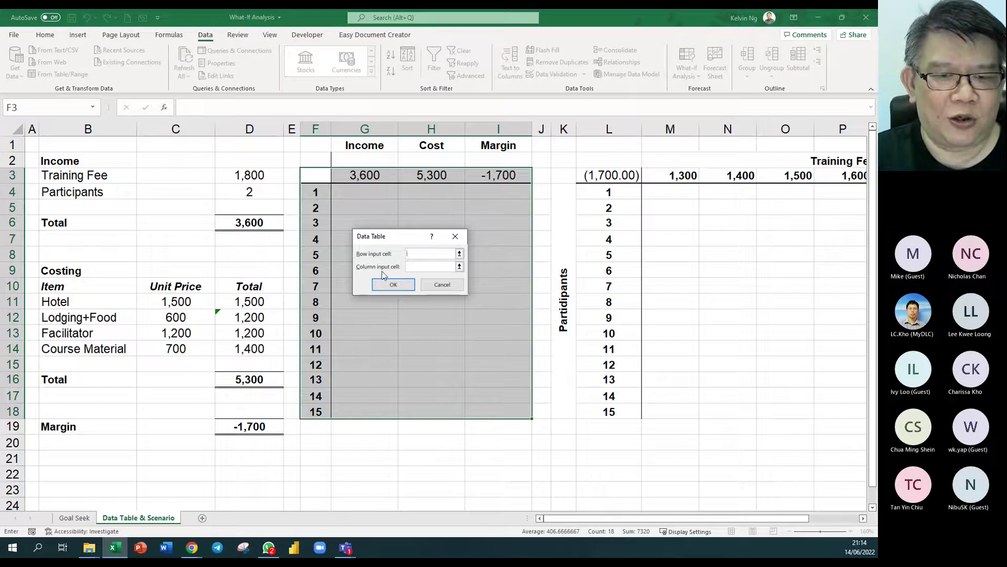
left_click(419, 269)
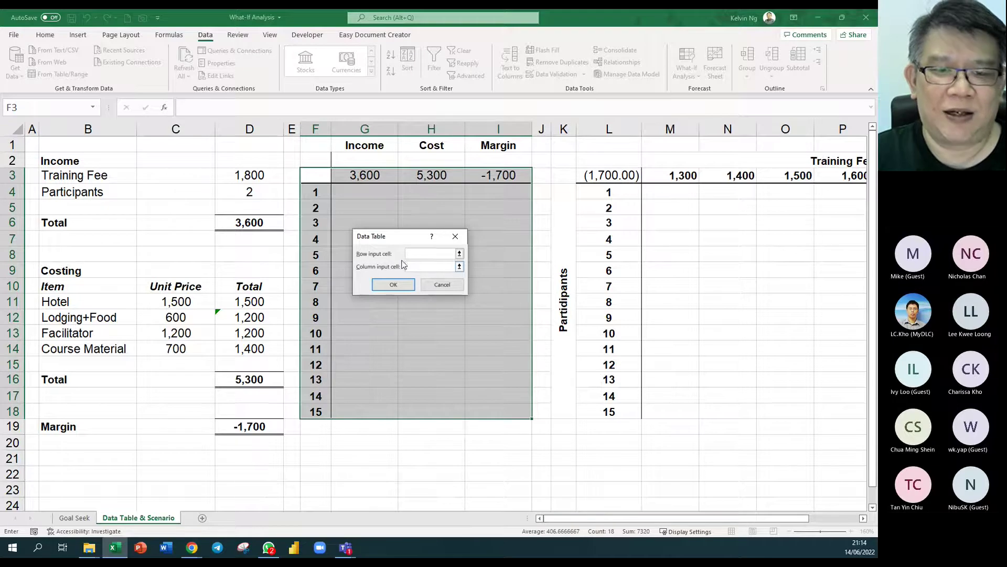
left_click(249, 191)
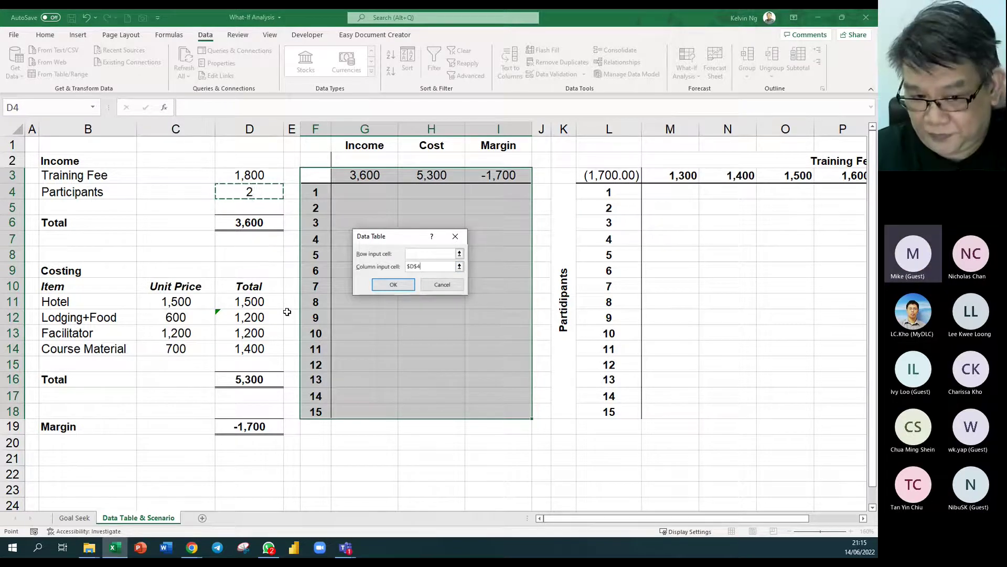
left_click(393, 284)
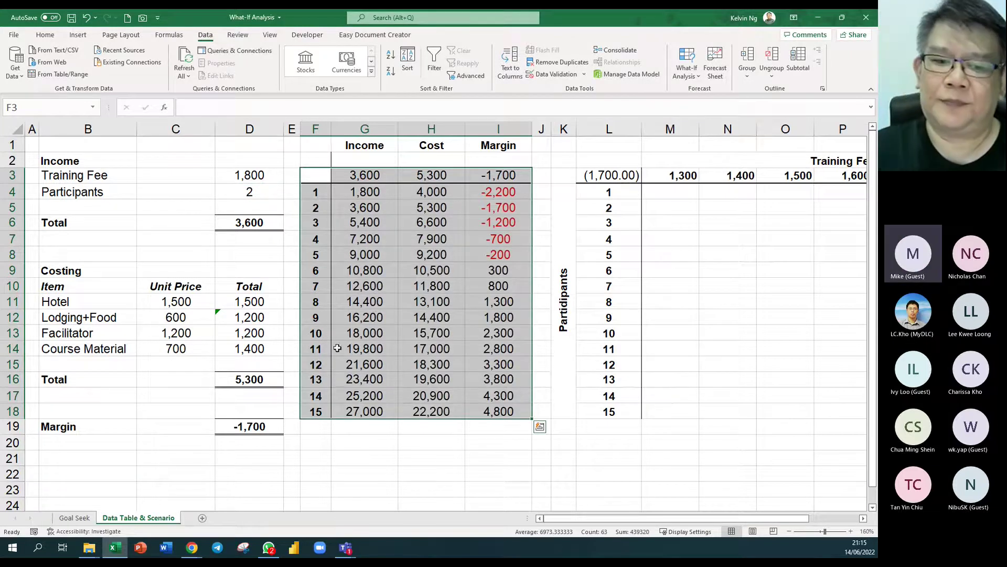
left_click_drag(317, 334, 498, 334)
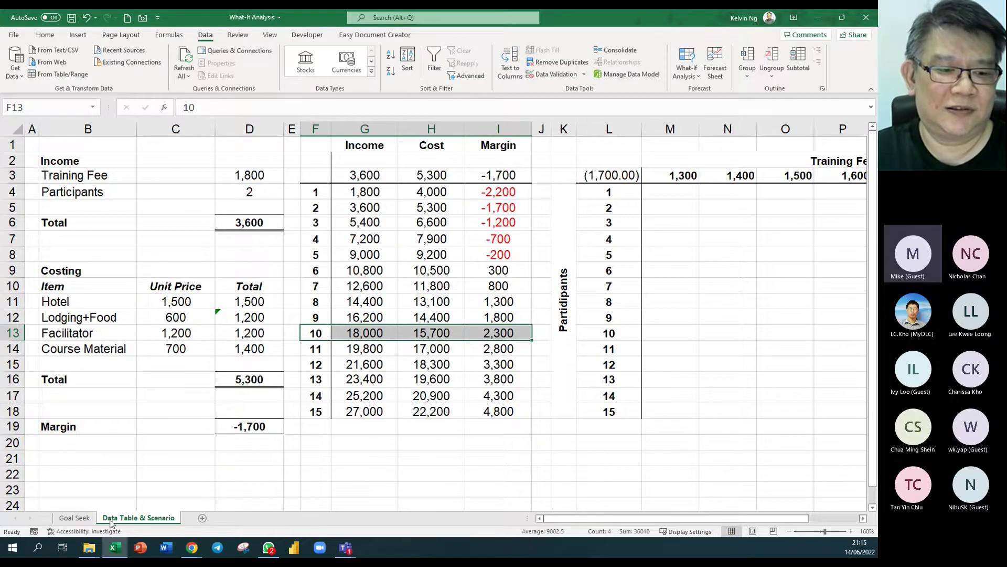
On the Goal Seek sheet, examine the Two Input Data Table's year headings, loan amounts and the formula in corner cell F4
left_click(74, 518)
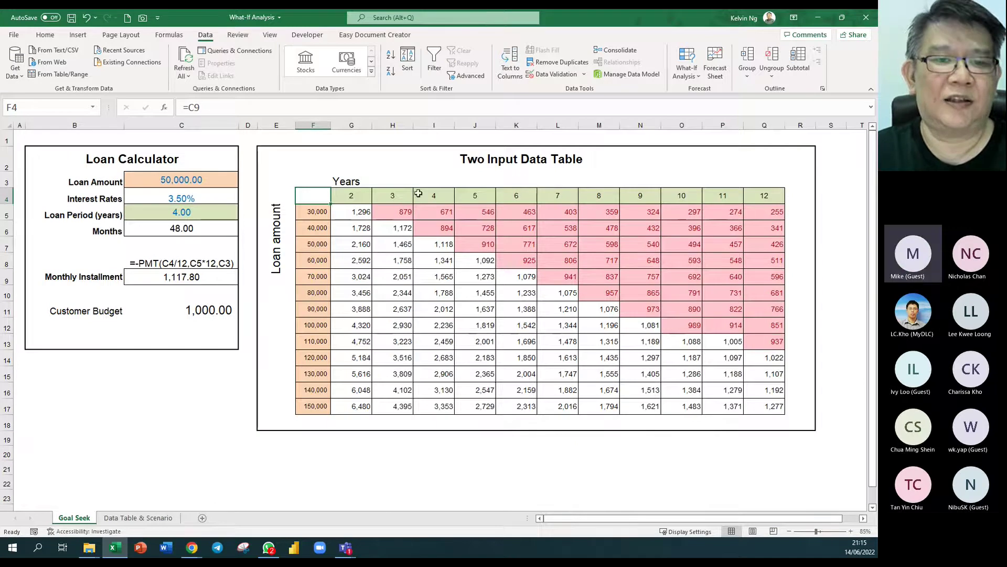
left_click_drag(356, 193, 805, 197)
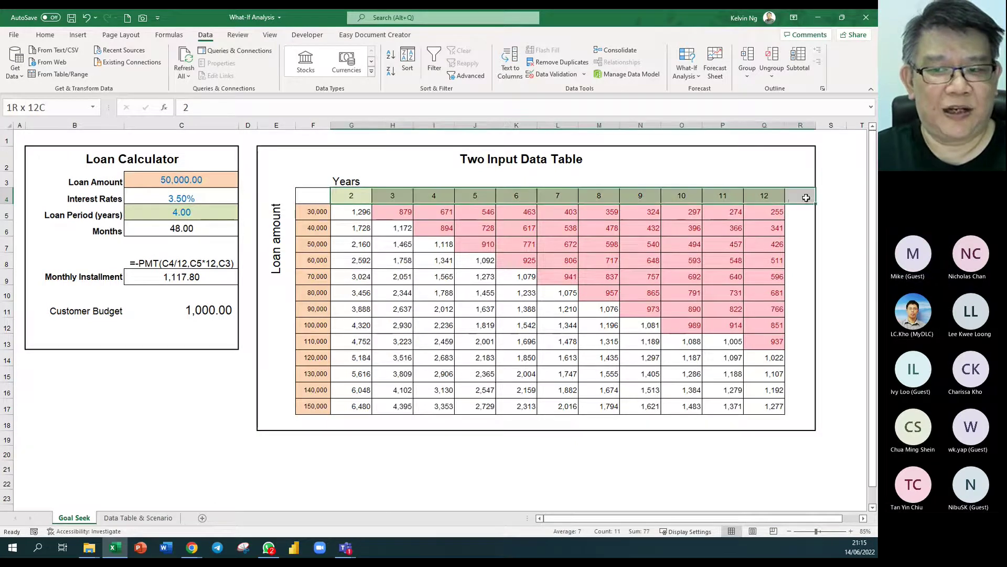
left_click(316, 220)
left_click_drag(315, 220, 317, 409)
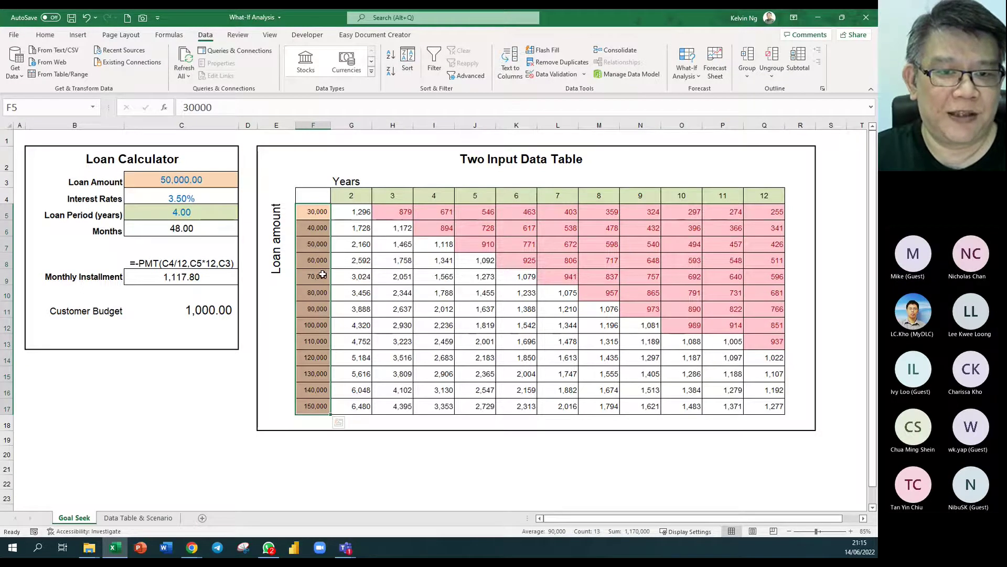
left_click(324, 195)
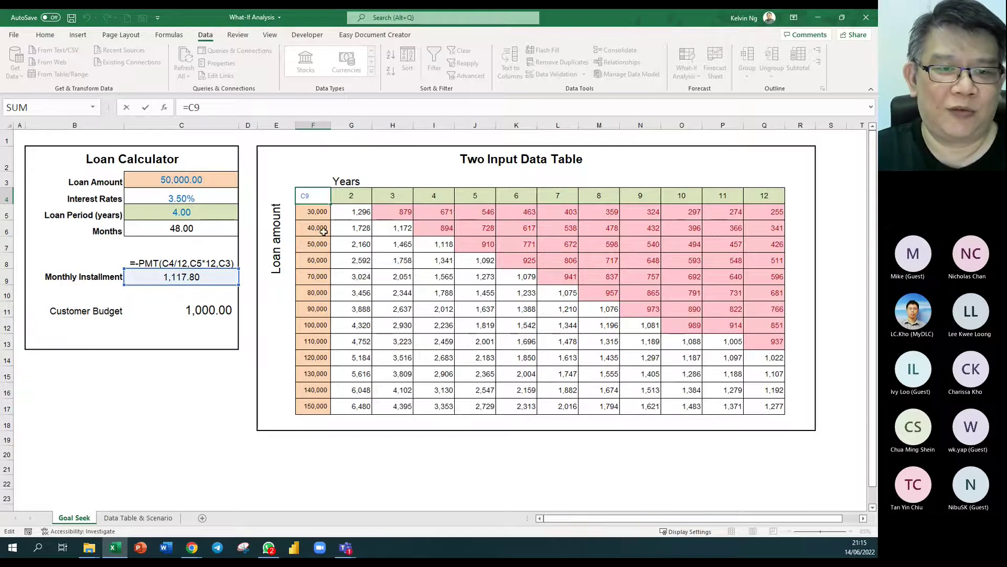
key("Escape")
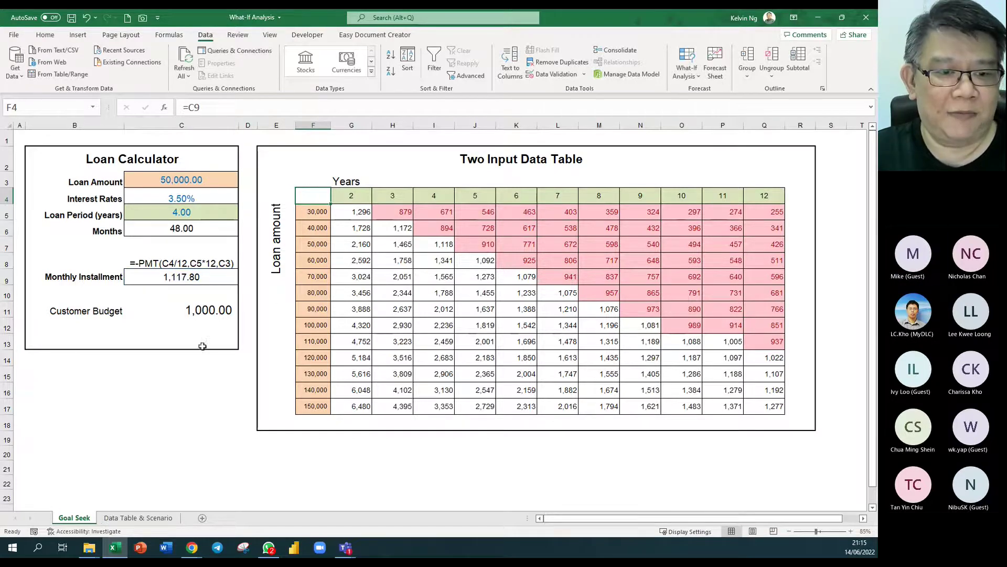
On the Data Table & Scenario sheet, review the linked formulas in G3:I3 and the empty Training Fee by participants grid
left_click(140, 518)
left_click_drag(381, 176, 484, 175)
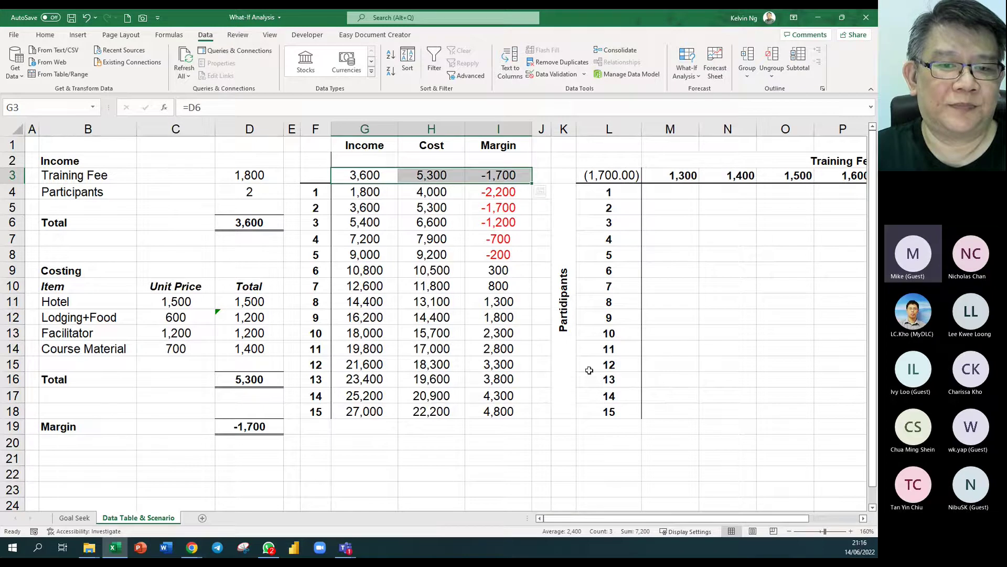
left_click(35, 144)
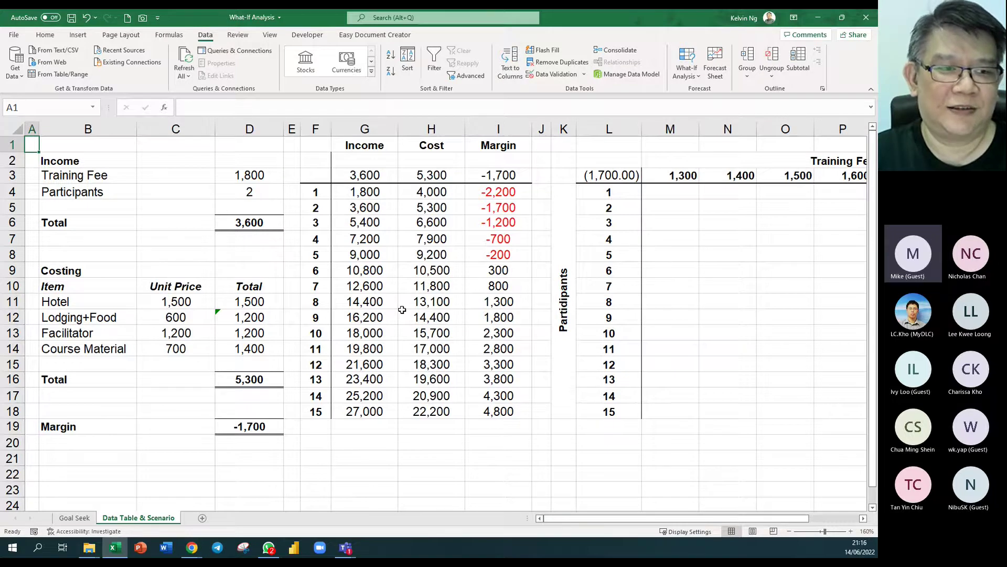
scroll(402, 310, "down", 1)
scroll(402, 309, "down", 1)
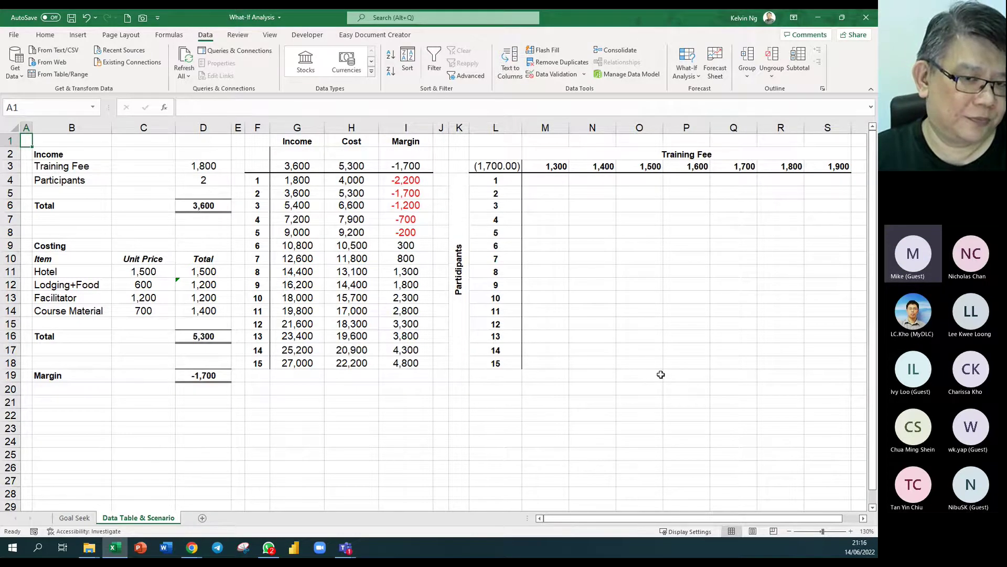
On the Goal Seek sheet, review the PMT formula in the Monthly Installment cell C9 of the Loan Calculator
left_click(74, 518)
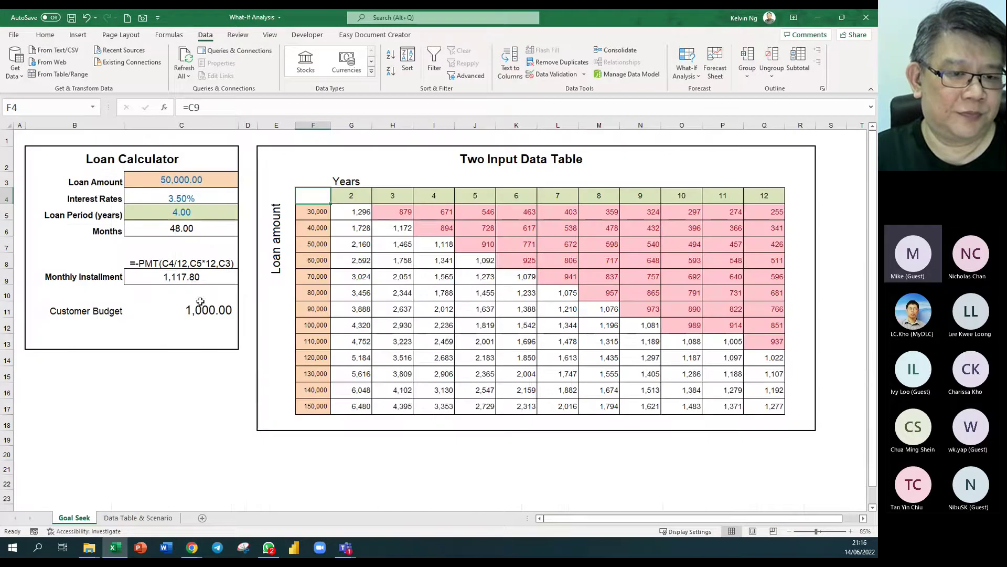
left_click(196, 279)
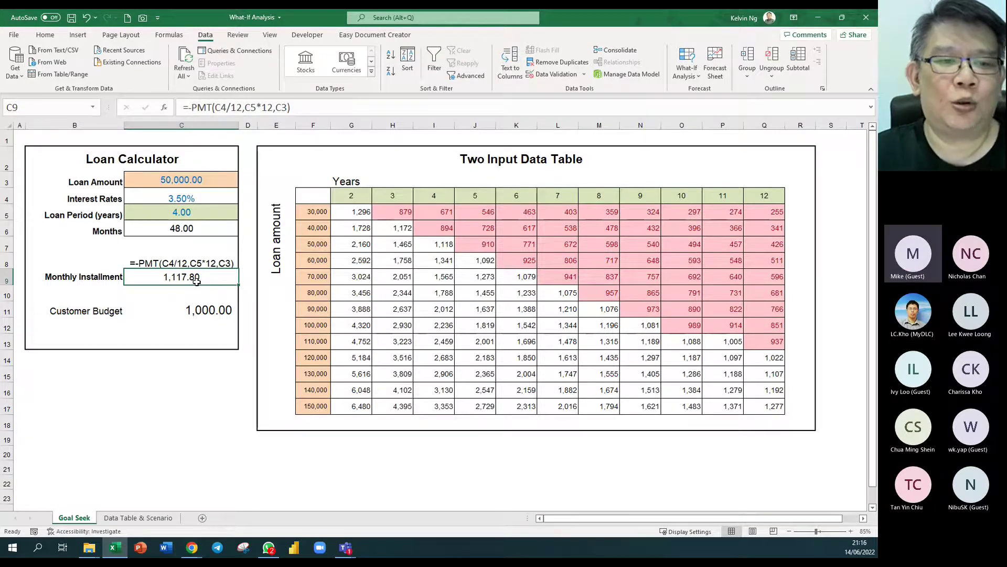
left_click(156, 290)
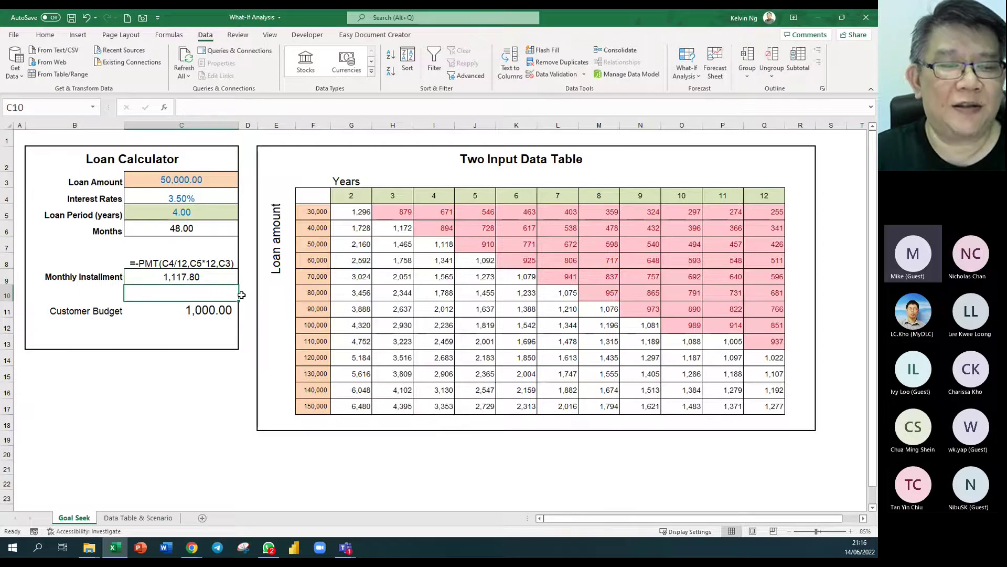
left_click(56, 265)
scroll(55, 269, "up", 5)
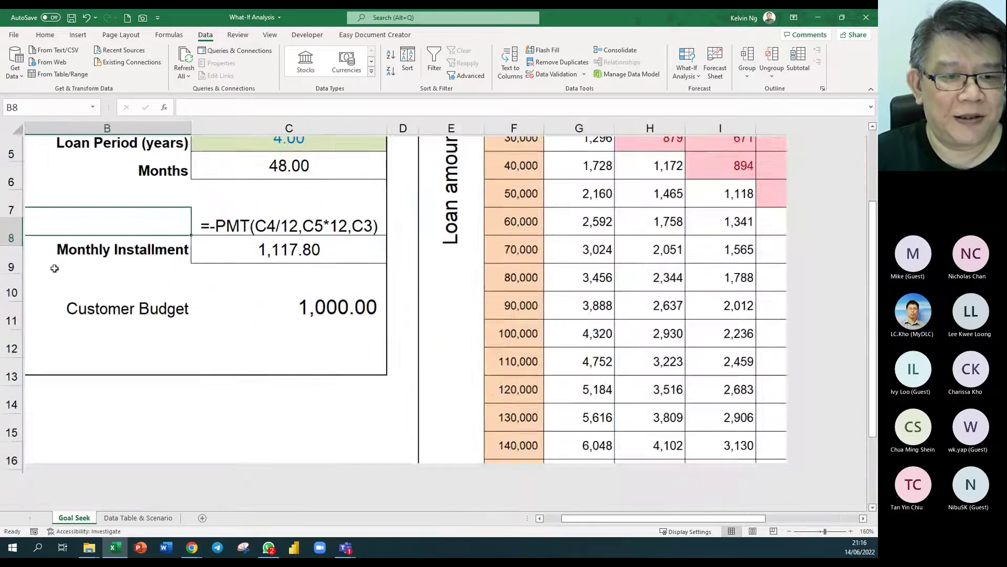
Enter the flat-rate installment formula =((C3*C4*C5)+C3)/C6 in C10, below the Monthly Installment
left_click(368, 307)
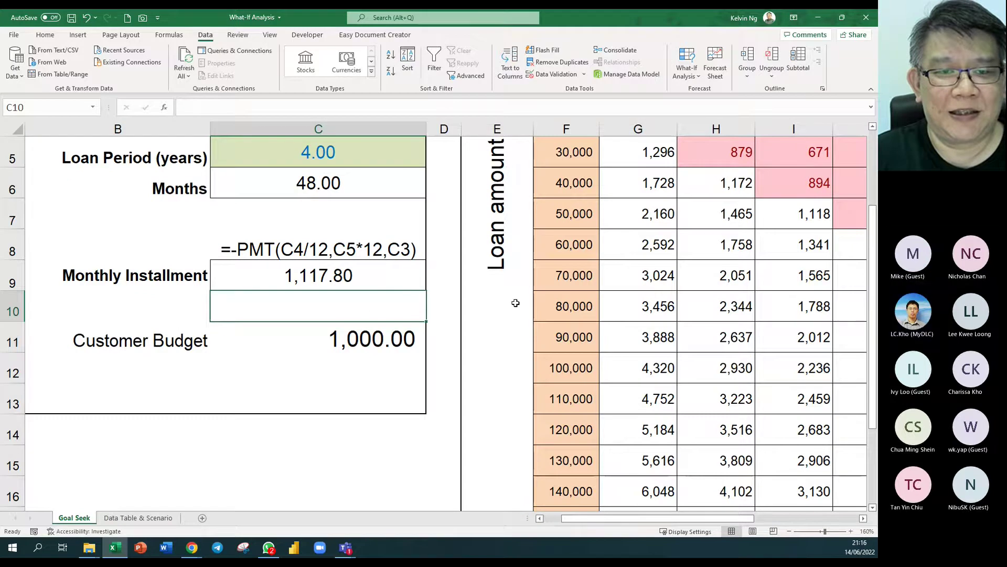
scroll(516, 303, "up", 1)
type("=")
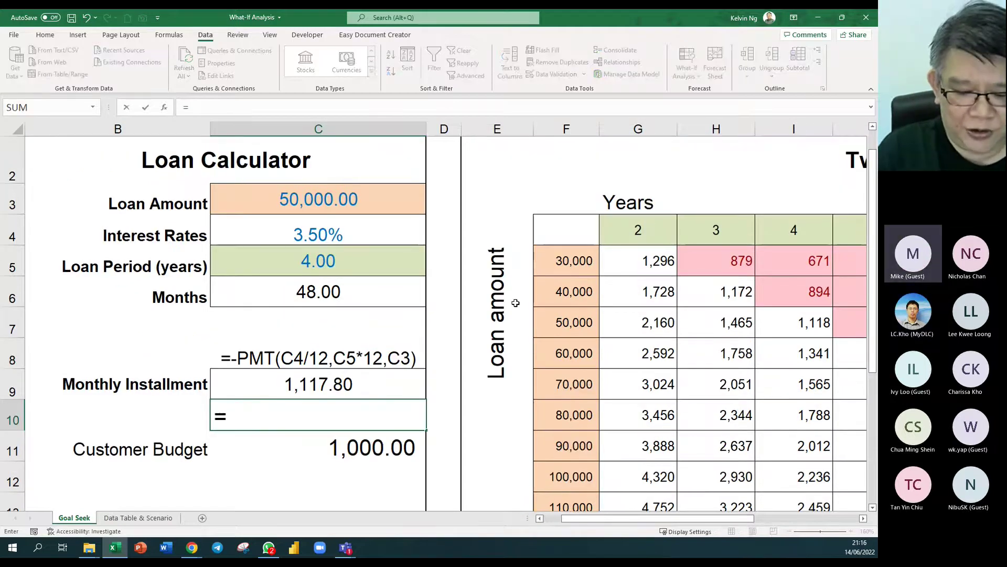
type("((")
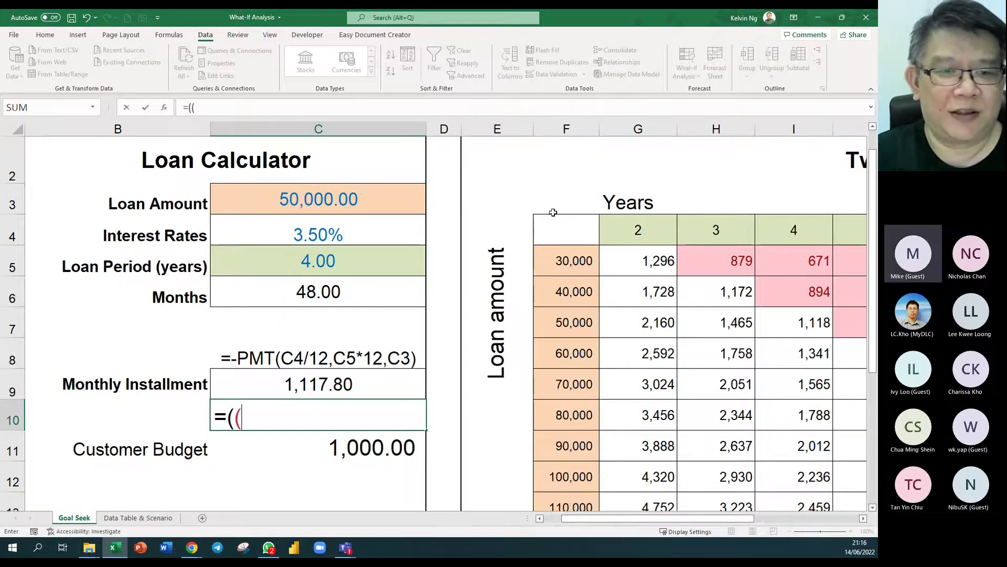
left_click(367, 201)
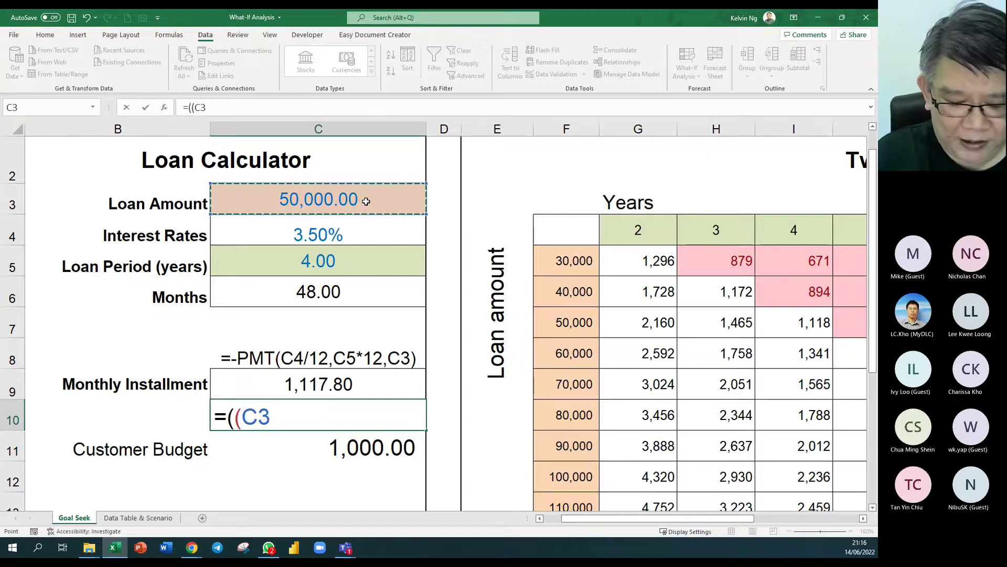
type("*")
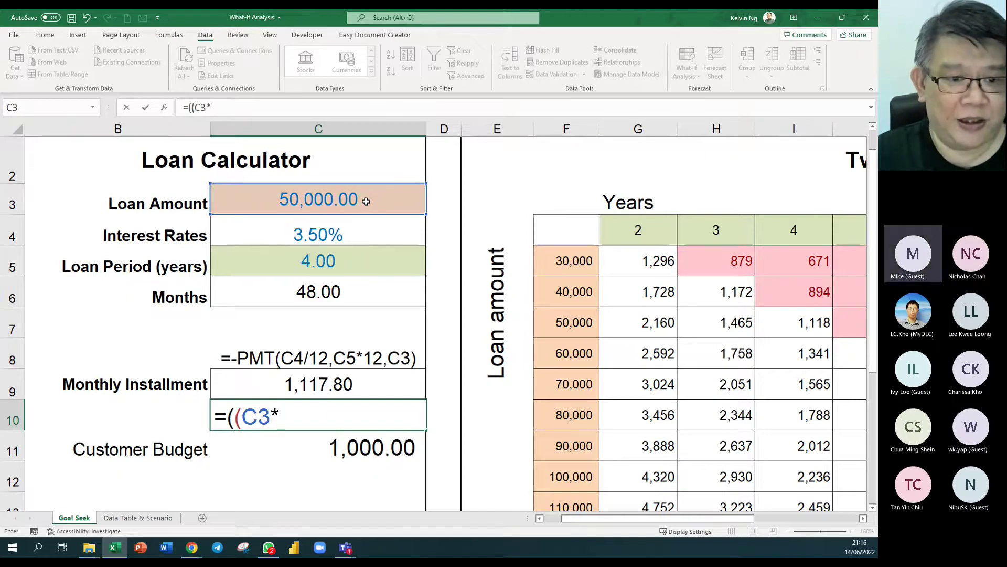
left_click(362, 232)
type("*")
left_click(354, 257)
type(")")
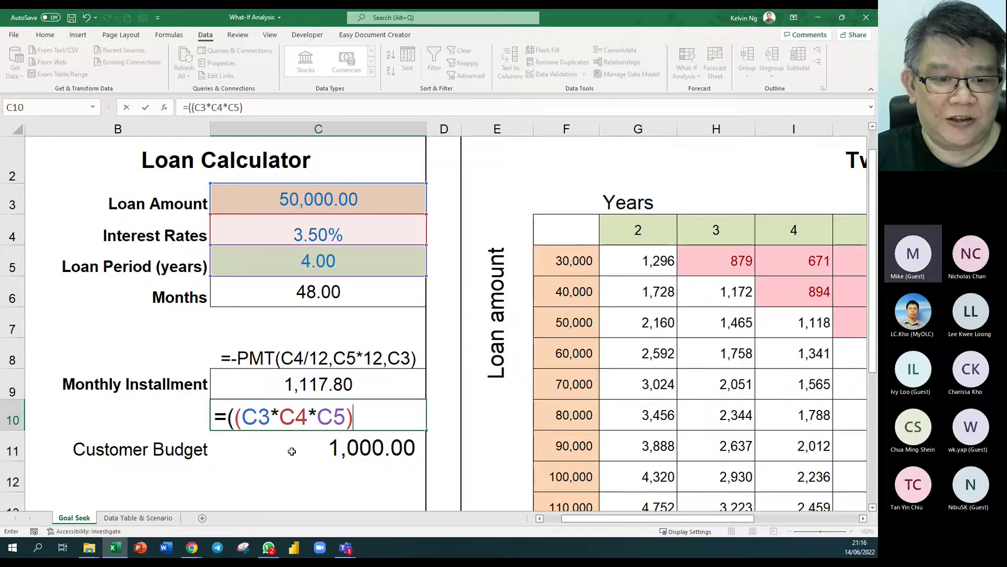
type("+")
left_click(340, 205)
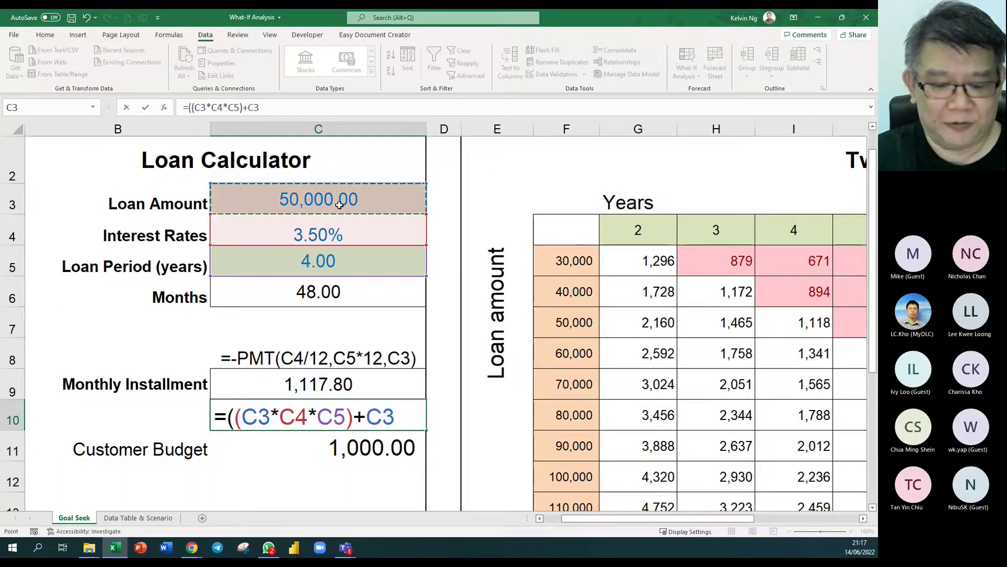
type(")")
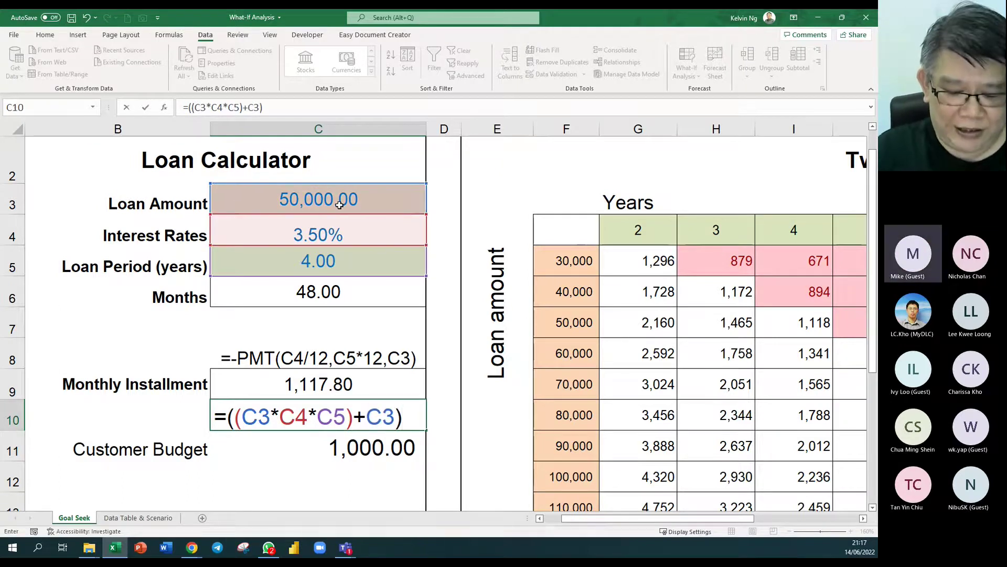
type("/")
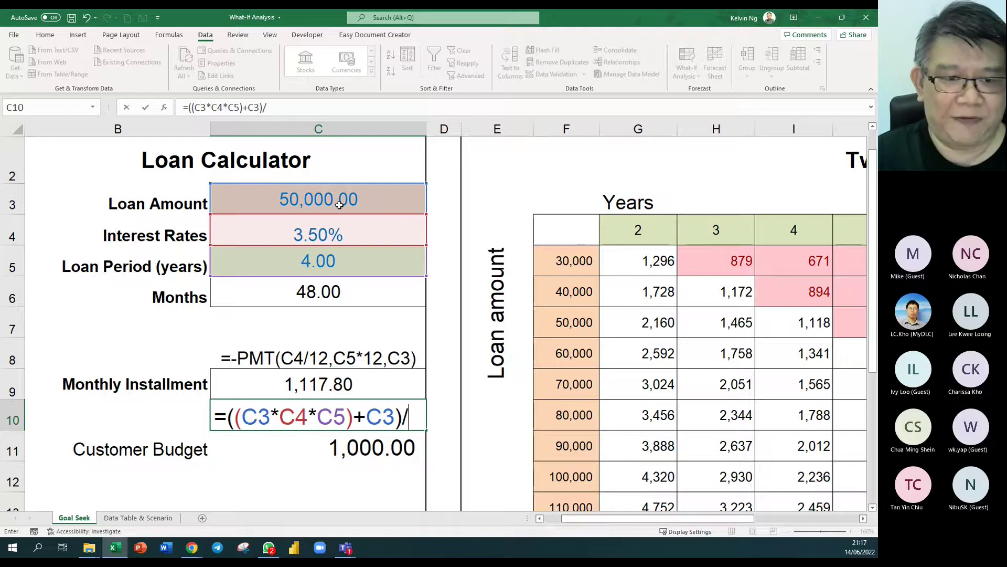
left_click(365, 298)
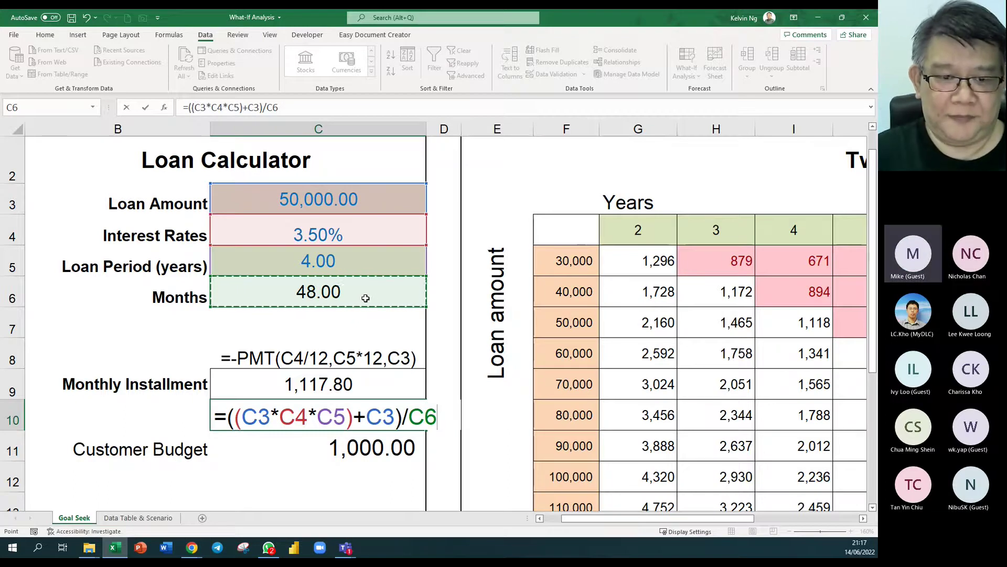
key("Return")
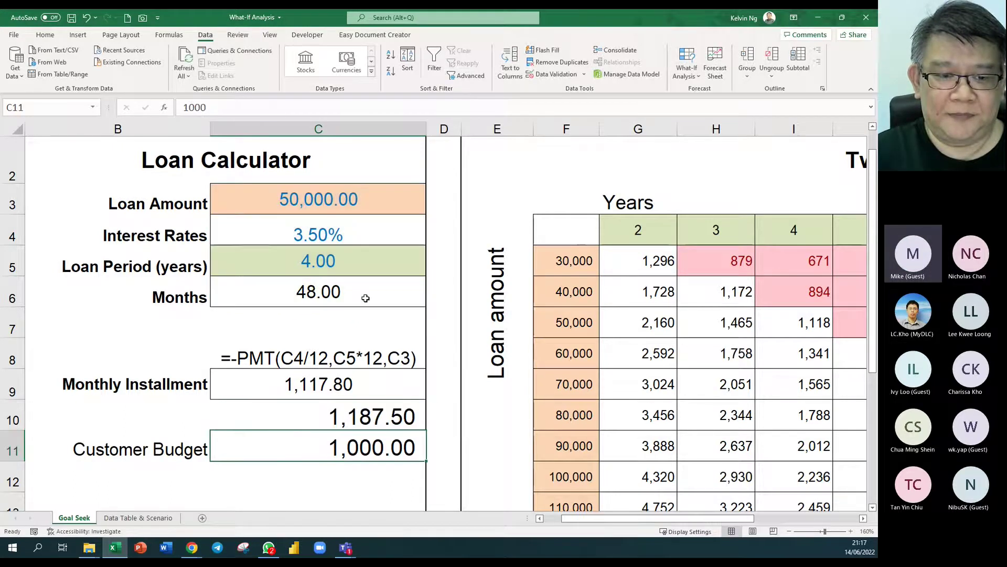
Apply the Number format category to the flat-rate installment in C10
left_click(351, 414)
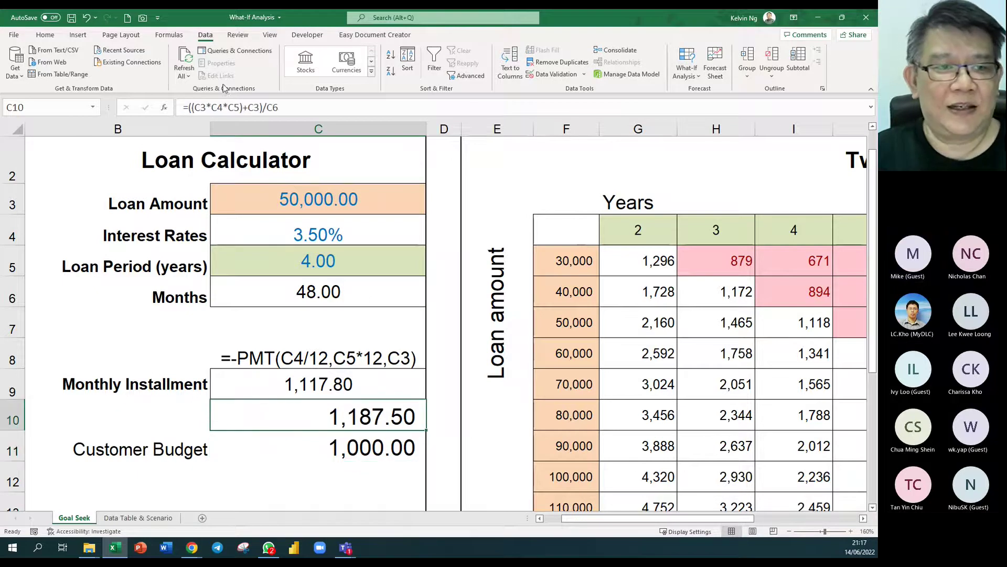
left_click(45, 35)
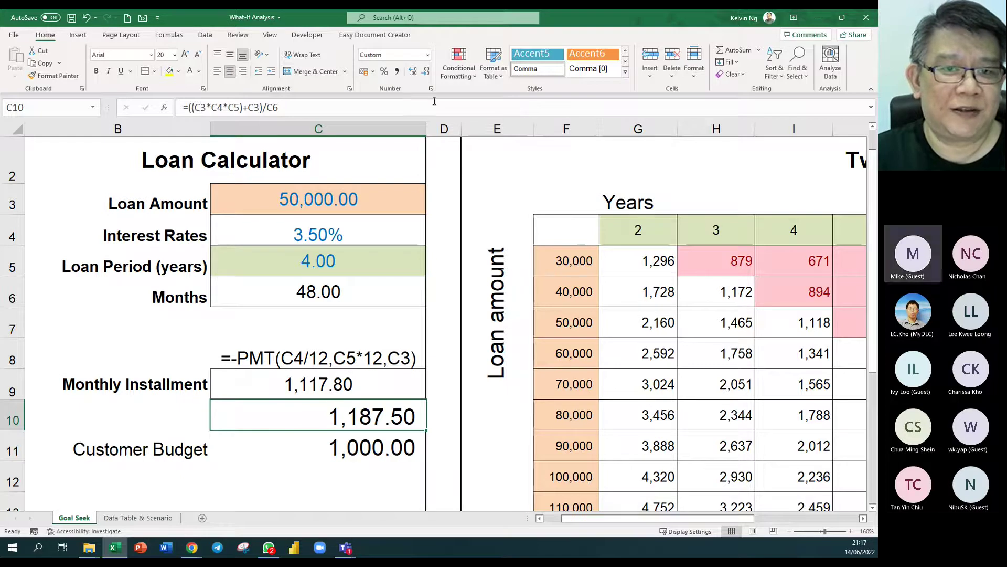
key("ctrl+1")
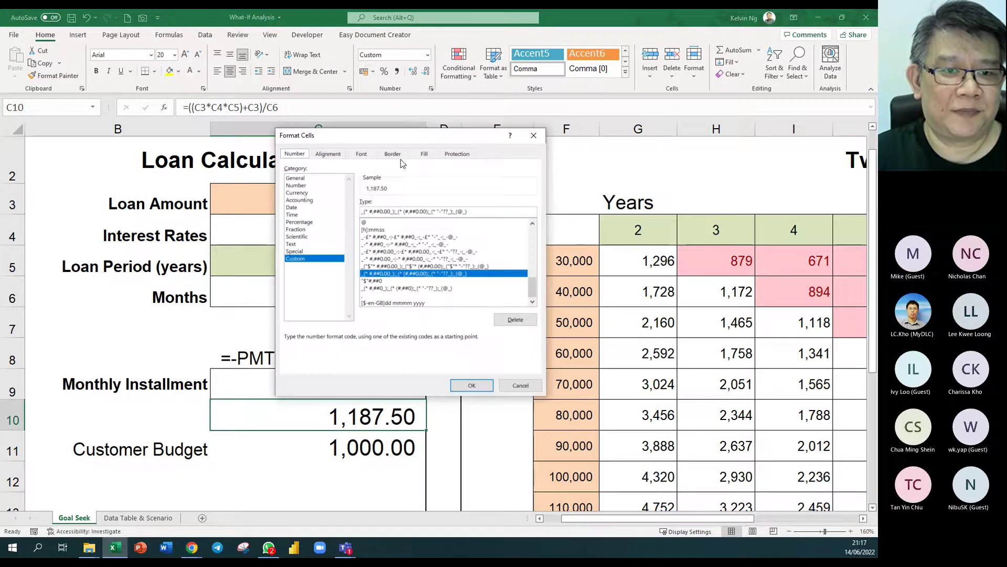
left_click(302, 185)
left_click(472, 386)
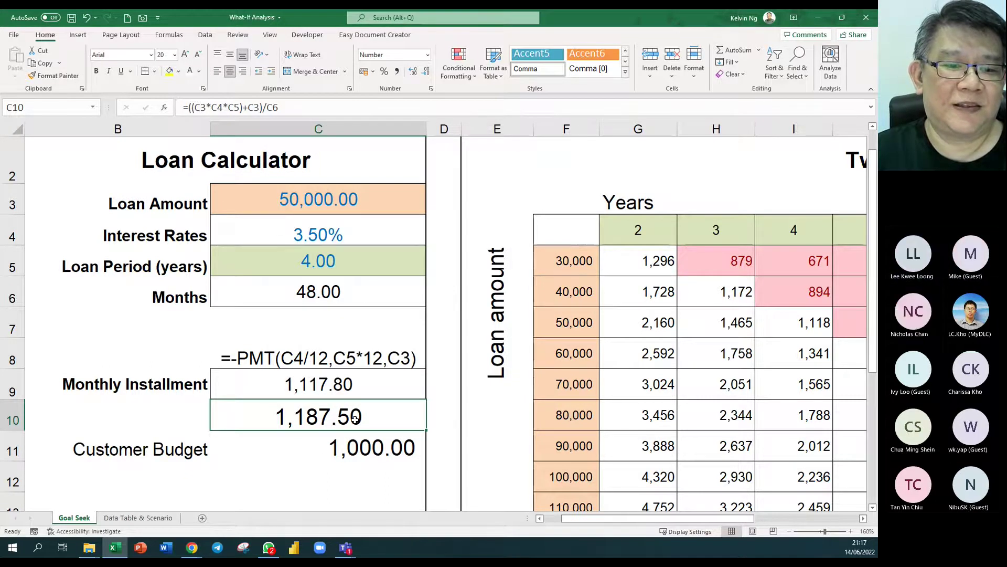
Compare the PMT installment in C9 with the flat-rate formula in C10, examining its interest part C3*C4*C5
left_click(355, 387)
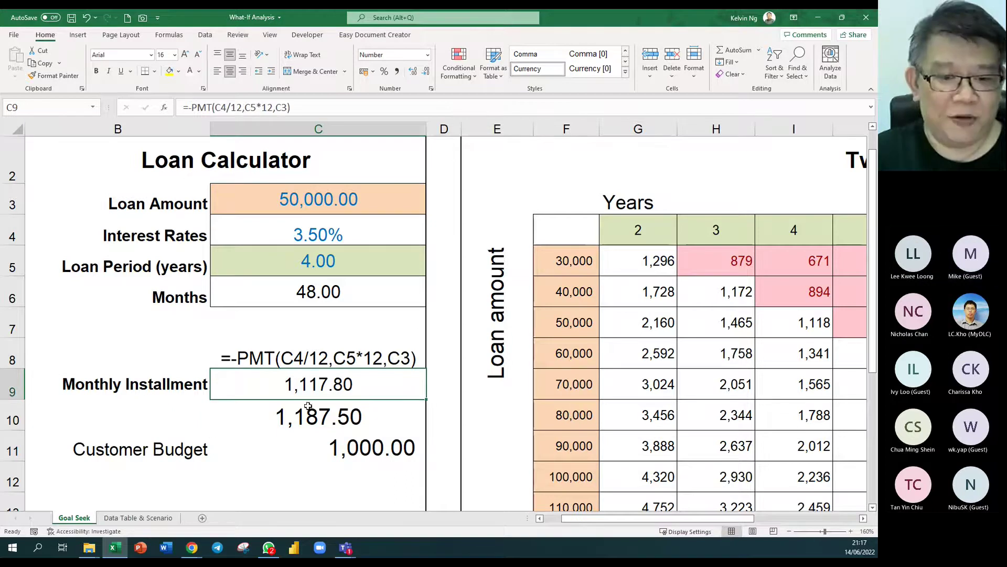
double_click(328, 417)
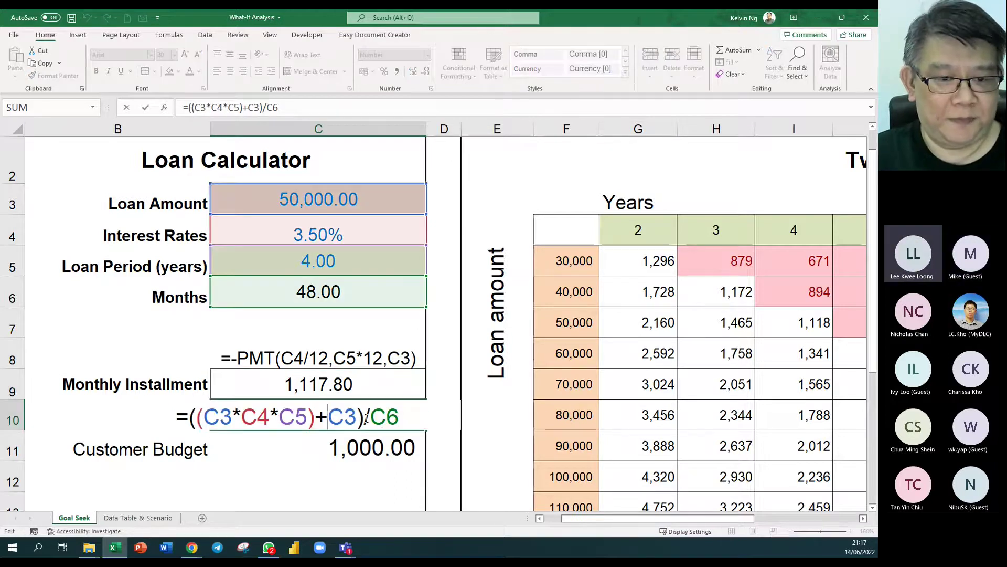
key("Escape")
left_click(384, 389)
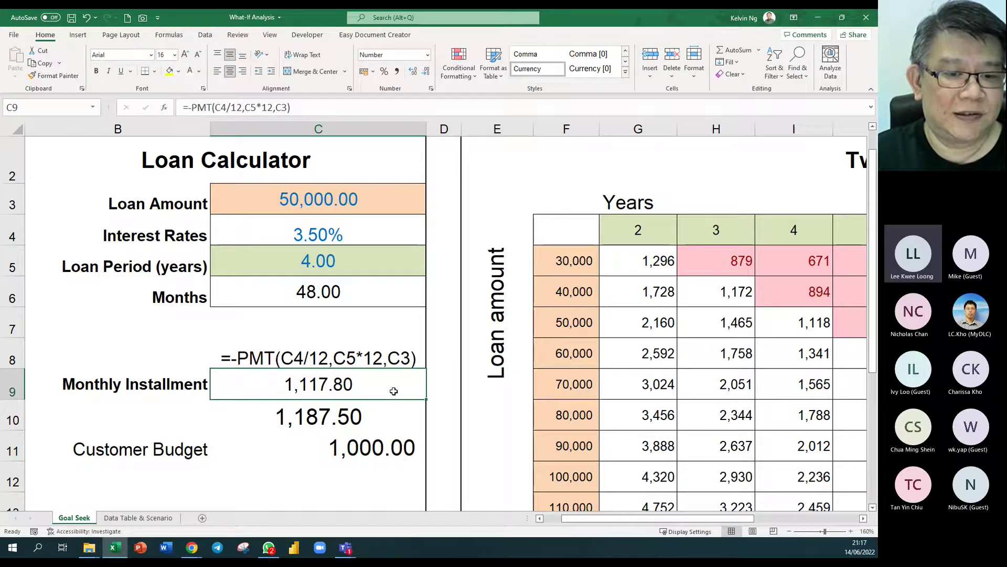
left_click(390, 417)
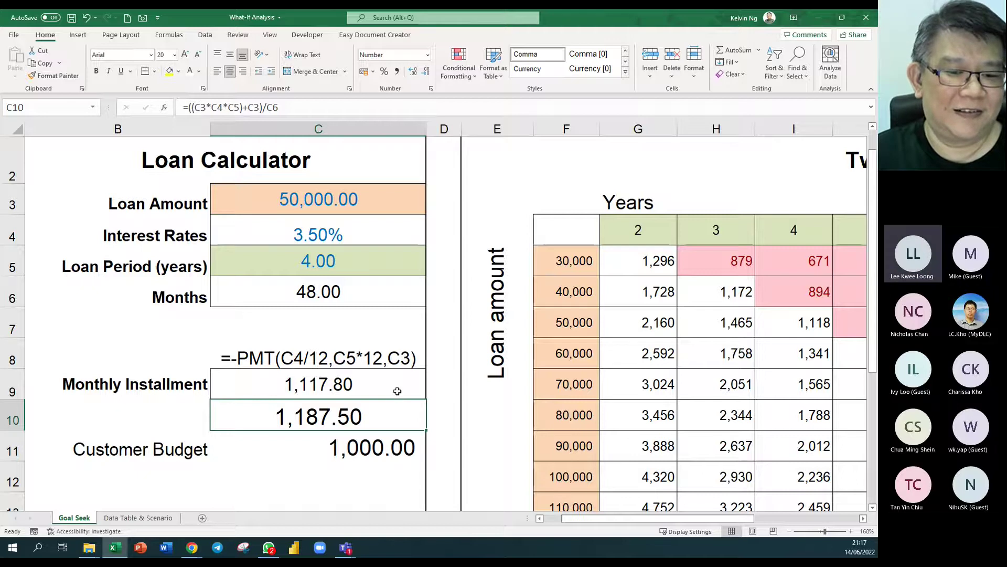
double_click(387, 418)
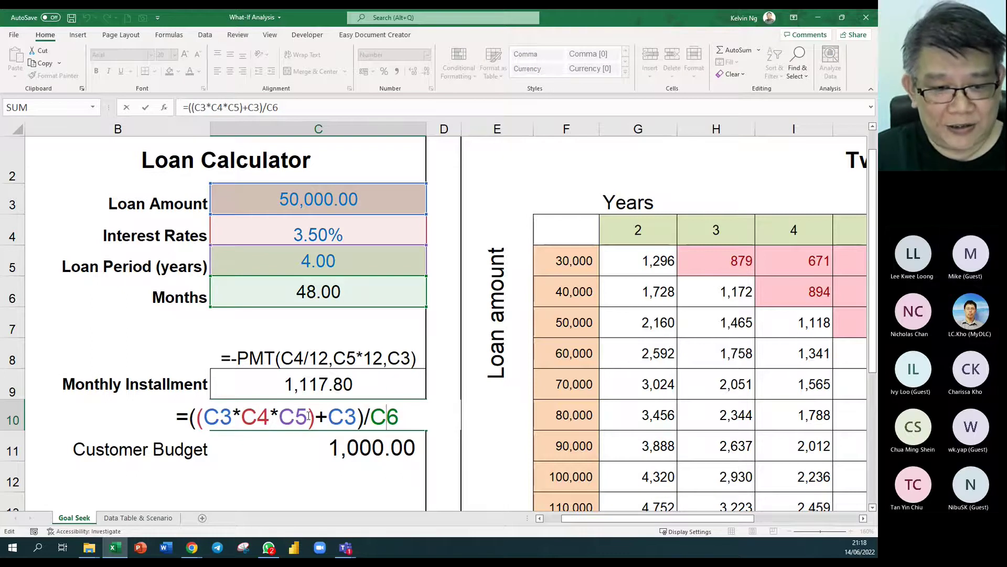
left_click_drag(308, 417, 205, 419)
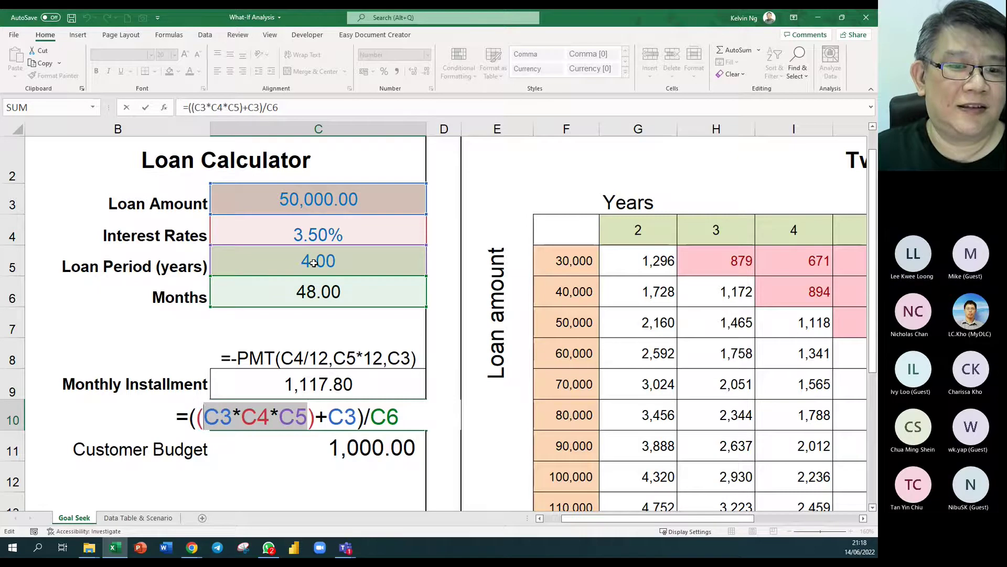
key("Return")
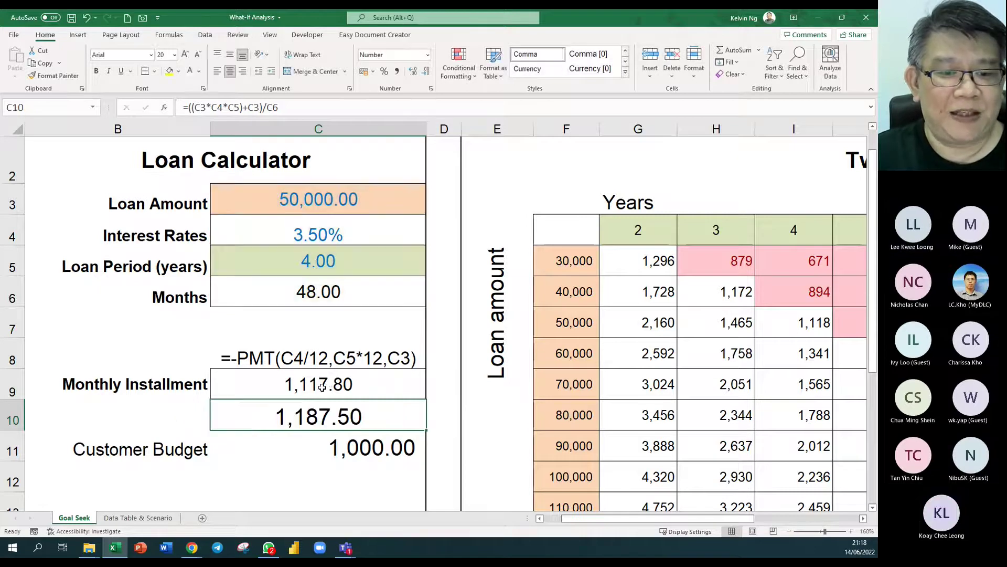
left_click(327, 385)
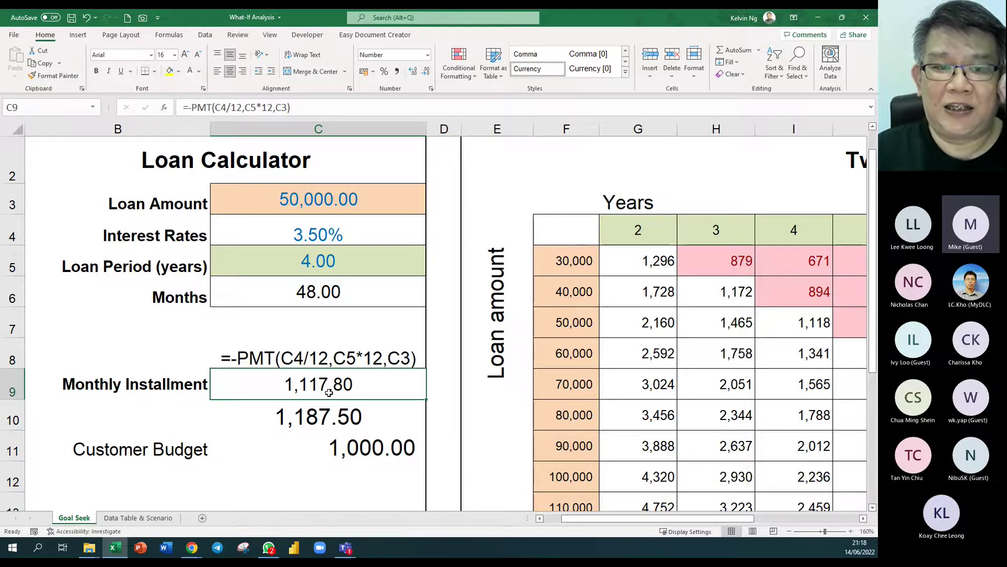
left_click(328, 422)
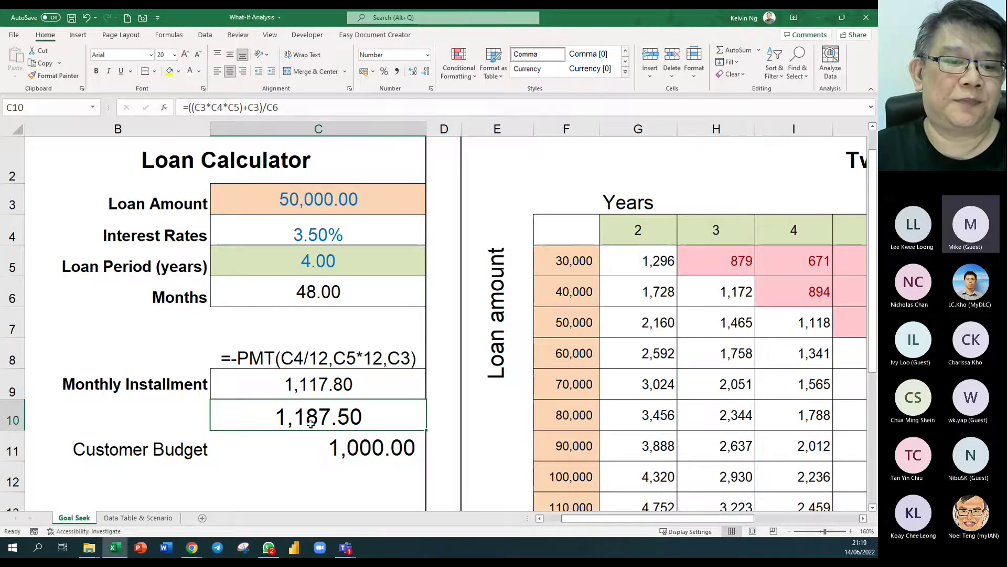
Examine the PMT function and its rate, period and loan amount arguments in C9, leaving the formula as it is
double_click(363, 389)
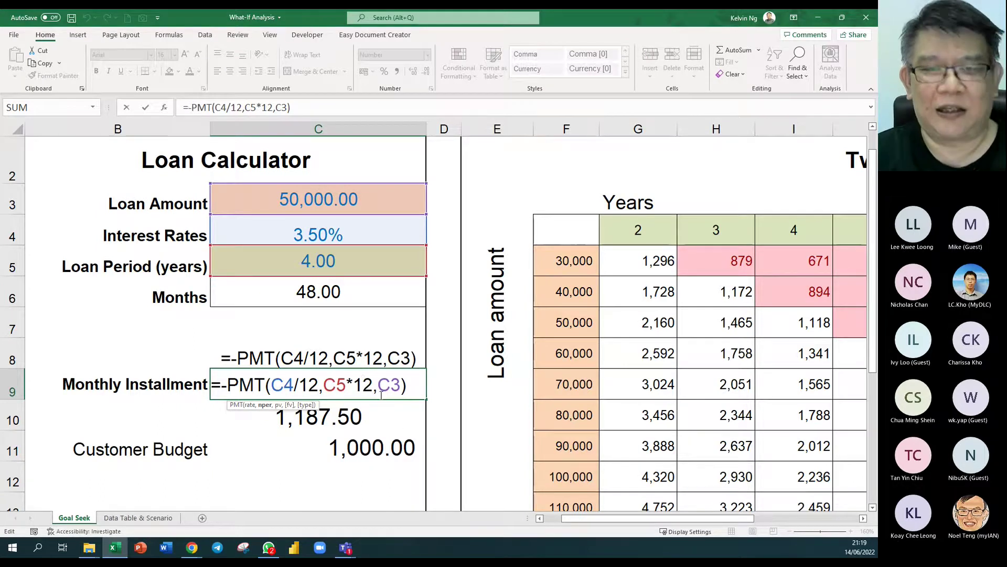
key("ctrl+Return")
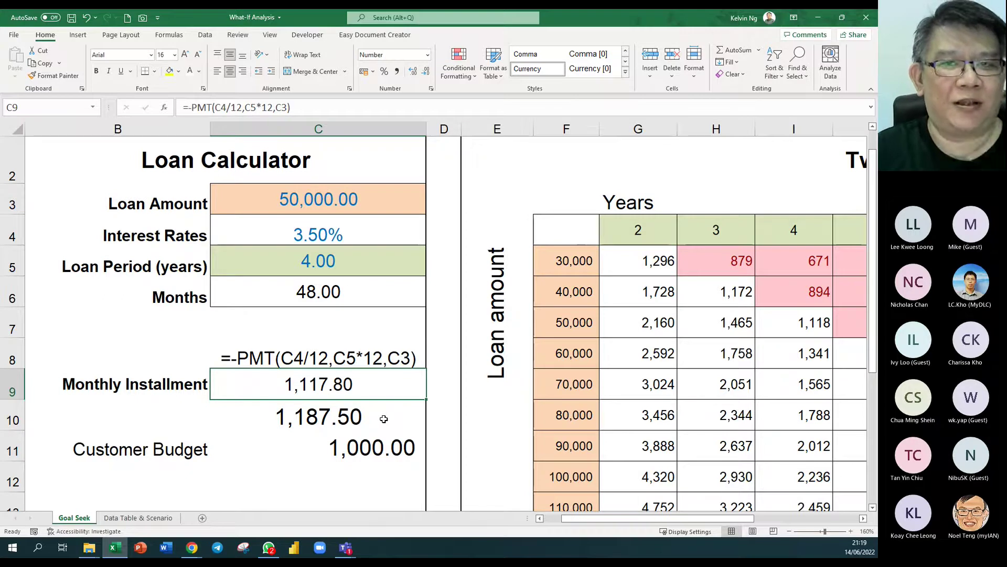
double_click(298, 384)
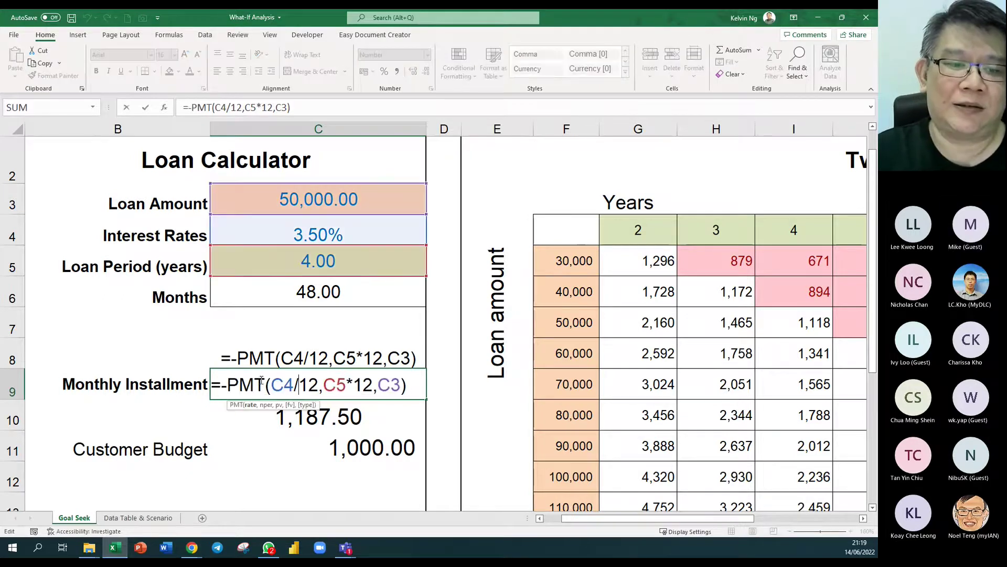
left_click_drag(266, 383, 230, 387)
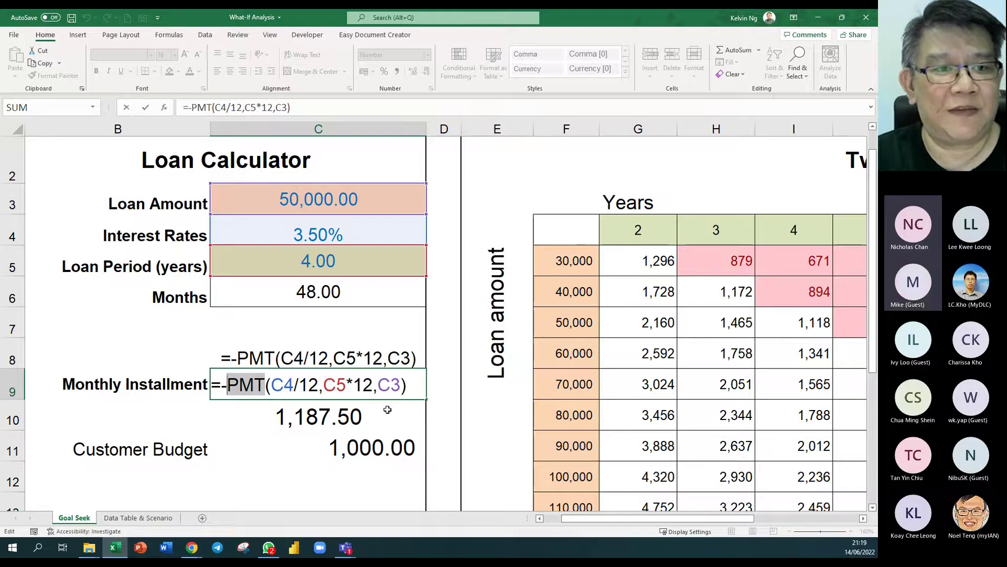
key("Escape")
Browse the list of Financial functions in the function library
left_click(168, 35)
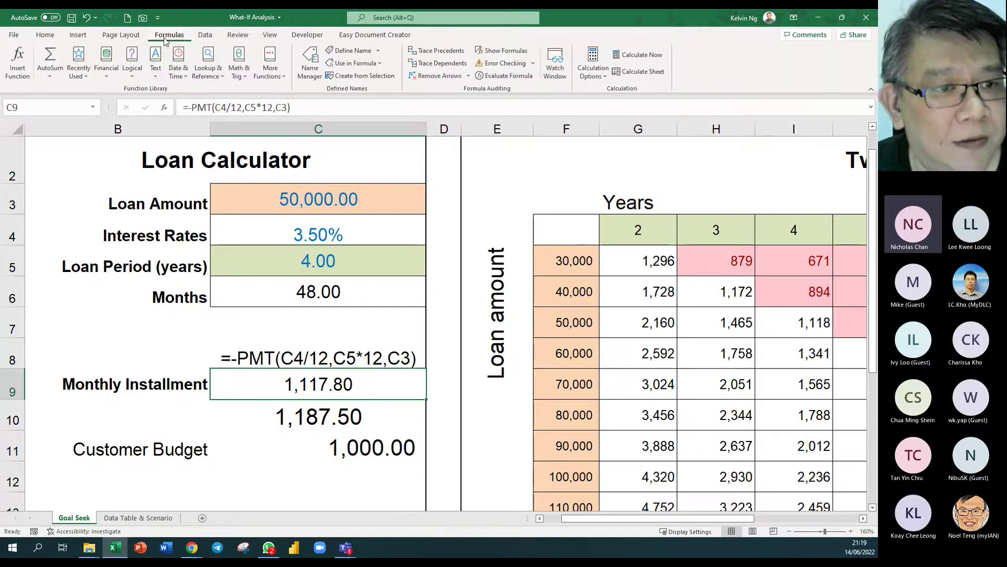
left_click(105, 78)
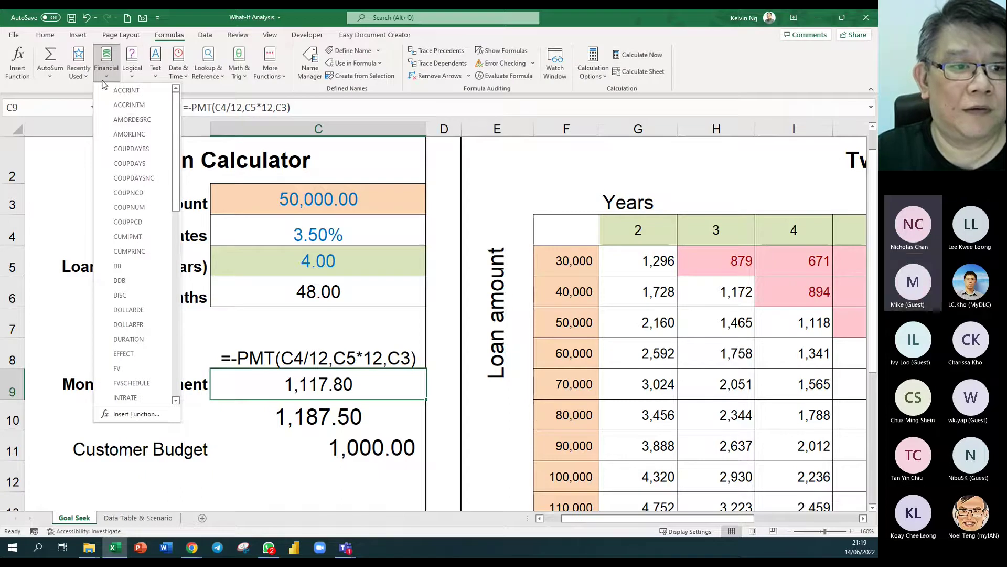
scroll(135, 304, "down", 6)
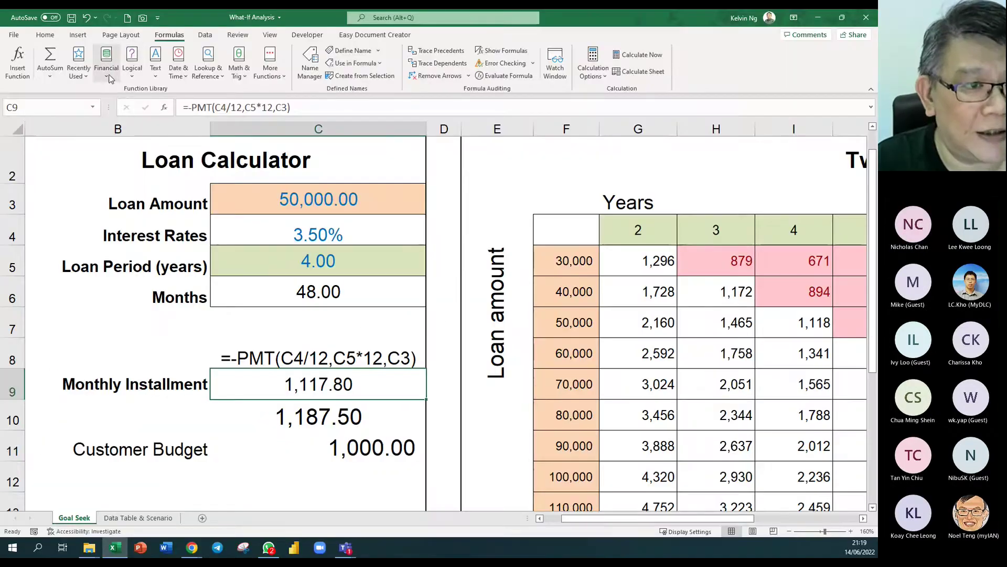
Locate the PMT function in the list of Financial functions without inserting it
left_click(13, 134)
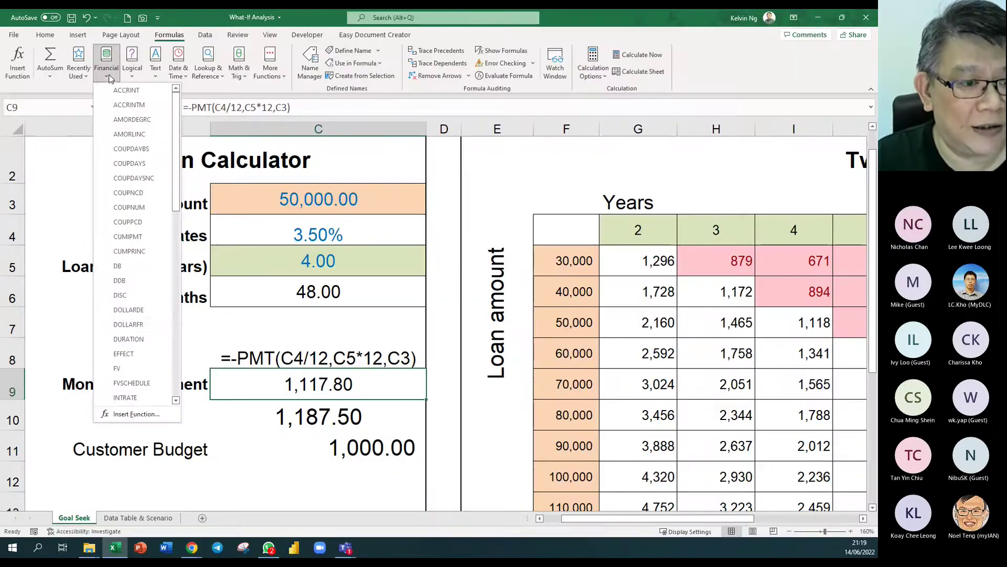
scroll(134, 292, "down", 11)
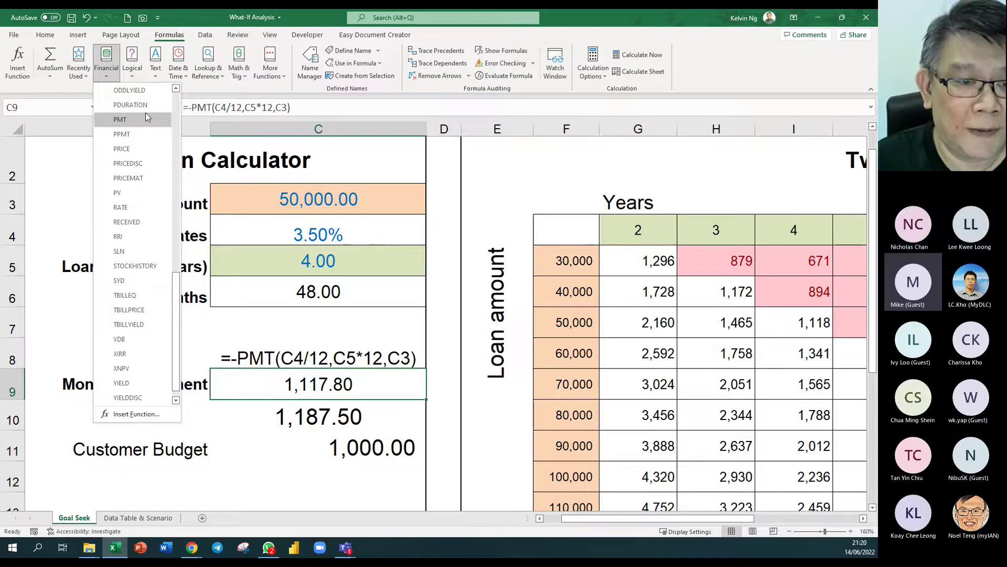
left_click(353, 295)
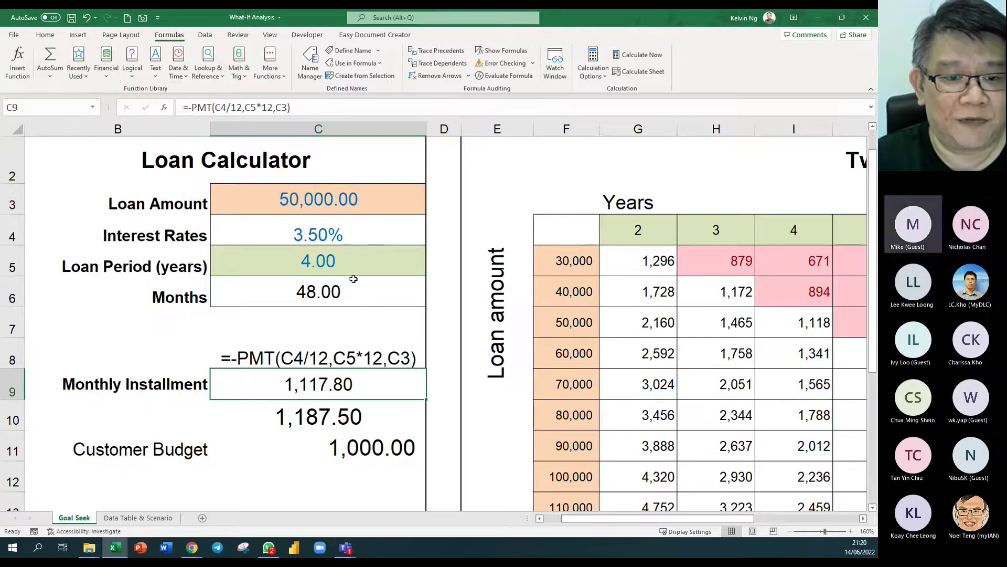
Open the C9 formula for inspection and mark PMT's rate, nper, pv, fv and type arguments with red arrows
double_click(353, 392)
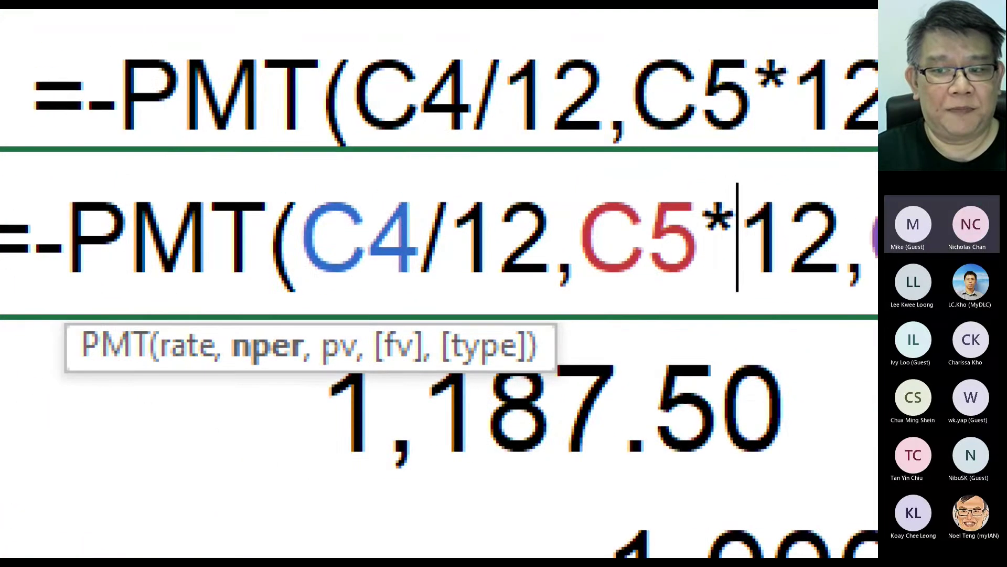
left_click_drag(194, 367, 191, 424)
left_click_drag(285, 371, 293, 432)
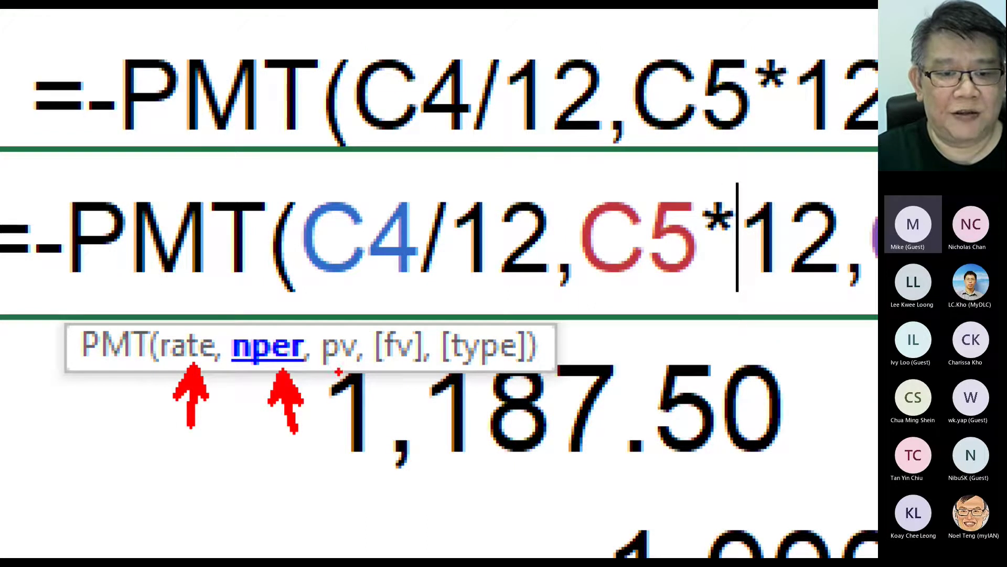
left_click_drag(347, 367, 374, 431)
left_click_drag(416, 377, 434, 428)
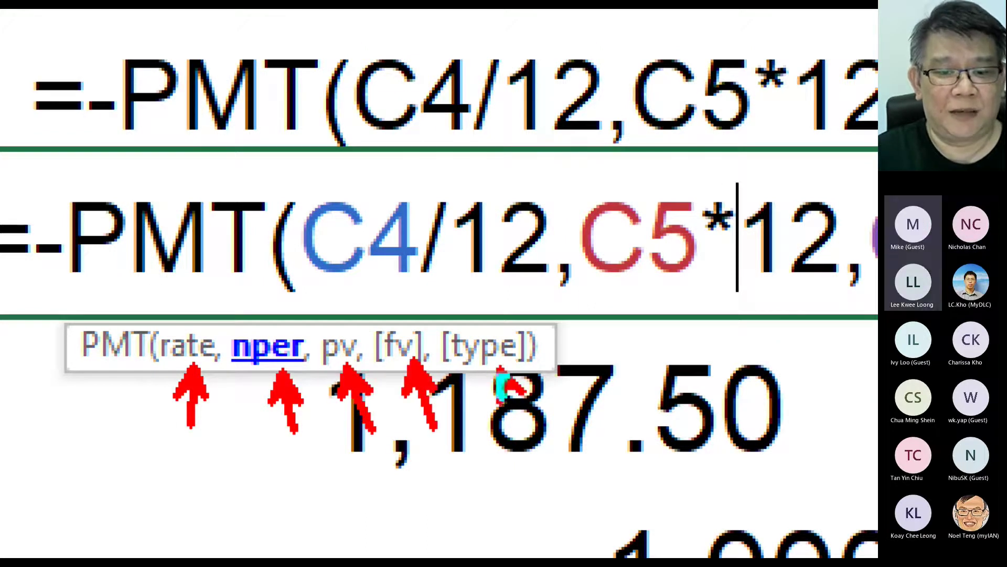
left_click_drag(501, 370, 529, 441)
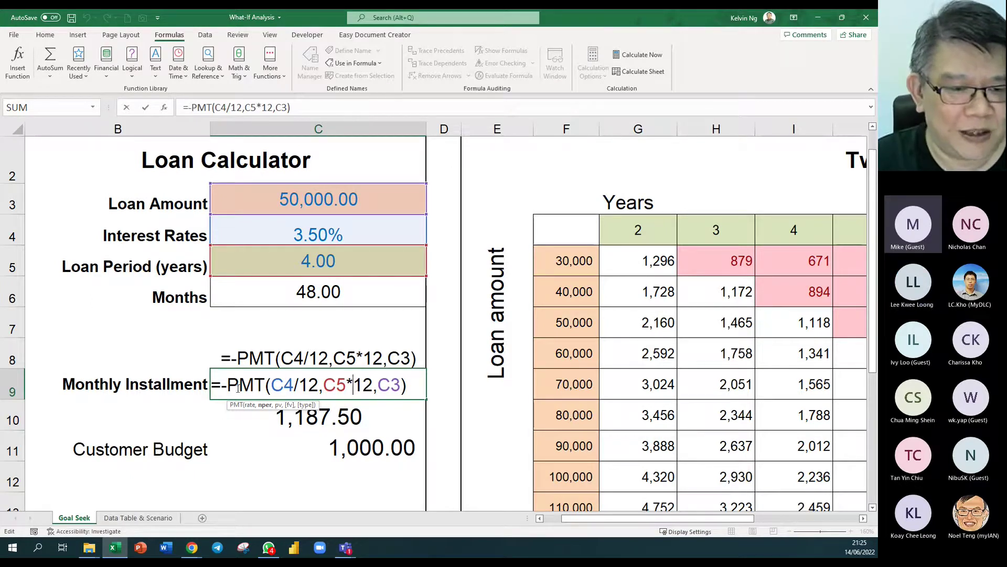
Highlight the PMT function name and the whole formula in C9 for review, keeping the formula as it is
left_click_drag(227, 386, 262, 385)
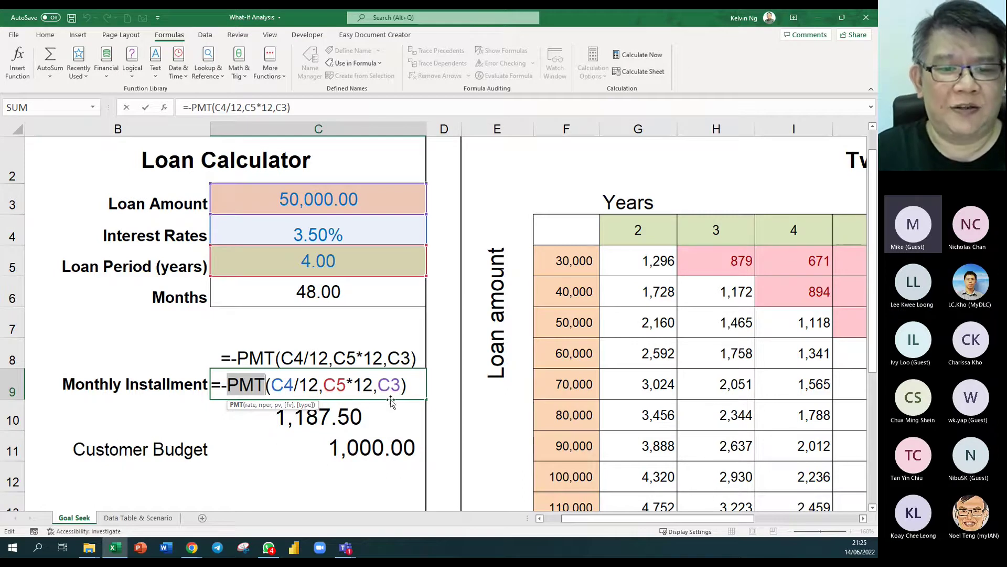
left_click_drag(400, 384, 211, 385)
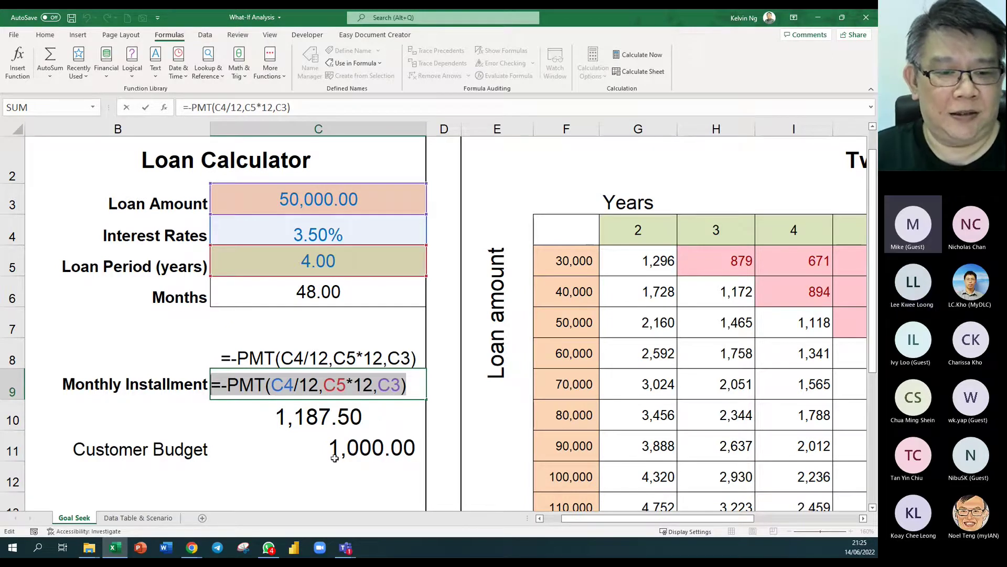
key("ctrl+Return")
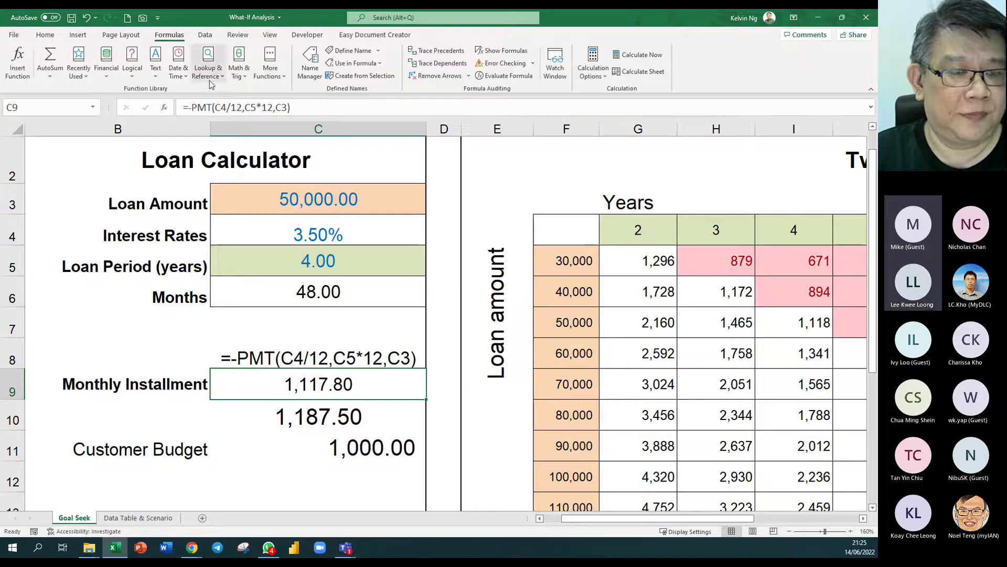
Browse the Logical and Financial function lists without inserting a function
left_click(132, 63)
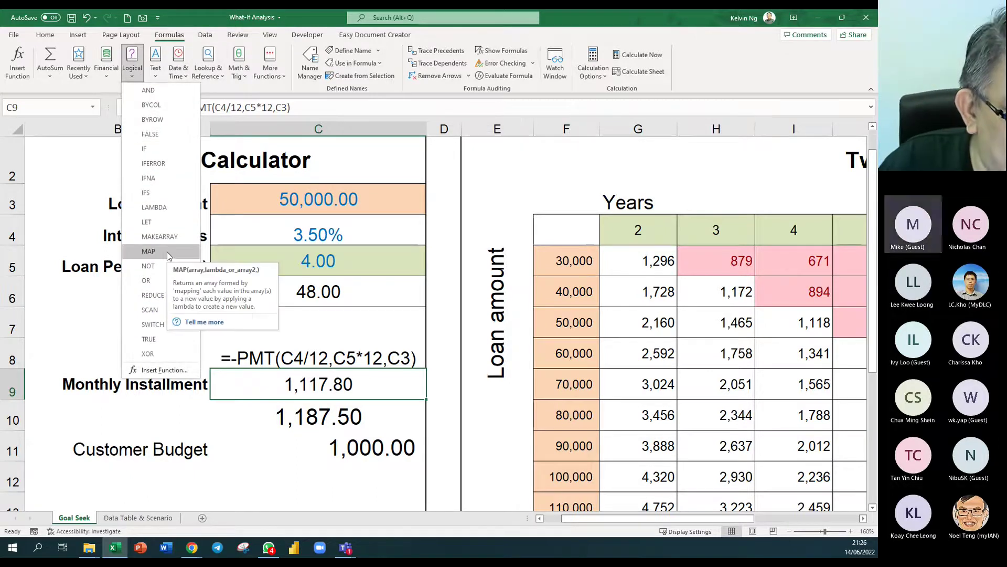
left_click(108, 78)
scroll(135, 252, "down", 7)
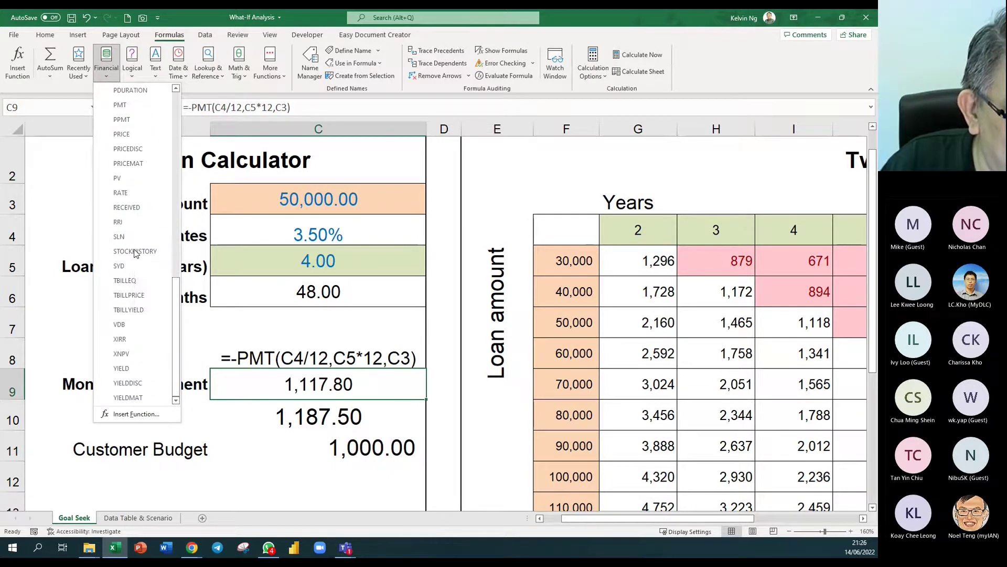
scroll(136, 253, "up", 4)
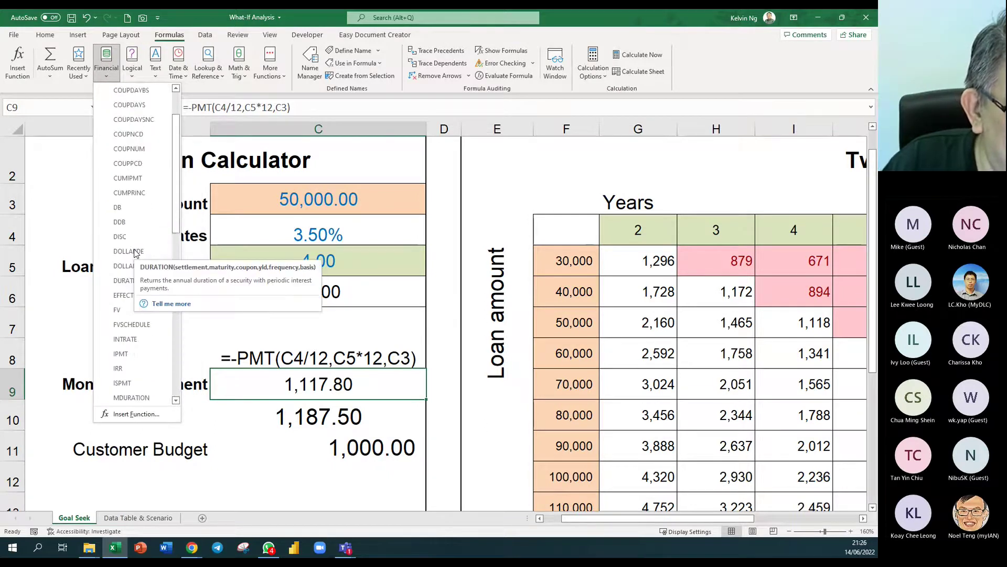
scroll(131, 242, "down", 1)
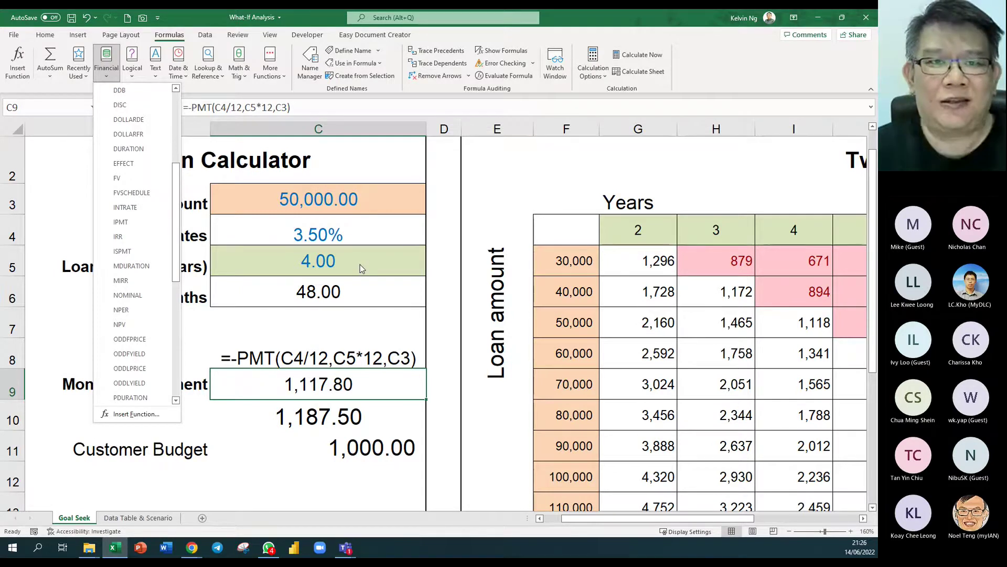
left_click(354, 289)
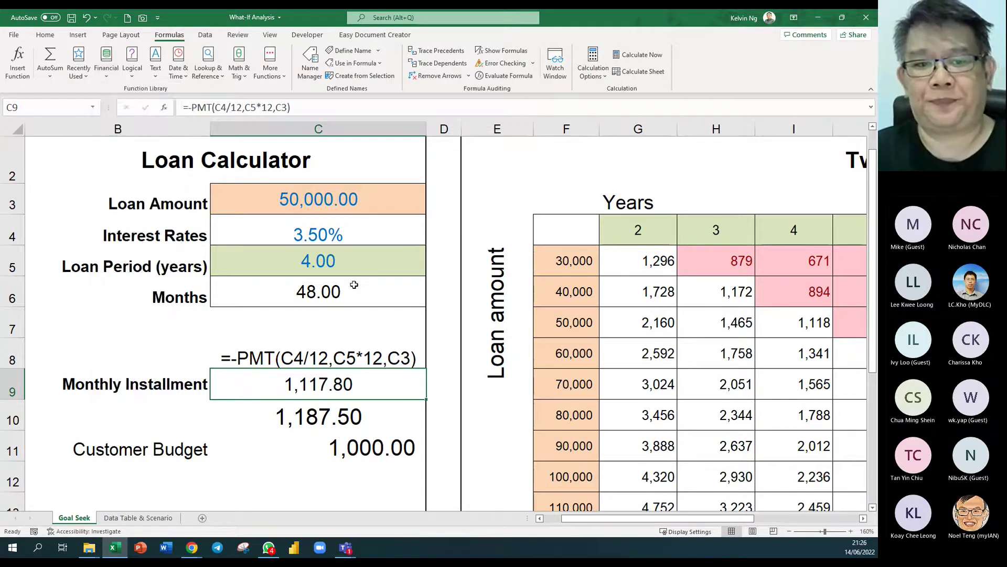
Go to the Data Table & Scenario sheet and examine the income, cost and margin for 10 participants in F13:I13
scroll(365, 362, "down", 2)
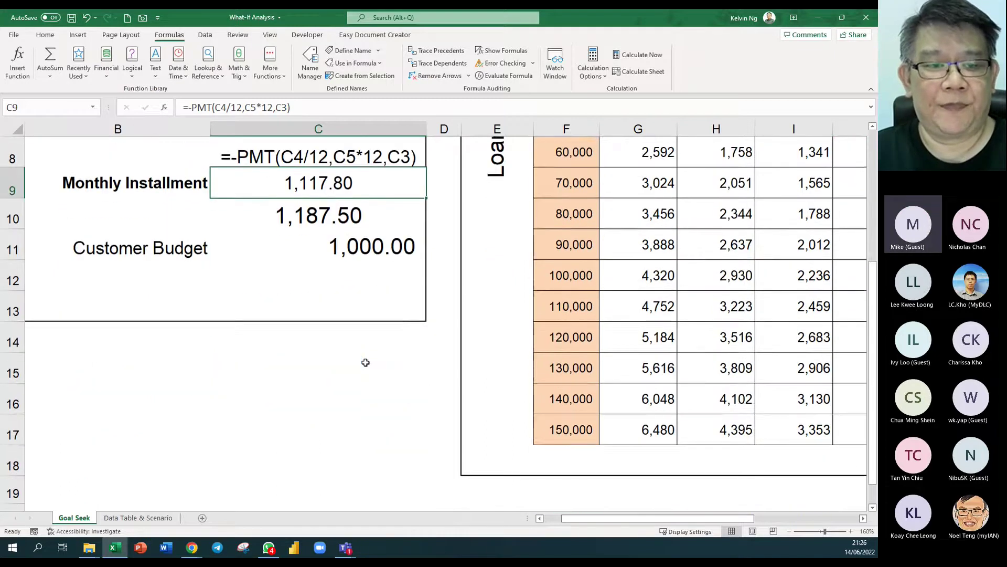
scroll(366, 362, "up", 3)
left_click(138, 518)
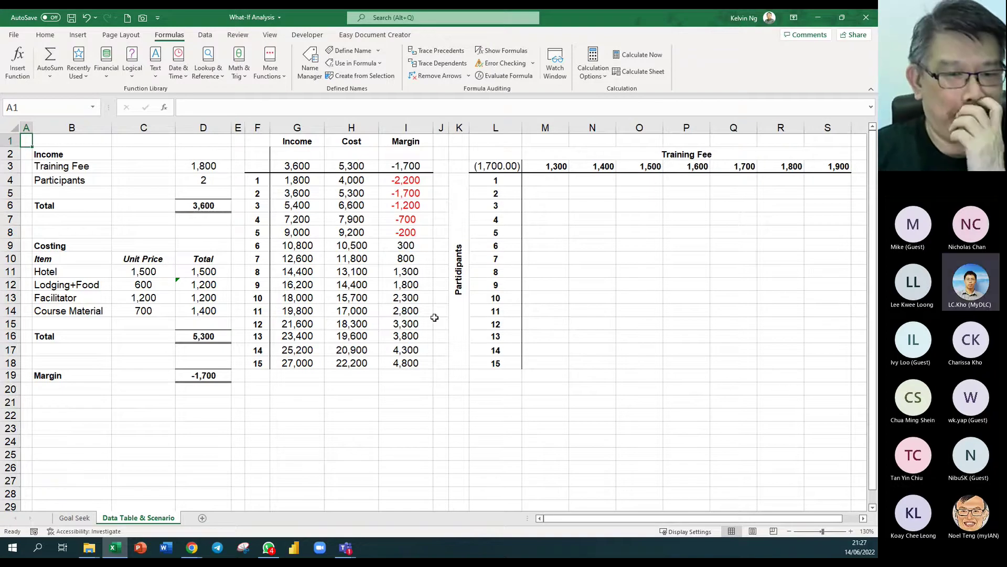
left_click(261, 299)
left_click_drag(260, 299, 409, 298)
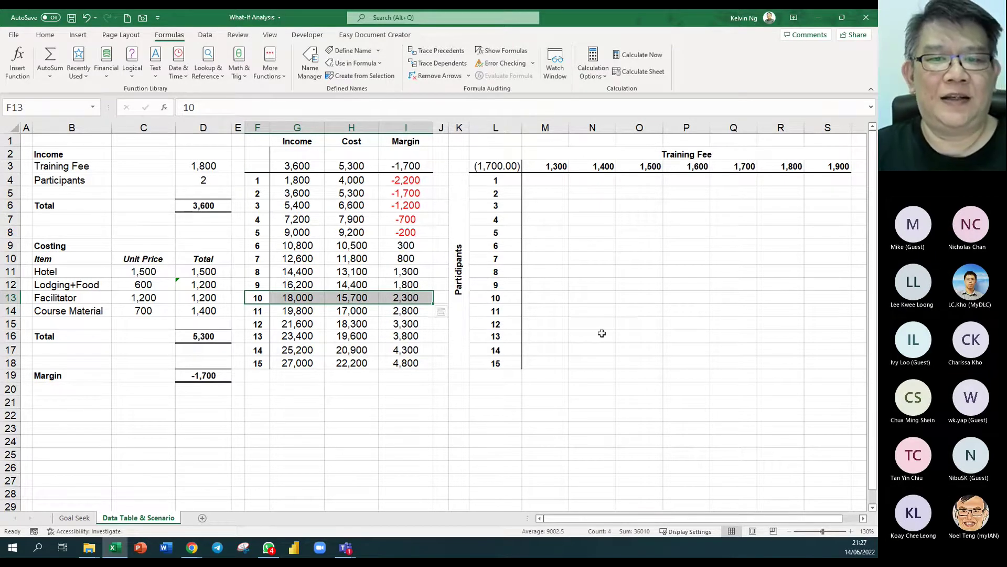
Examine the two-way table layout in L3:S18: participants in L4:L18, training fees from M3, and the empty result area M4:S18
left_click_drag(508, 169, 837, 361)
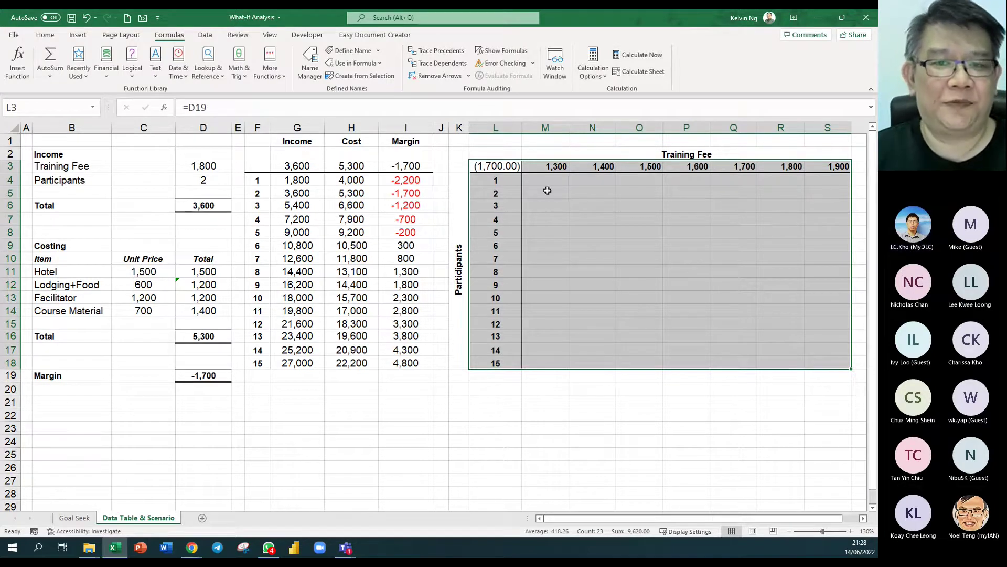
left_click_drag(506, 179, 506, 363)
left_click(557, 166)
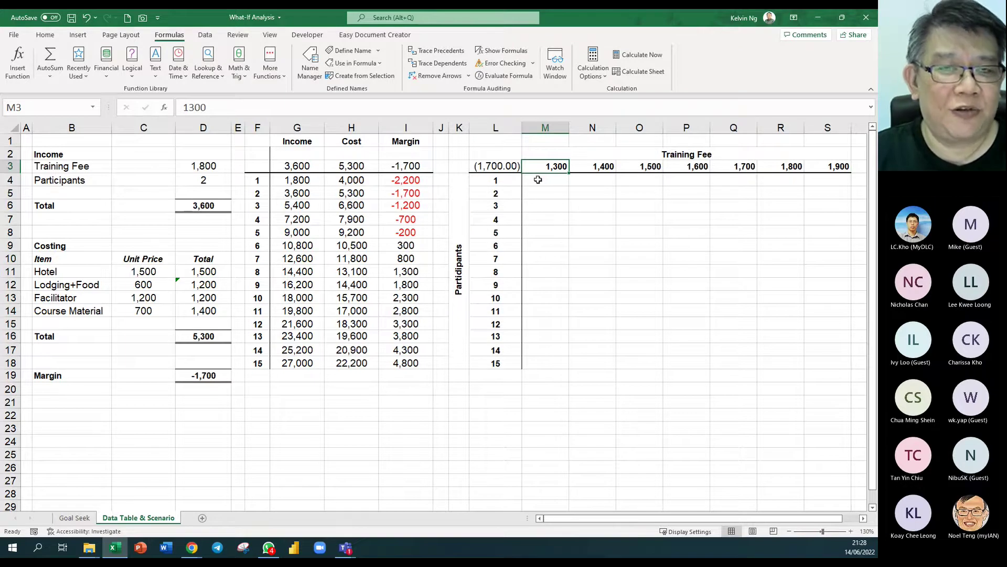
left_click(537, 182)
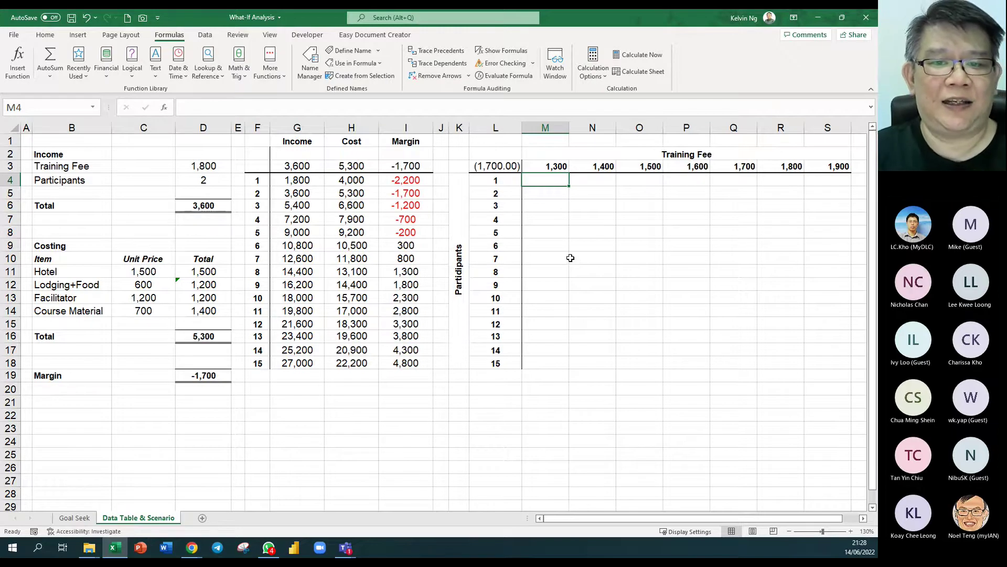
left_click_drag(543, 181, 825, 363)
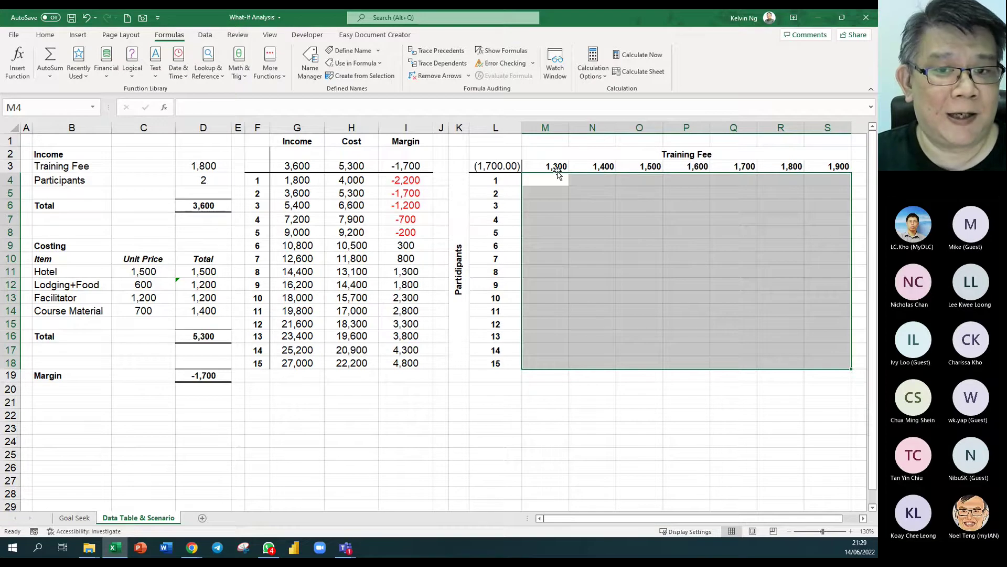
Check L3's link to the margin in D19 and compare it with F4's link to C9 on the Goal Seek sheet
double_click(509, 166)
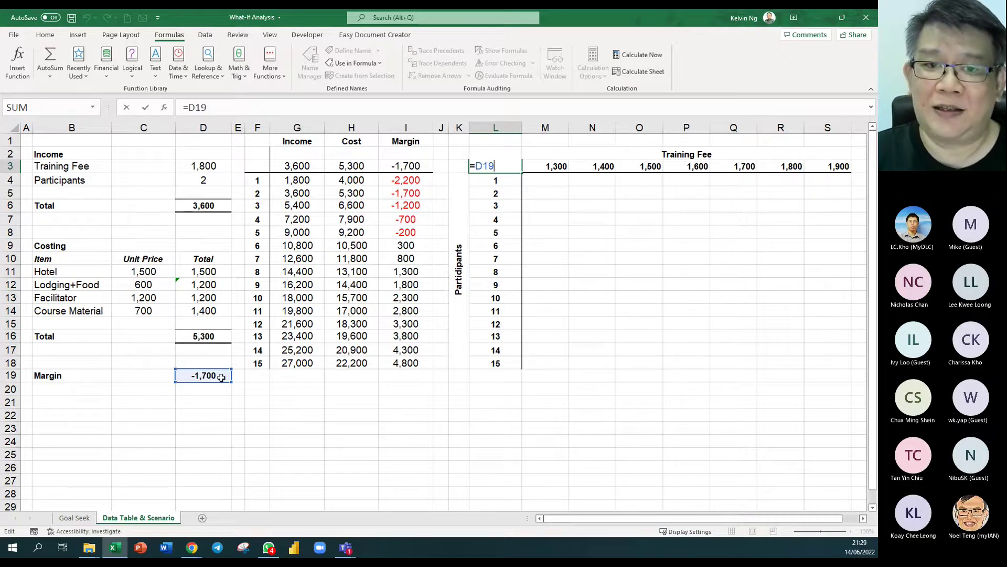
key("ctrl+Return")
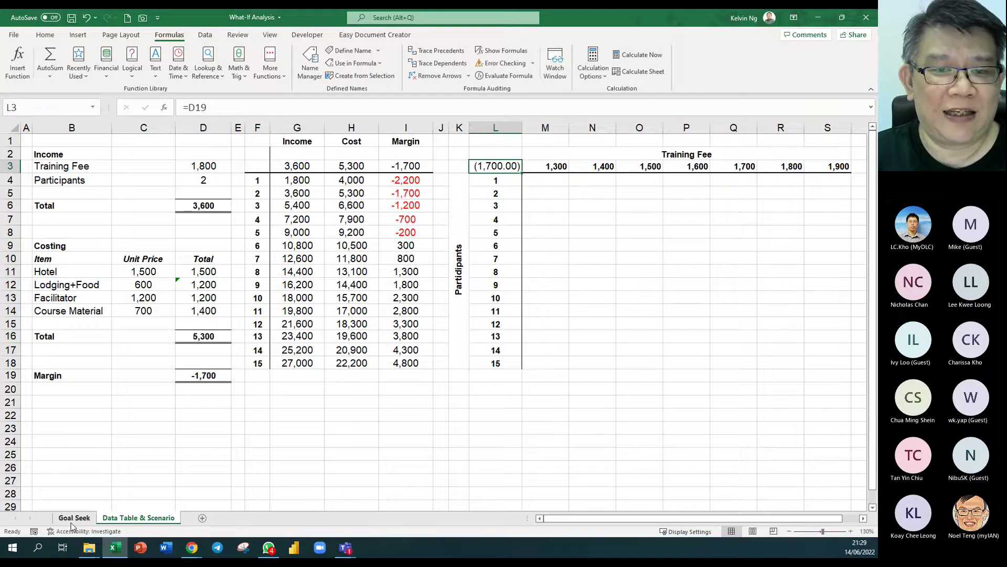
left_click(71, 523)
type("=")
left_click(325, 385)
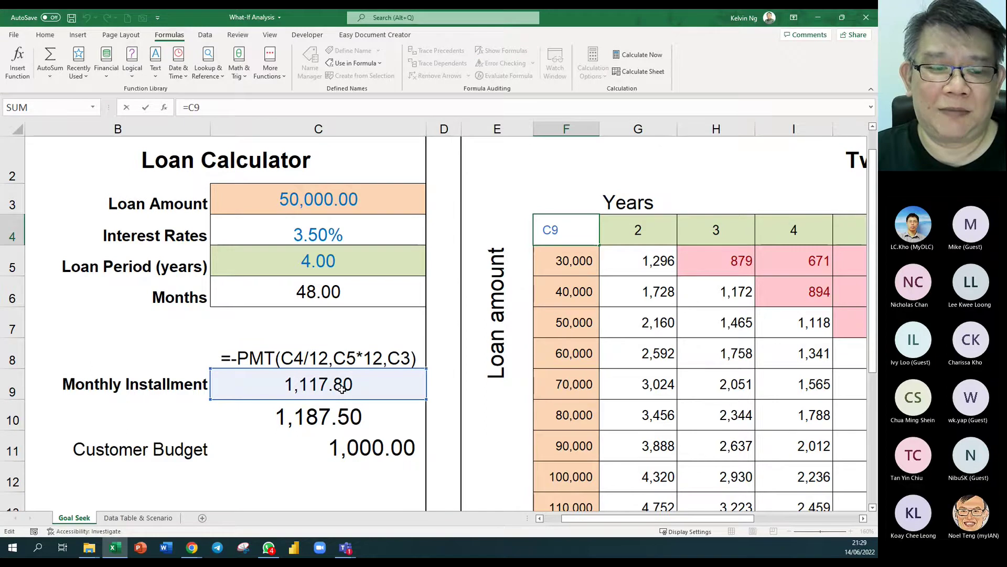
left_click(137, 518)
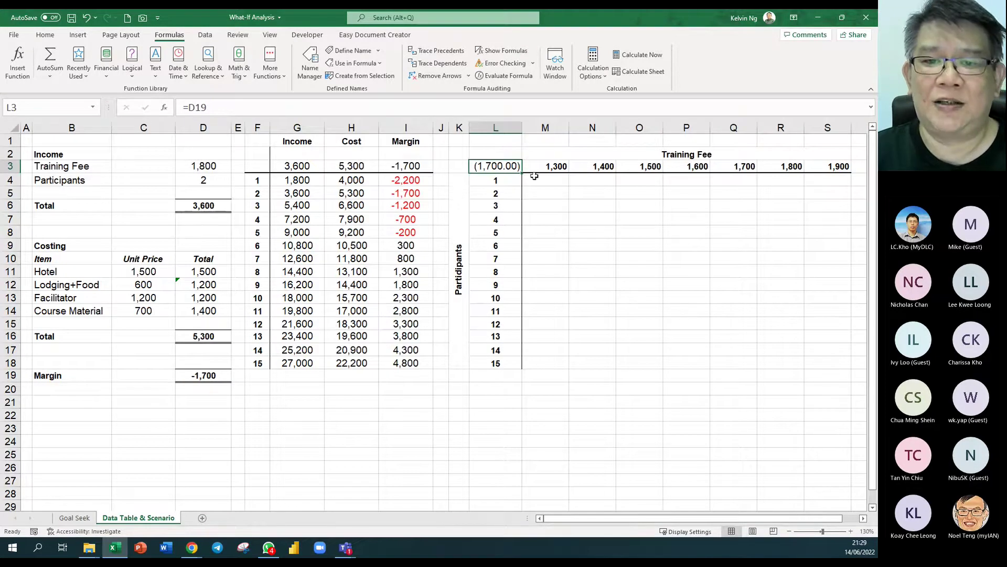
Create a two-variable data table over L3:S18 with row input cell D3 (Training Fee) and column input cell D4 (Participants)
left_click_drag(514, 166, 848, 365)
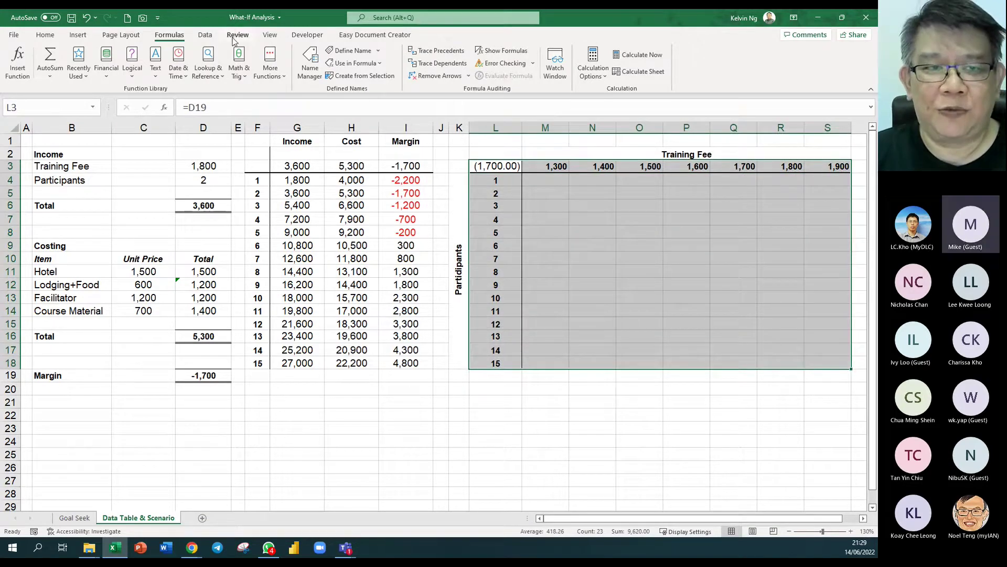
left_click(205, 35)
left_click(687, 76)
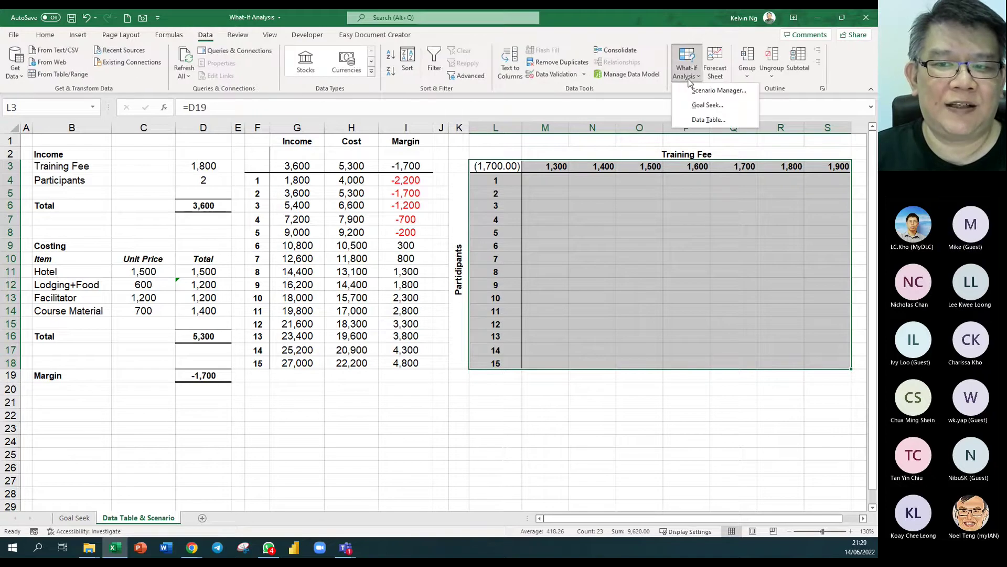
left_click(708, 120)
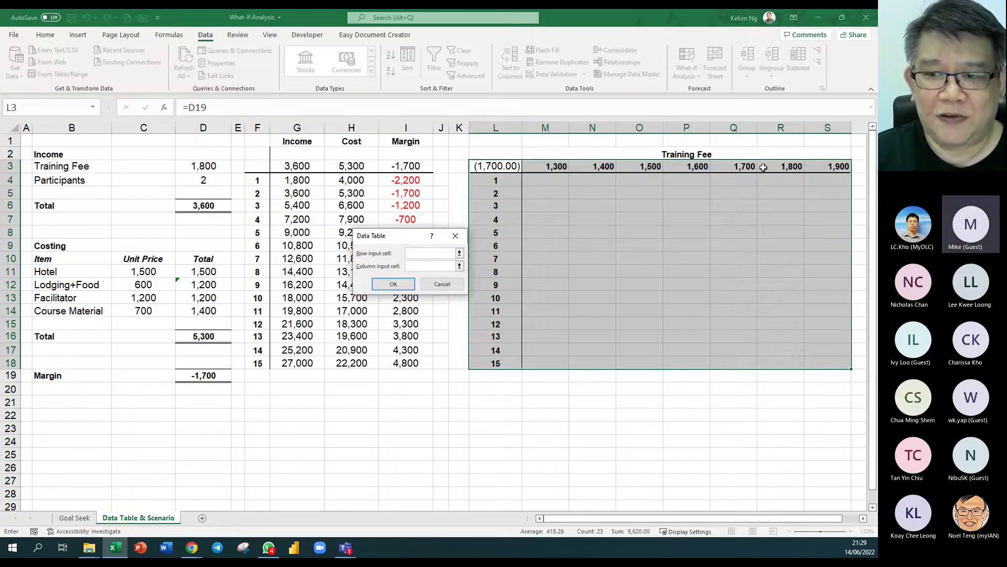
left_click(219, 168)
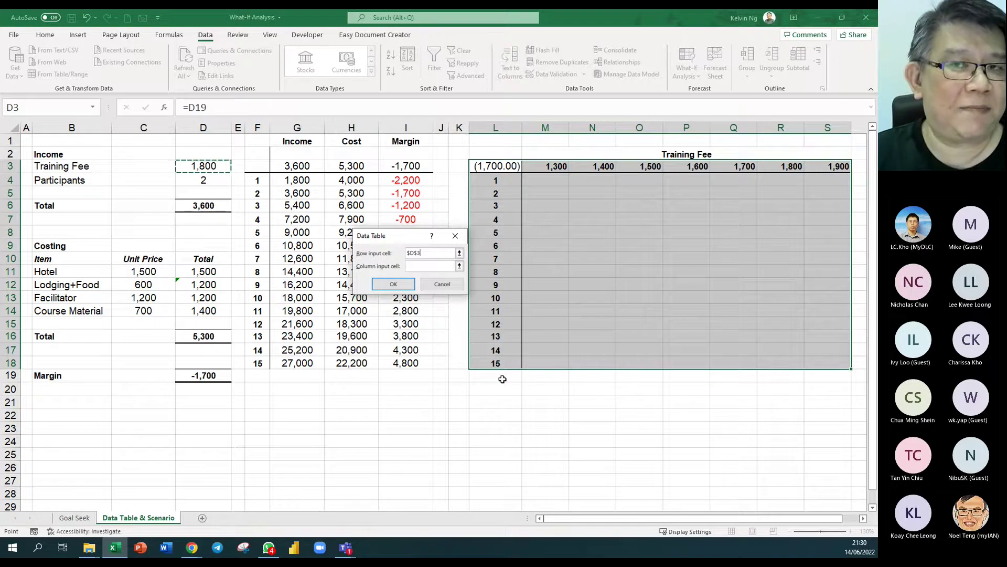
left_click(414, 266)
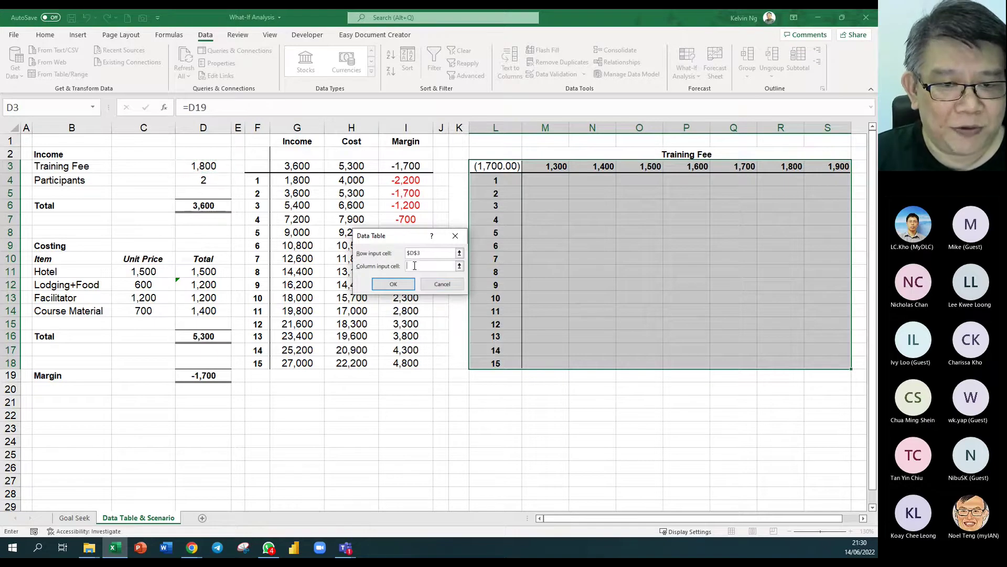
left_click(212, 181)
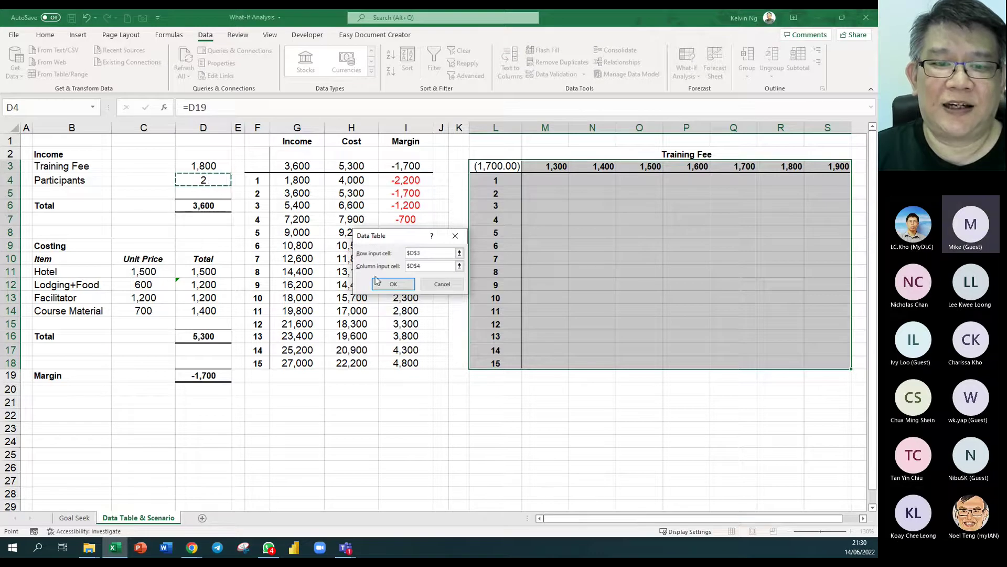
left_click(408, 283)
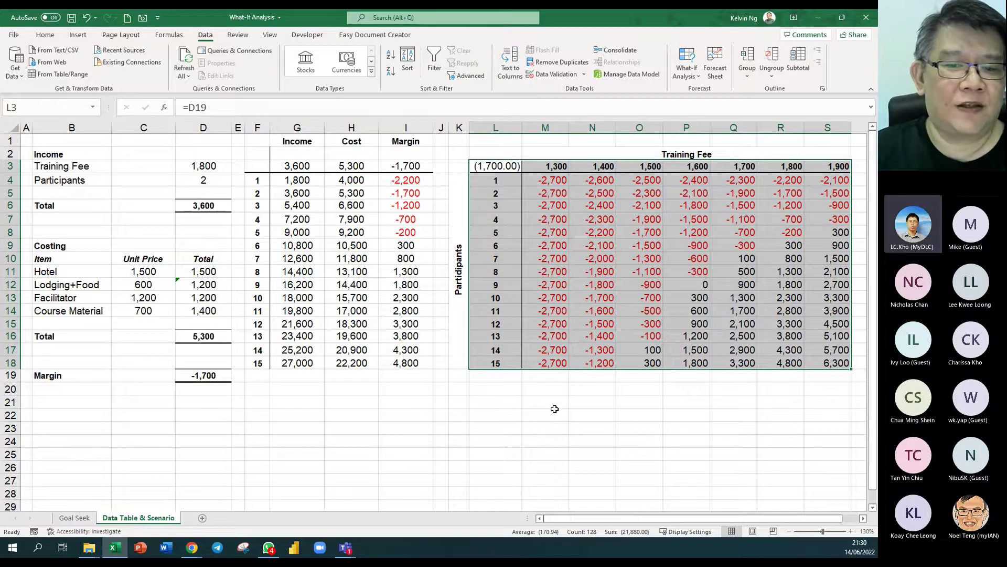
Examine the margins for 15 participants in row 18 and the 1,600 training fee column
left_click(549, 412)
left_click_drag(503, 363, 838, 363)
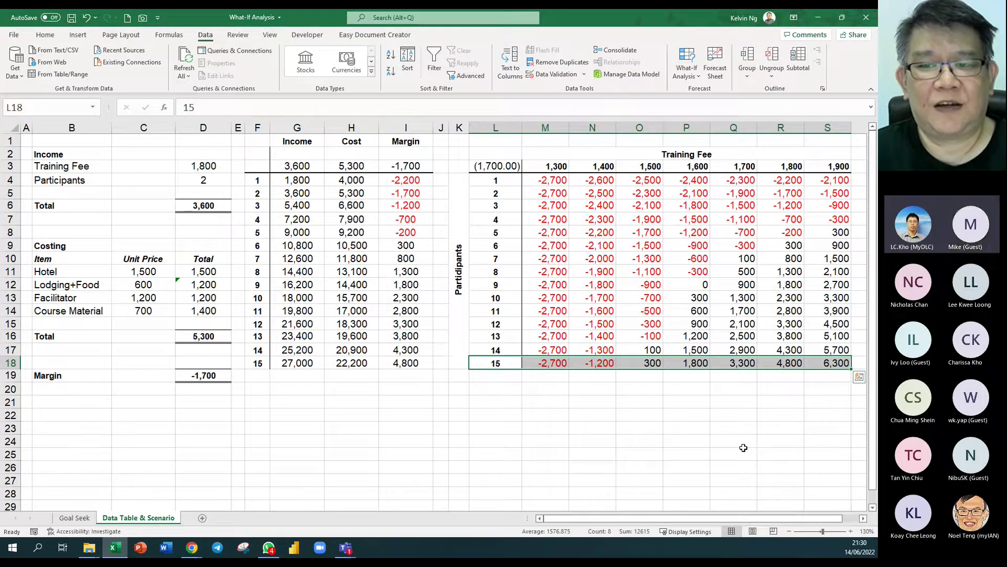
left_click(701, 168)
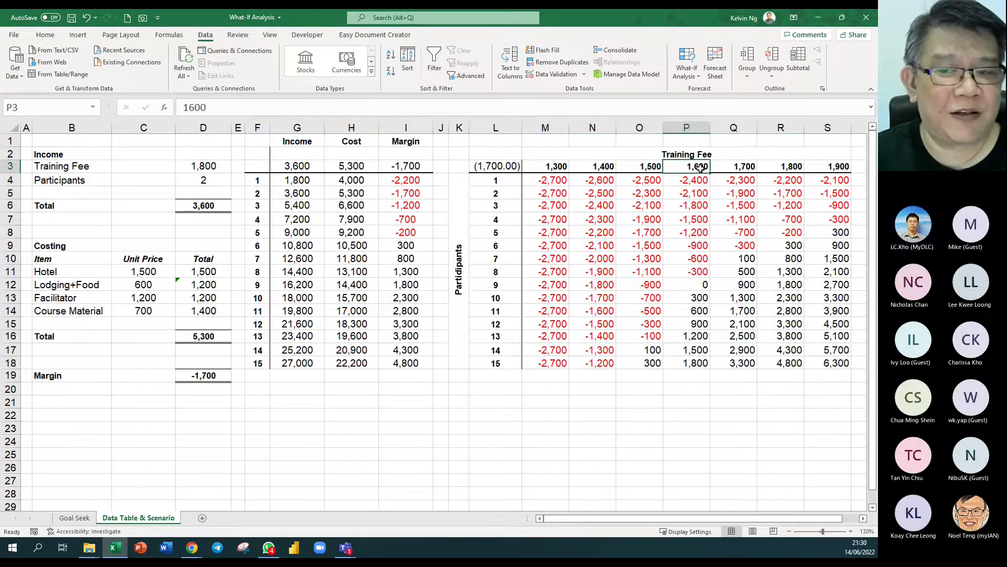
Review the 1,600 training fee column in P3:P18, focusing on the margin for 15 participants in P18
left_click_drag(700, 168, 696, 363)
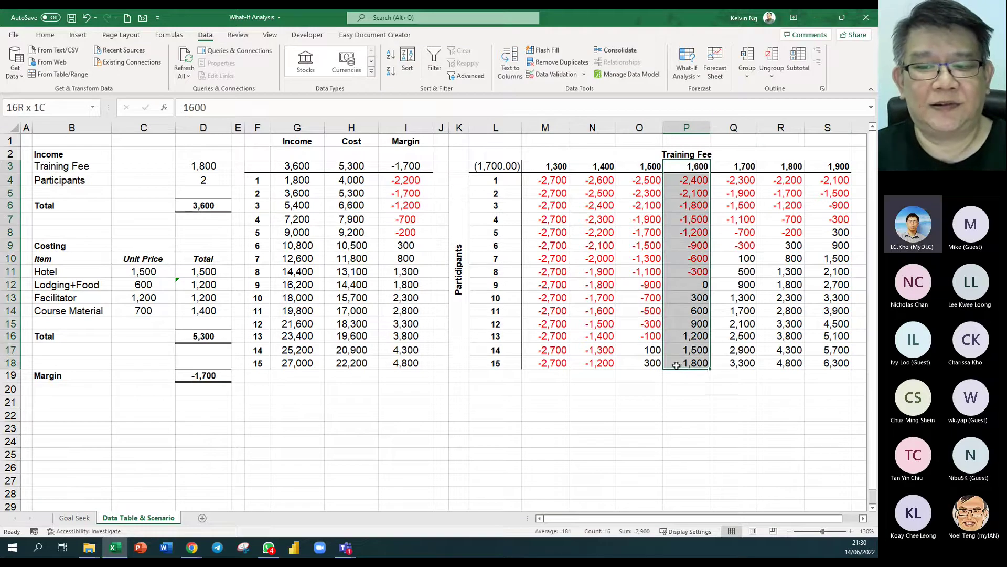
left_click(696, 363)
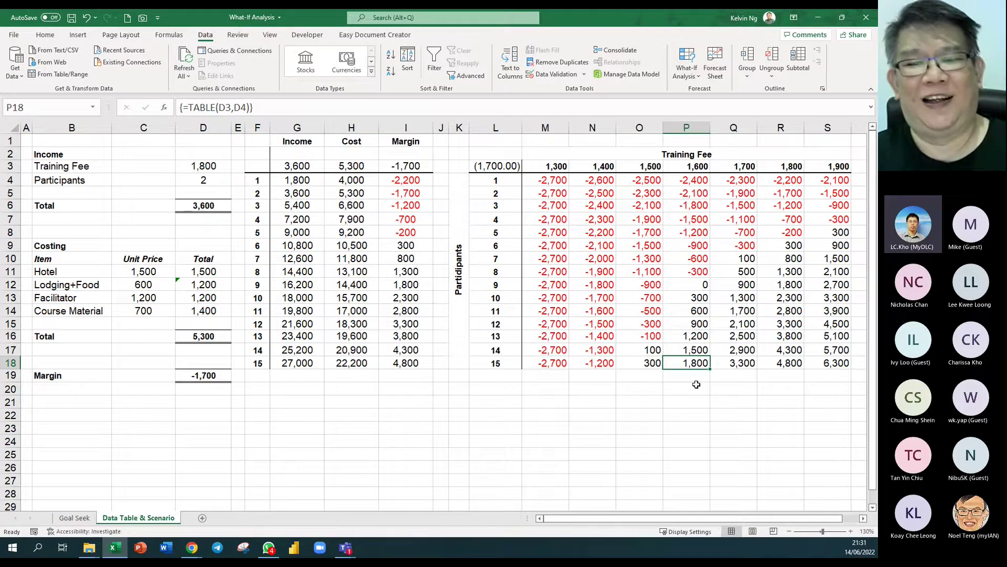
left_click(499, 363)
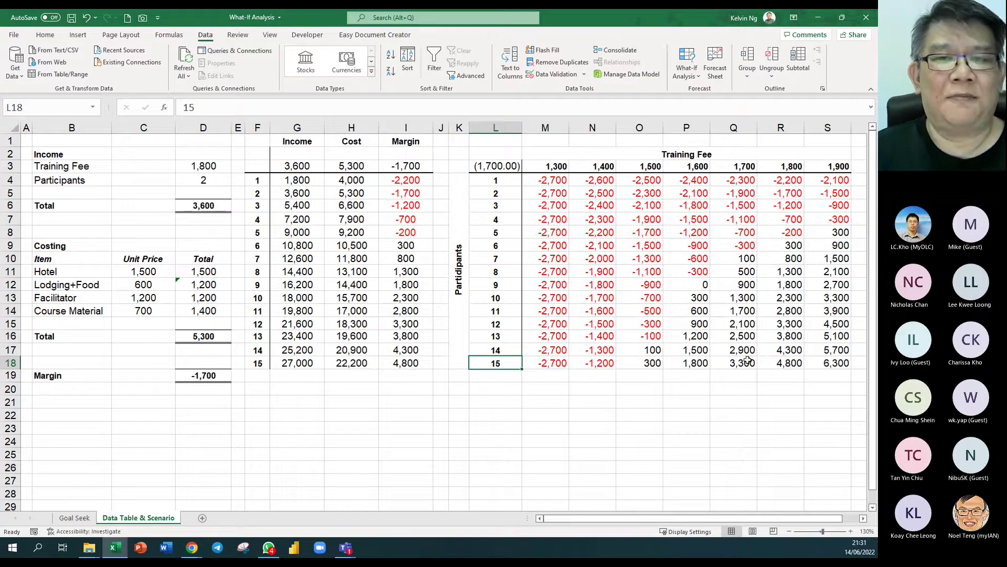
left_click(690, 365)
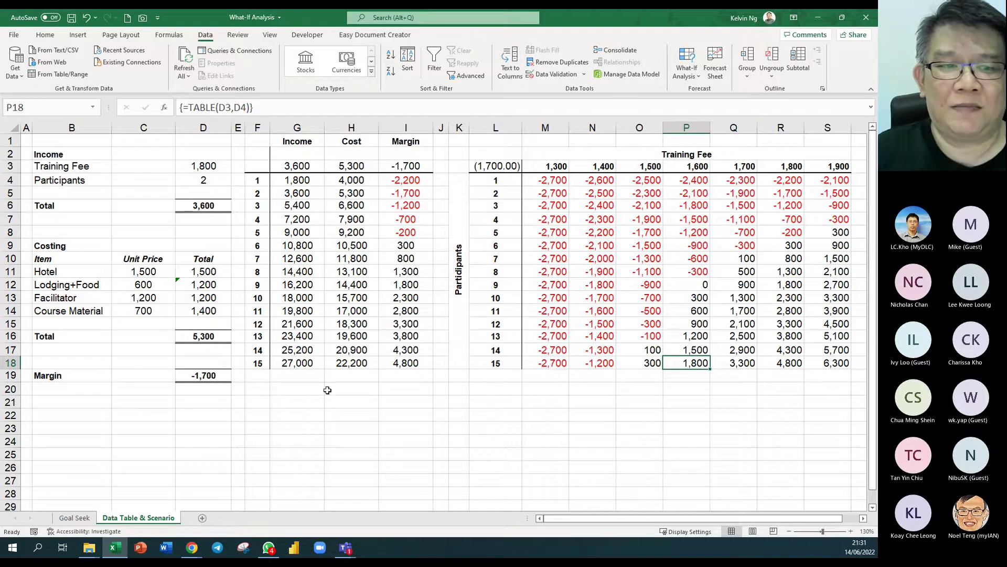
Set the unit prices to 1000 for Hotel, 400 for Lodging+Food and 500 for Course Material
left_click(138, 271)
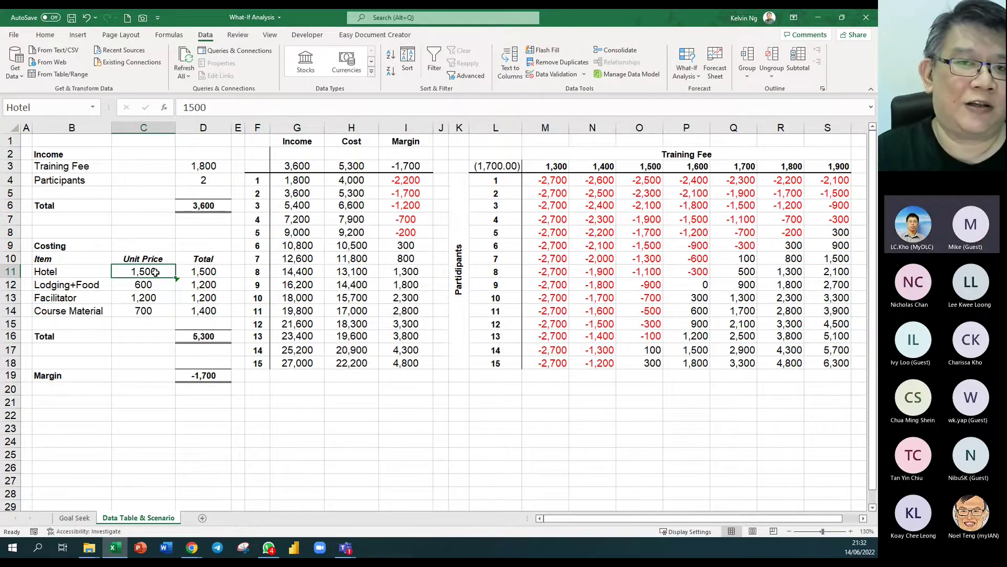
type("1000")
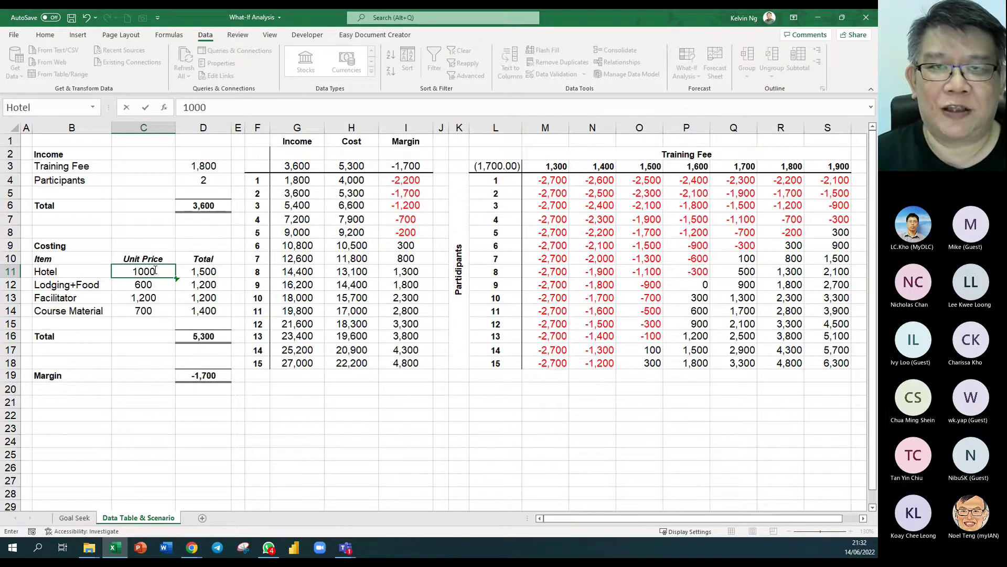
key("Return")
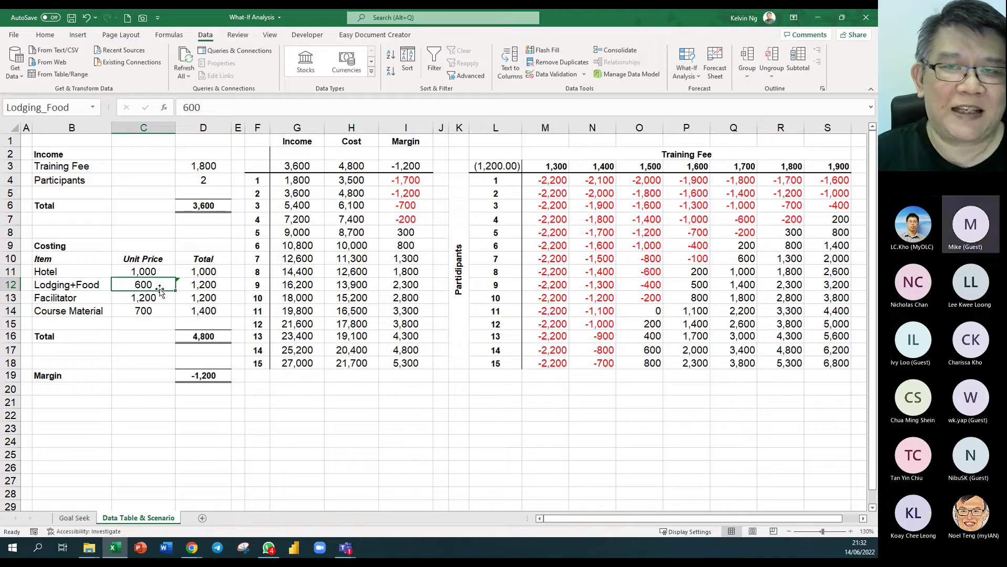
type("400")
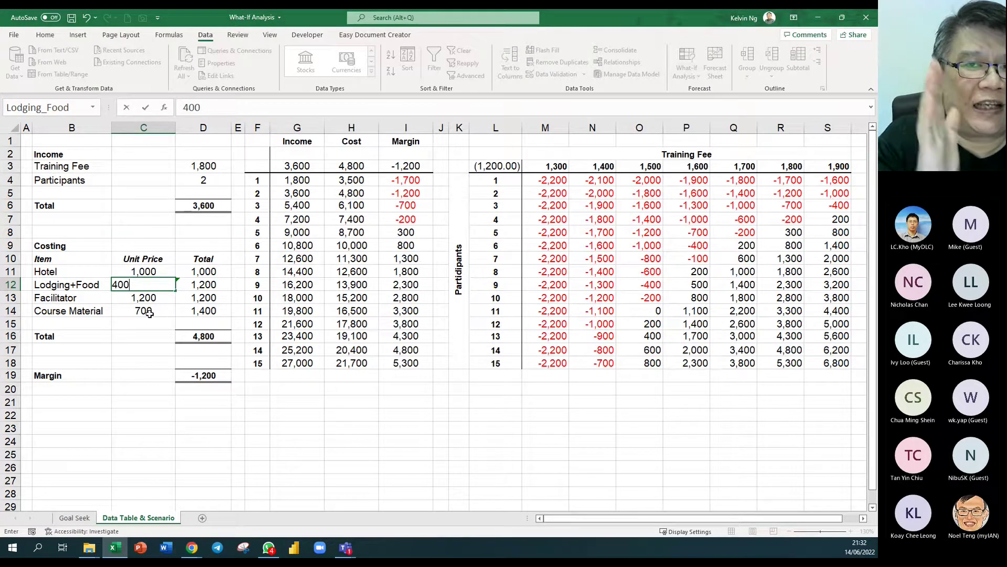
left_click(150, 312)
type("500")
key("Return")
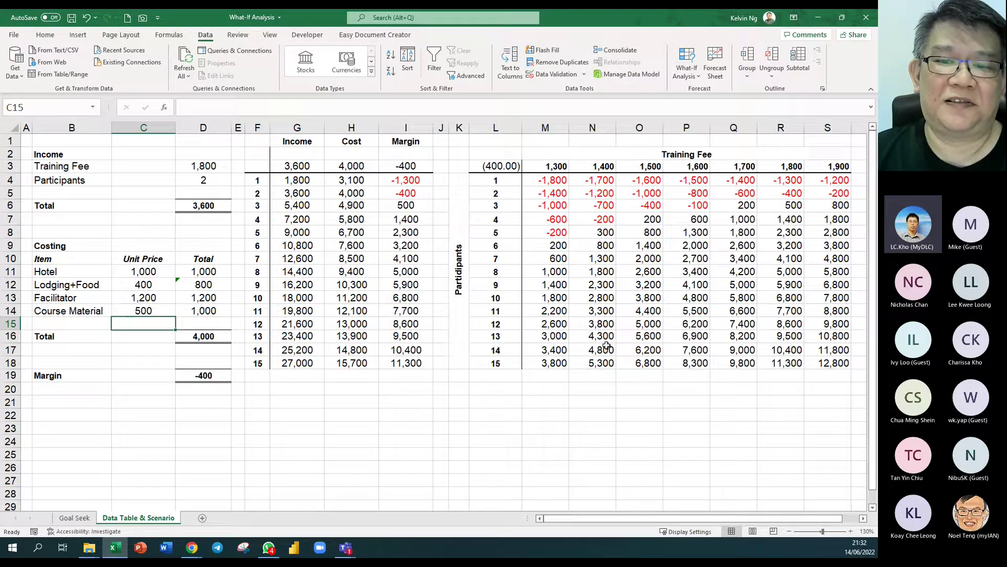
Review the costing model in B2:D19 and compare it with the installment formula in C10 on the Goal Seek sheet
left_click_drag(65, 155, 208, 373)
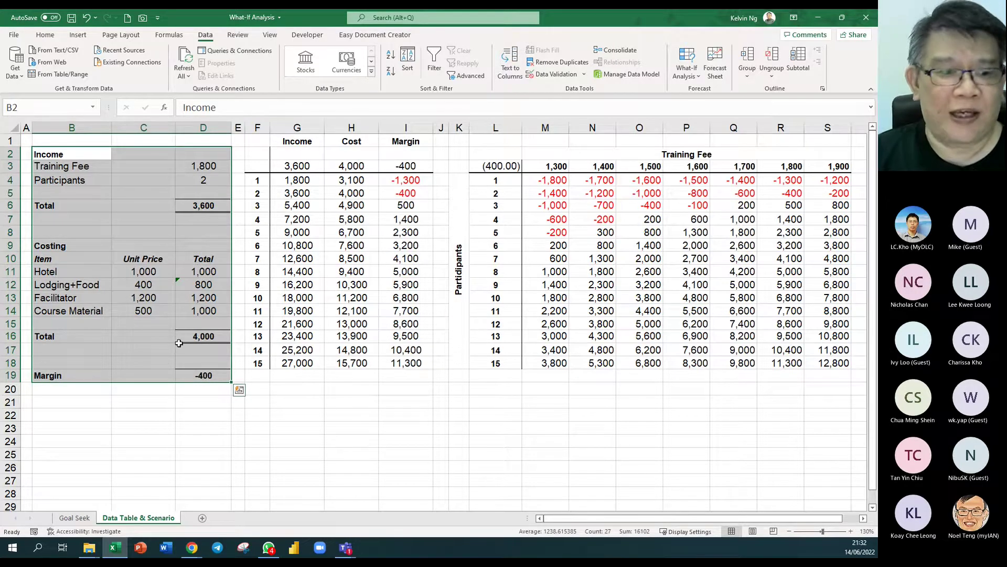
left_click(74, 518)
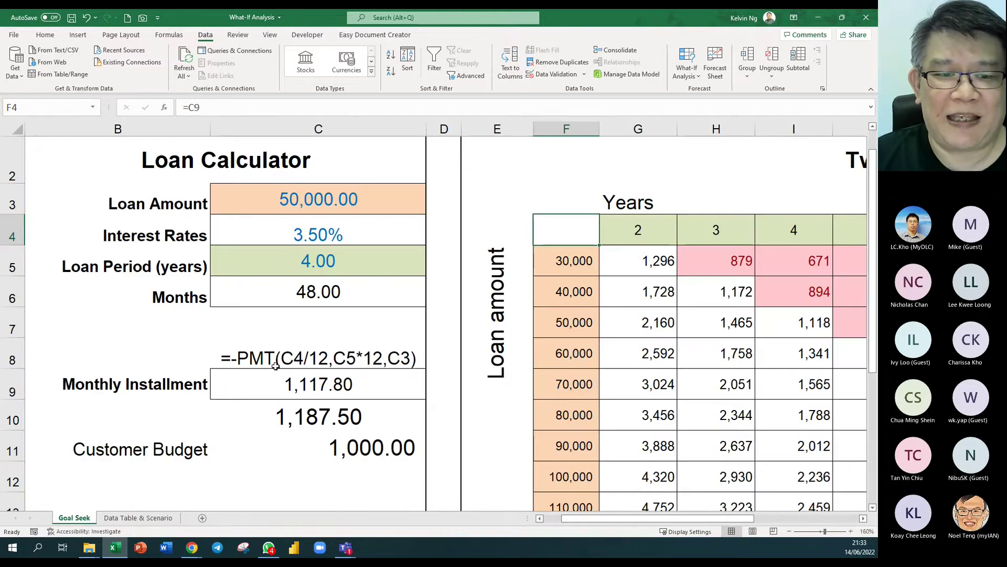
left_click(317, 416)
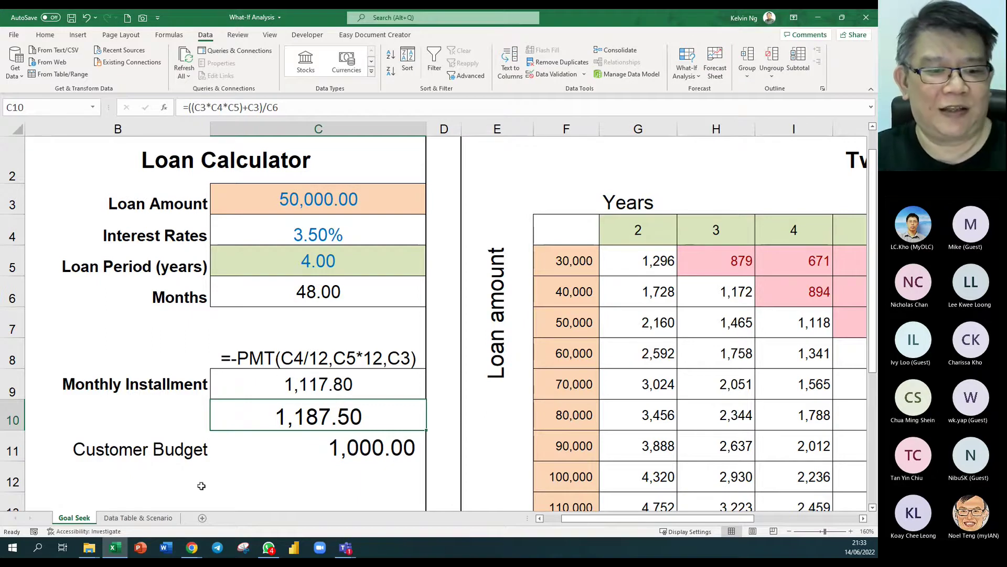
left_click(149, 518)
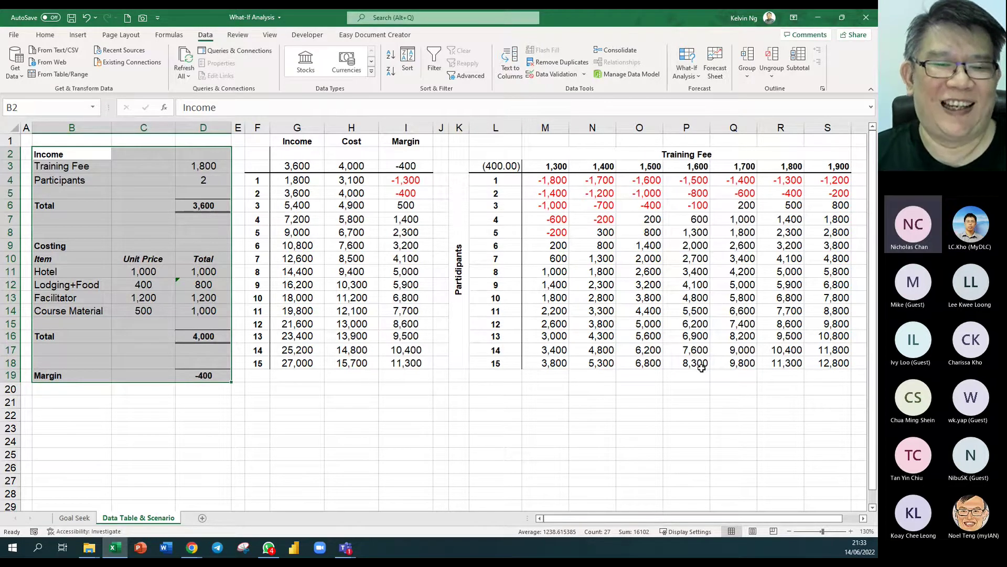
Narrow column K slightly and check the costing model against the two-way margin table
left_click_drag(469, 129, 467, 129)
left_click_drag(46, 154, 235, 425)
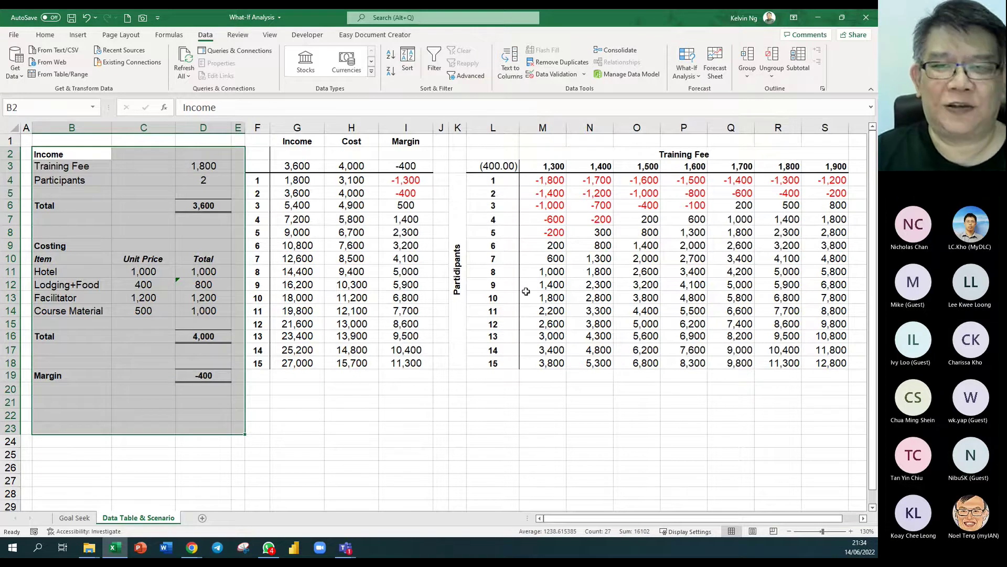
left_click(575, 349)
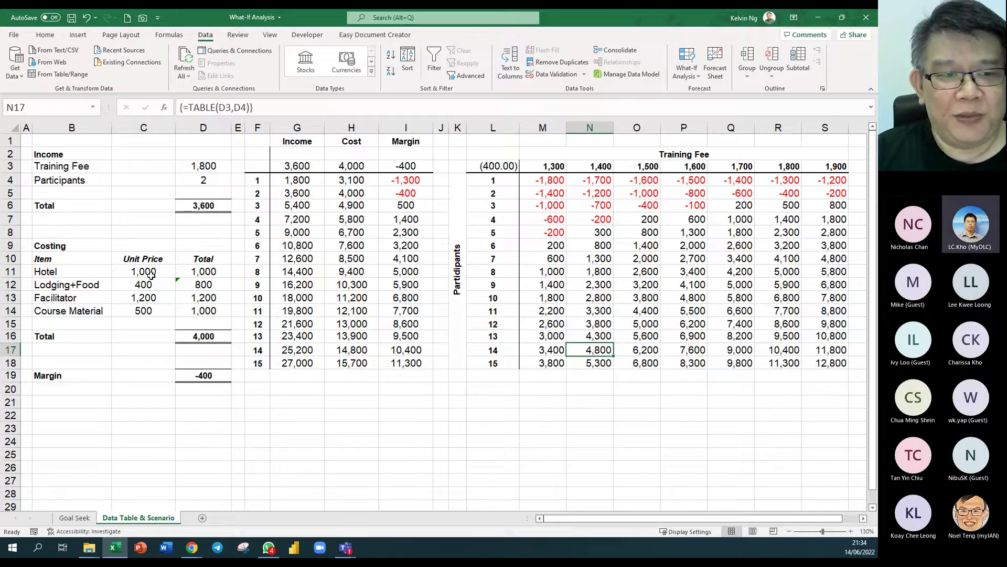
Add a scenario for unit prices C11:C14 with their current values, named "Stingy" plus the presenter's first name and 1300
left_click_drag(151, 274, 146, 310)
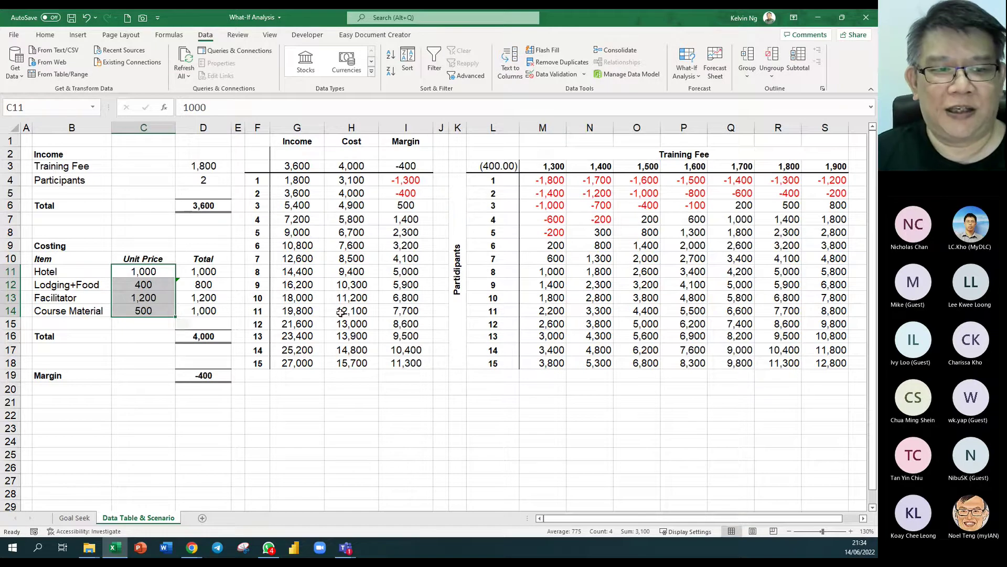
left_click(685, 83)
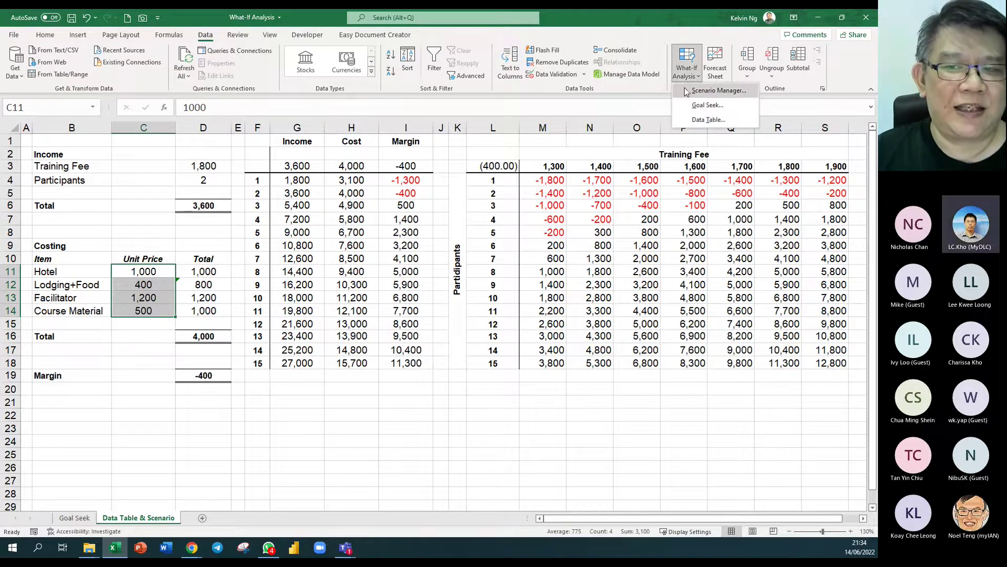
left_click(687, 91)
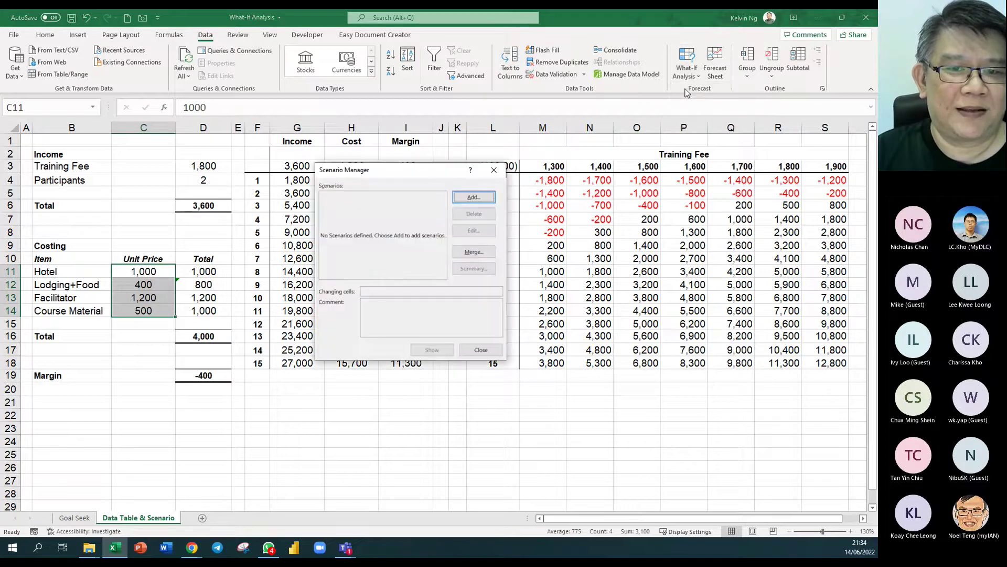
left_click_drag(397, 166, 316, 213)
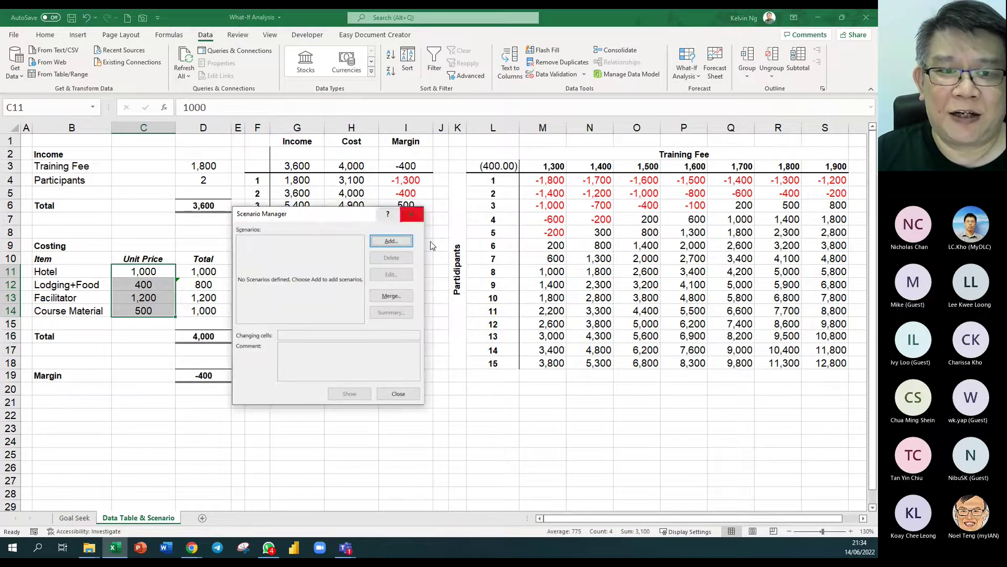
left_click(391, 242)
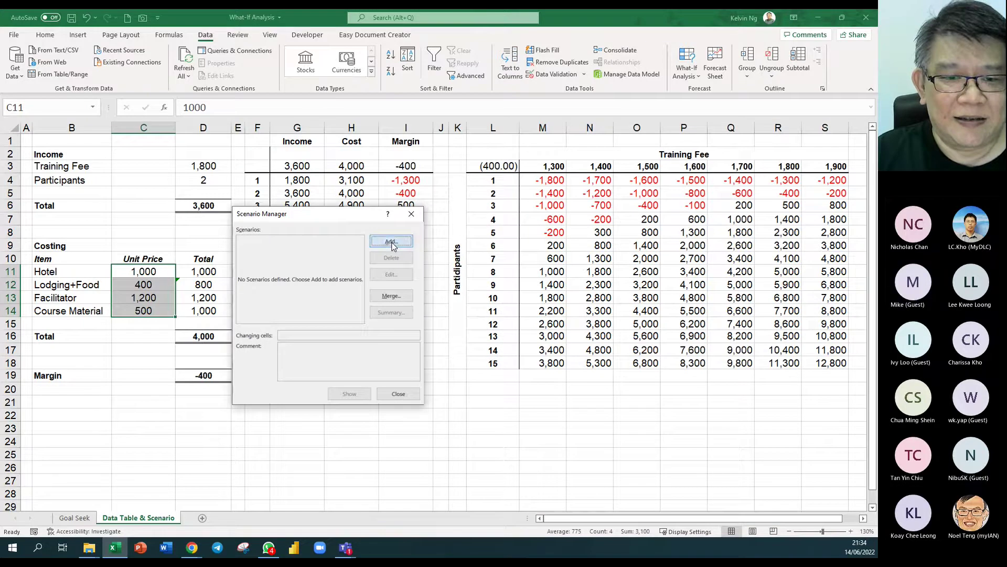
left_click_drag(282, 224, 322, 203)
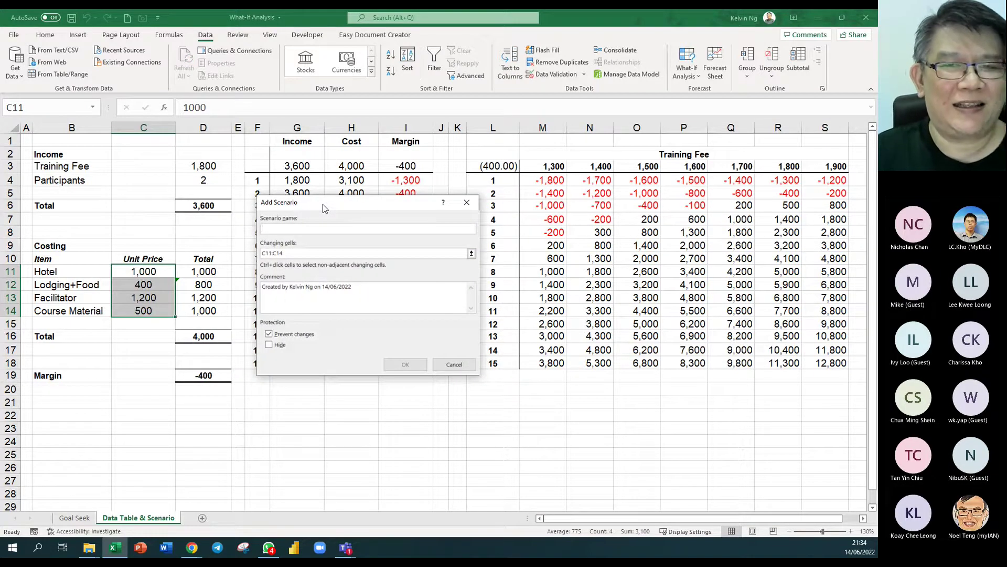
type("Stingy")
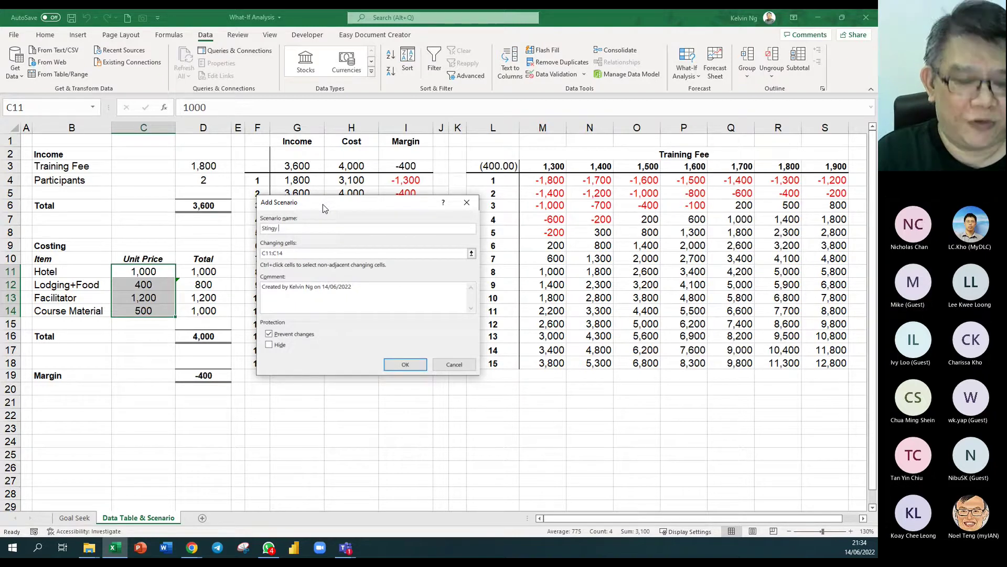
type(" Kelvin 1300")
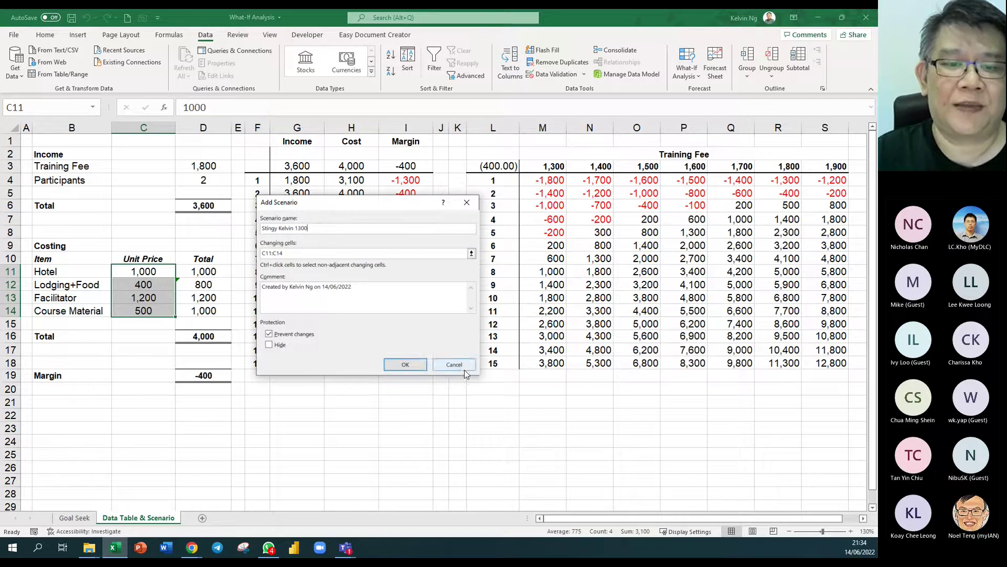
left_click(405, 364)
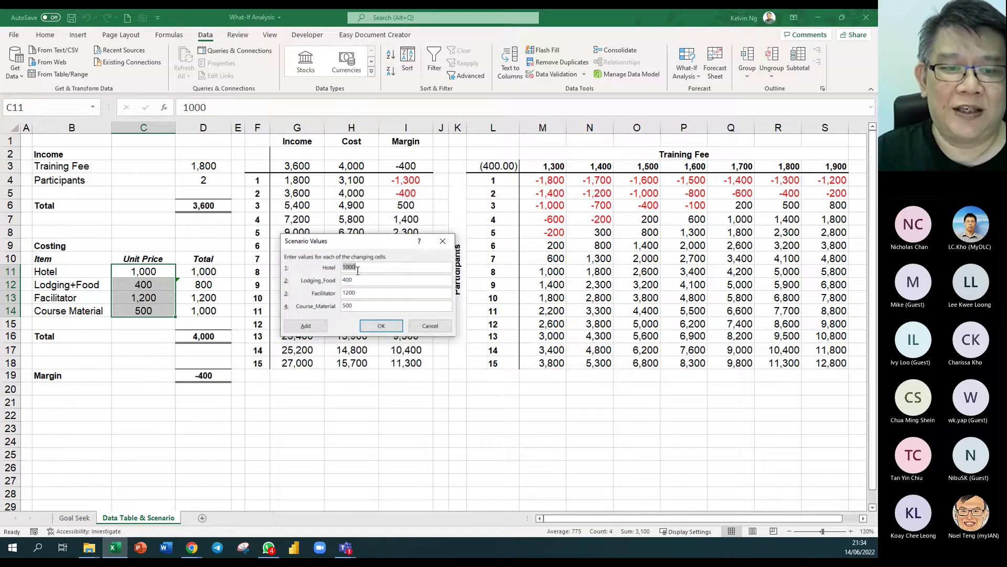
left_click(382, 326)
Add a second scenario named Original Costing with changing cells C11:C14
left_click_drag(375, 196, 382, 129)
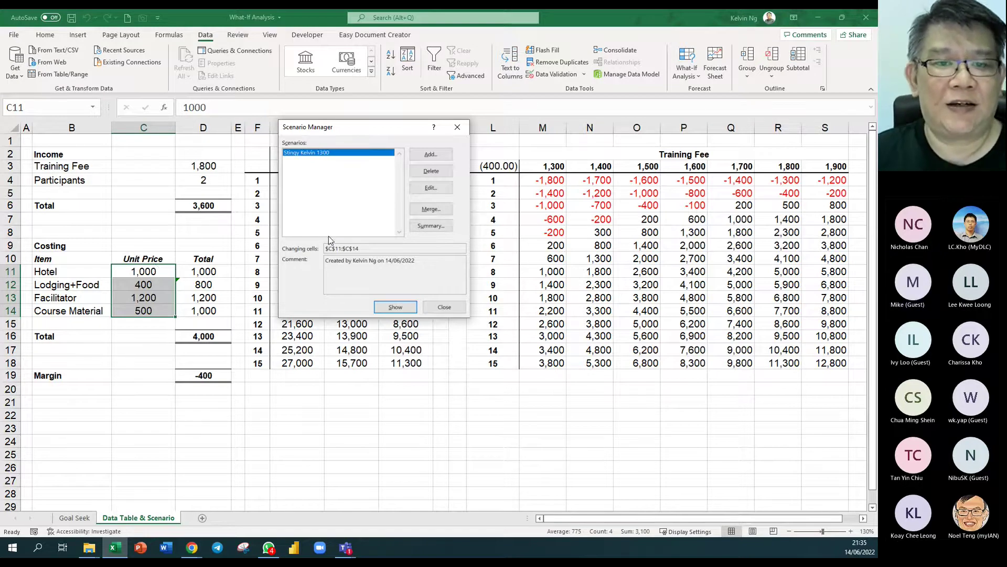
left_click(439, 155)
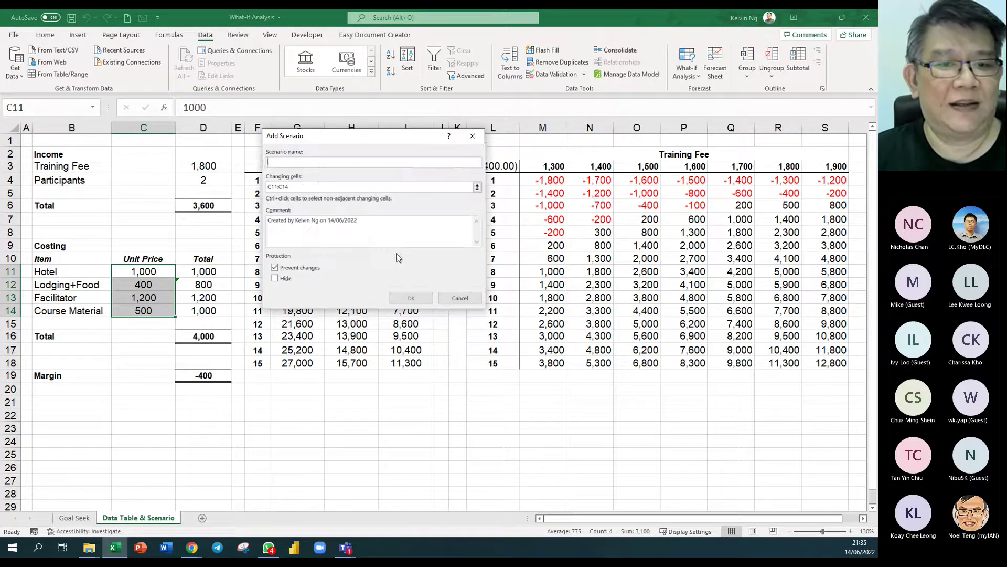
type("Ori")
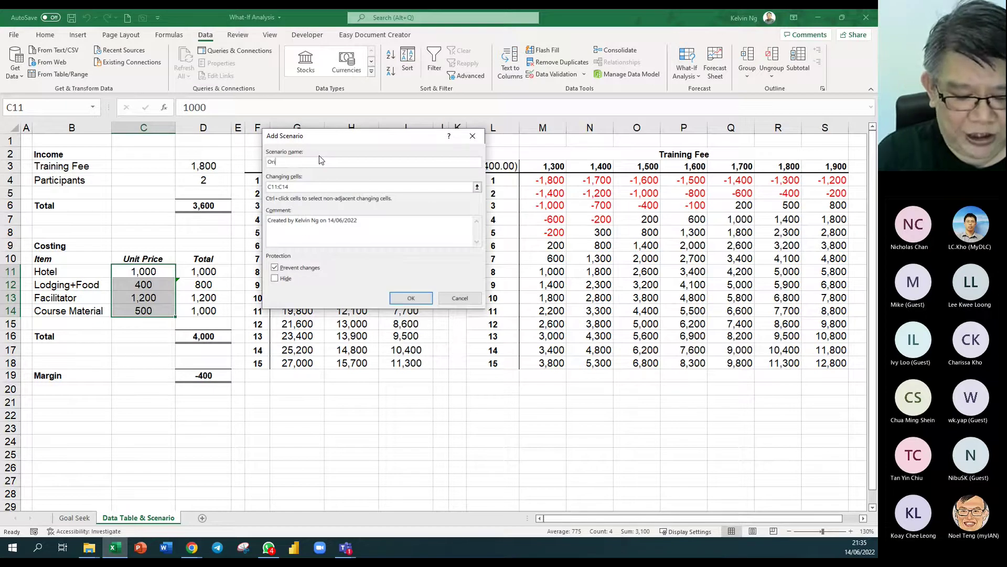
type("ginal Costing")
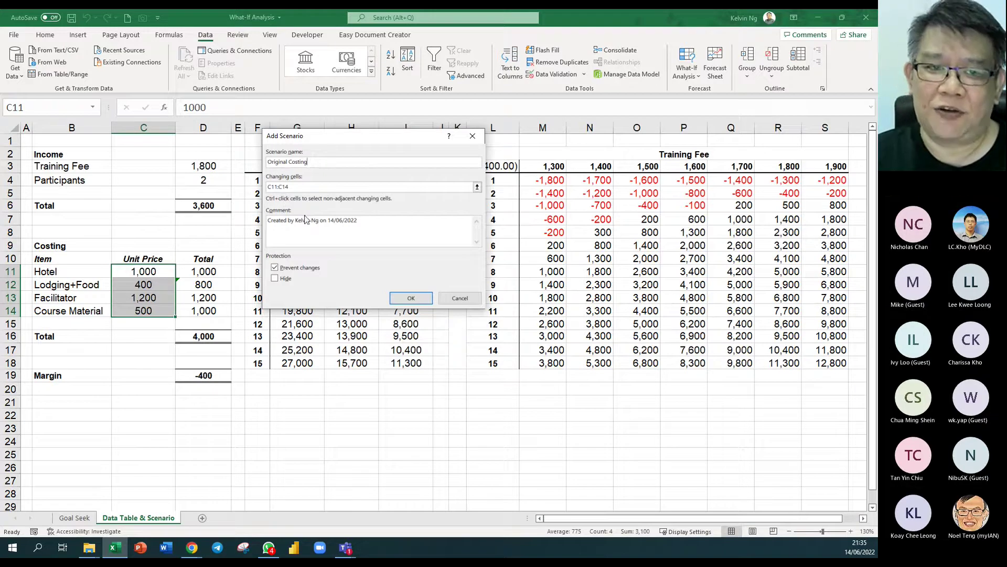
left_click(411, 298)
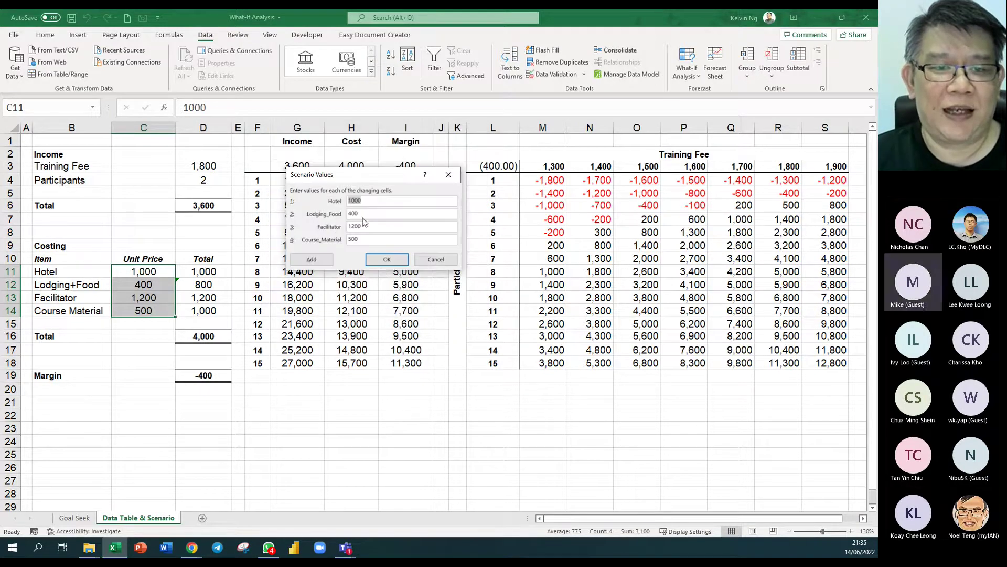
Set the Original Costing scenario's values to Hotel 1500, Lodging_Food 600 and Course_Material 700, and save it
key("BackSpace")
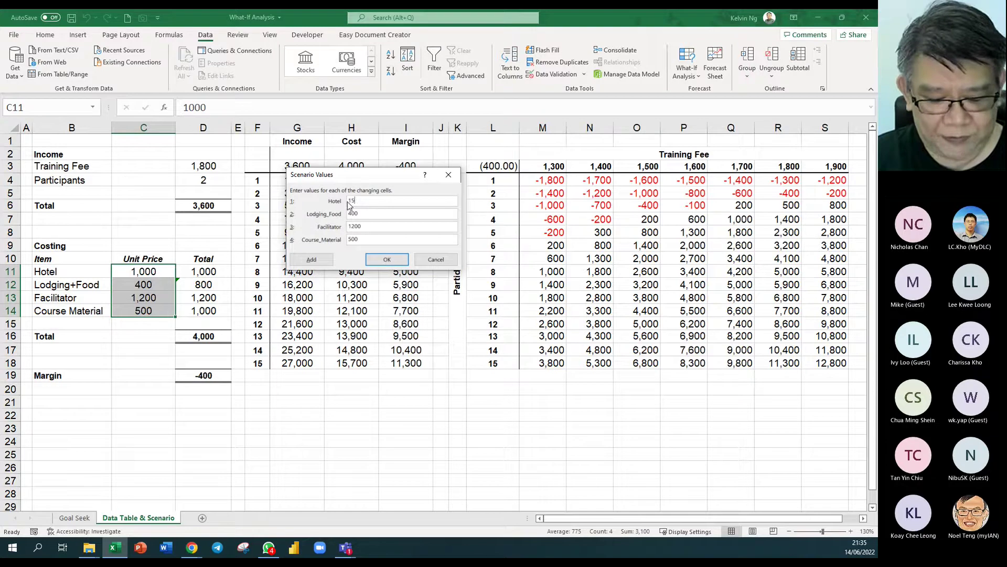
type("1500")
key("Tab")
key("BackSpace")
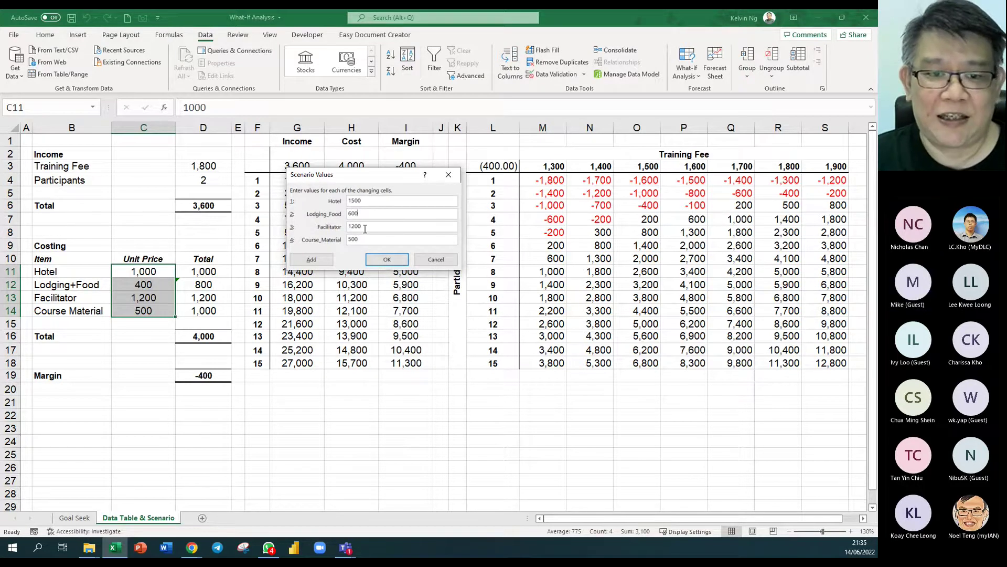
double_click(363, 227)
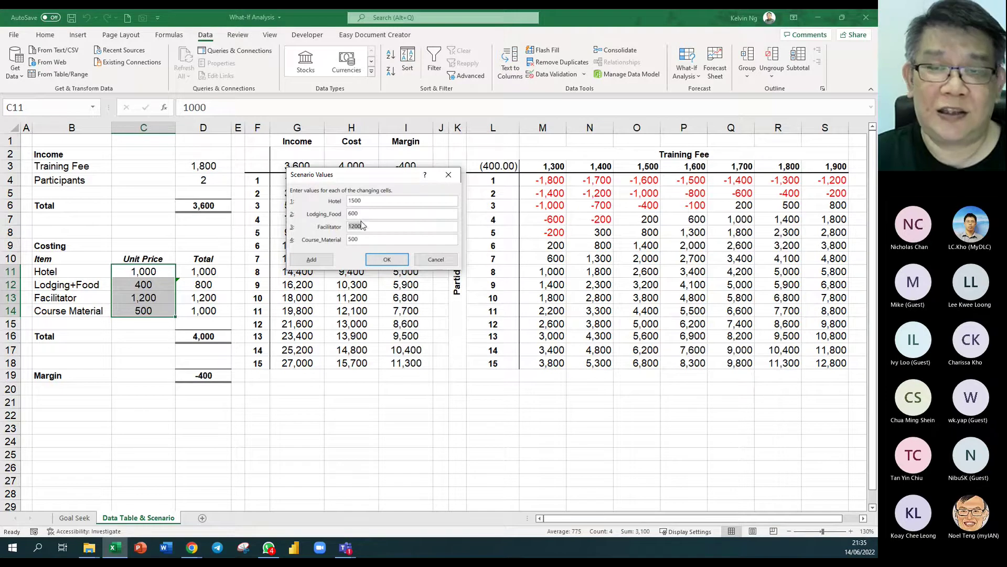
double_click(375, 241)
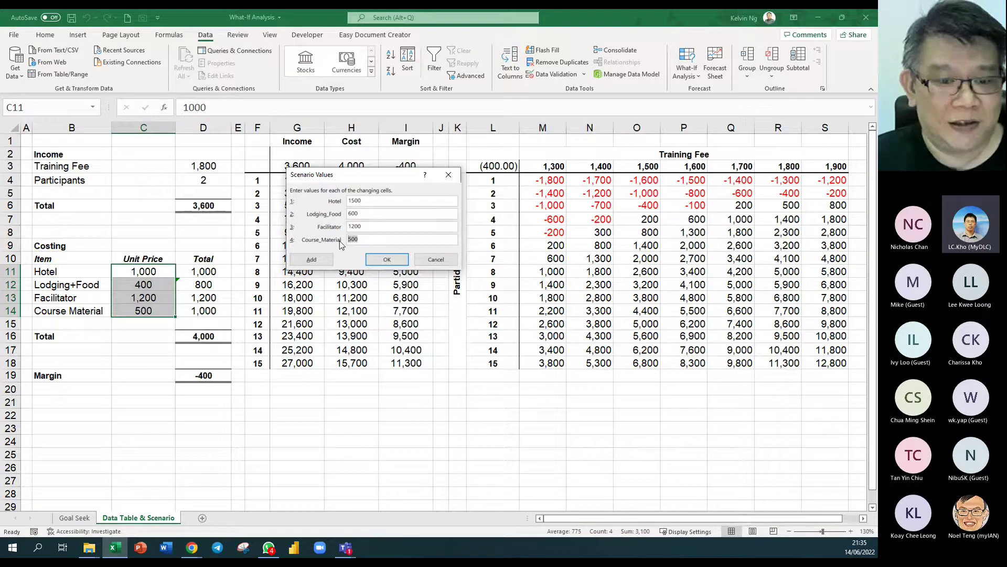
type("700")
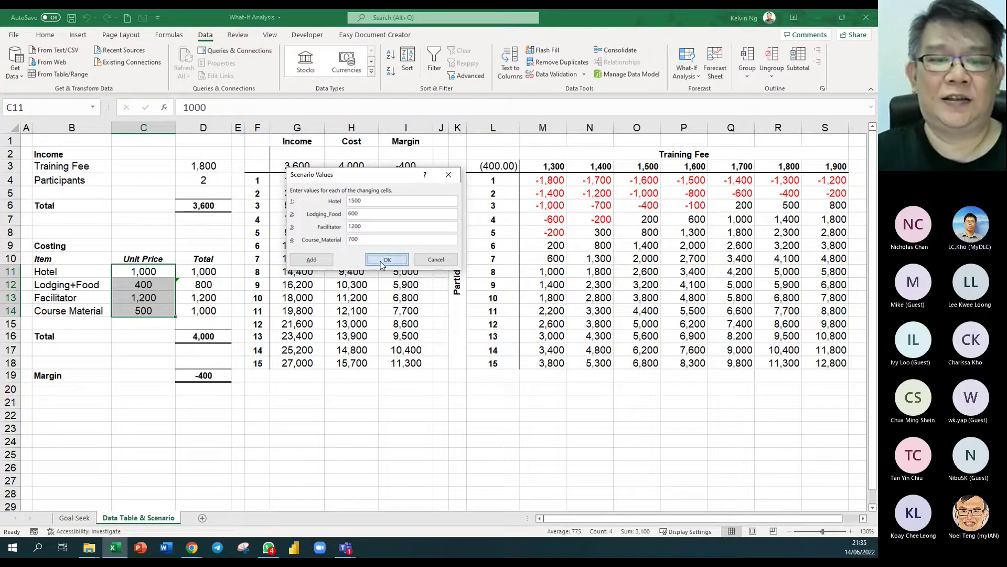
left_click(386, 261)
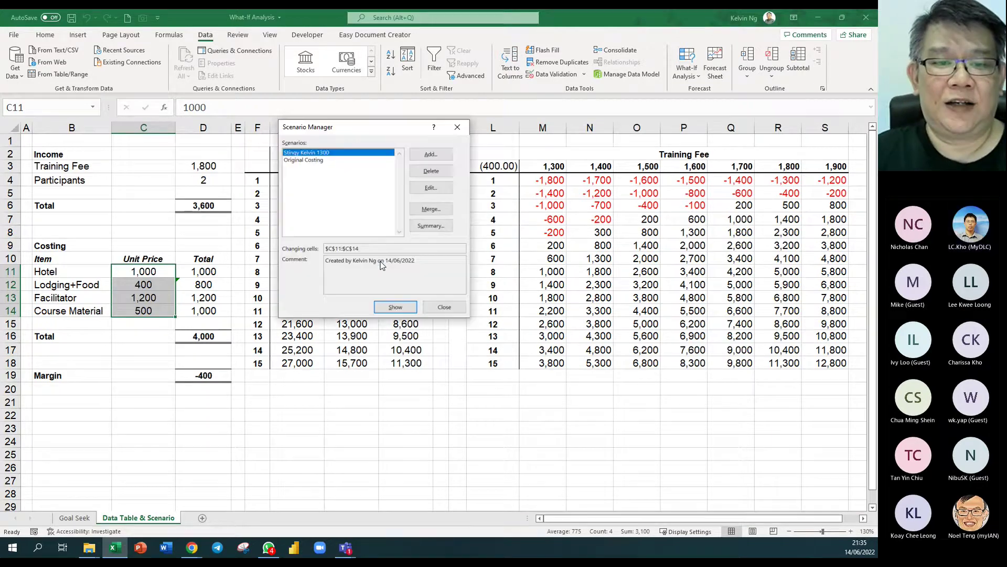
Show the Original Costing scenario in the costing model and close the Scenario Manager
left_click(312, 161)
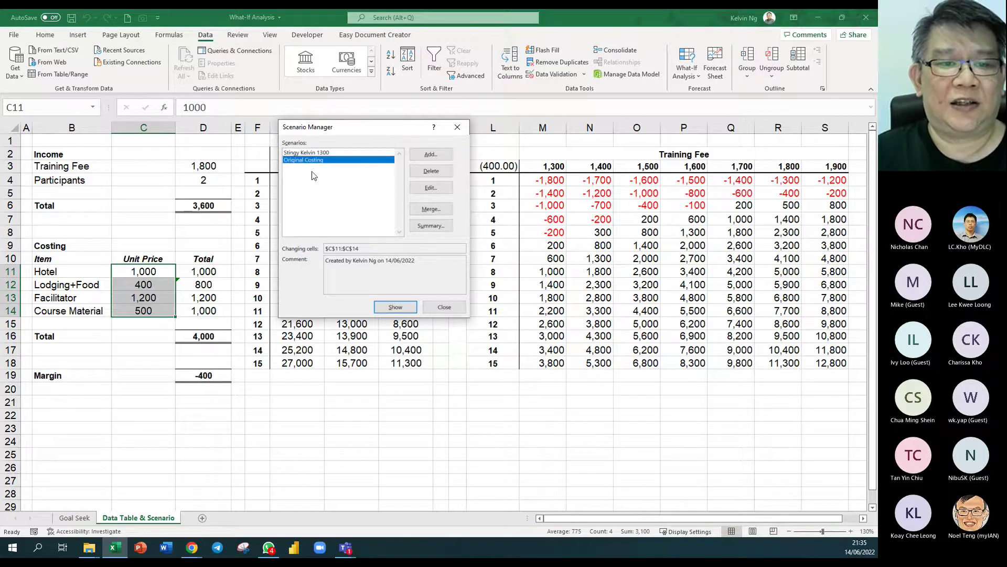
left_click(393, 309)
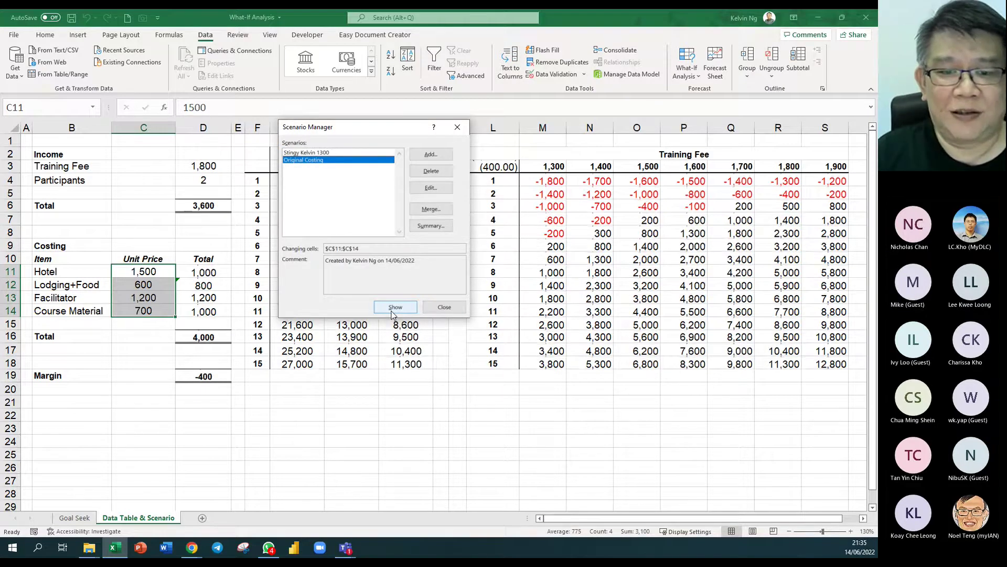
left_click(443, 309)
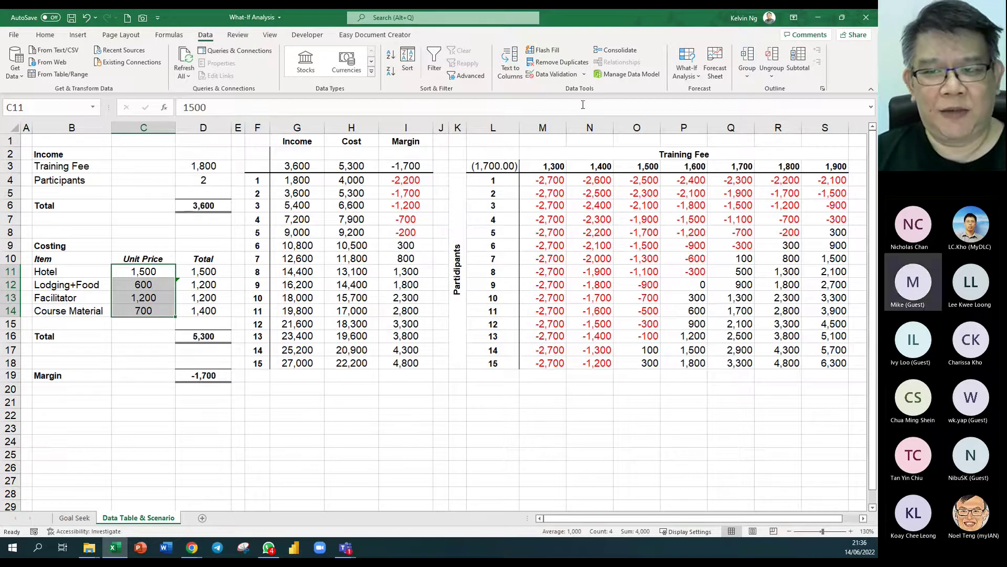
Show the "Stingy" 1300 scenario, close the Scenario Manager and highlight the unit prices in C11:C14
left_click(687, 63)
left_click(715, 104)
left_click(299, 175)
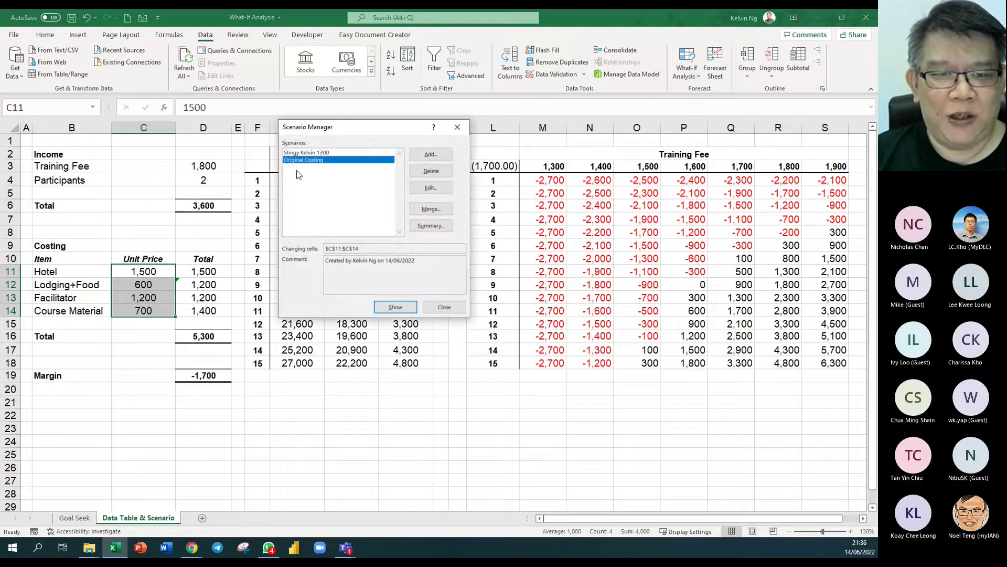
left_click(304, 151)
left_click(415, 304)
left_click(444, 307)
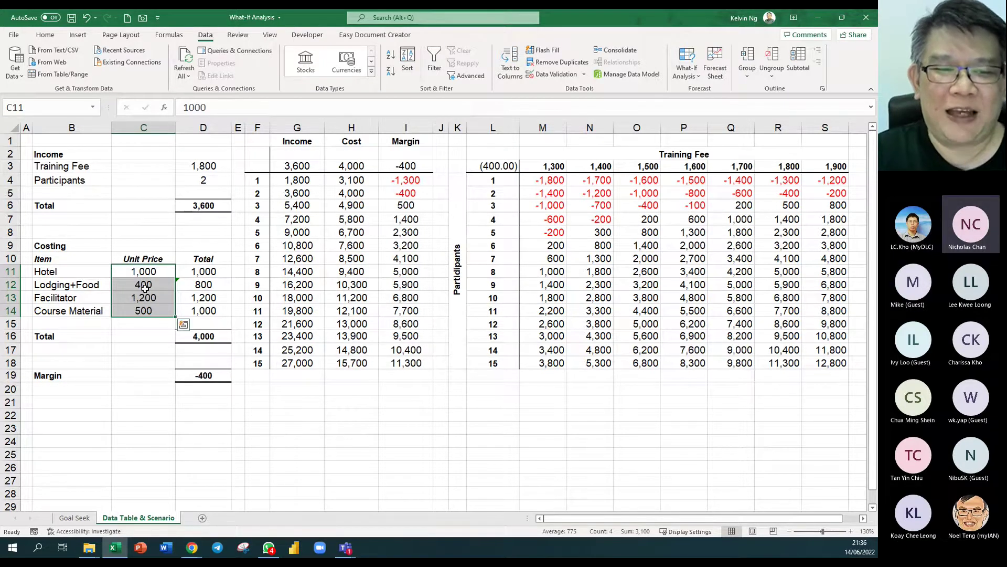
left_click_drag(147, 270, 138, 308)
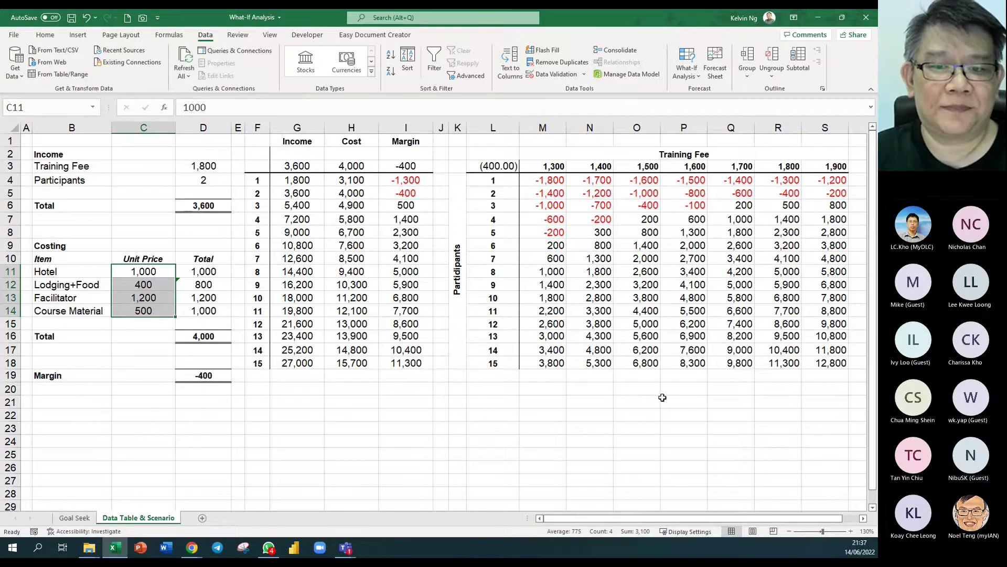
left_click(534, 402)
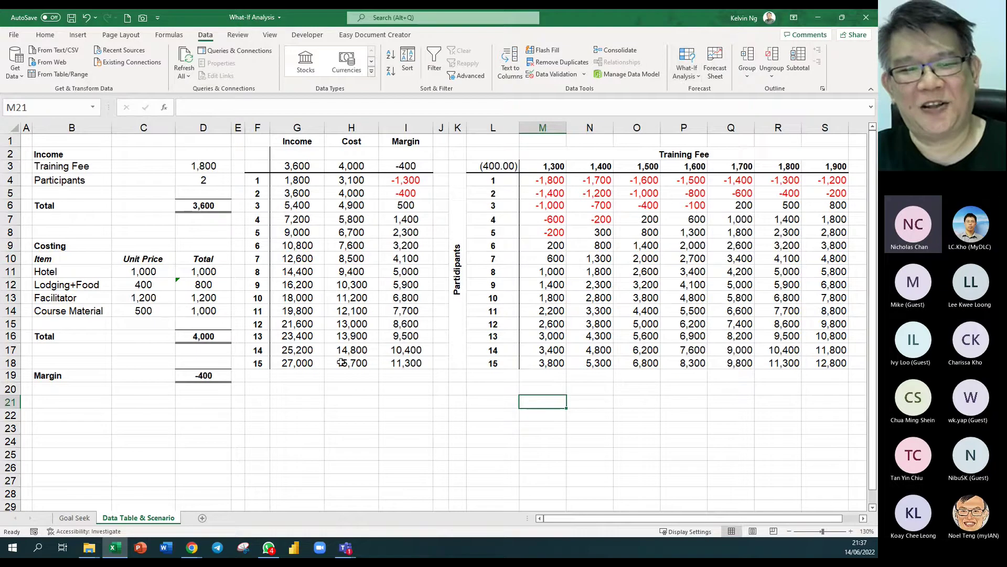
Reapply the Original Costing scenario to the unit prices and close the Scenario Manager
left_click(692, 77)
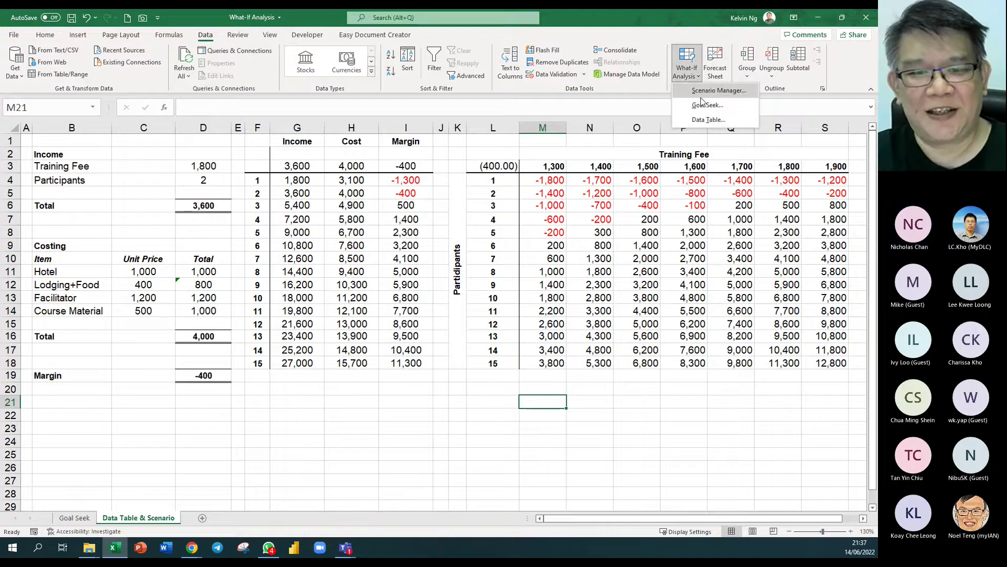
left_click(703, 92)
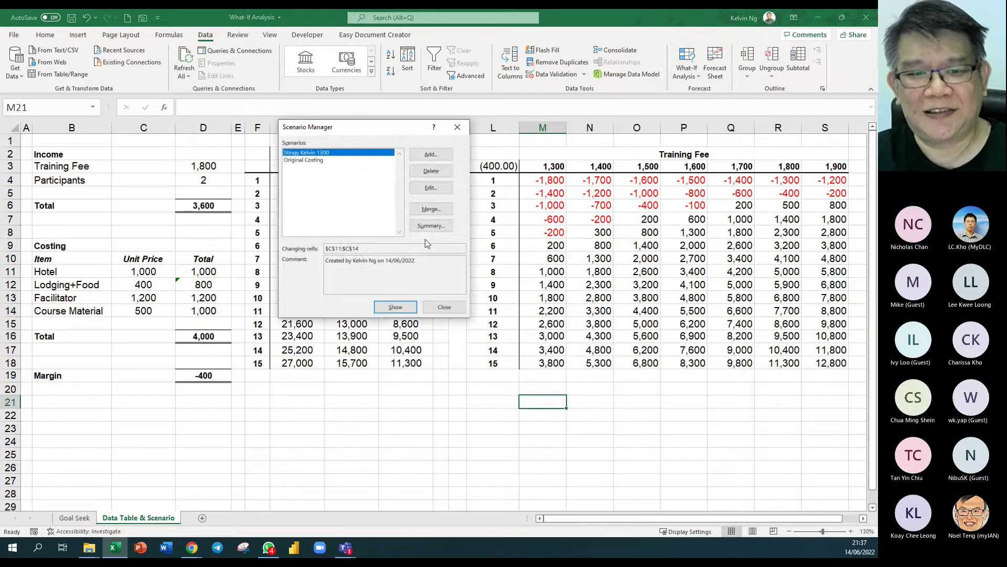
left_click(318, 164)
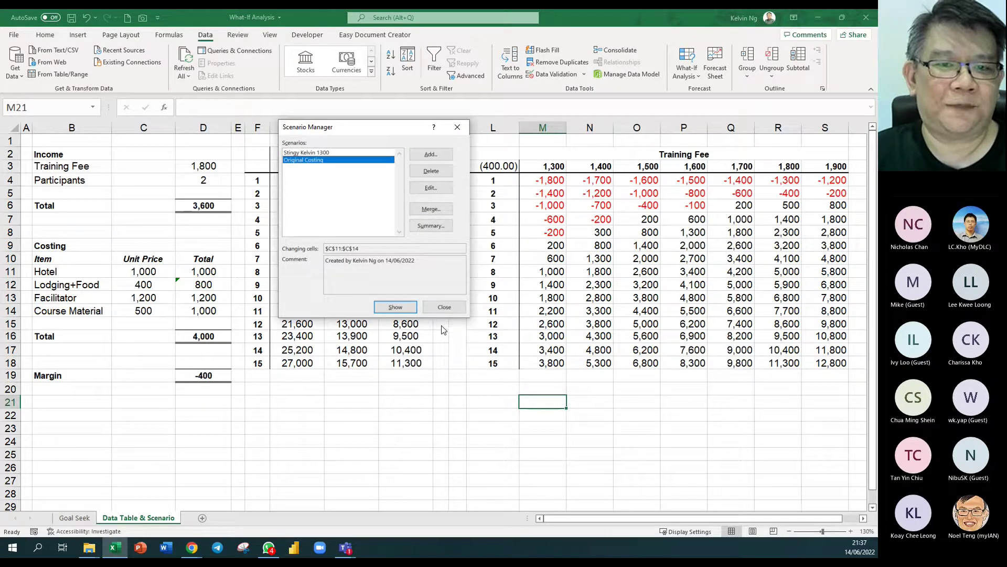
left_click(390, 307)
left_click(341, 152)
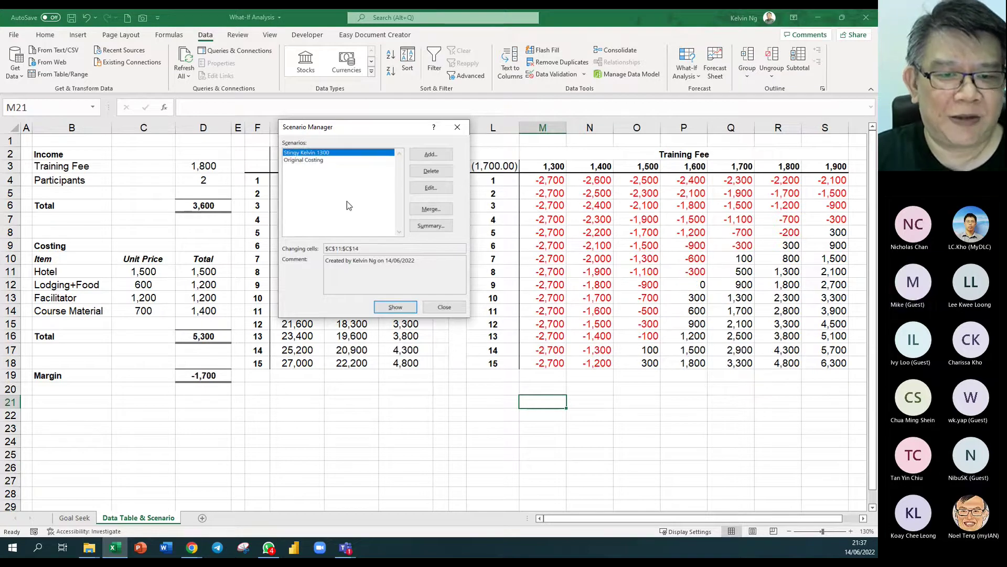
left_click(444, 307)
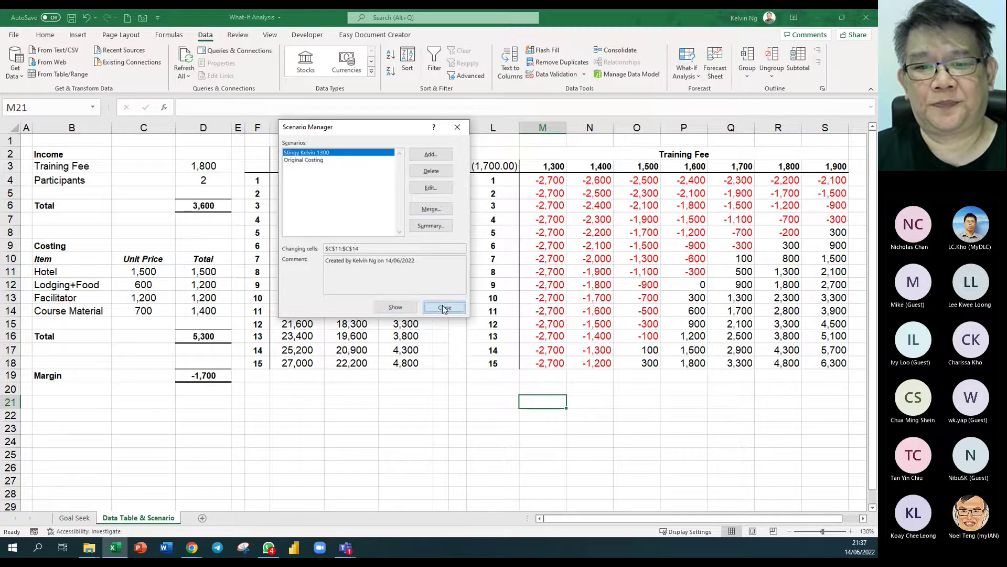
Highlight the whole costing model with both data tables, and check the table formulas in H7 and I11
left_click_drag(26, 141, 860, 389)
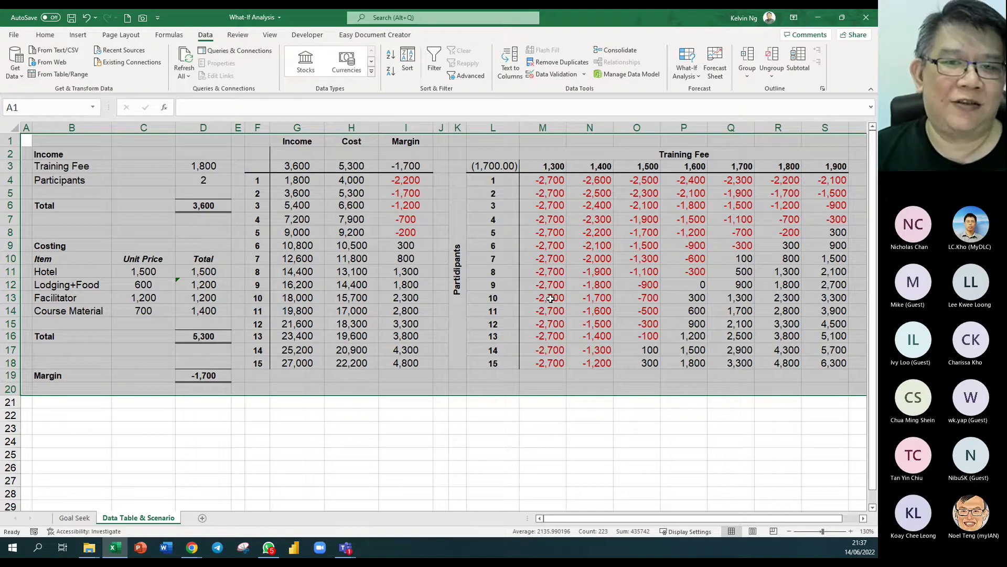
left_click(337, 218)
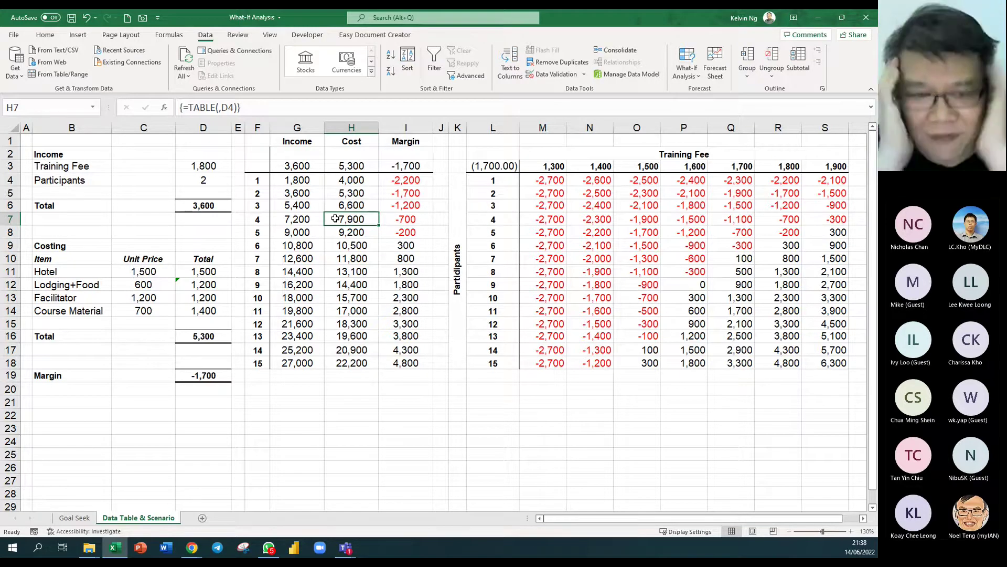
left_click(403, 272)
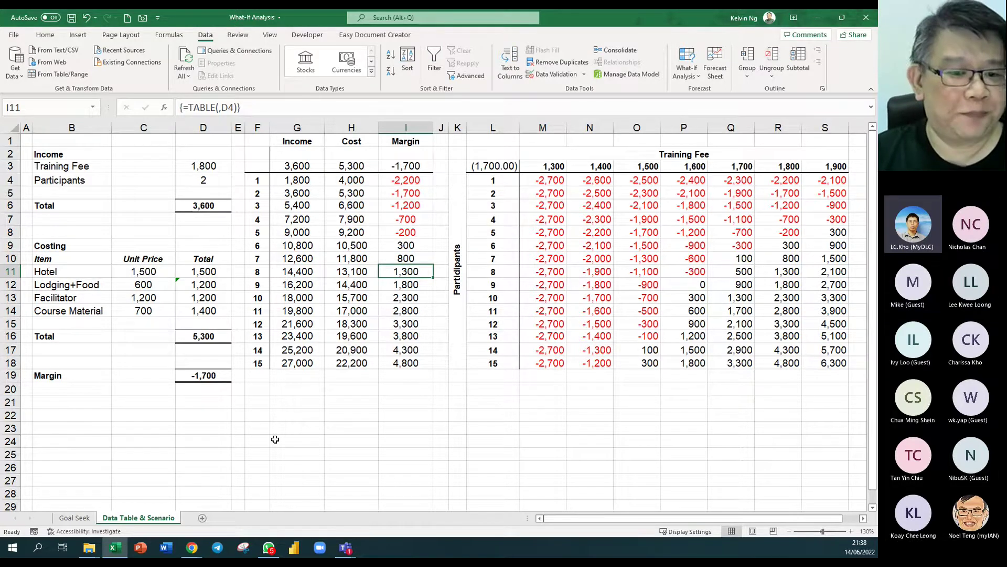
left_click(319, 390)
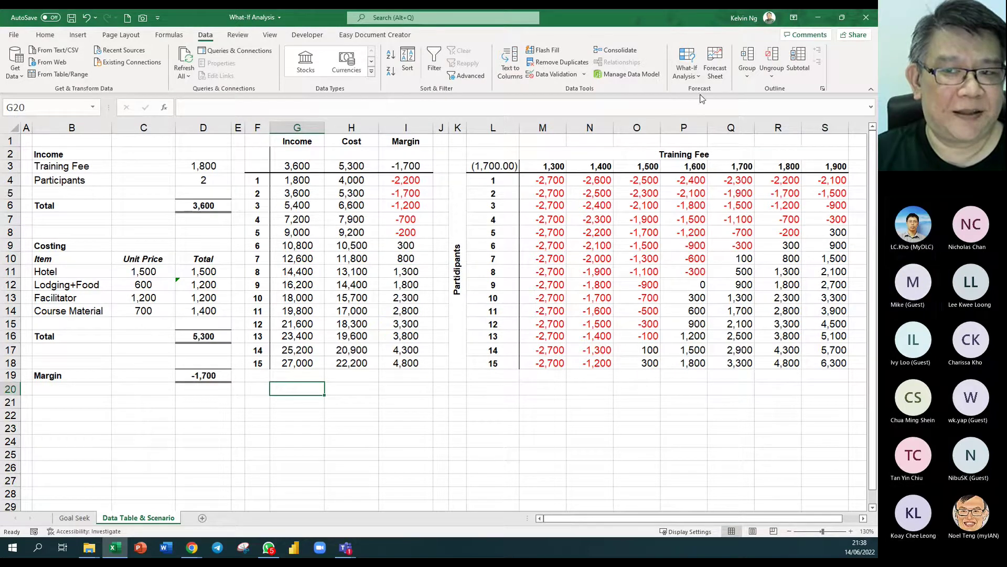
Review the "Stingy" 1300 scenario's edit settings, leave them without saving and close the Scenario Manager
left_click(686, 71)
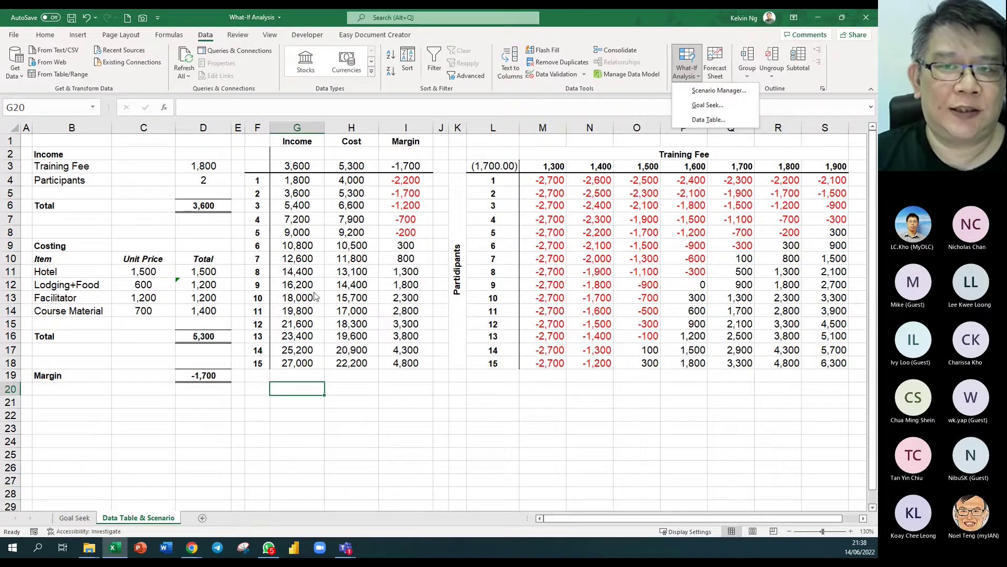
left_click(703, 91)
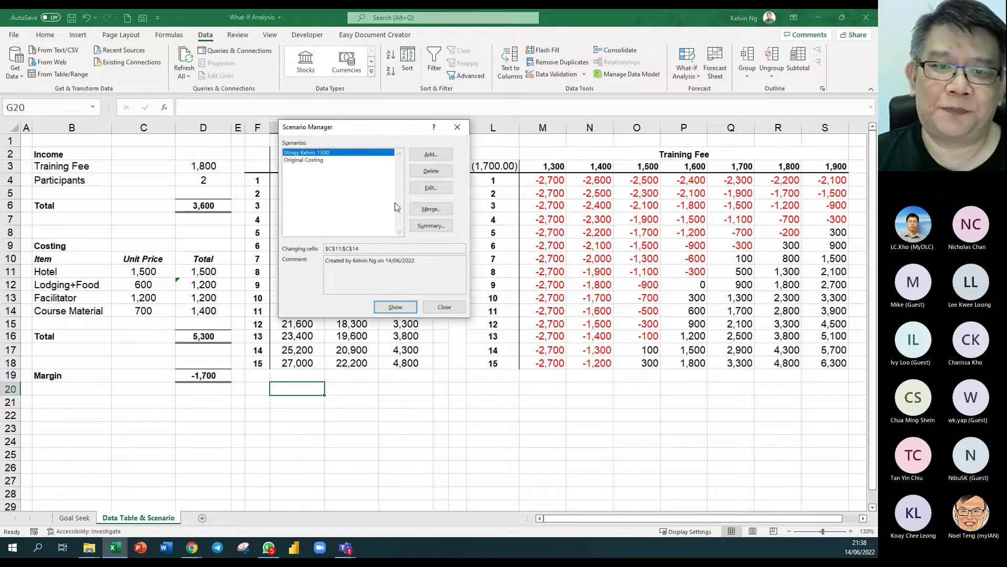
left_click(448, 188)
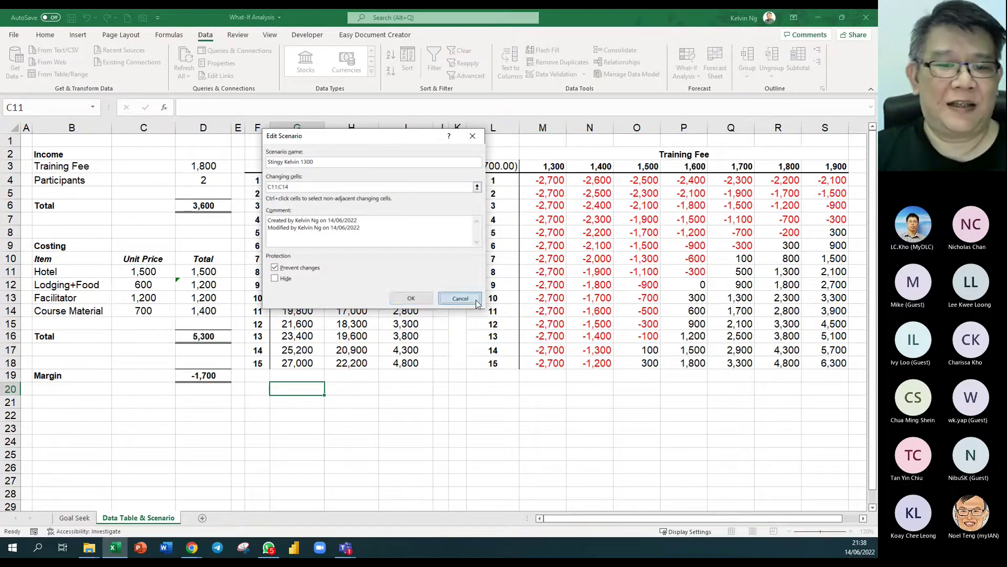
left_click(461, 298)
left_click(451, 310)
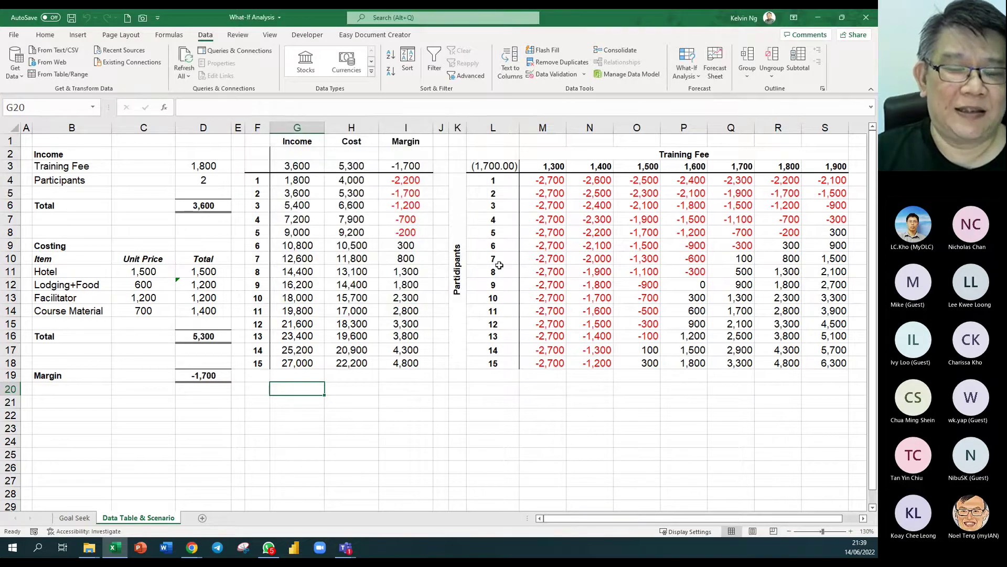
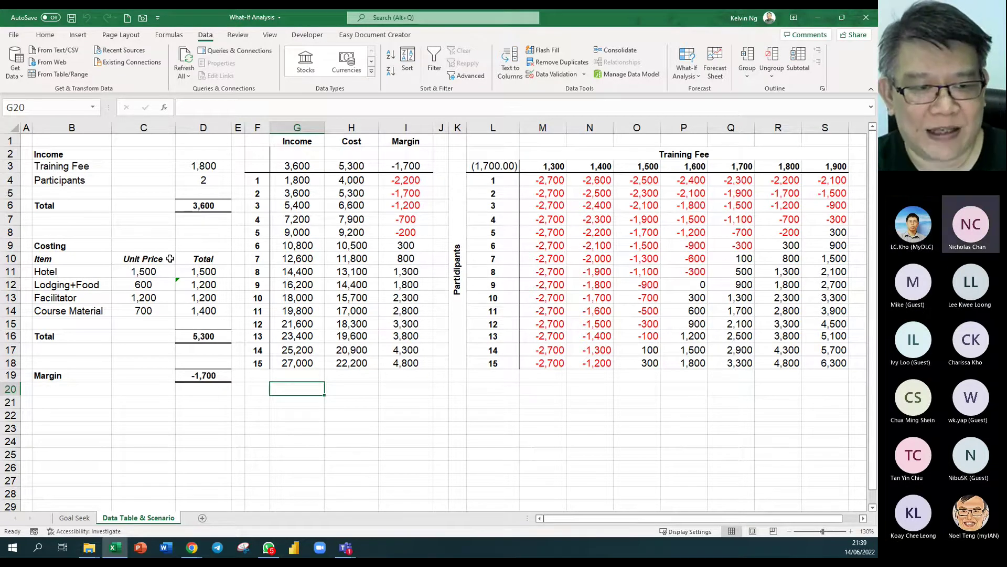
Compare the unit prices in C11:C14 with the participant counts in L4:L18 of the two-way table
left_click(154, 271)
left_click_drag(153, 281, 147, 309)
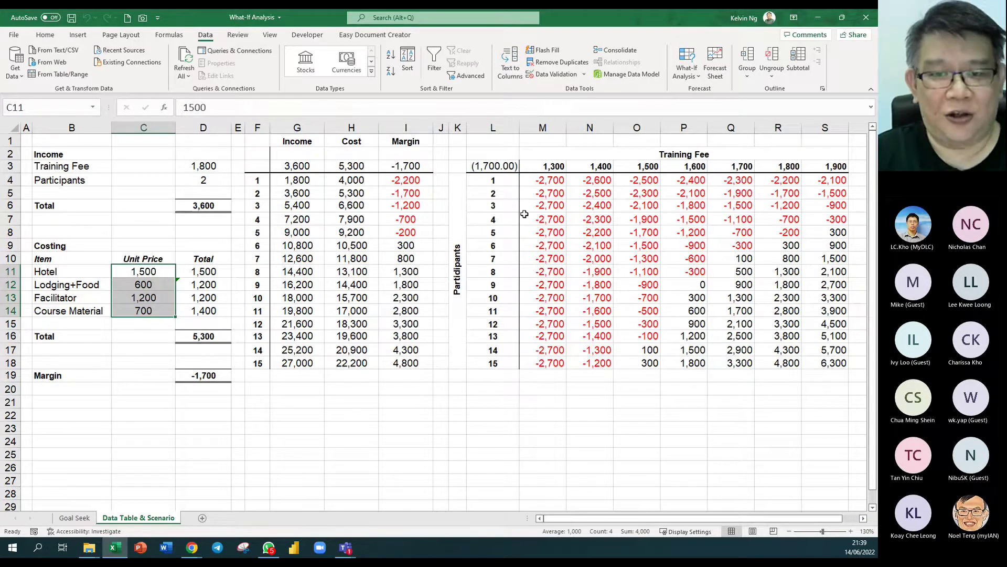
left_click_drag(505, 181, 504, 362)
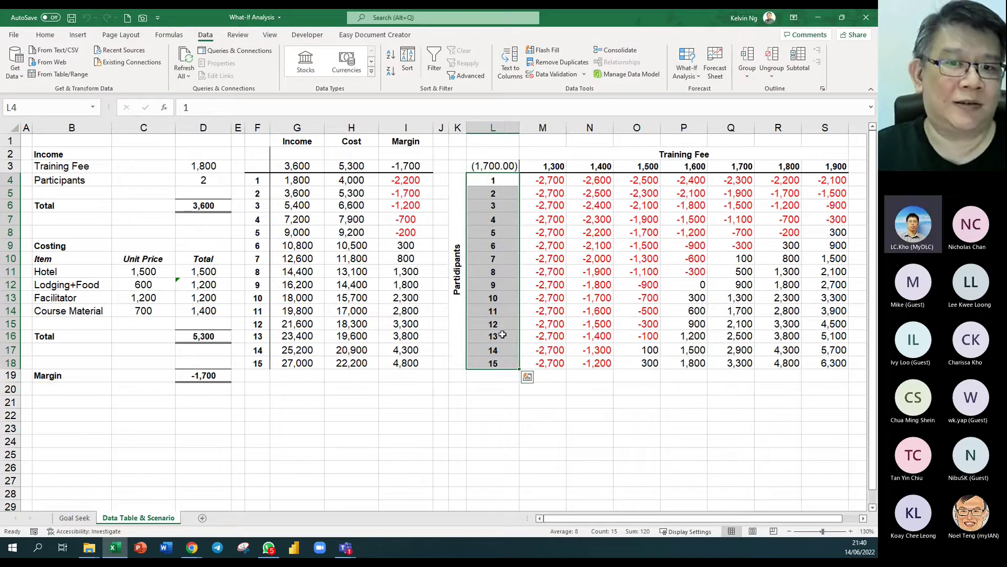
left_click(627, 443)
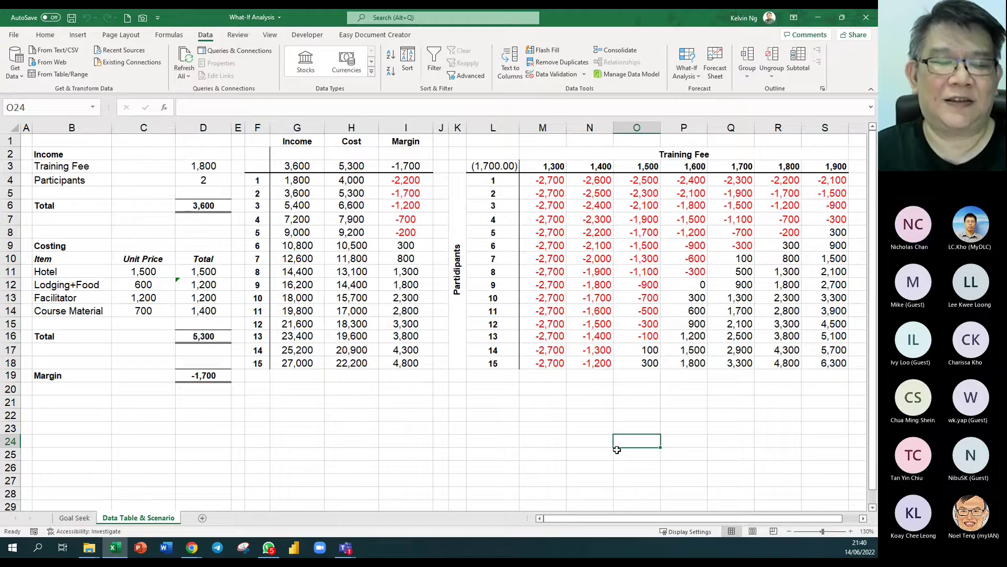
left_click(725, 423)
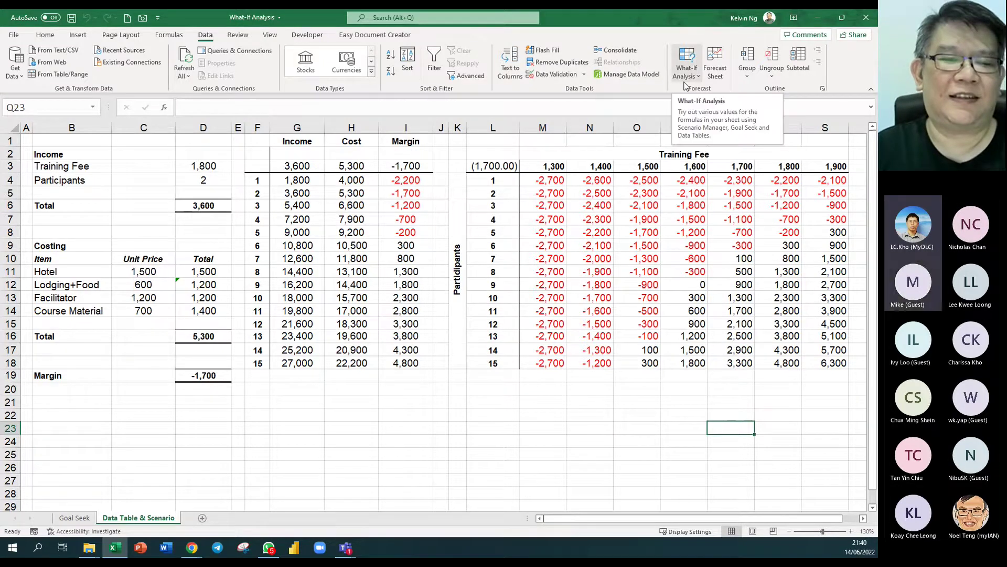
left_click(533, 428)
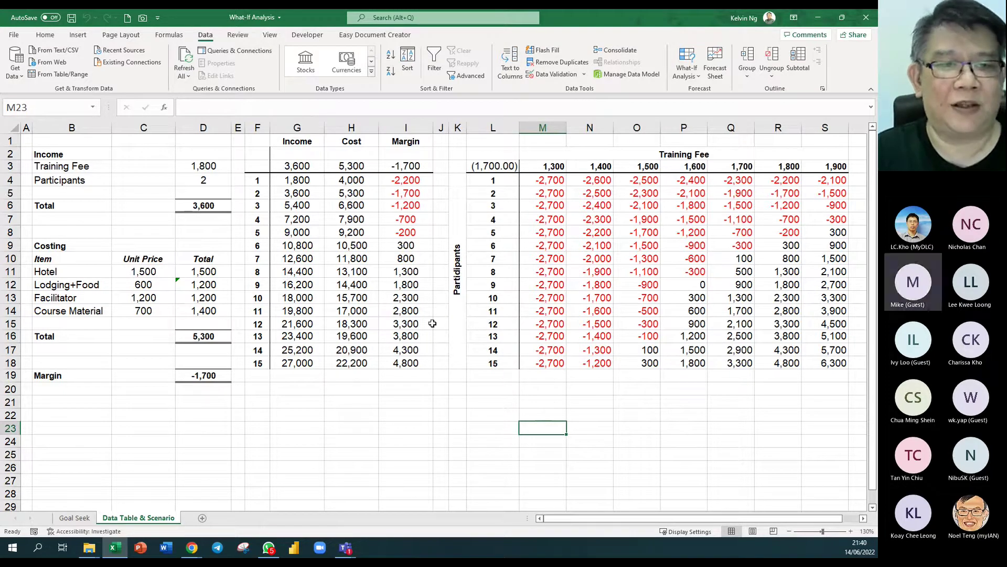
Start recording a macro named Case1, stored in This Workbook
left_click(269, 37)
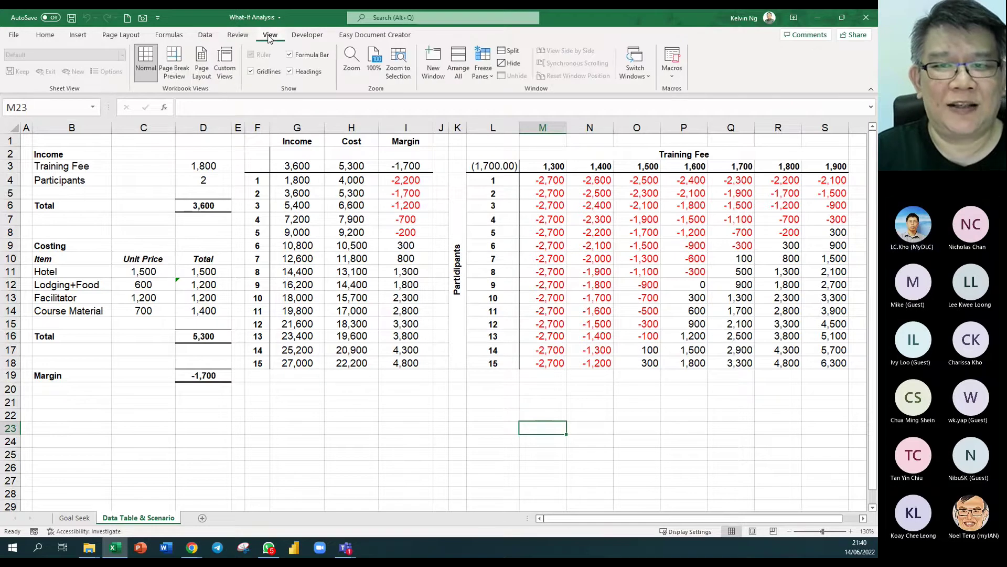
left_click(672, 77)
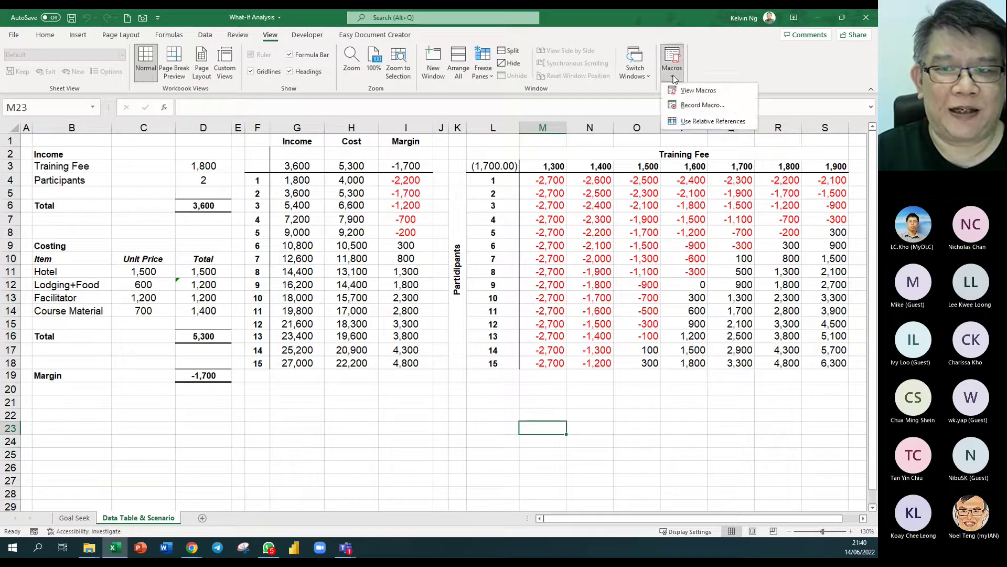
left_click(681, 105)
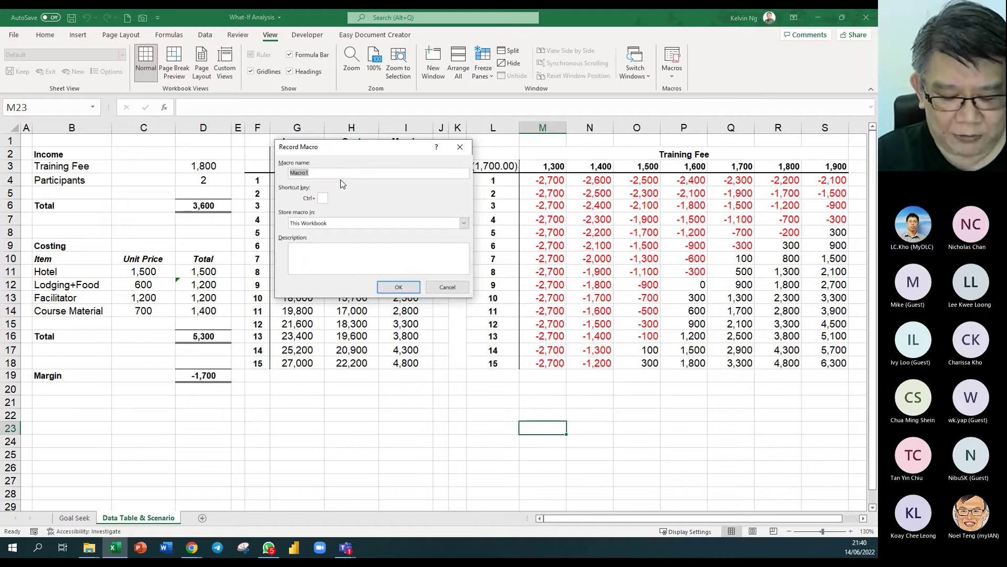
type("Case 1")
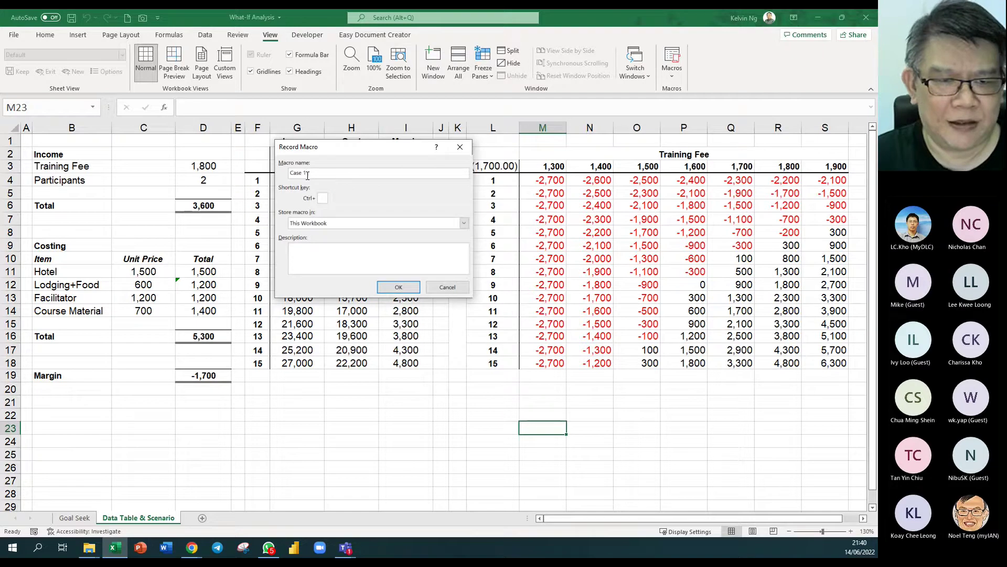
left_click_drag(307, 175, 301, 176)
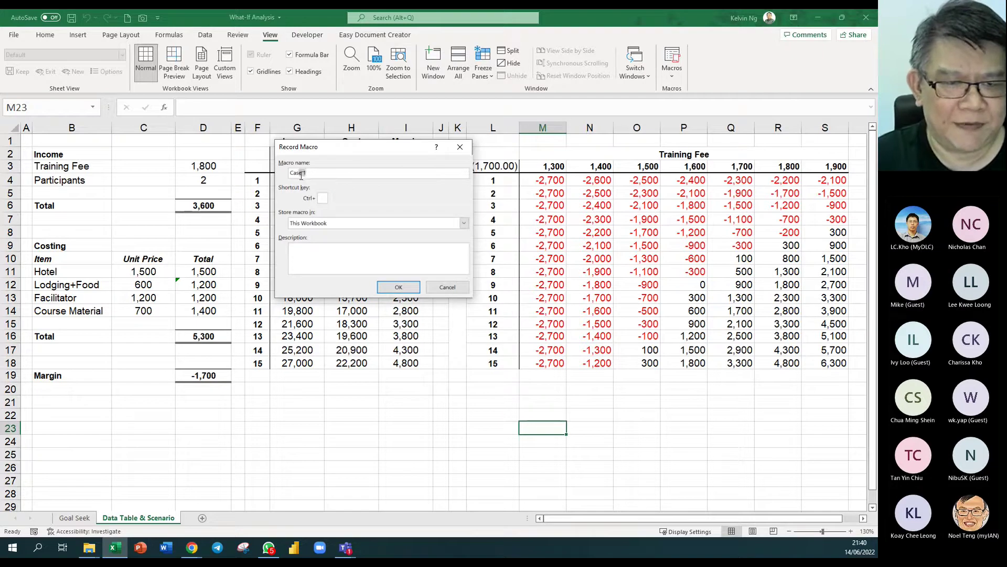
type("1")
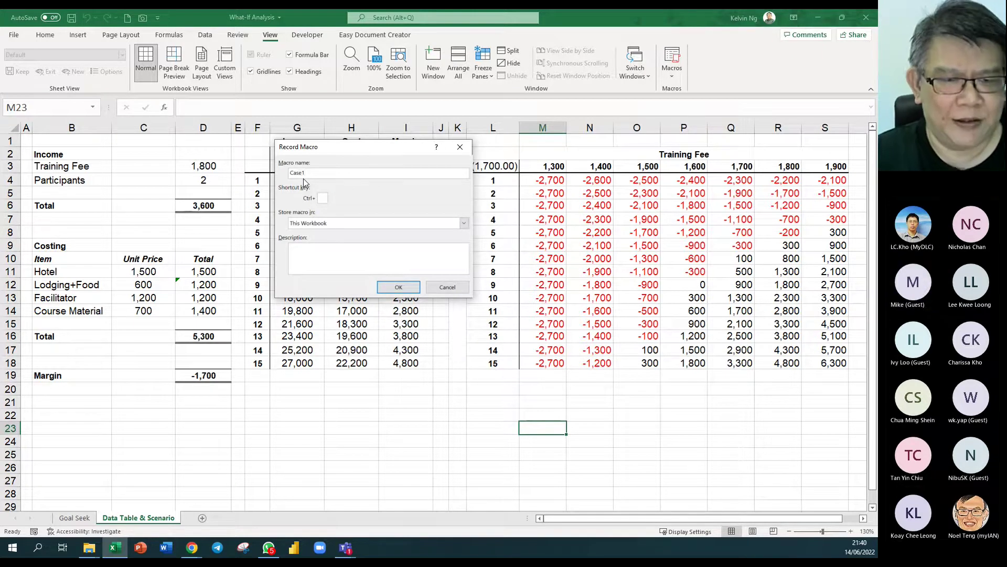
left_click(396, 289)
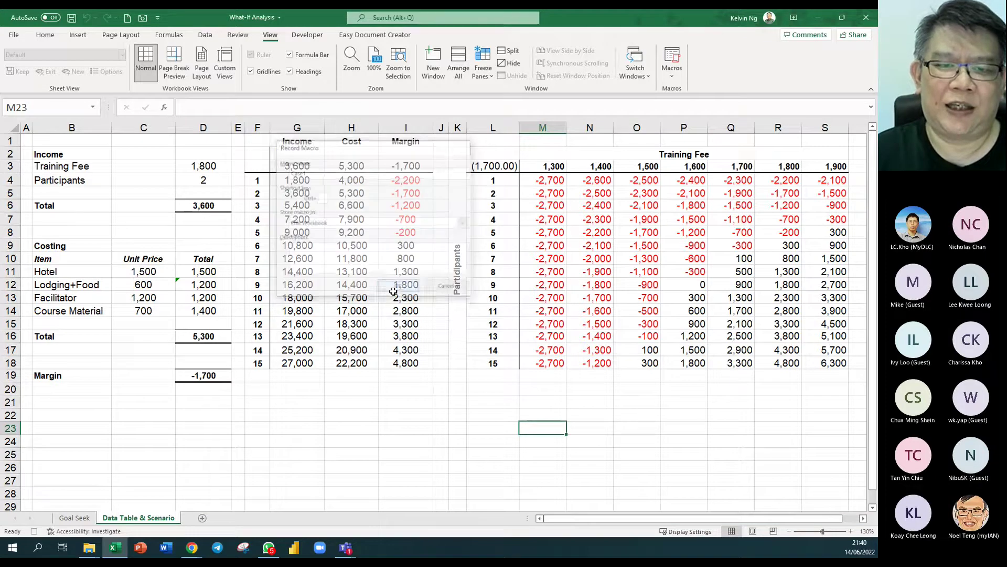
Show the Original Costing scenario from the Scenario Manager, close the manager and stop recording the macro
left_click(211, 38)
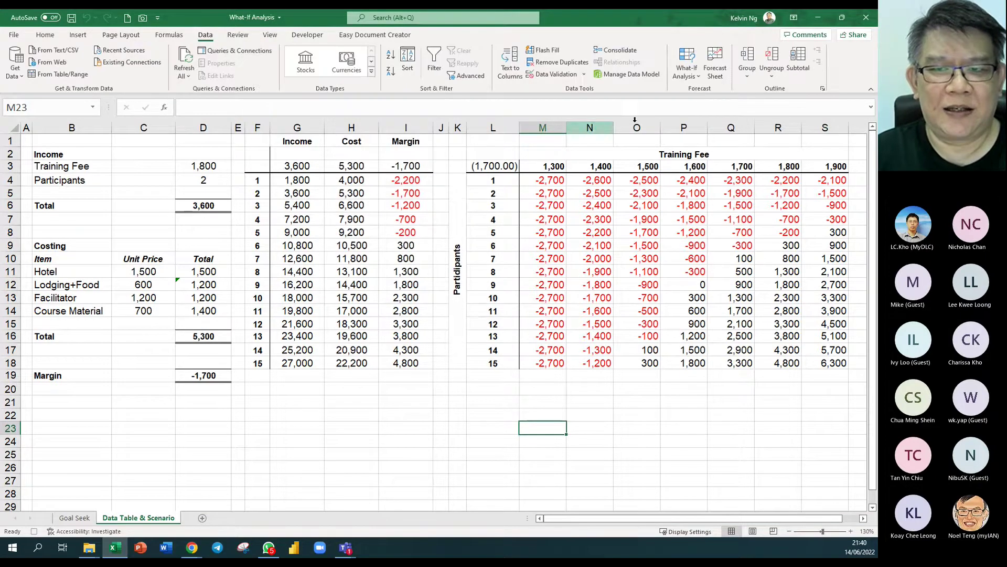
left_click(693, 77)
left_click(716, 106)
left_click(322, 160)
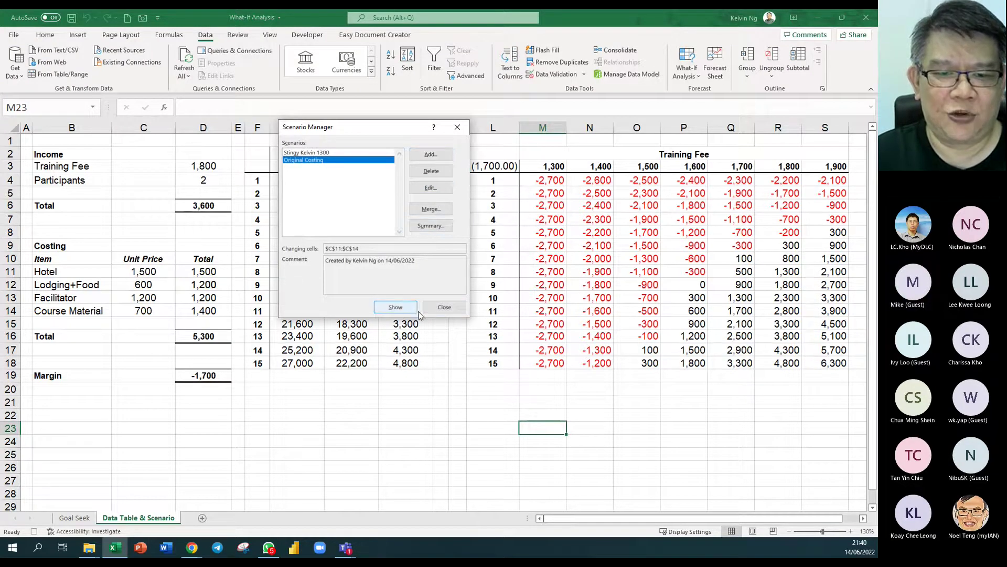
left_click(443, 308)
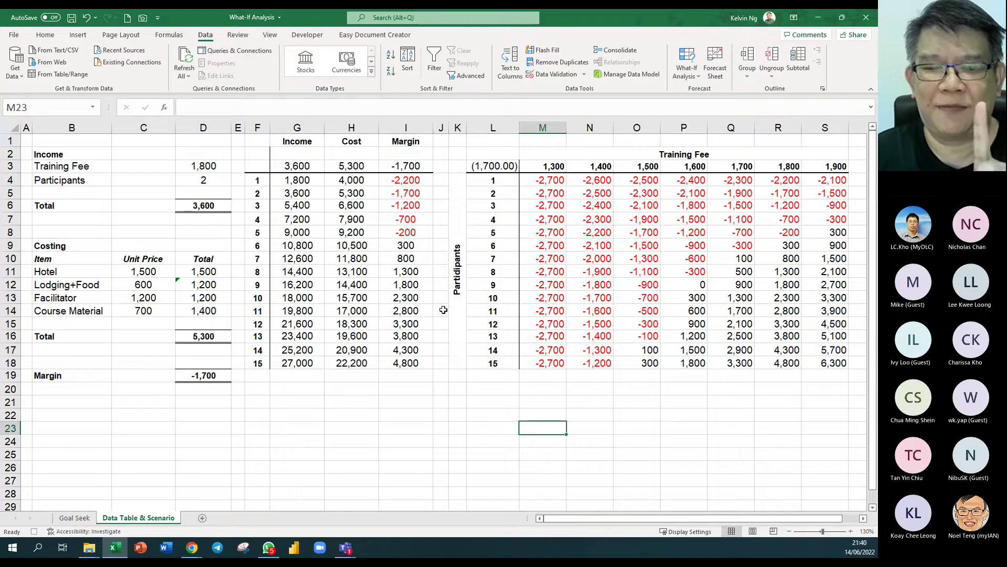
left_click(269, 34)
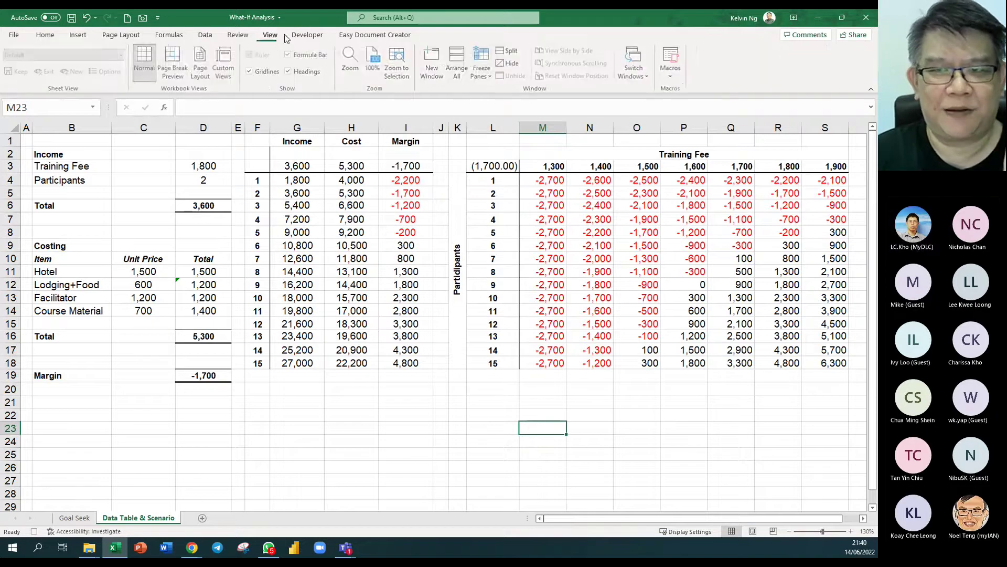
left_click(673, 73)
left_click(679, 116)
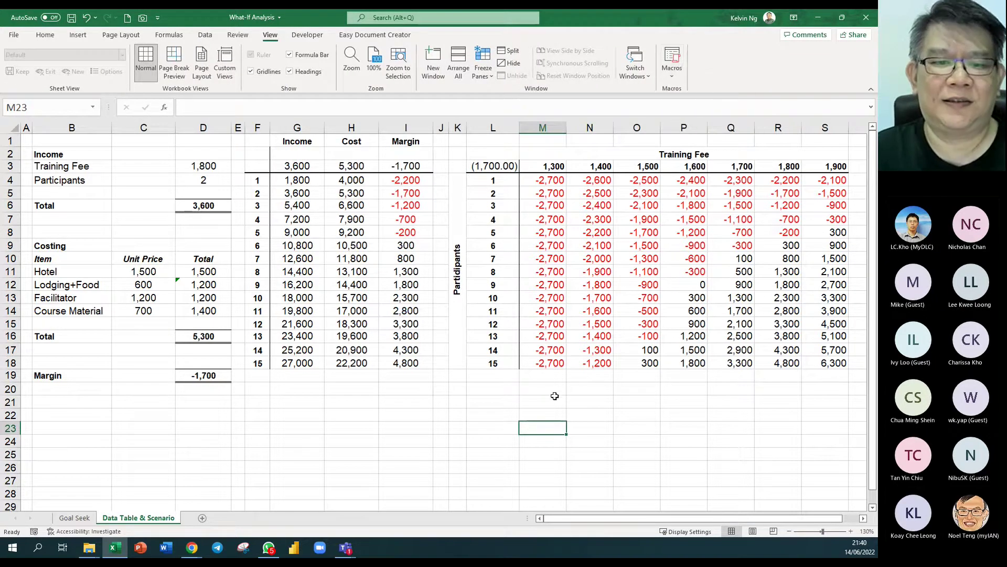
Insert a rounded rectangle about 1.11 cm high and 3.32 cm wide below the one-way data table, labelled "Original"
left_click(78, 34)
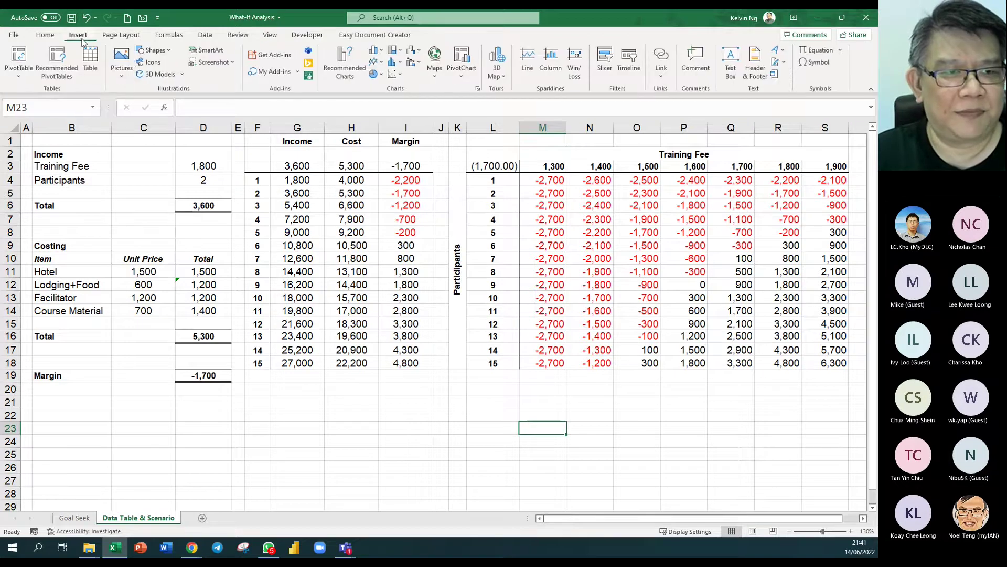
left_click(153, 50)
left_click(194, 78)
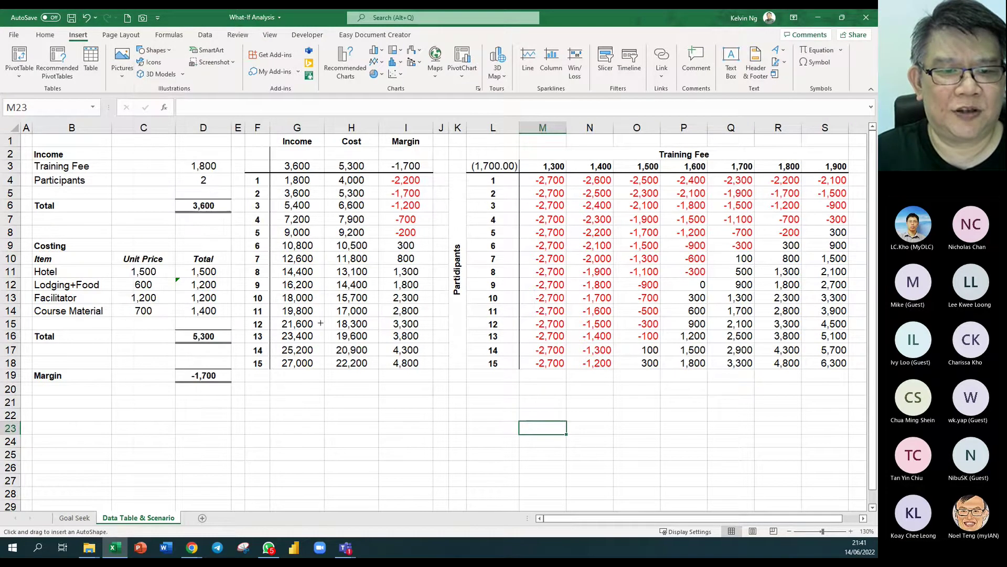
left_click_drag(266, 390, 352, 422)
type("Ca")
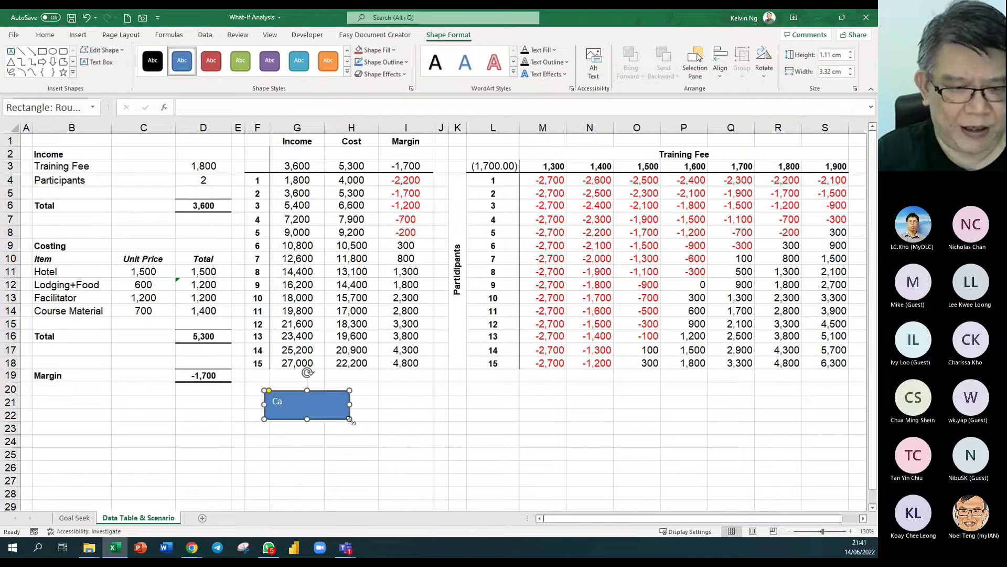
type("senal")
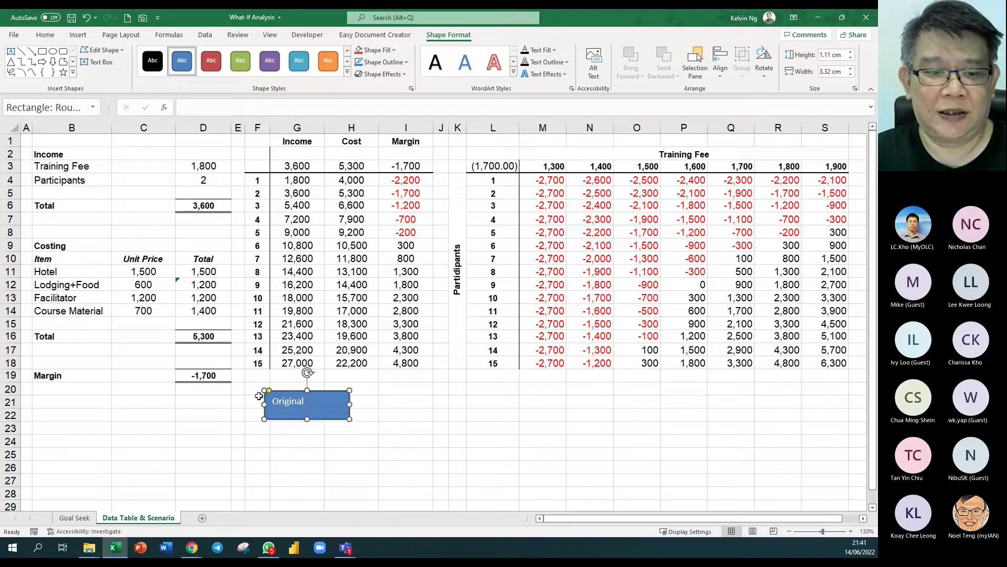
Round the shape's corners fully, place a copy of it alongside and relabel the copy "Discount"
left_click_drag(268, 393, 428, 414)
left_click(425, 442)
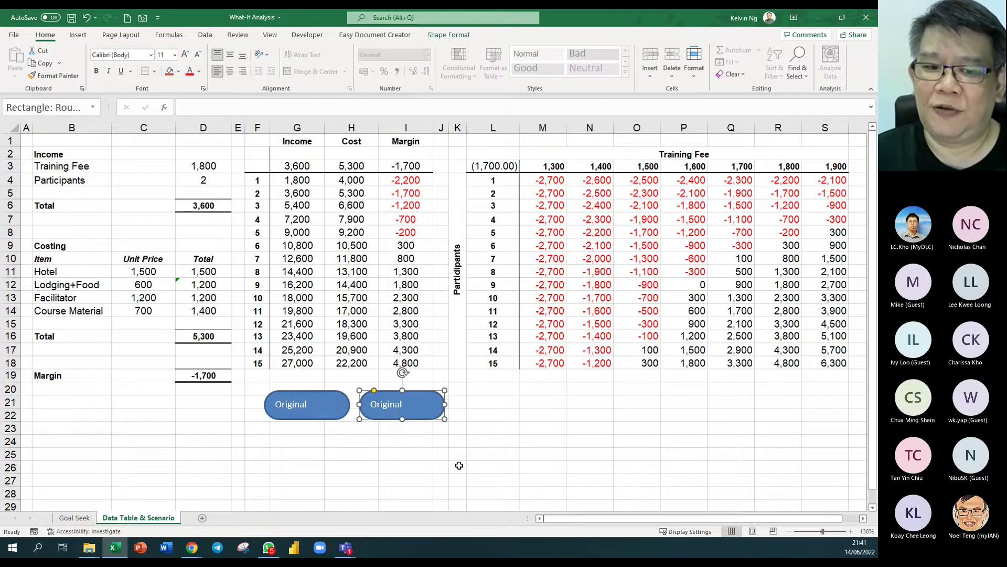
double_click(393, 405)
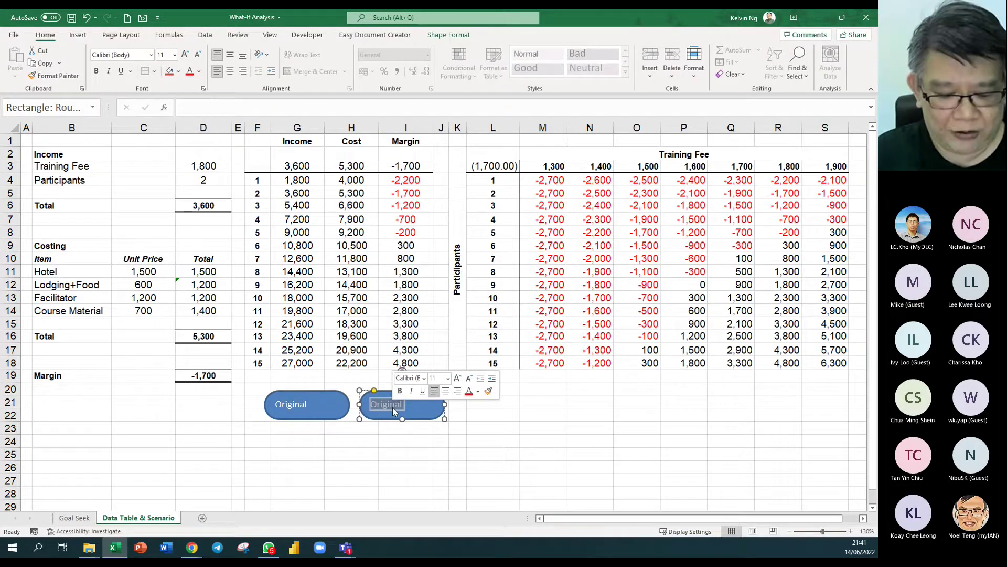
type("Discount")
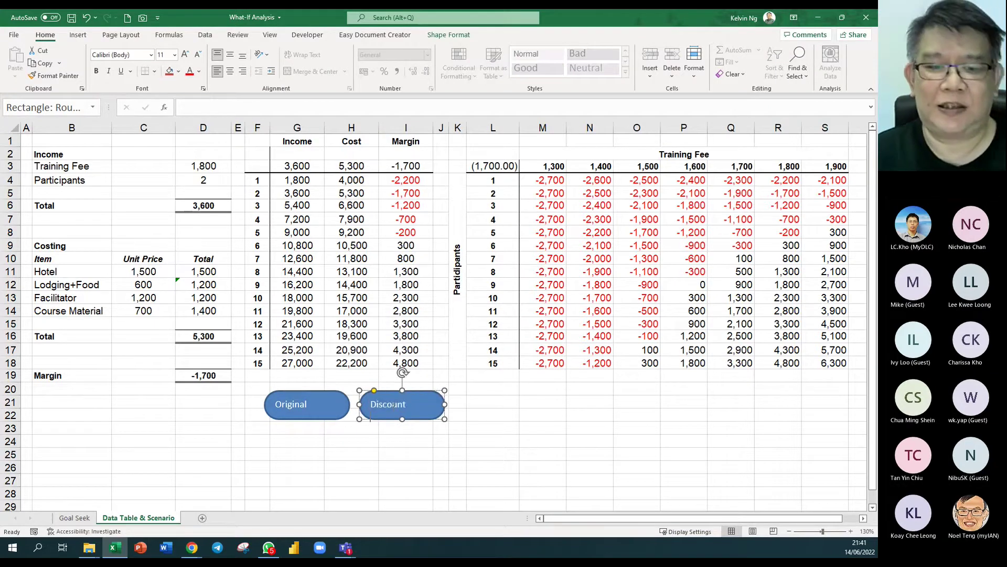
left_click(543, 481)
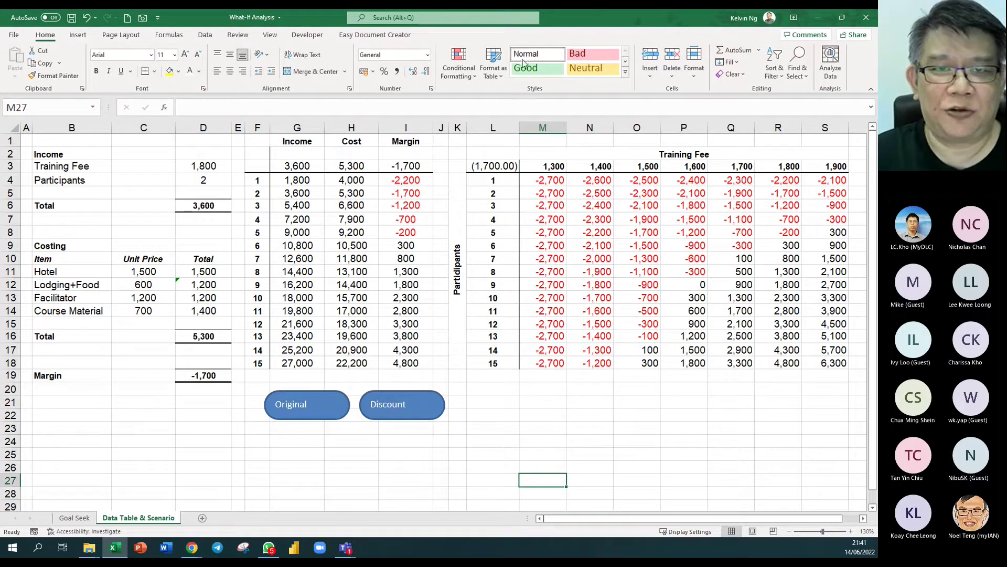
Open the Case1 macro code, duplicate the whole procedure below it and rename the copy Case2
left_click(269, 35)
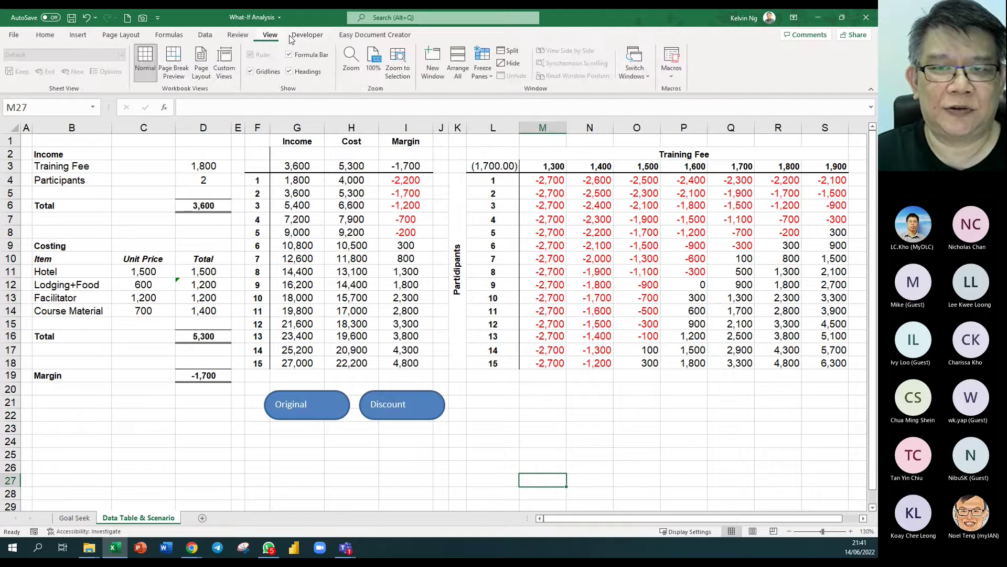
left_click(669, 61)
left_click(452, 186)
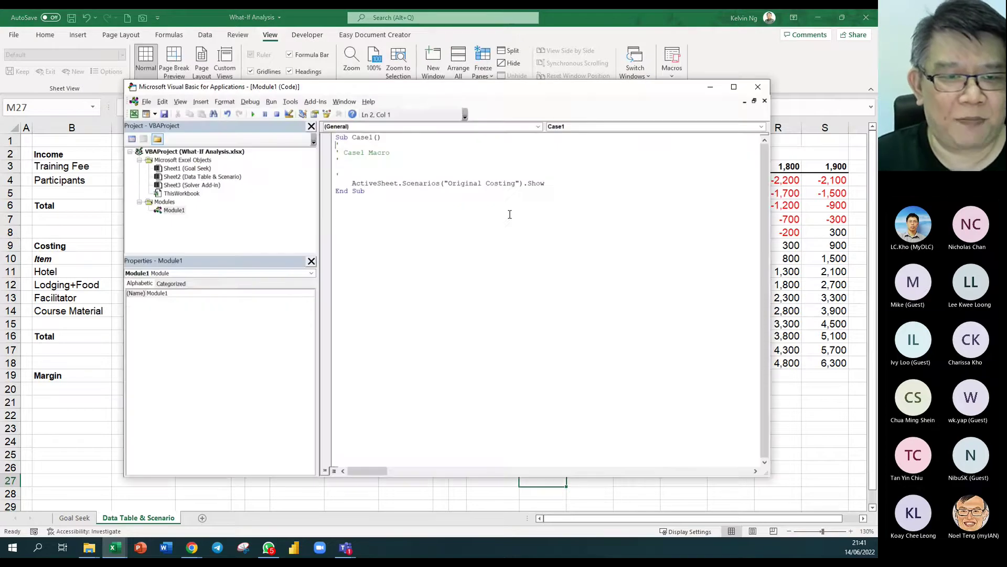
left_click_drag(432, 231, 324, 135)
key("ctrl+c")
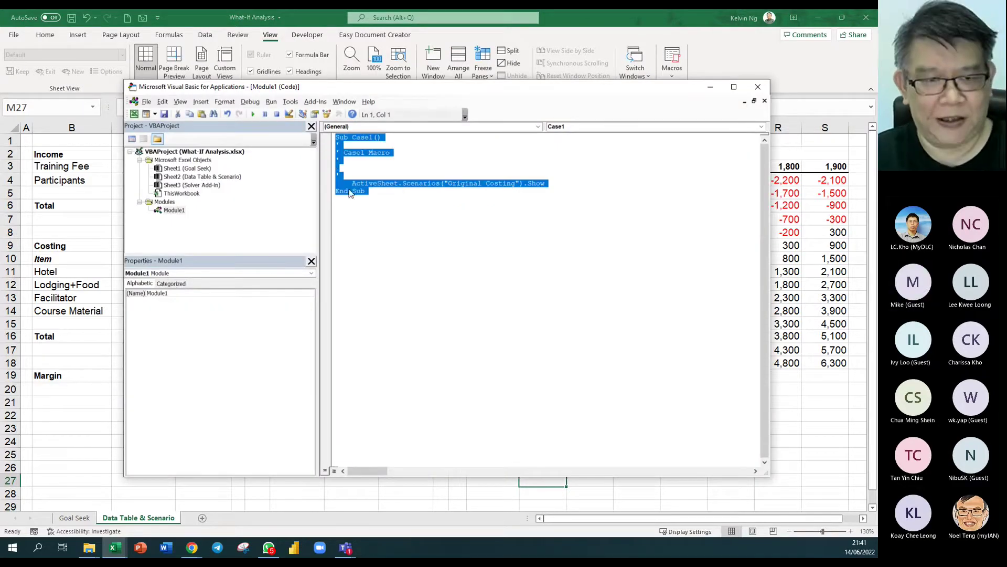
left_click(370, 223)
key("ctrl+v")
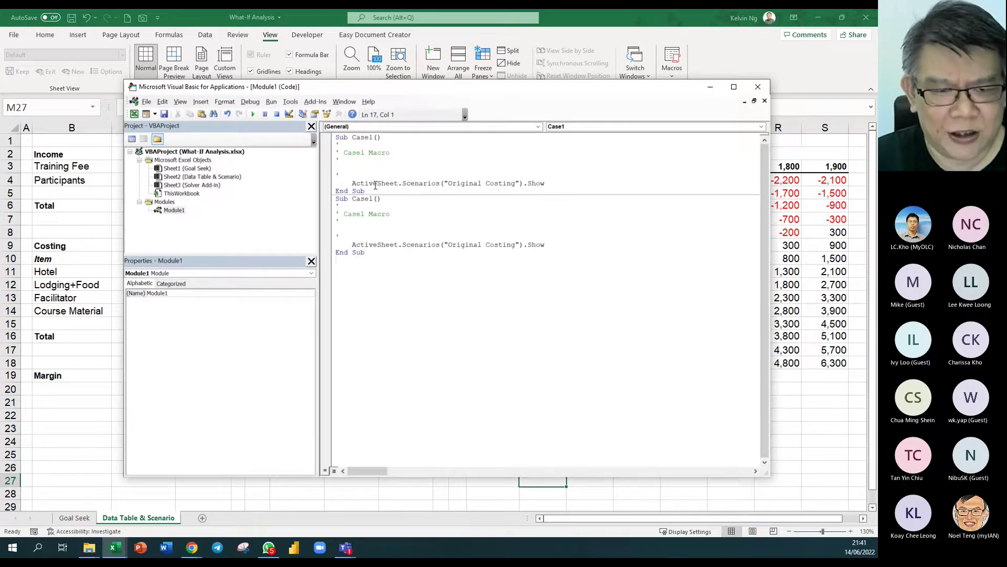
left_click(371, 201)
key("BackSpace")
type("2")
Replace the scenario name in Case2 with the full name of the "Stingy" 1300 scenario and close the code editor
left_click_drag(514, 248, 449, 247)
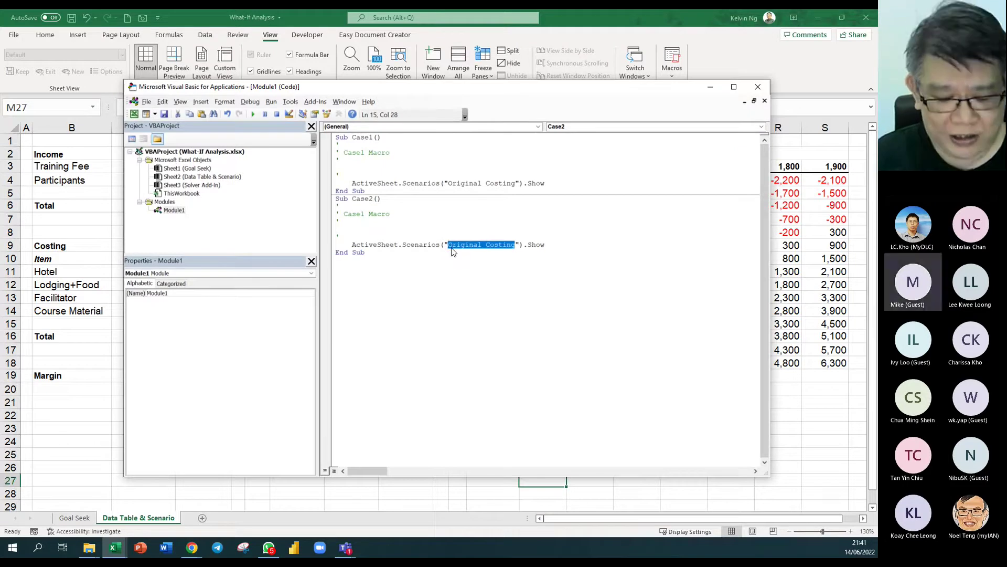
type("Sin")
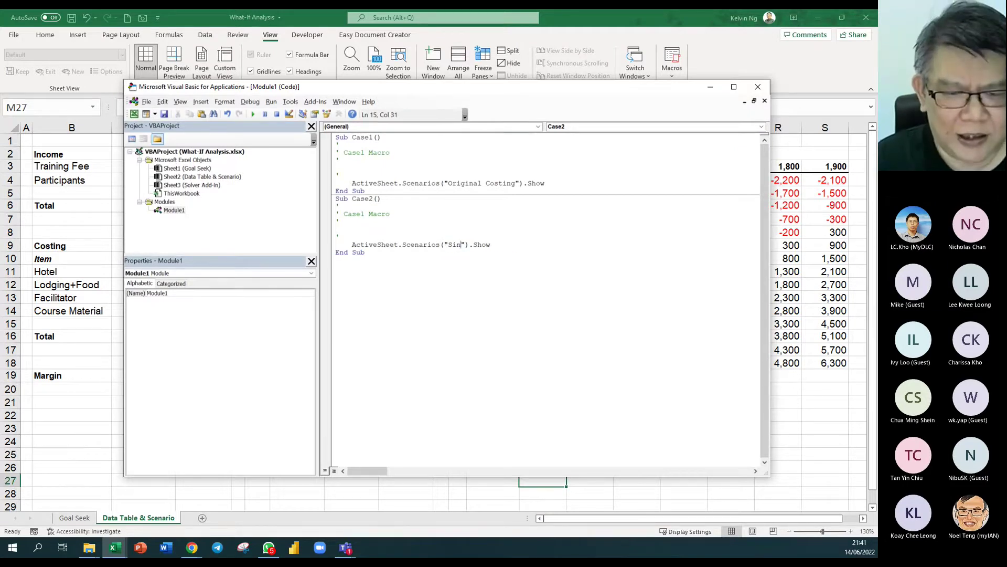
key("BackSpace")
key("BackSpace")
type("tingy Kelvin 1300")
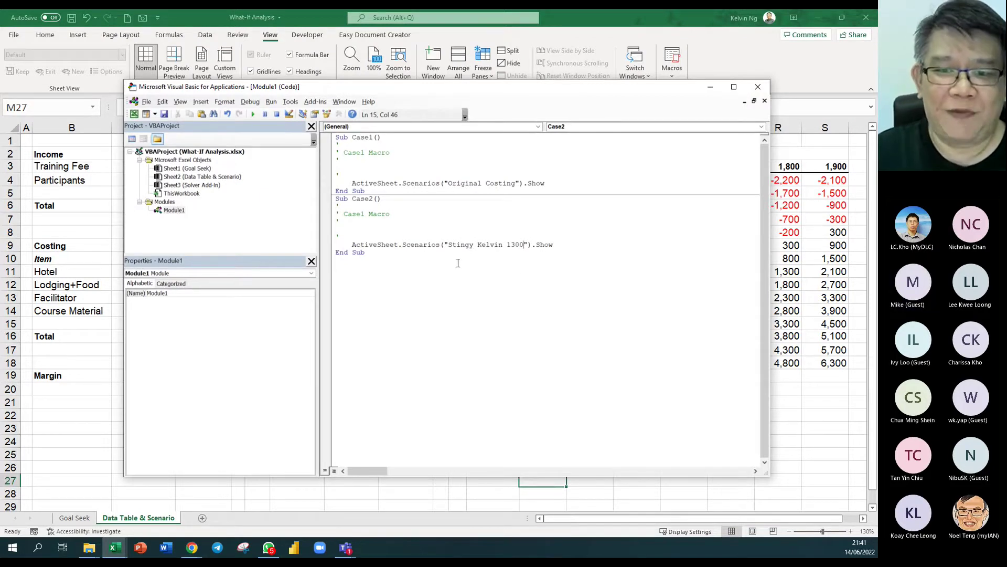
left_click(758, 86)
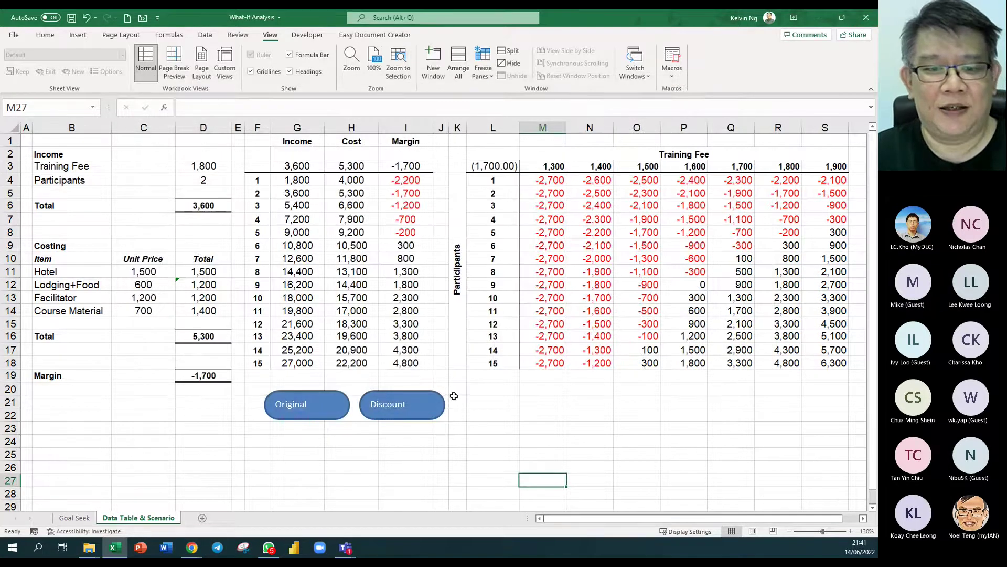
Assign the Case1 macro to the Original shape
right_click(334, 408)
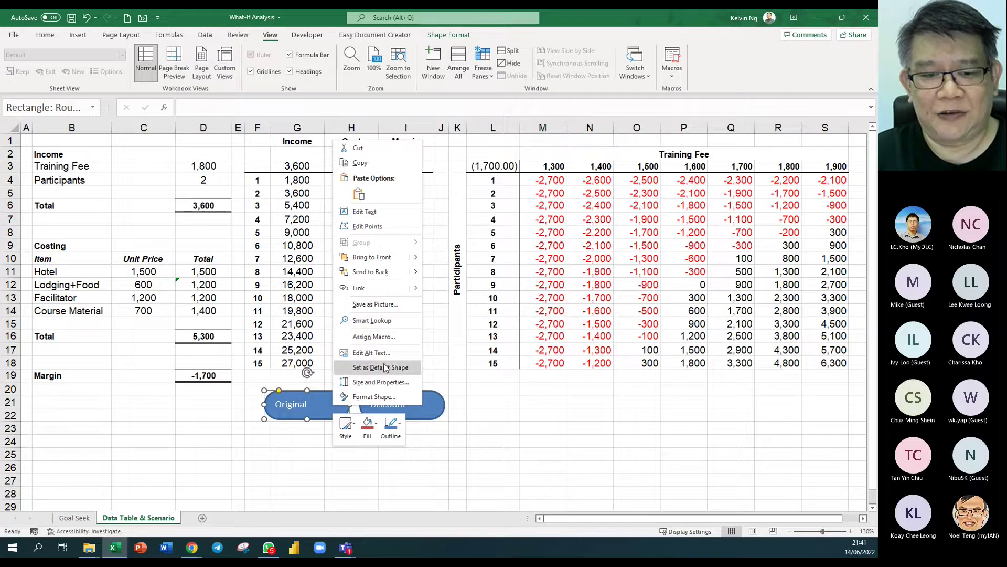
left_click(397, 336)
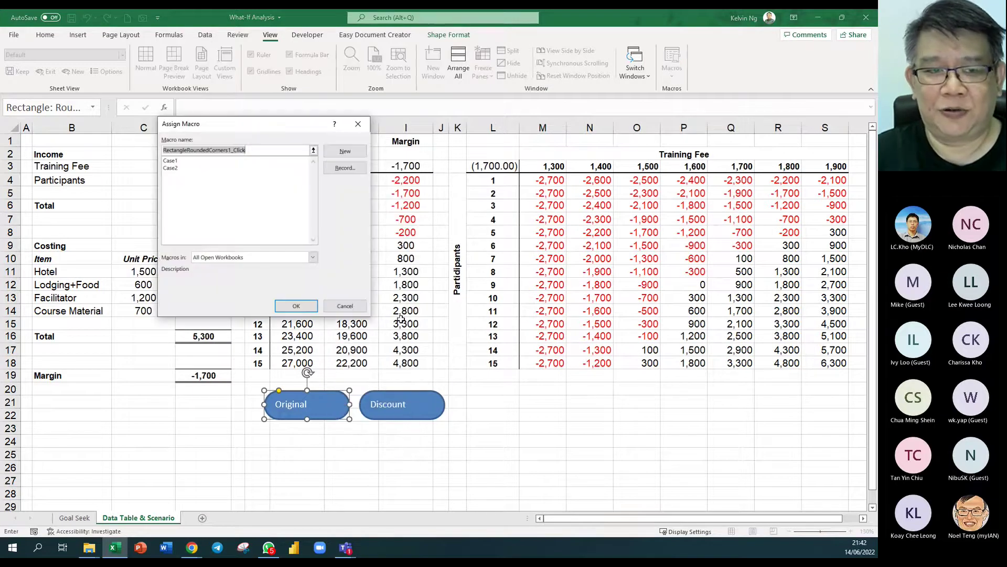
left_click(182, 160)
left_click(296, 305)
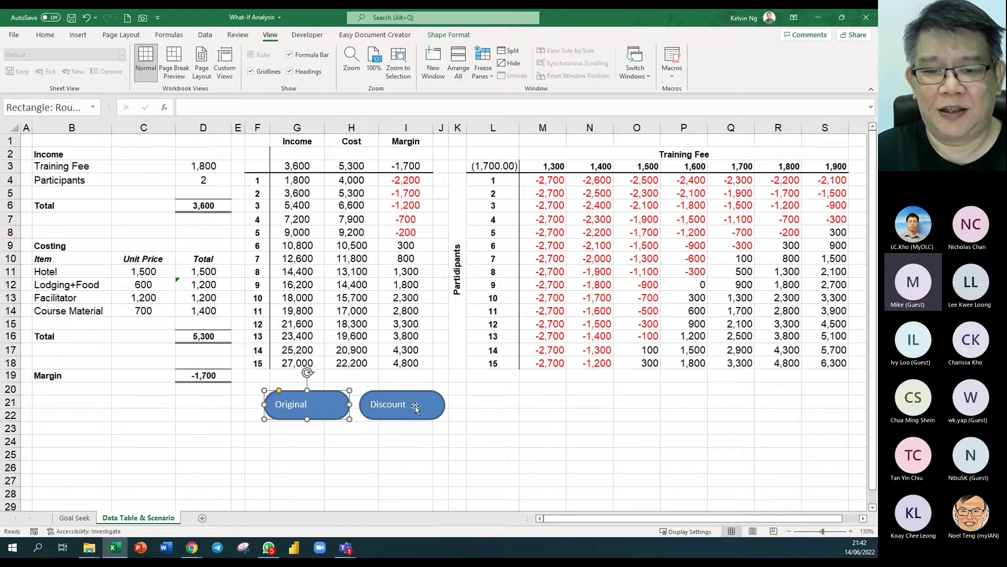
Assign the Case2 macro to the Discount shape and deselect it
right_click(417, 408)
left_click(464, 338)
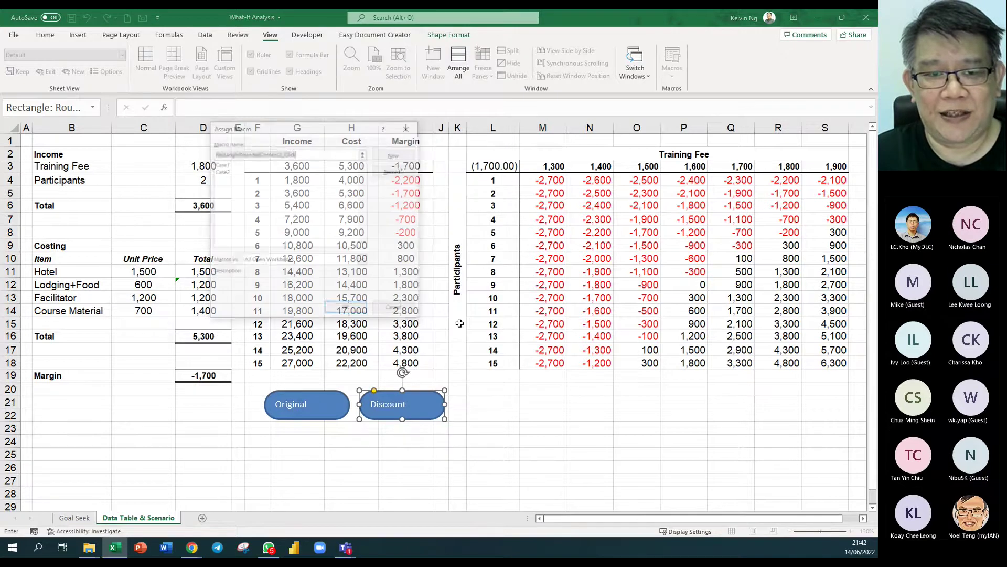
left_click(237, 171)
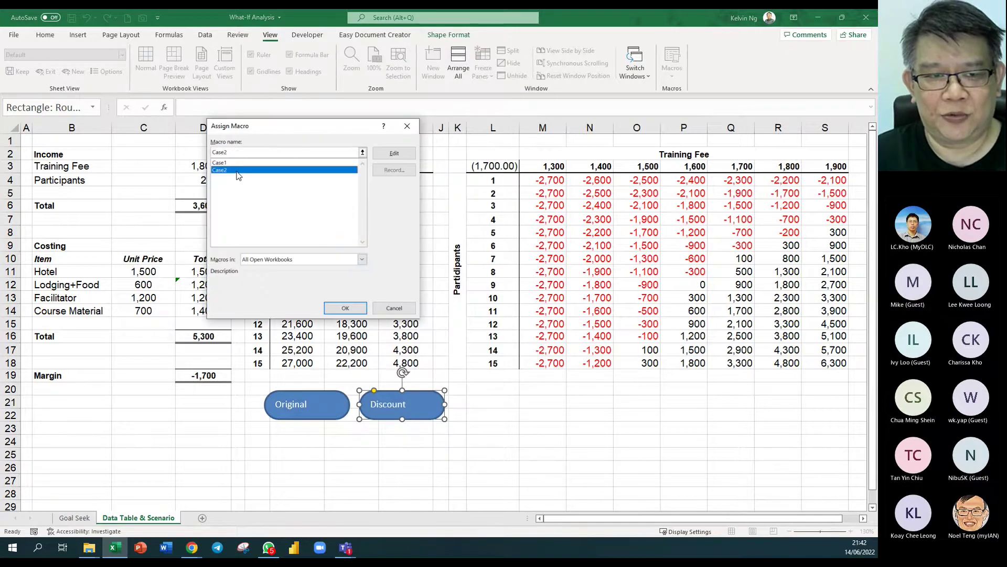
left_click(349, 309)
left_click(538, 425)
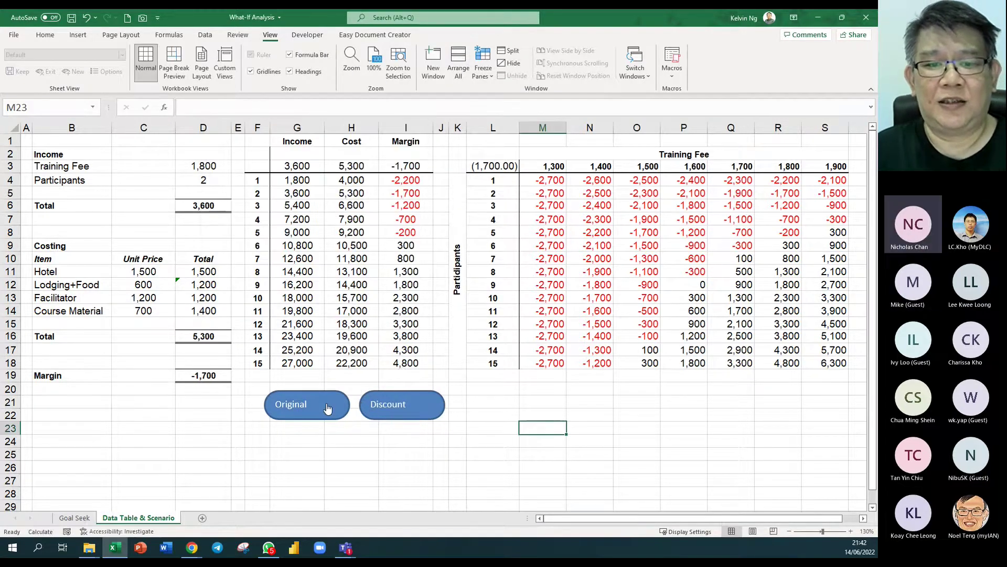
Test both macro shapes by switching between the Discount and Original scenarios, finishing on Original
left_click(409, 417)
left_click(333, 422)
left_click(386, 425)
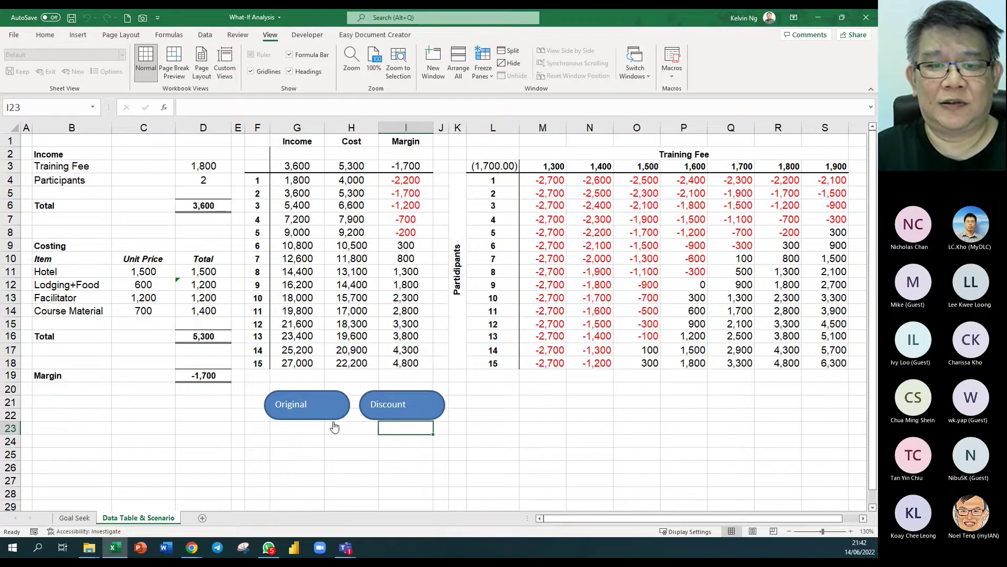
left_click(402, 416)
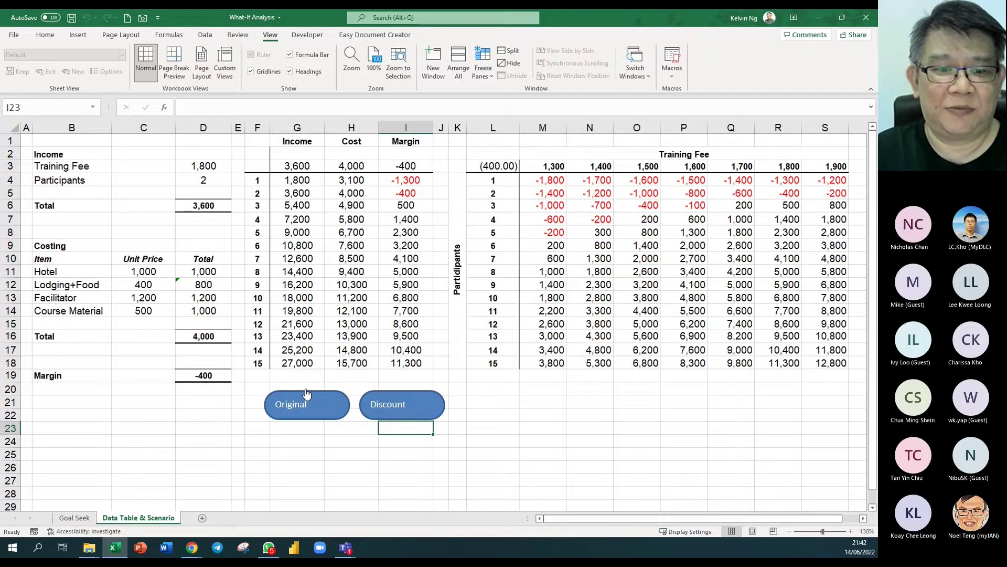
left_click(317, 416)
left_click(402, 416)
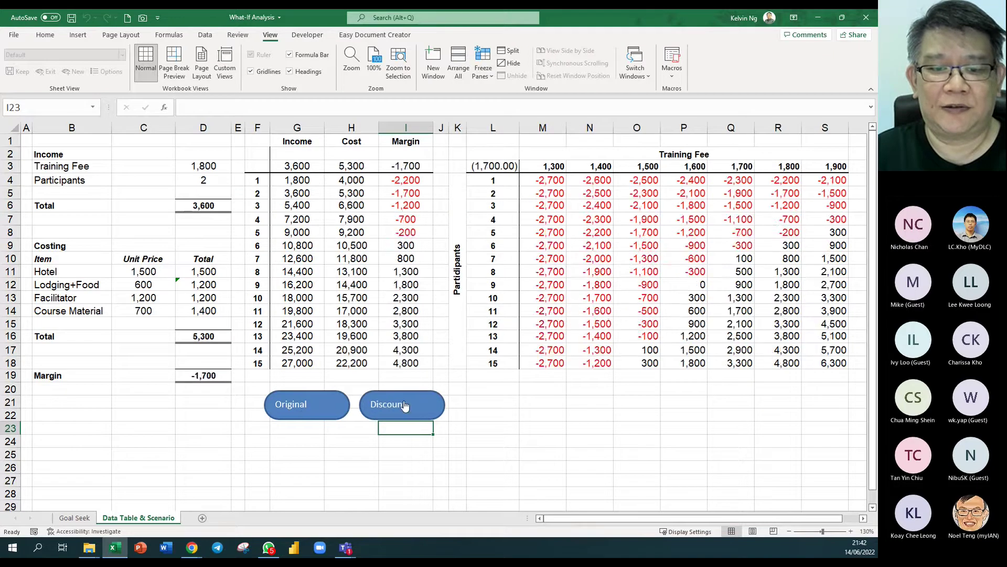
left_click(333, 408)
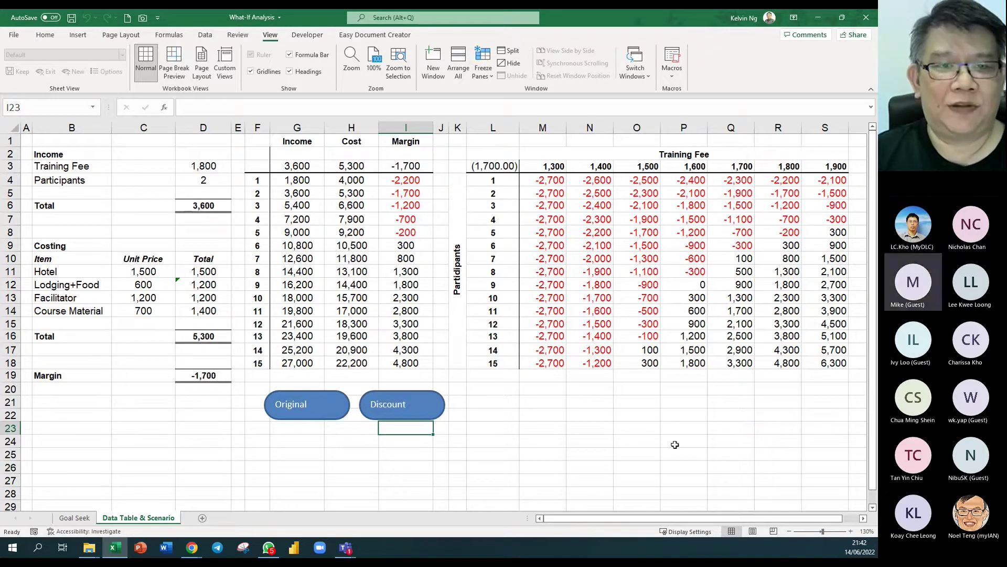
left_click(548, 414)
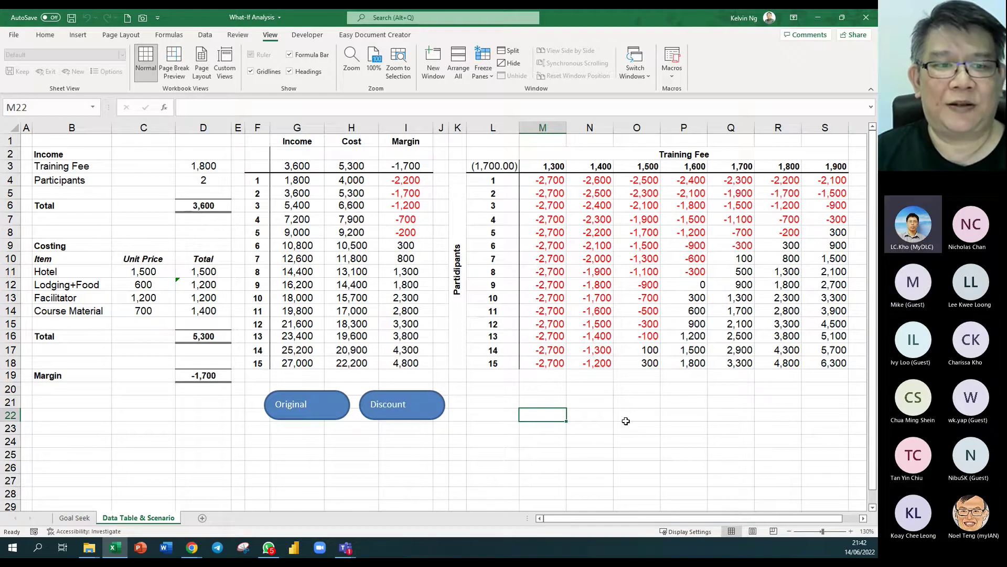
left_click(551, 459)
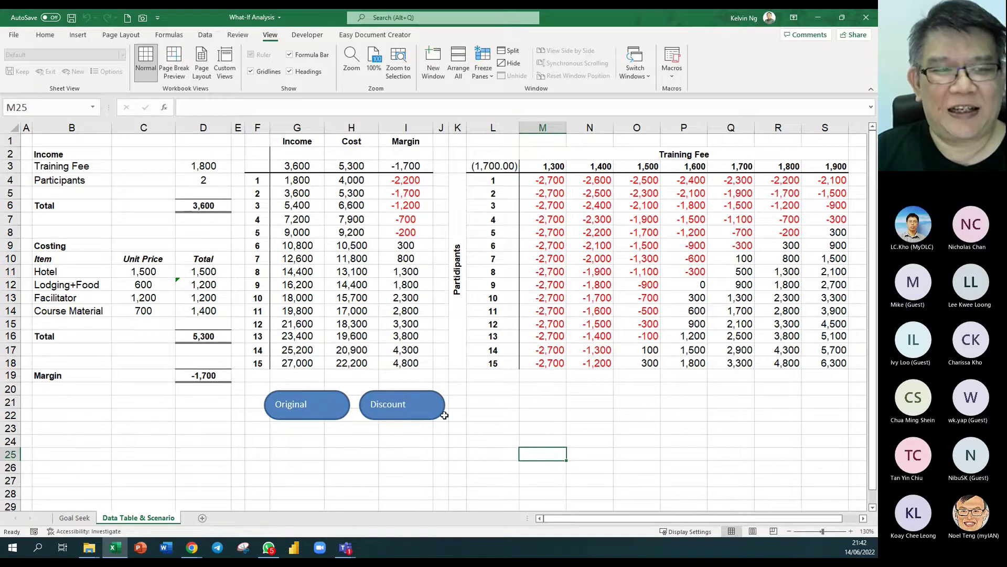
Save a copy of the What-If Analysis workbook in the same folder as an Excel Binary Workbook (*.xlsb)
left_click(17, 36)
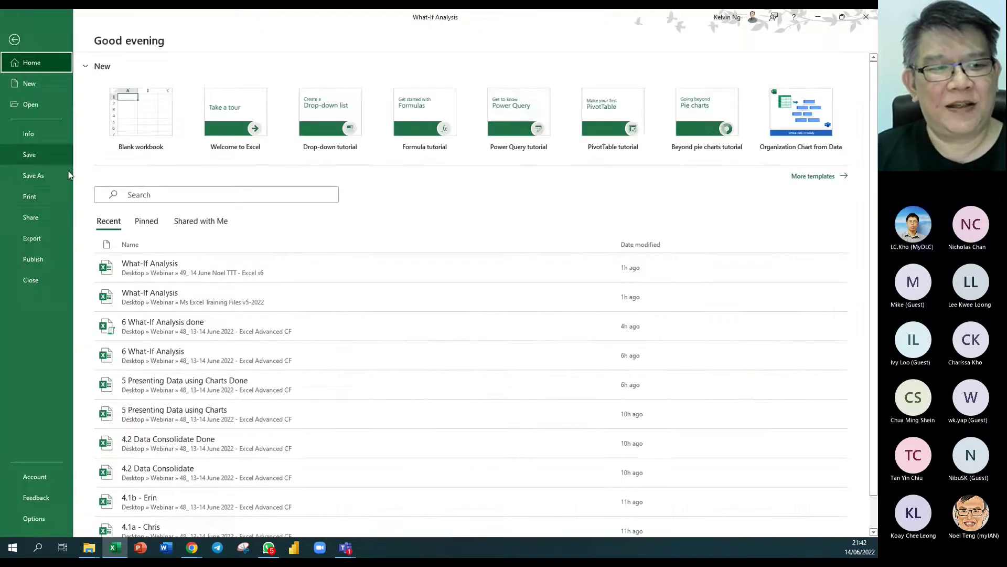
left_click(49, 175)
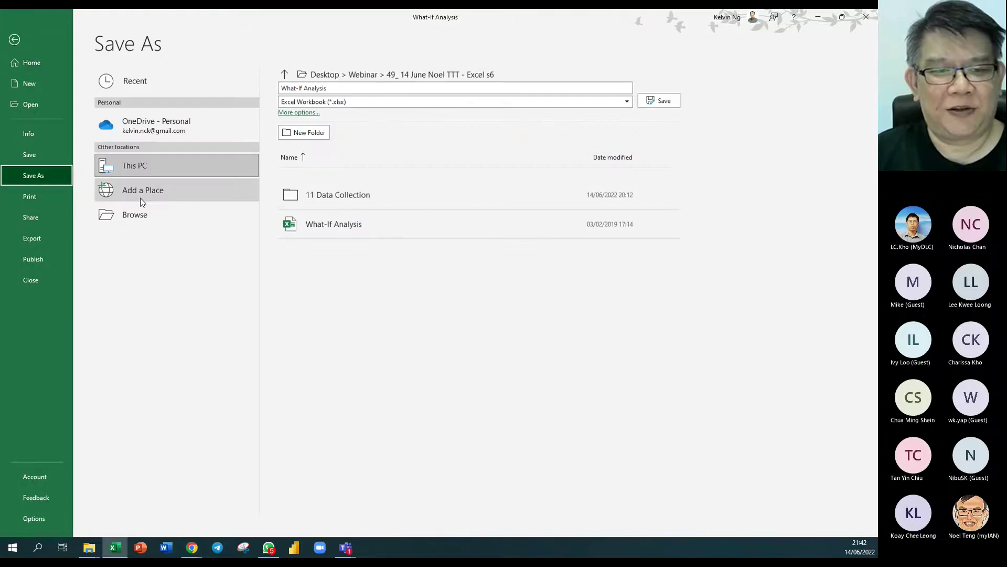
left_click(354, 105)
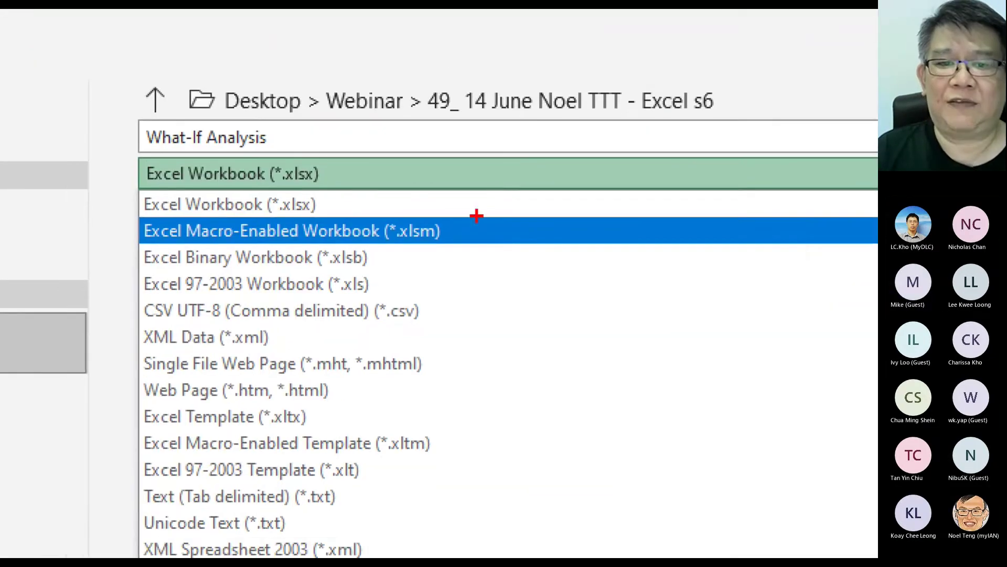
mouse_move(476, 215)
left_mouse_down()
mouse_move(151, 277)
mouse_move(105, 271)
left_mouse_up()
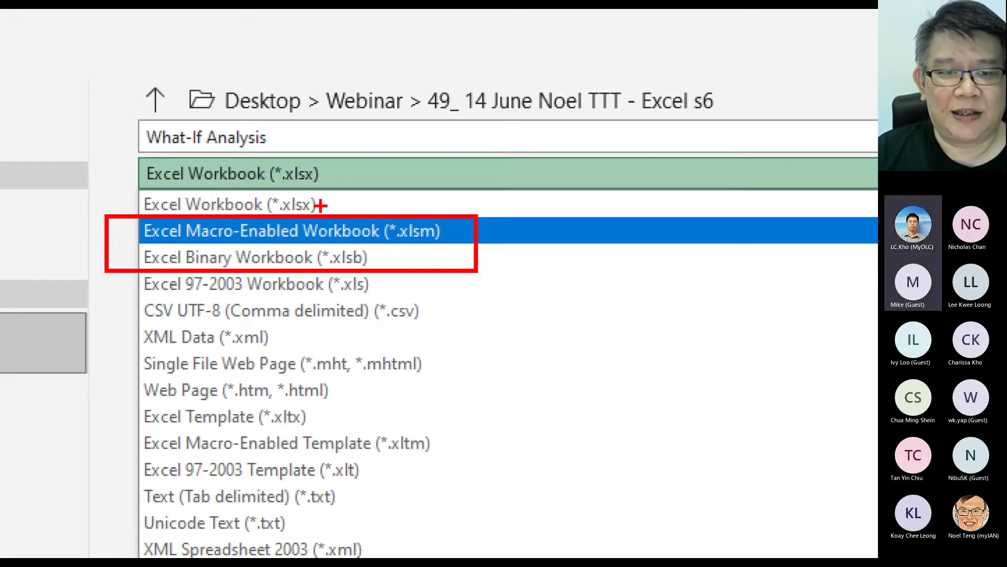
left_click_drag(321, 205, 386, 176)
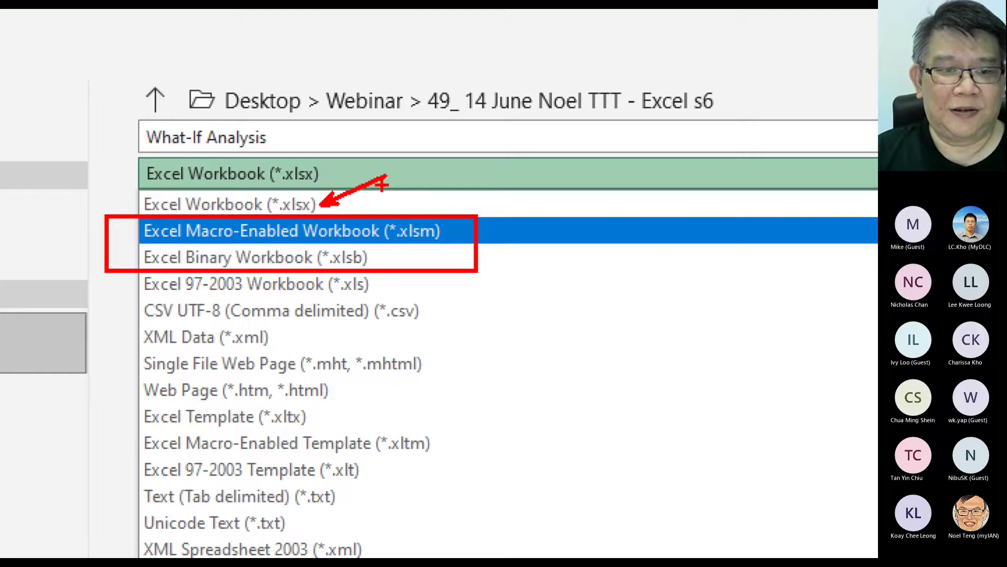
key("Escape")
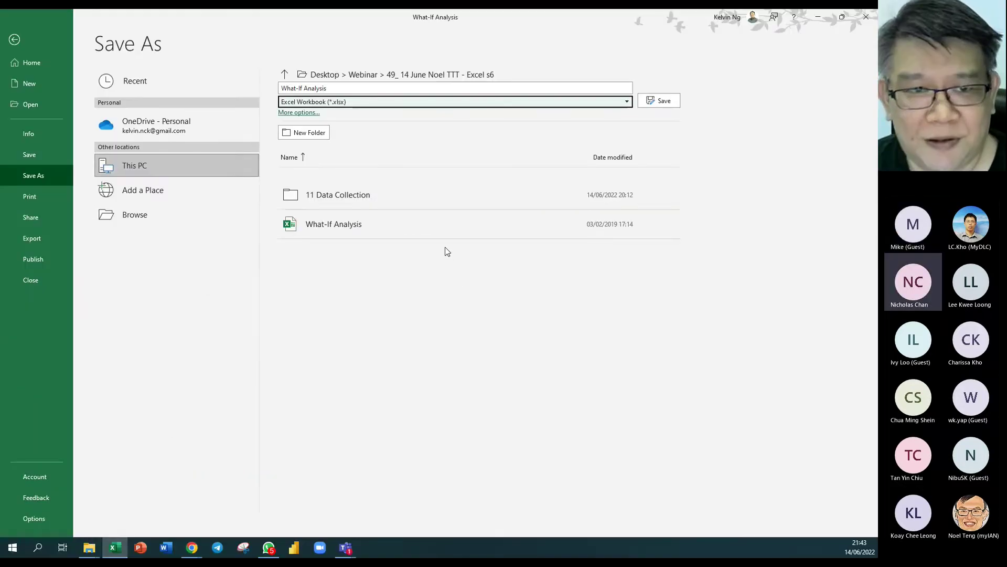
left_click(381, 105)
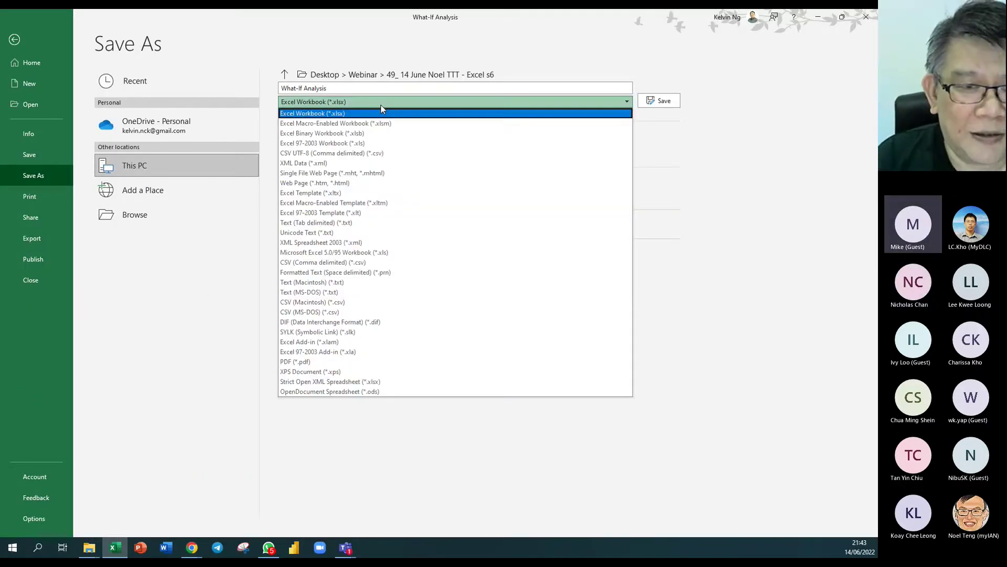
left_click(381, 133)
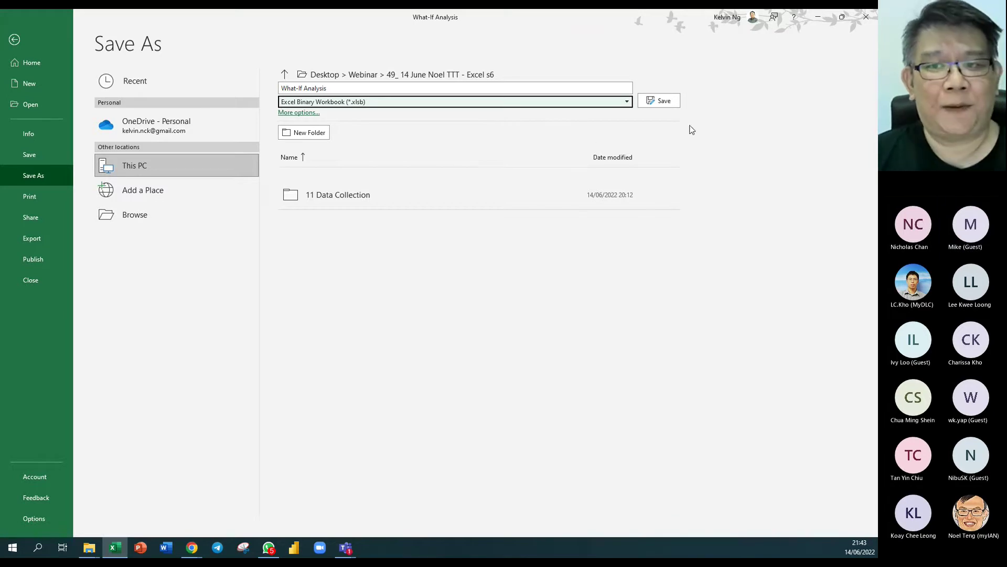
left_click(666, 102)
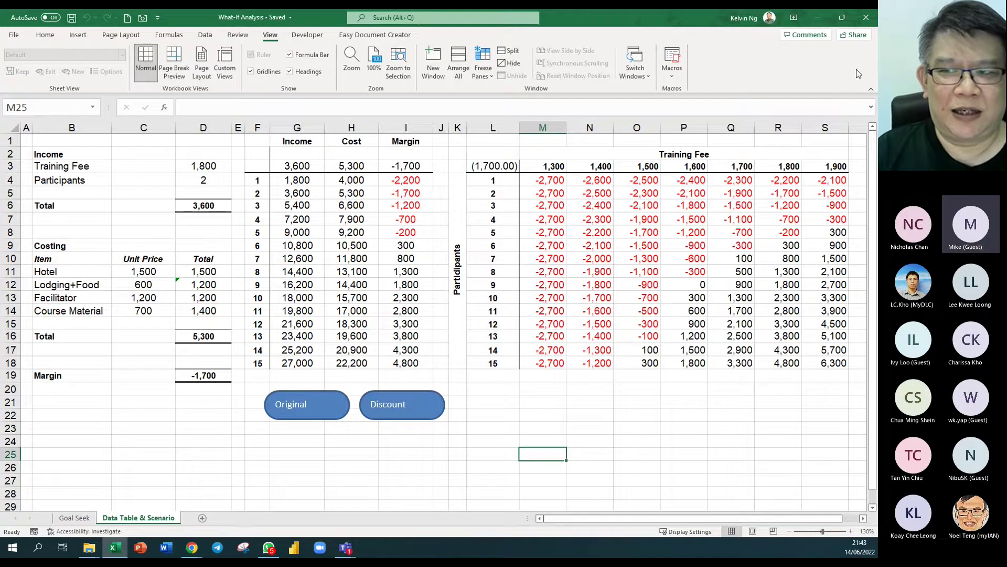
Close the workbook and reopen the binary version of What-If Analysis from its folder in File Explorer
left_click(872, 19)
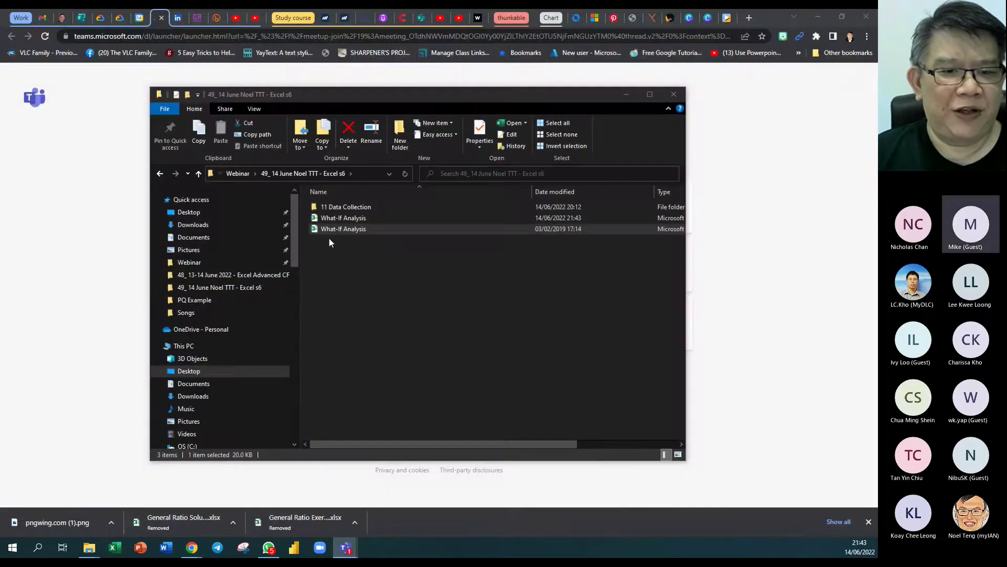
left_click(330, 233)
left_click_drag(685, 260, 792, 253)
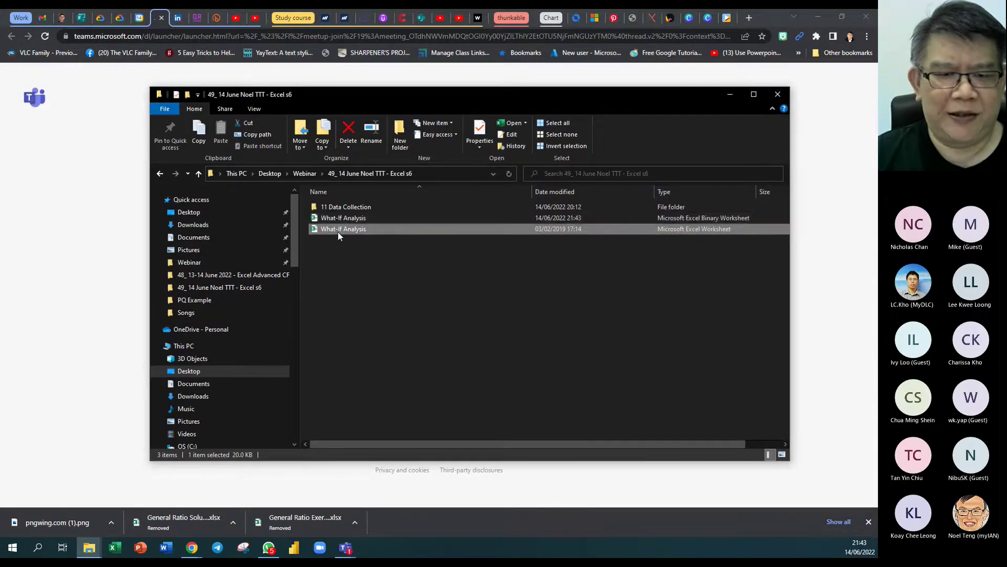
double_click(342, 218)
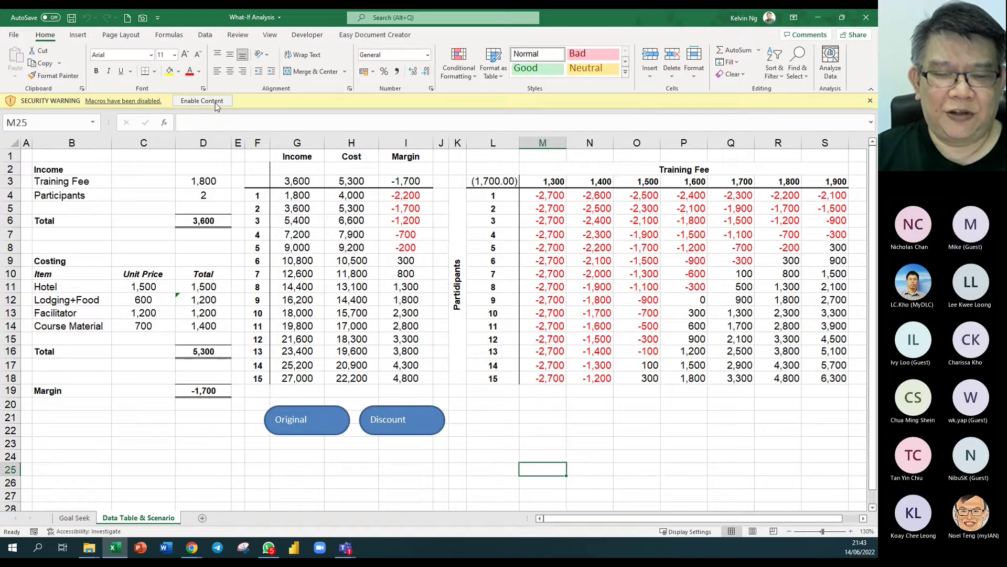
Review the Trust Center's macro settings for how VBA macros are disabled, leaving the options unchanged
left_click(15, 36)
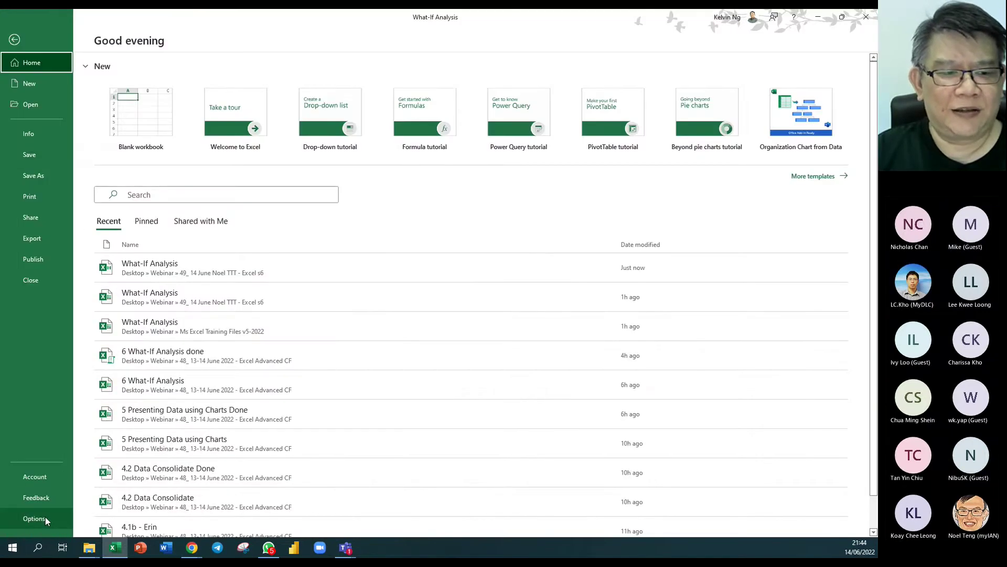
left_click(46, 518)
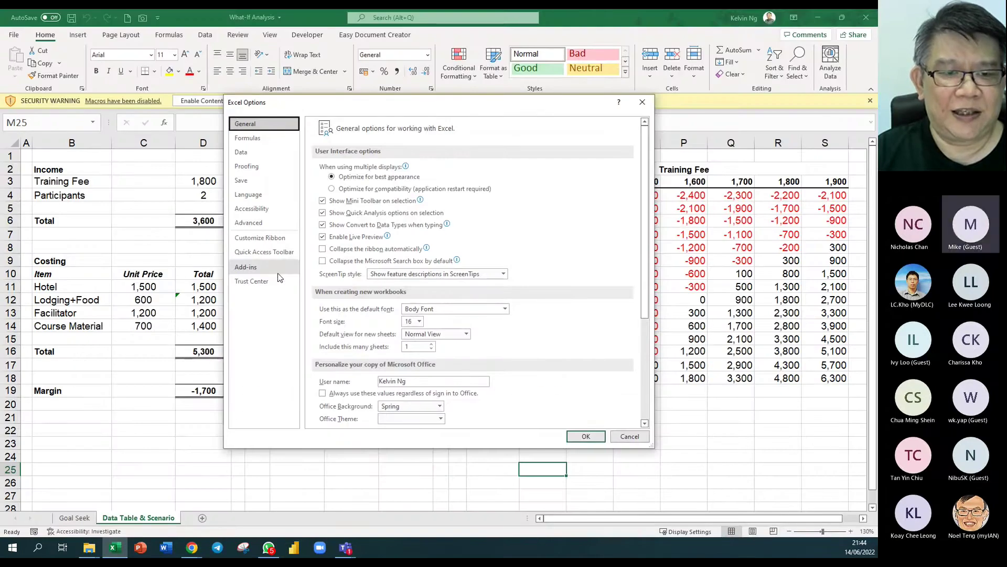
left_click(270, 281)
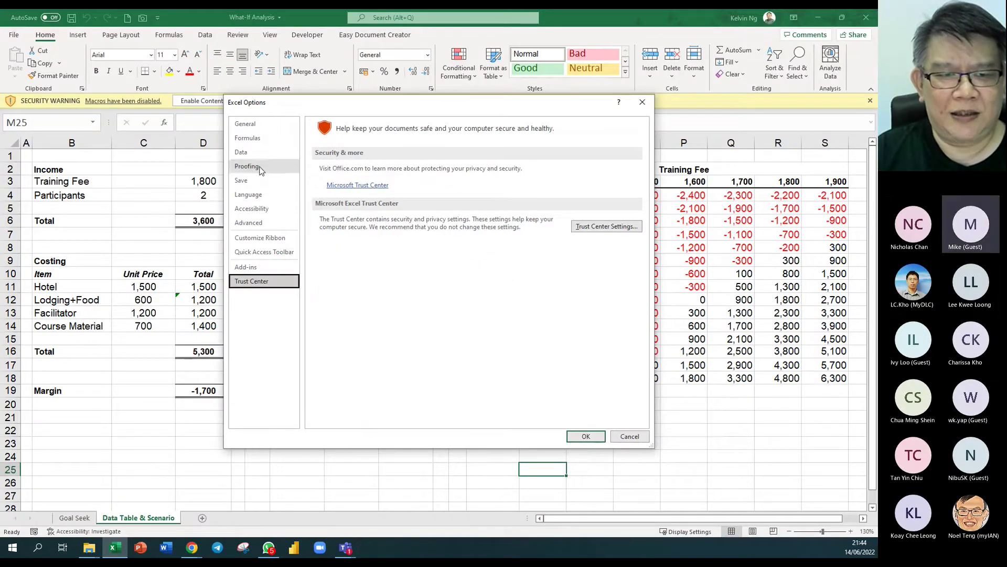
left_click(589, 230)
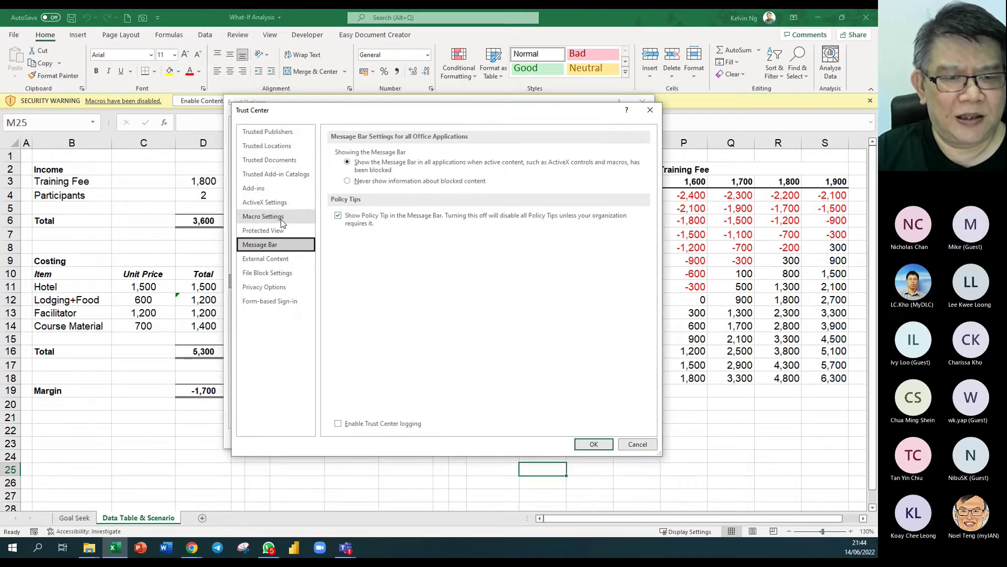
left_click(273, 216)
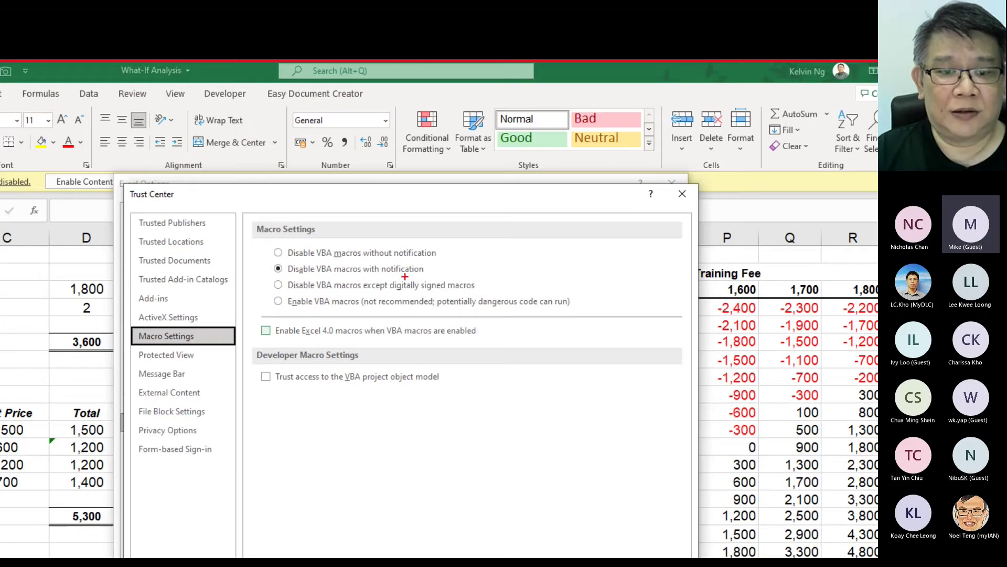
left_click_drag(442, 260, 256, 278)
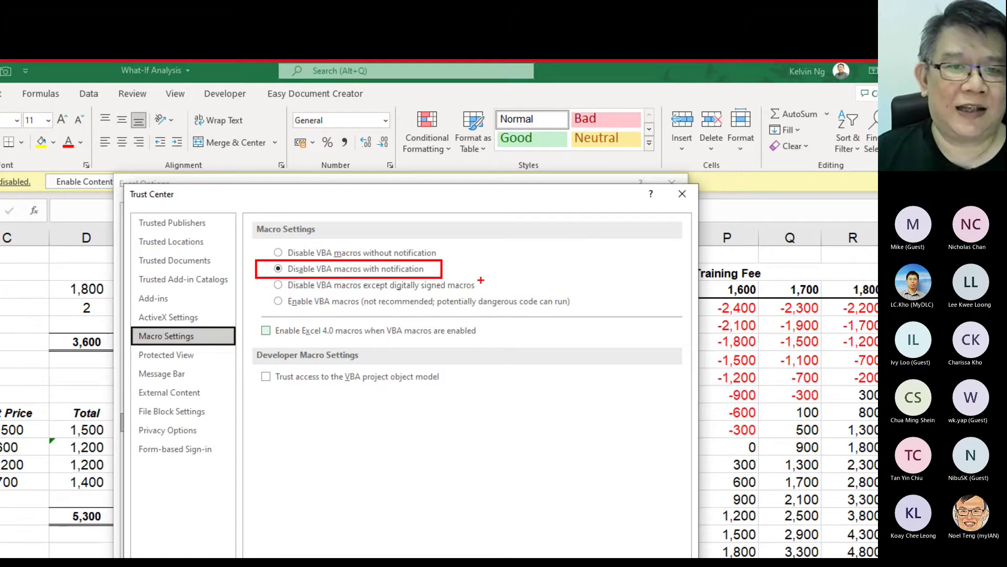
key("Escape")
key("Escape")
key("Escape")
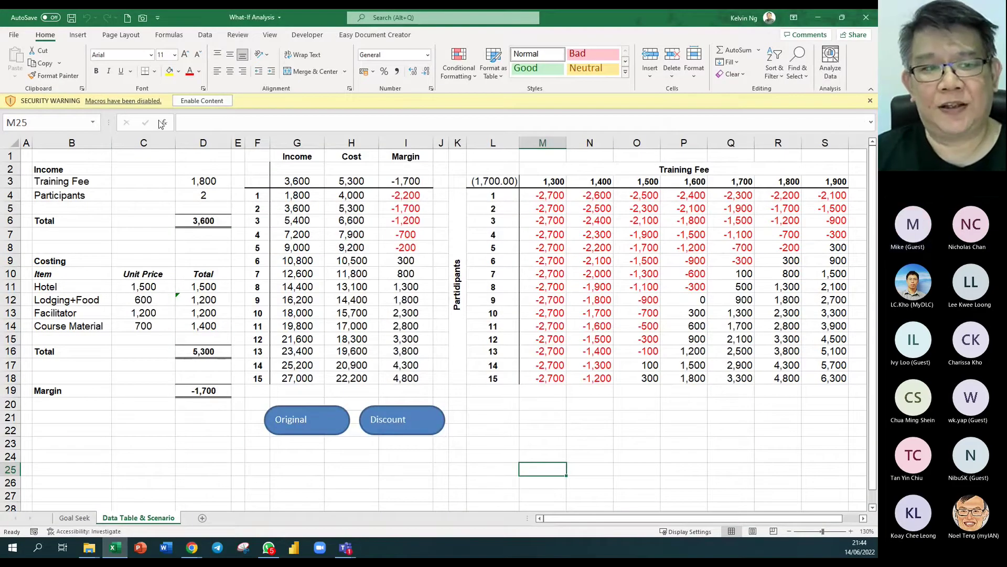
Try to run the Original and Discount macro shapes before enabling the workbook's macros
left_click(302, 429)
left_click(446, 308)
left_click(422, 416)
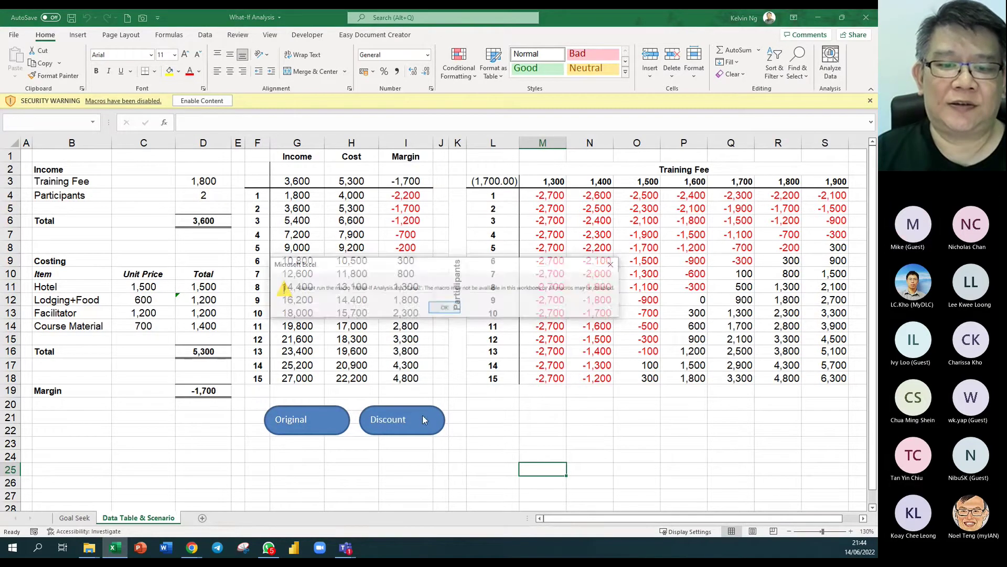
left_click(444, 307)
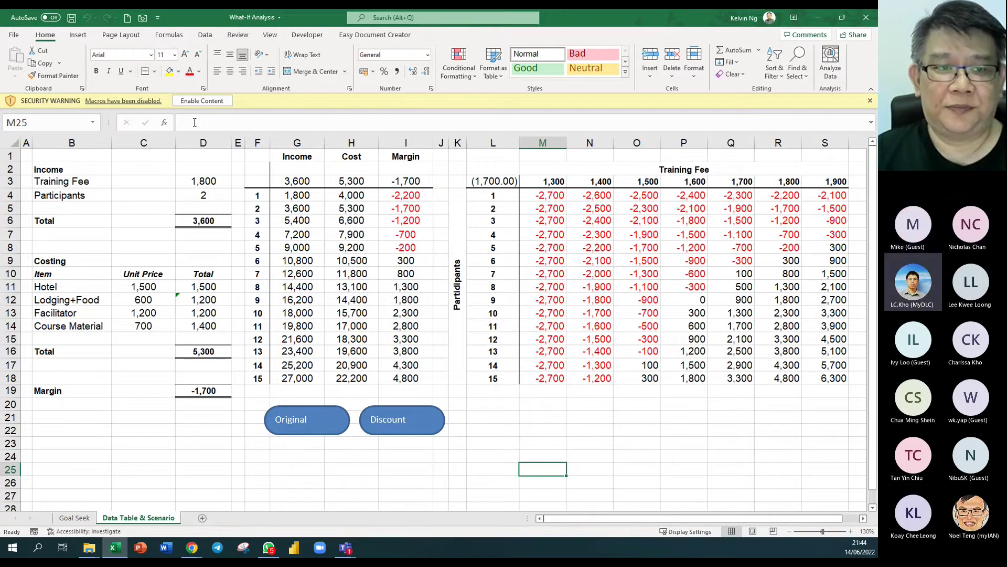
Enable the workbook's macro content and switch the training costs to the Discount scenario with its shape
left_click(197, 102)
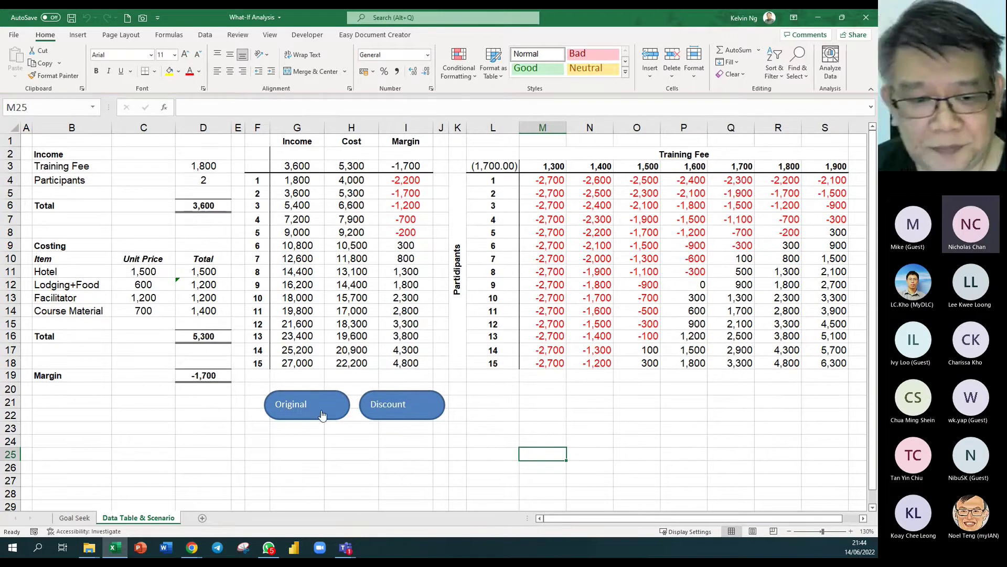
left_click(399, 402)
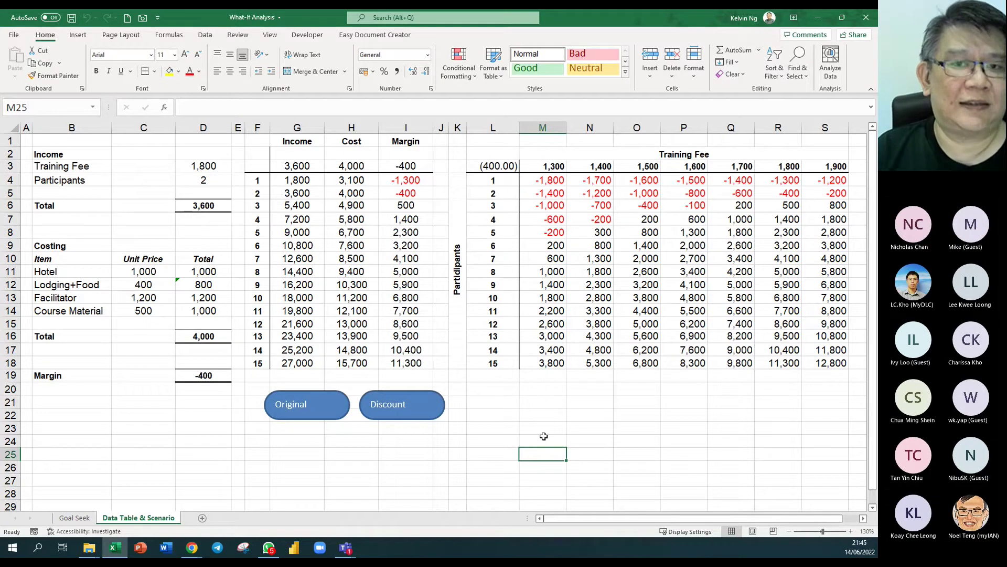
left_click(635, 393)
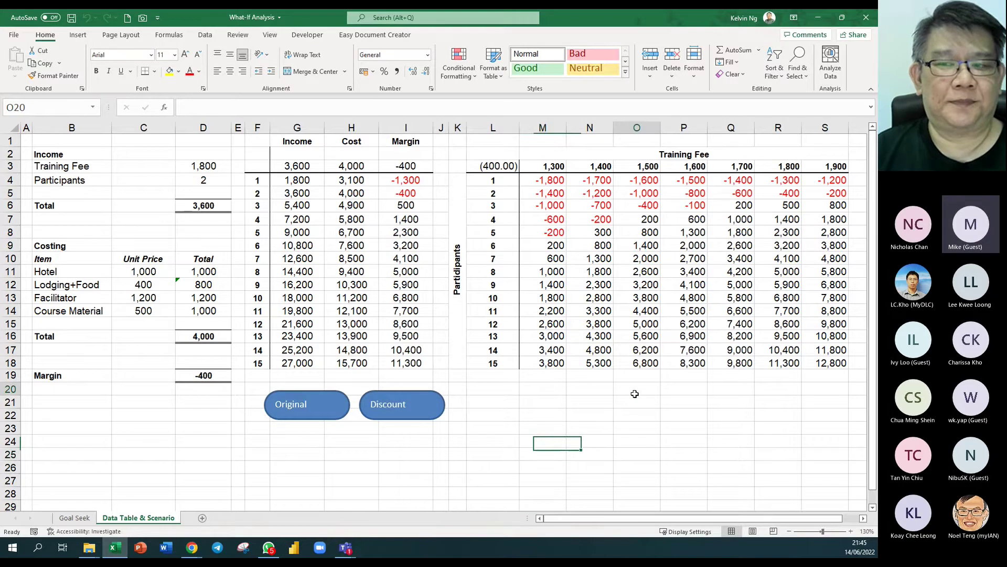
Close the What-If Analysis workbook without saving the changes
left_click(866, 24)
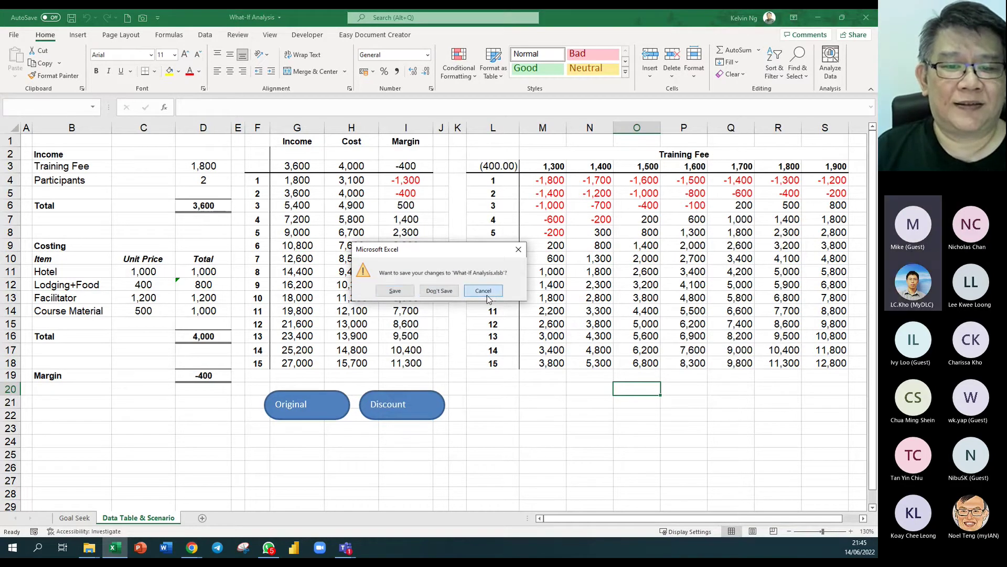
left_click(439, 291)
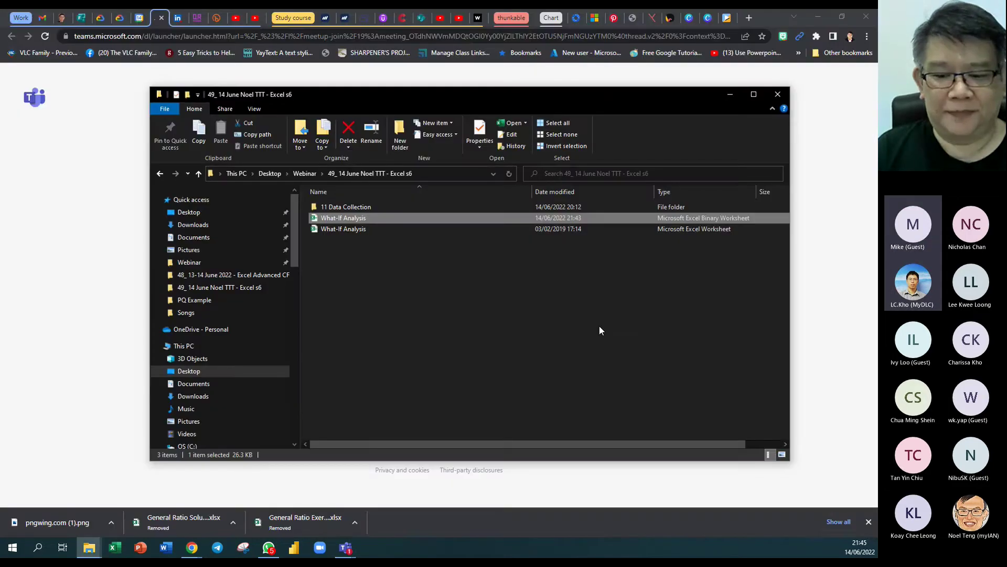